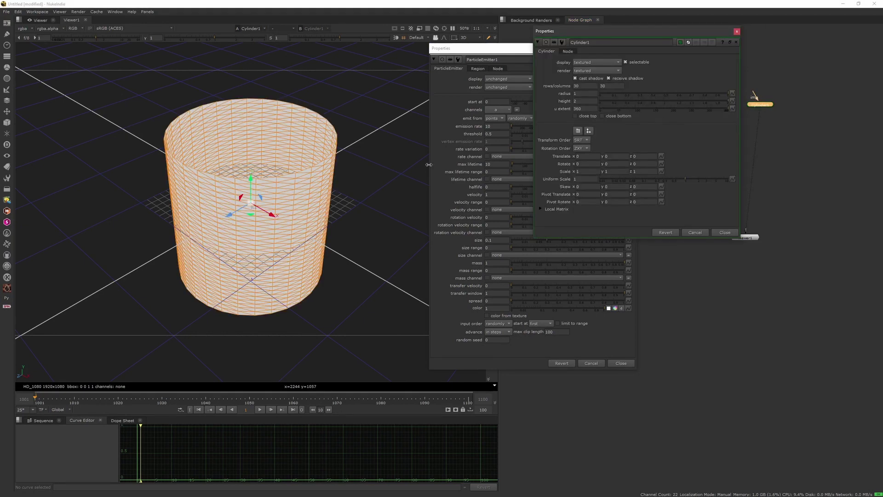
Step: Reshape the cylinder into a long thin rod with radius 0.06 and height 6.46
scroll(294, 244, "down", 8)
left_click_drag(260, 257, 275, 221, "ctrl")
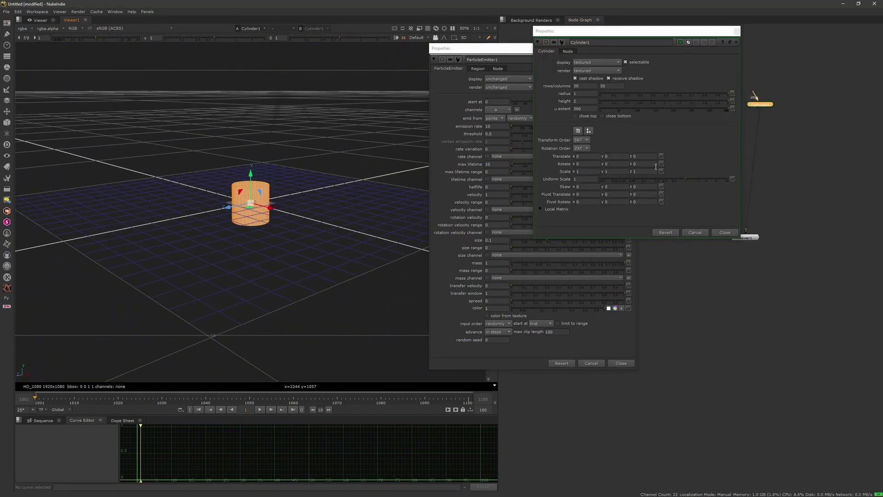
left_click_drag(657, 96, 615, 98)
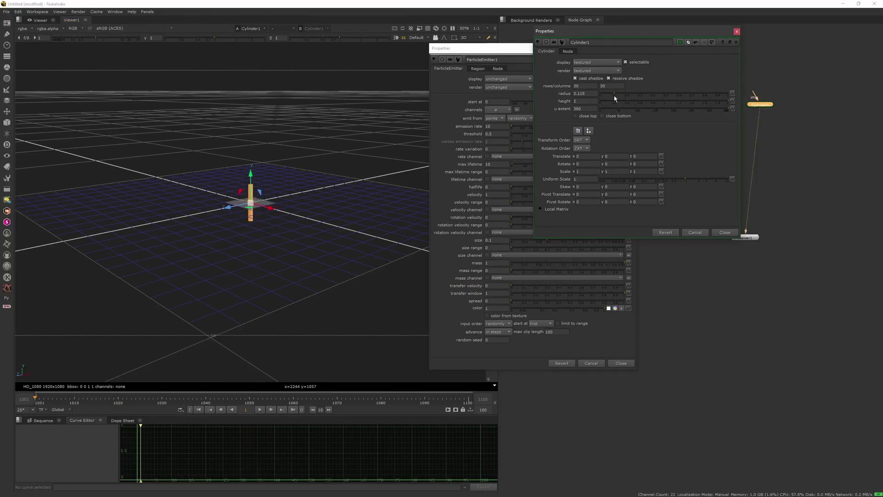
middle_click_drag(587, 102, 616, 100)
left_click_drag(614, 95, 529, 80)
Step: Reduce the cylinder's mesh resolution to 10 rows and 10 columns
type("10")
key("Tab")
type("10")
key("Return")
scroll(280, 198, "up", 6)
left_click_drag(280, 197, 202, 214, "ctrl")
scroll(266, 236, "down", 6)
left_click_drag(266, 237, 247, 263, "ctrl")
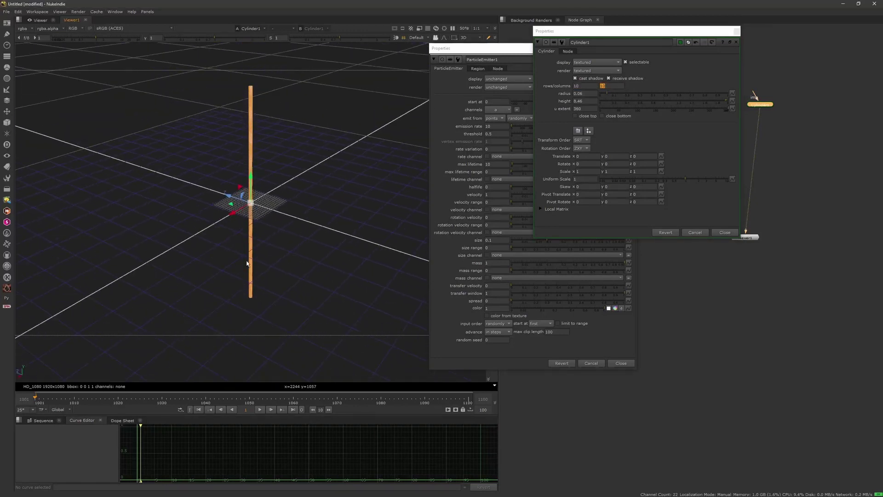
Step: Close the open properties, connect the cylinder to the particle emitter's particle input, and show the emitter in the viewer
left_click(735, 40)
left_click(632, 48)
left_click_drag(699, 133, 745, 122)
left_click_drag(690, 136, 693, 109)
key("1")
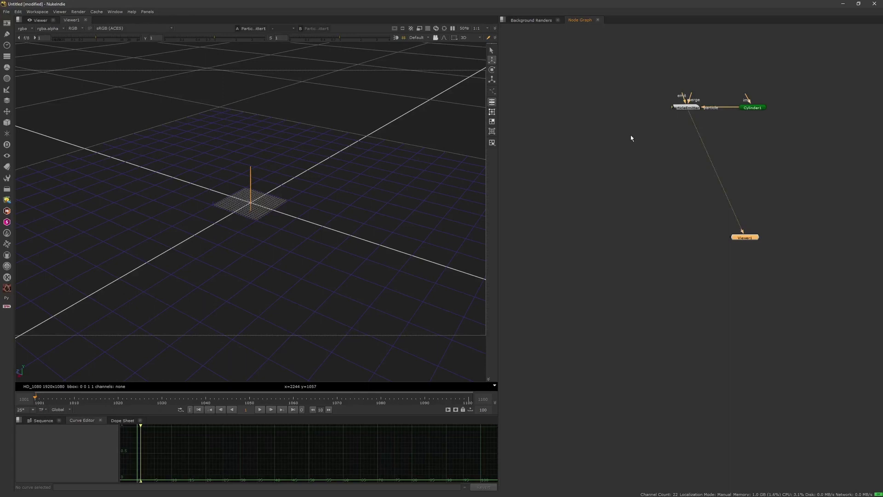
Step: Set the particle emitter's spread to 0.335 and scrub forward to frame 1062 to preview the particles
scroll(308, 225, "up", 6)
left_click_drag(321, 216, 315, 189, "ctrl")
double_click(692, 109)
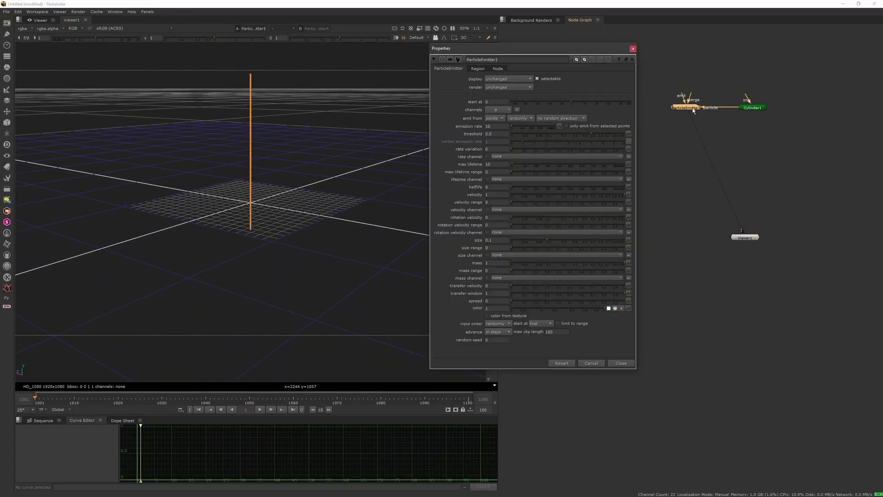
left_click_drag(520, 299, 549, 301)
left_click_drag(294, 257, 178, 349, "ctrl")
left_click_drag(197, 396, 236, 395)
scroll(235, 285, "down", 6)
scroll(235, 285, "down", 5)
left_click_drag(248, 325, 207, 354, "ctrl")
left_click_drag(247, 398, 302, 397)
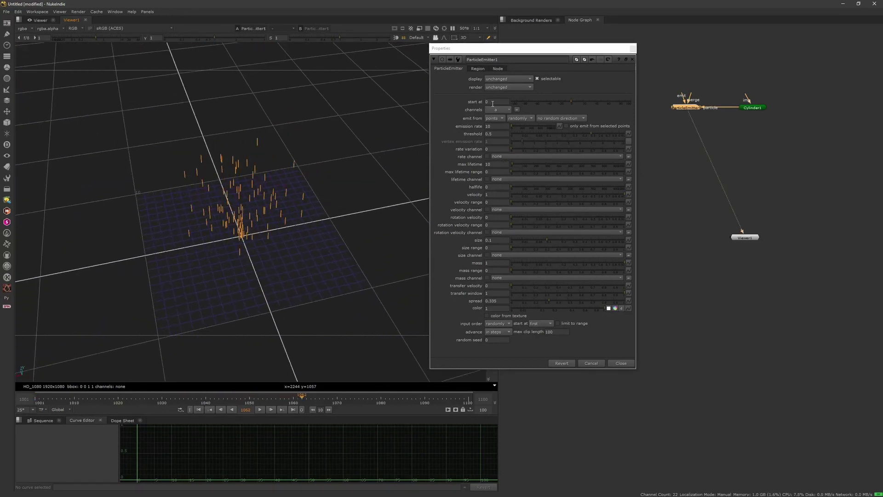
Step: Set the emitter's start frame to 900 and return the timeline to the first frame
left_click(492, 103)
type("1000")
key("Return")
left_click(199, 410)
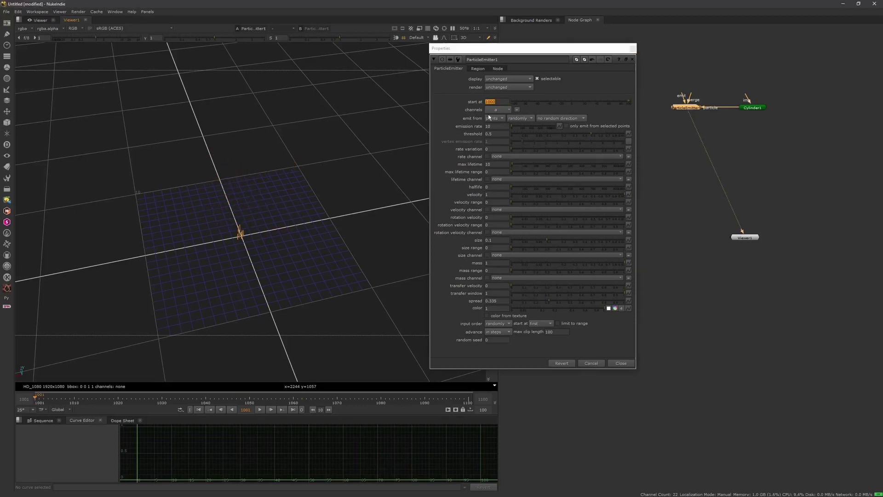
type("900")
key("Return")
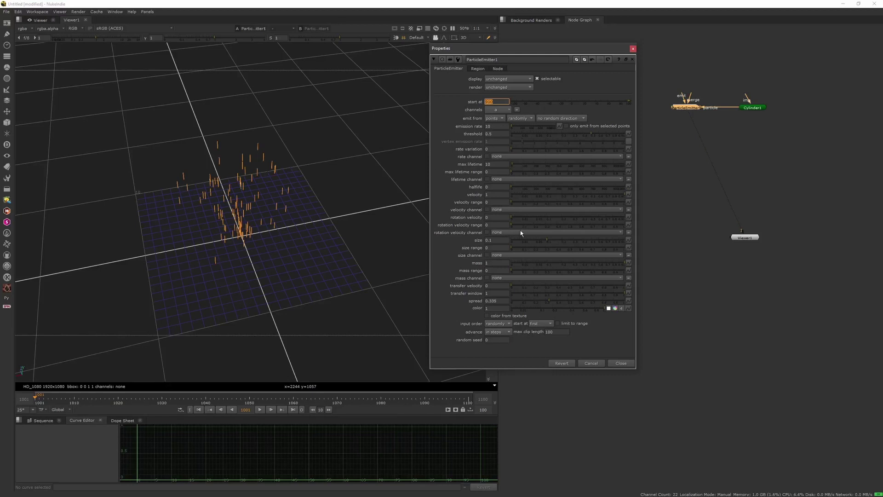
Step: Set the emitter's size to 0.046, size range to 10, mass range to 1 and max lifetime to 200
left_click_drag(538, 241, 533, 240)
left_click(495, 246)
type("10")
key("Return")
left_click(496, 164)
type("200")
key("Return")
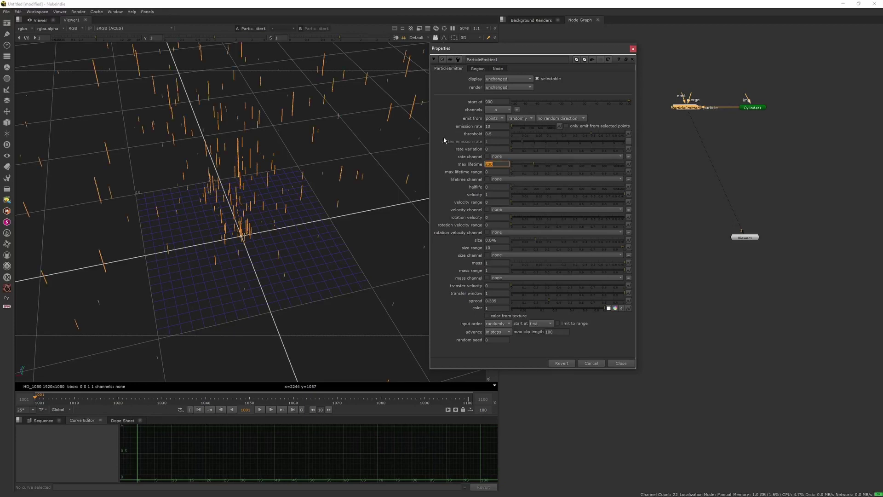
Step: Try a rotation velocity on the emitted particles and set it back to 0
left_click(526, 218)
left_click_drag(526, 219, 518, 217)
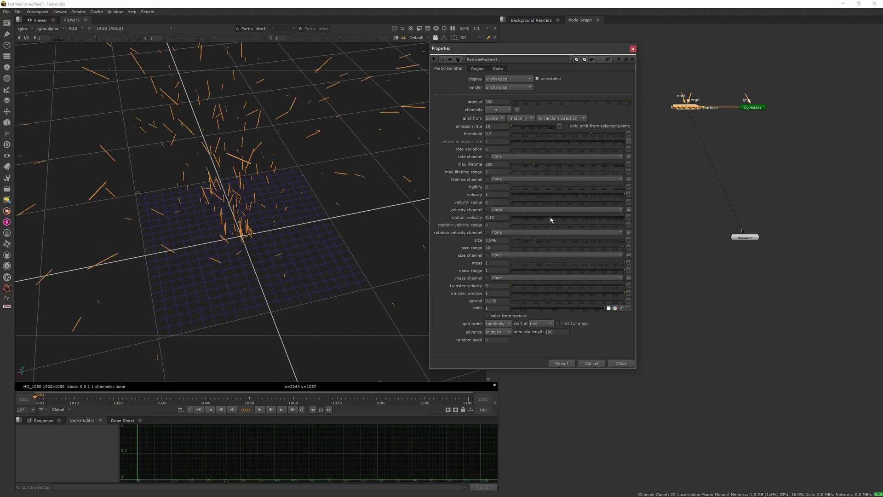
left_click_drag(521, 218, 502, 219)
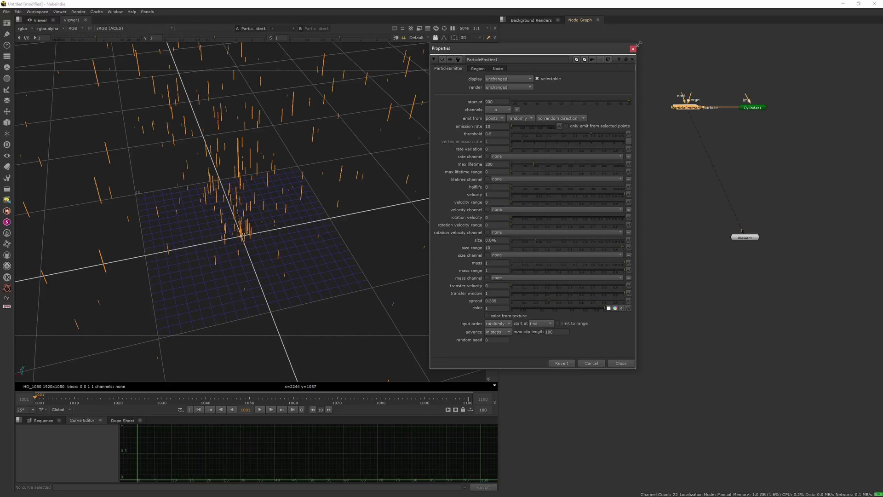
Step: Duplicate the cylinder node and connect the copy to the emitter as a second particle shape
left_click(632, 48)
left_click(760, 105)
key("ctrl+c")
left_click(735, 60)
key("ctrl+v")
left_click_drag(692, 99, 736, 59)
Step: Set the second cylinder's X rotation to 90, close its properties, and preview the particles from the first frame
double_click(747, 55)
type("90")
key("Return")
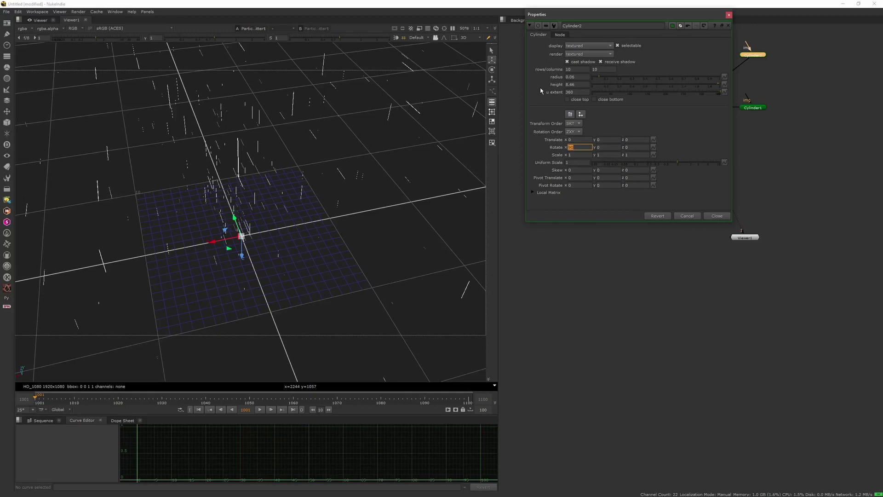
left_click(333, 195)
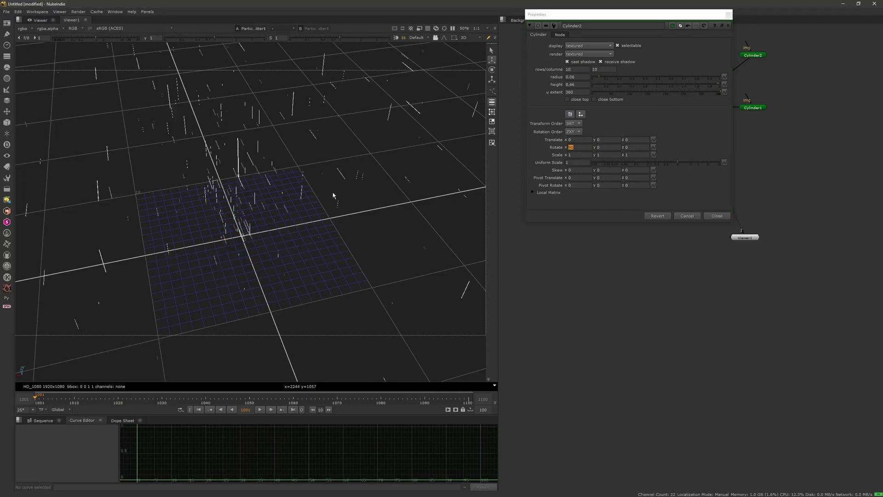
scroll(333, 195, "up", 3)
left_click(716, 215)
left_click(236, 397)
left_click(199, 409)
left_click_drag(274, 302, 214, 220, "ctrl")
right_click_drag(214, 220, 221, 204, "alt")
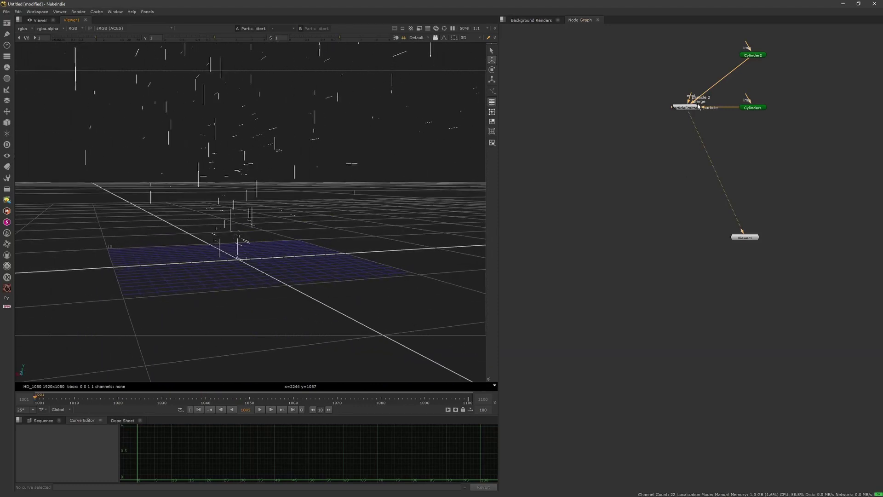
Step: Try emitter velocities of 0 and 1, scrubbing the timeline to compare the particle motion
double_click(690, 107)
left_click_drag(519, 196, 496, 197)
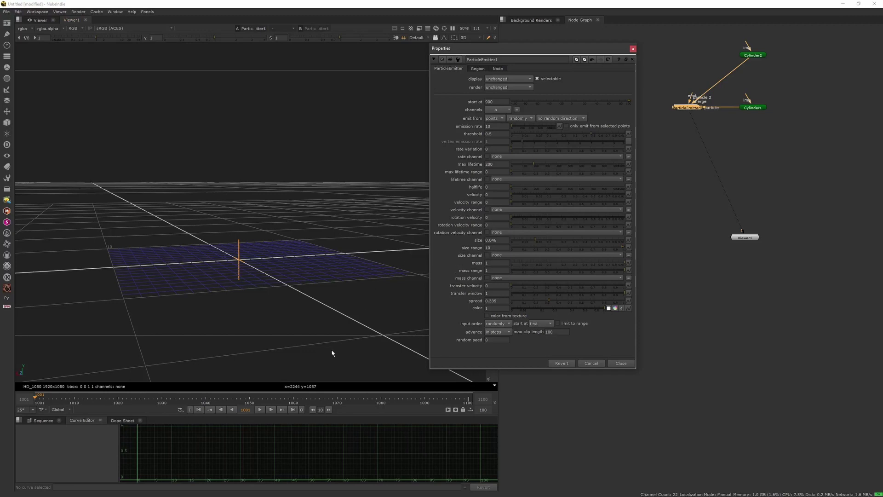
left_click(496, 194)
type("1")
key("Return")
left_click_drag(56, 399, 19, 398)
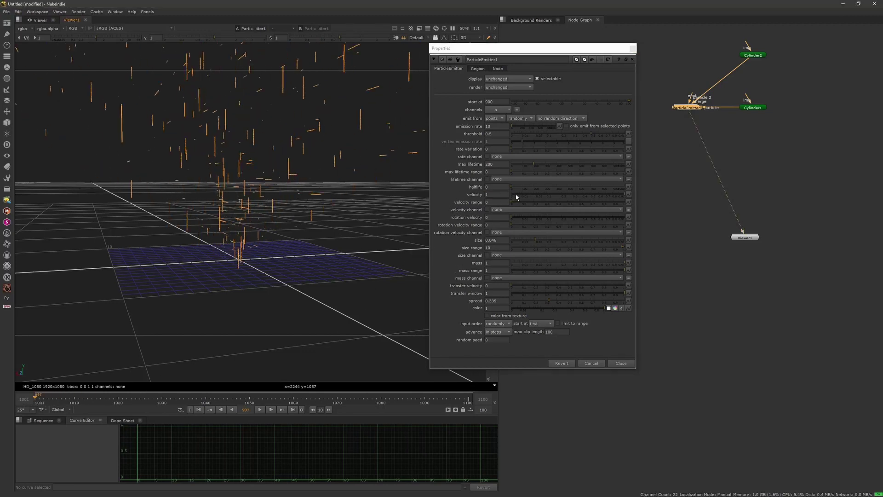
left_click_drag(516, 197, 505, 202)
left_click_drag(68, 396, 110, 396)
left_click(201, 409)
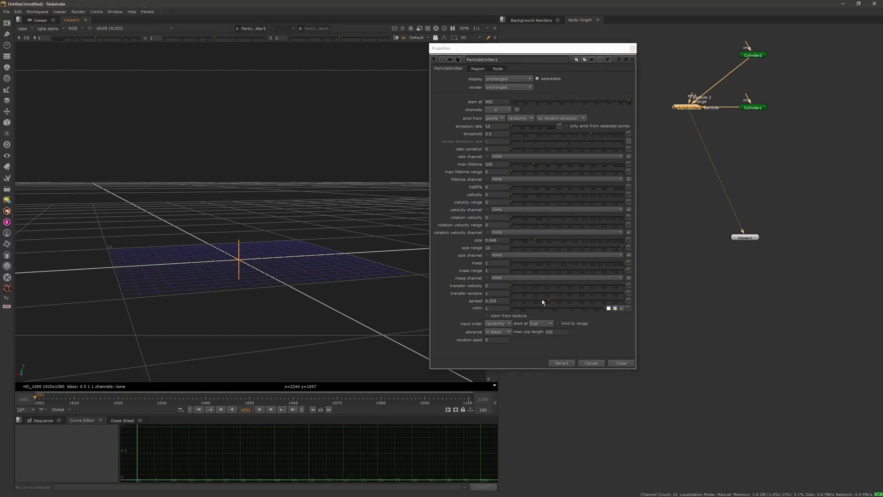
Step: Set the emitter's spread to 1, velocity to 0.052 and velocity range to 1, and scrub the timeline to check
left_click_drag(518, 302, 693, 304)
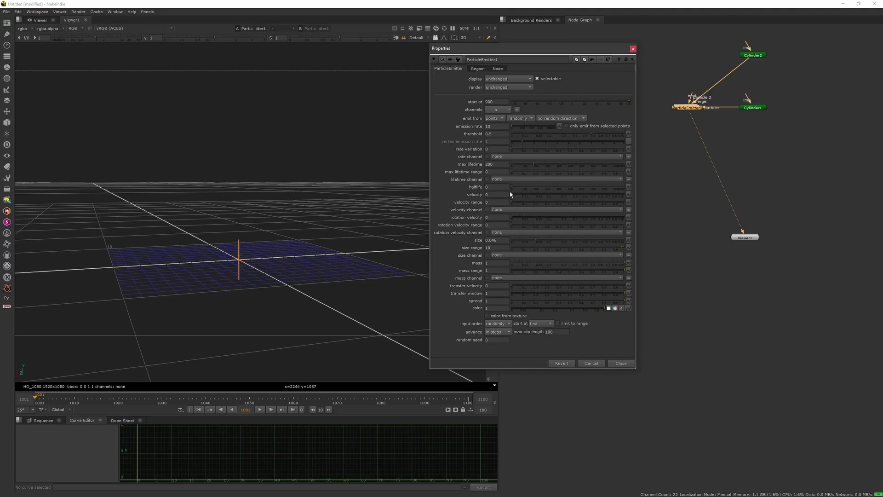
left_click_drag(511, 194, 725, 208)
left_click_drag(63, 399, 226, 405)
left_click(207, 409)
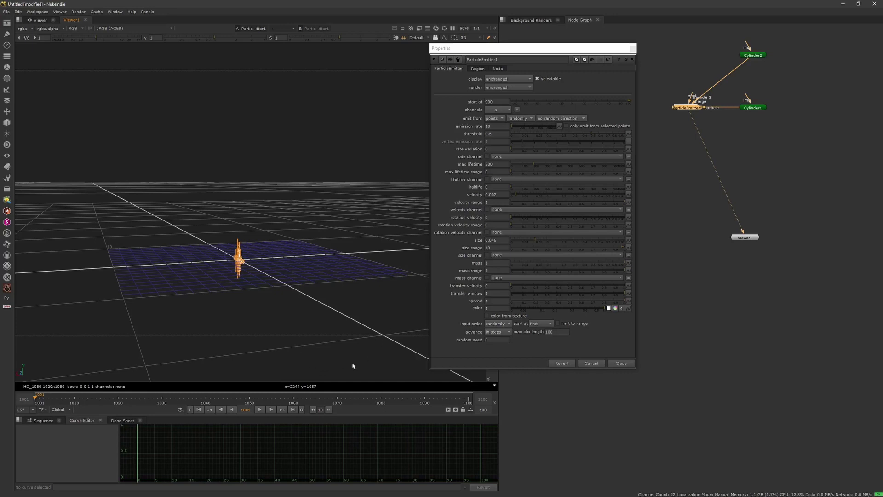
Step: Step back to frame 999 and set the emitter's start frame to 999 and its velocity to 1
left_click(122, 420)
left_click(254, 426)
left_click(206, 410)
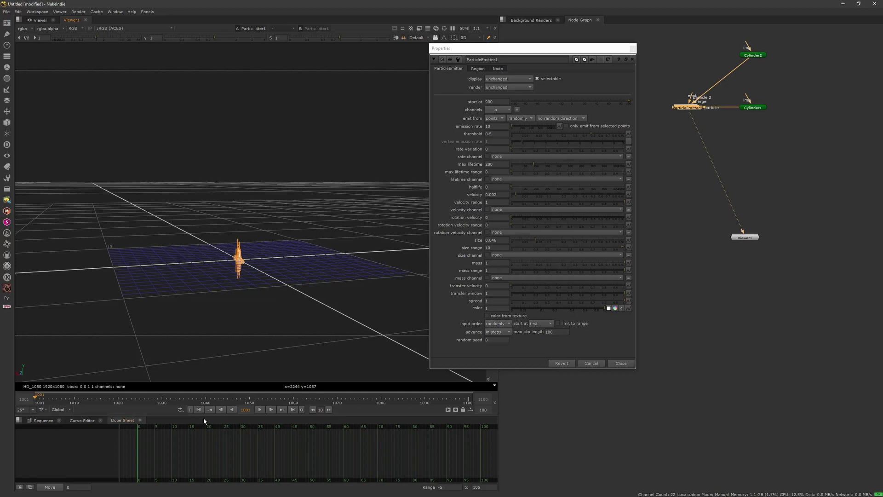
left_click(220, 409)
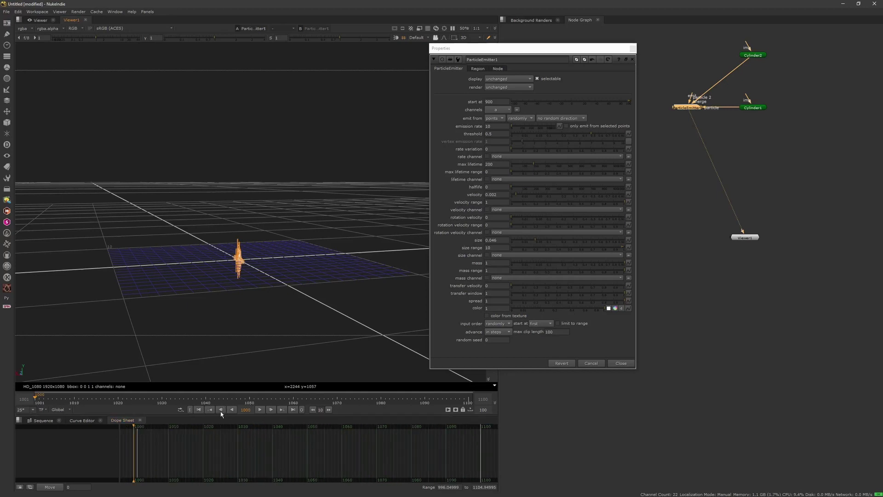
left_click(221, 409)
left_click(491, 101)
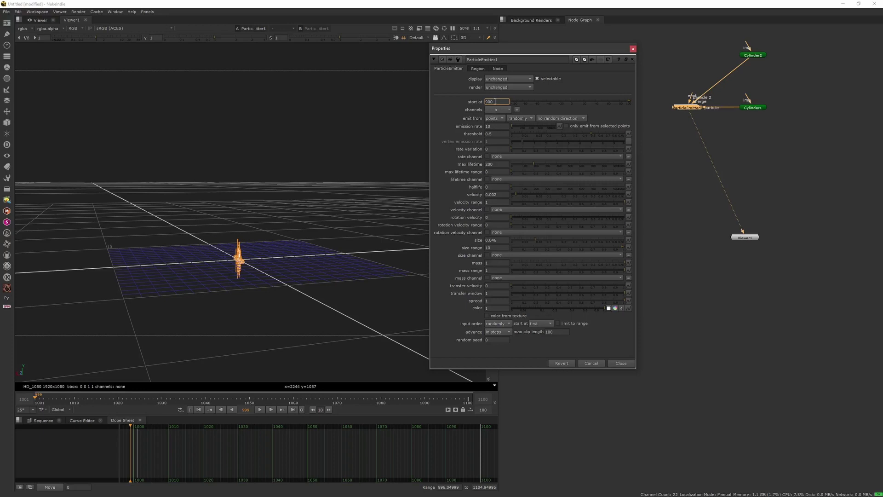
type("999")
key("Return")
left_click(516, 194, "ctrl")
Step: Try adding a keyframe to the emitter's emission rate and step forward to frame 1000
left_click(503, 126)
right_click(503, 127)
left_click(512, 133)
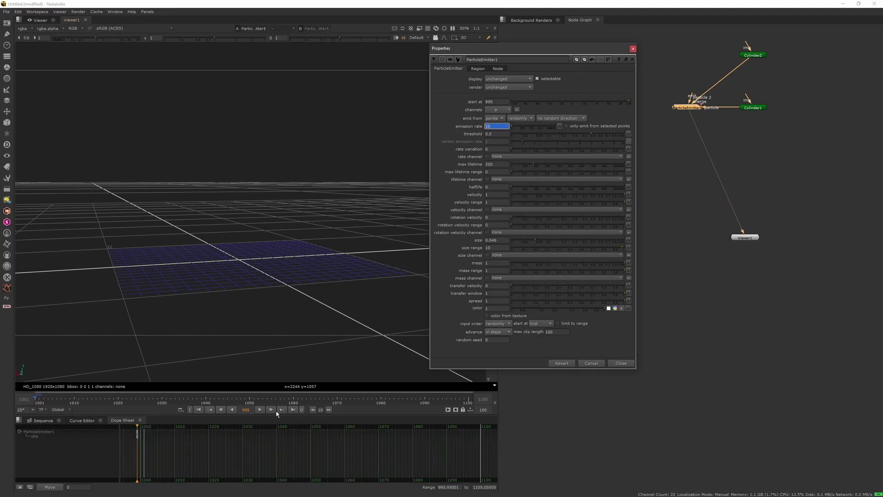
left_click(272, 410)
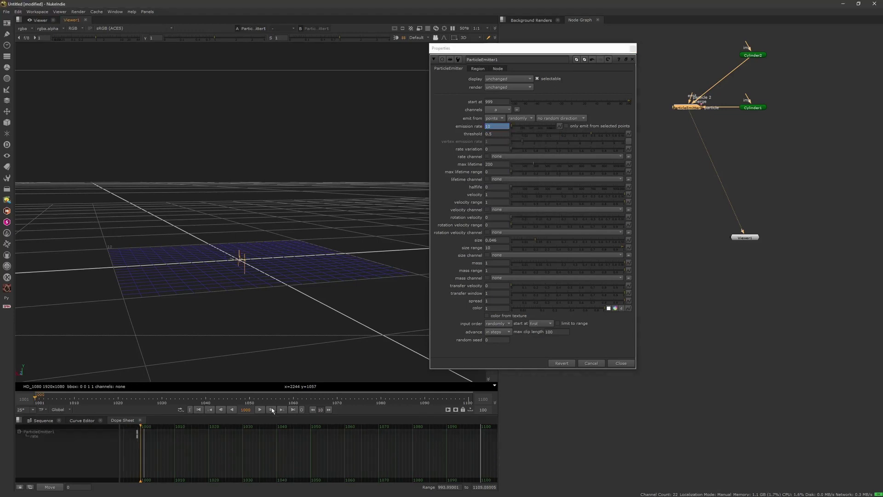
Step: Scrub ahead to frame 1033 and reposition the first cylinder node further up in the node graph
left_click_drag(141, 427, 253, 421)
left_click_drag(222, 296, 190, 310, "ctrl")
left_click(761, 140)
left_click_drag(759, 108, 788, 80)
Step: Set the second cylinder's radius to 0.17 and height to 11.21, and close the open properties
double_click(759, 57)
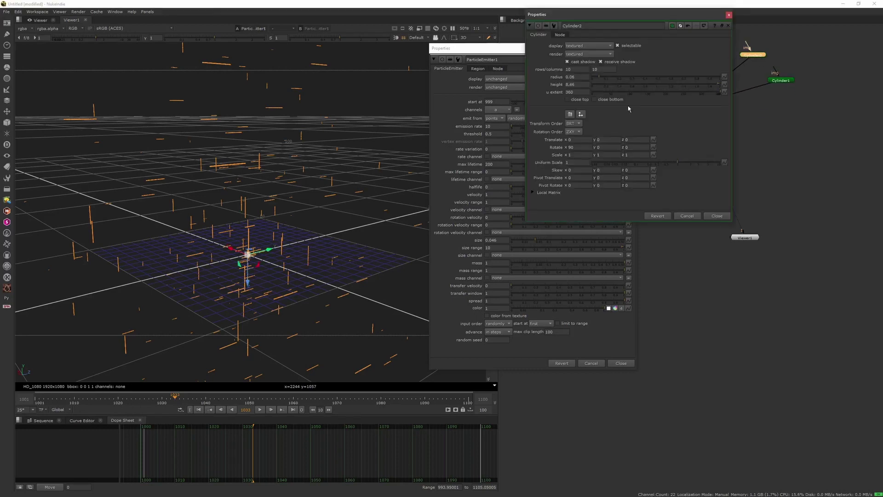
left_click_drag(599, 76, 659, 84)
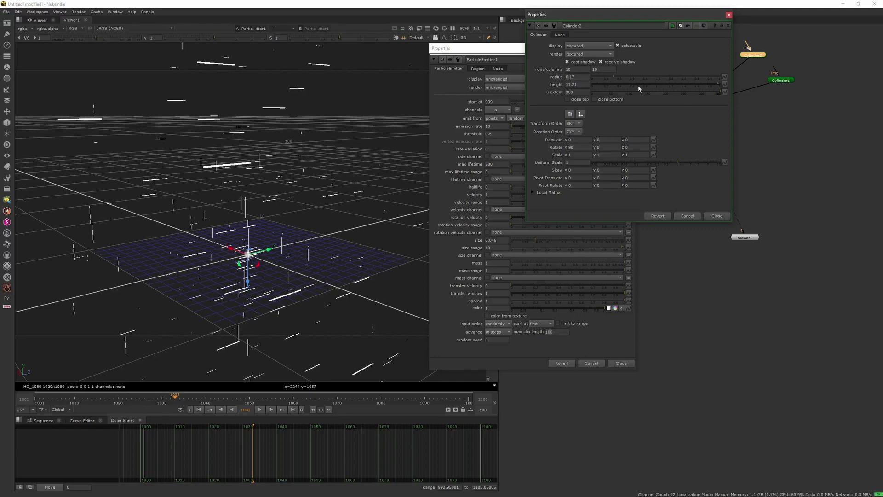
left_click(728, 15)
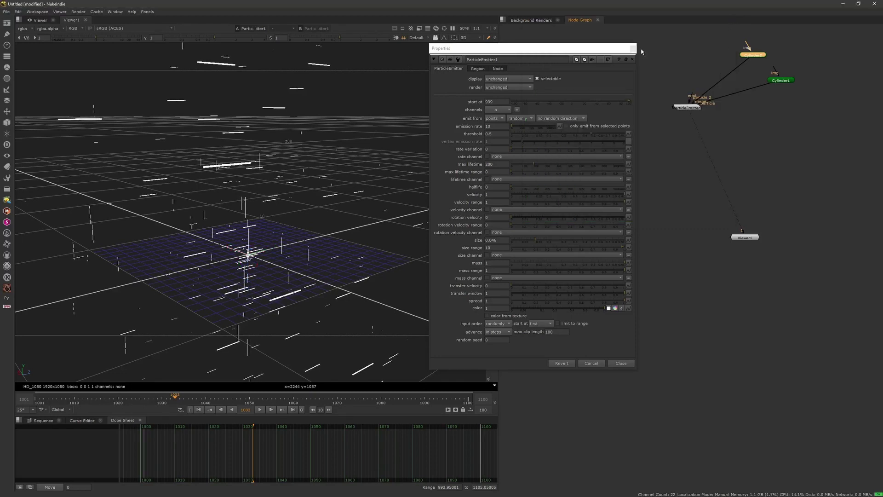
left_click(632, 49)
left_click(662, 49)
Step: Paste a third cylinder, connect it to the emitter's particle input, and set its Y rotation to 45
middle_click_drag(768, 68, 765, 84)
key("ctrl+v")
left_click_drag(670, 124, 719, 58)
double_click(720, 58)
left_click(569, 147)
type("45")
key("Return")
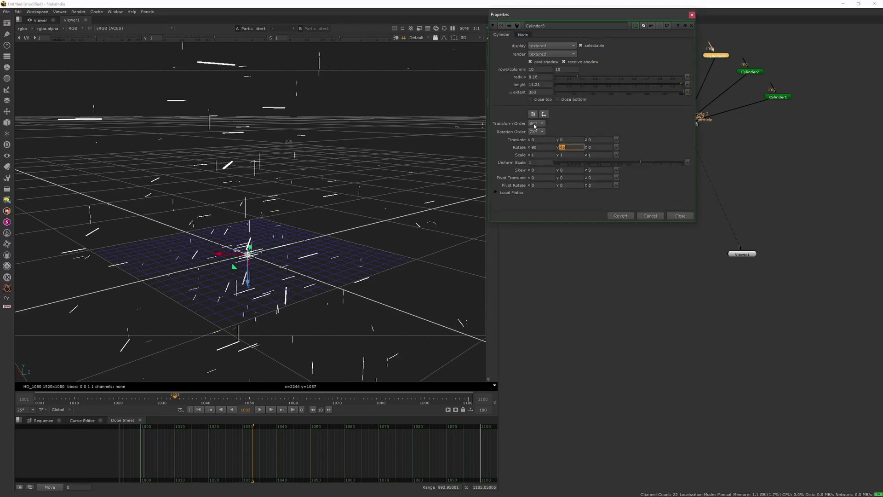
Step: Set the third cylinder's radius to 0.1 and height to 9.57, and close its properties
left_click_drag(578, 77, 585, 79)
left_click(650, 83)
middle_click_drag(530, 83, 489, 91)
mouse_move(582, 78)
left_mouse_down()
mouse_move(603, 77)
mouse_move(567, 77)
left_mouse_up()
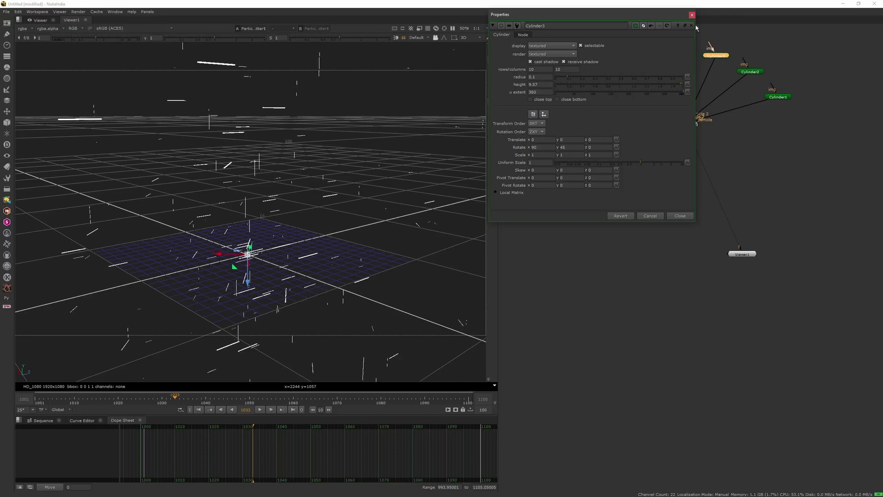
left_click(714, 112)
left_click(692, 15)
Step: Paste a fourth cylinder beside the third and connect it to the particle emitter
left_click(724, 54)
left_click(780, 98)
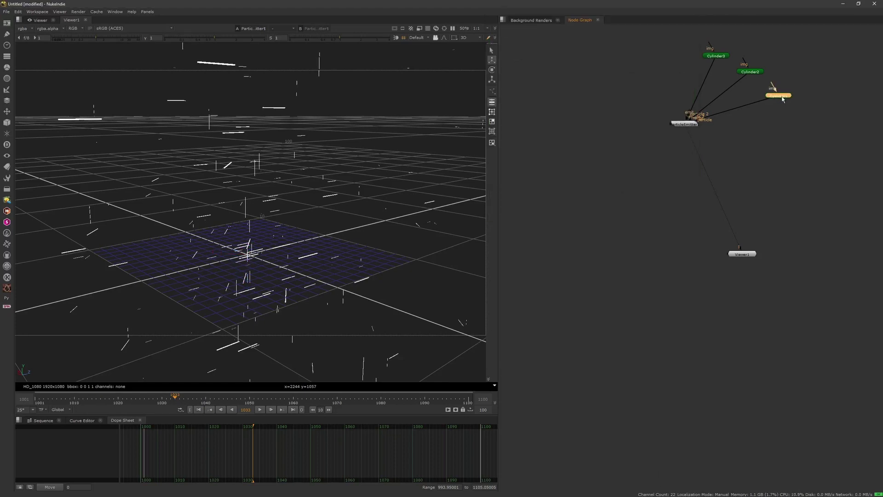
key("c")
key("ctrl+v")
left_click(757, 16)
left_click_drag(781, 94, 679, 120)
key("Delete")
left_click_drag(672, 56, 683, 57)
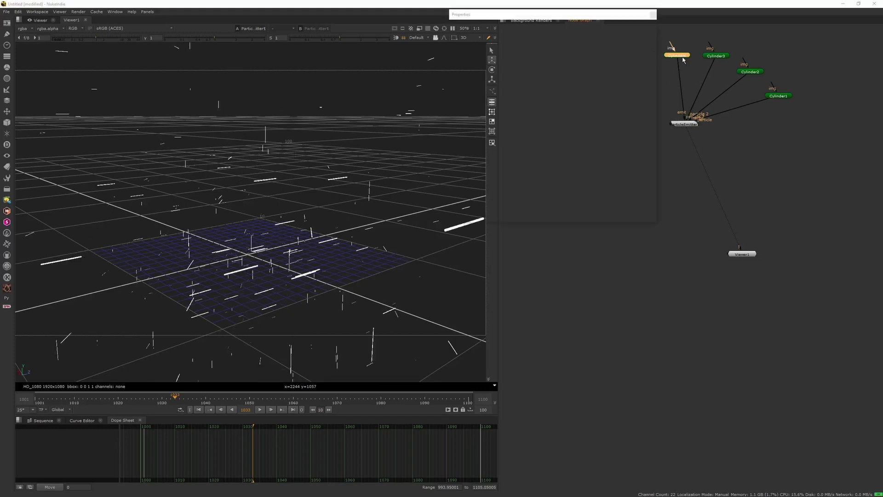
Step: Disconnect the fourth cylinder from the emitter's emit input and connect it to a free particle input instead
double_click(683, 57)
left_click_drag(683, 111, 689, 87)
left_click(653, 15)
left_click_drag(658, 119, 678, 57)
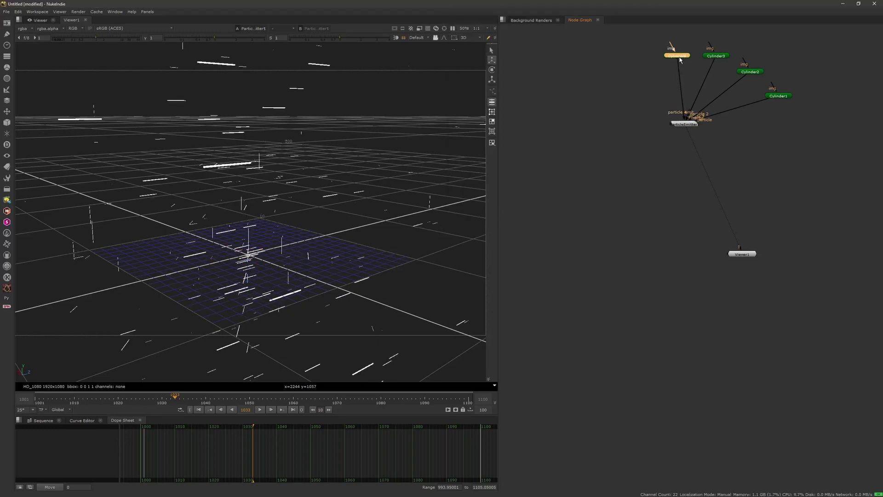
Step: Set the fourth cylinder's radius to 0.225 and height to 11.47
double_click(679, 57)
left_click_drag(538, 78, 544, 78)
middle_click_drag(506, 84, 523, 85)
Step: Enter new Y and Z rotation values for the fourth cylinder
middle_click_drag(538, 146, 620, 115)
left_click(536, 147)
key("Tab")
type("3")
key("Return")
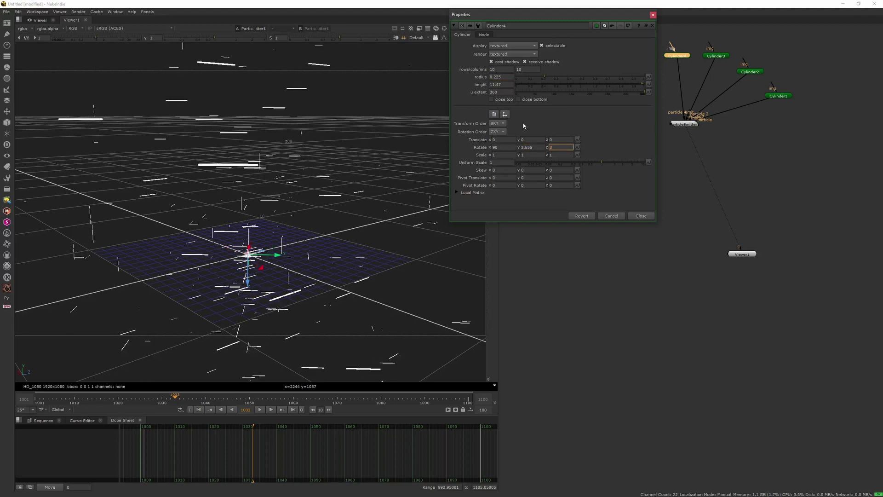
type("4")
key("shift+Tab")
type("1040")
key("Return")
Step: Set the fourth cylinder's X rotation to 45 and close its properties
left_click_drag(108, 220, 193, 256, "ctrl")
key("shift+Tab")
type("45")
key("Return")
scroll(276, 205, "down", 4)
left_click_drag(275, 205, 252, 202, "ctrl")
left_click(641, 216)
Step: Duplicate the fourth cylinder and connect the copy to the emitter as a fifth particle shape
middle_click_drag(662, 92, 661, 146)
left_click(661, 145)
left_click(676, 109)
key("ctrl+c")
left_click(635, 120)
key("ctrl+v")
left_click_drag(635, 122, 678, 175)
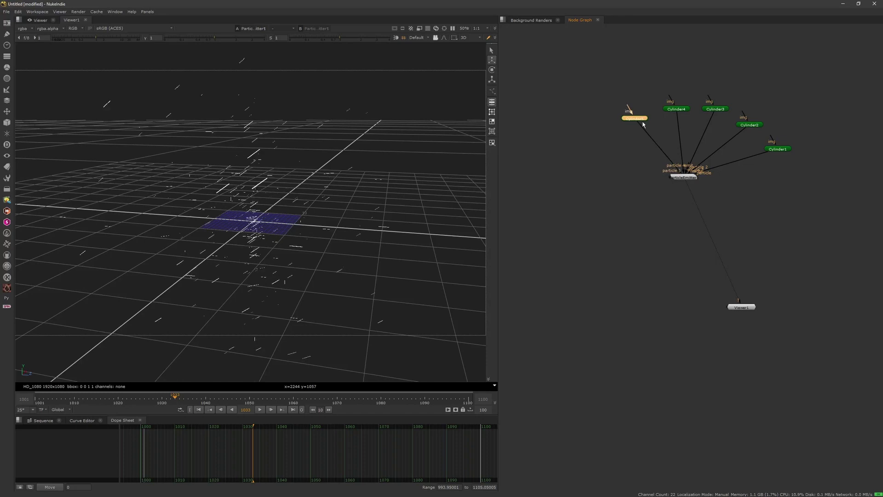
Step: Set the fifth cylinder's Z rotation to 100
double_click(641, 119)
middle_click_drag(463, 178, 437, 179)
middle_click_drag(511, 179, 509, 182)
type("100")
key("Return")
Step: Set the fifth cylinder's Y rotation to 54.285 and X rotation to 81.58, and close its properties
left_click(482, 180)
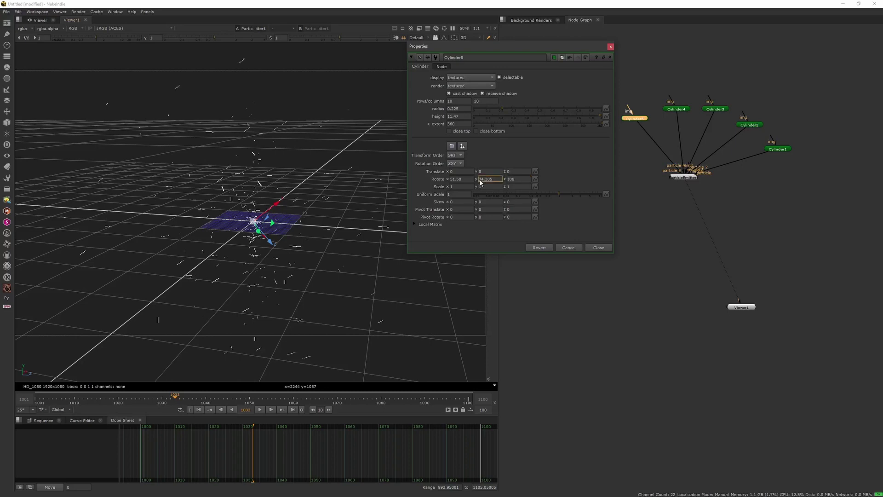
type("5")
left_click(451, 180)
type("8")
key("Return")
left_click_drag(258, 267, 156, 238, "ctrl")
scroll(252, 269, "up", 3)
left_click_drag(252, 269, 255, 216, "ctrl")
left_click(610, 46)
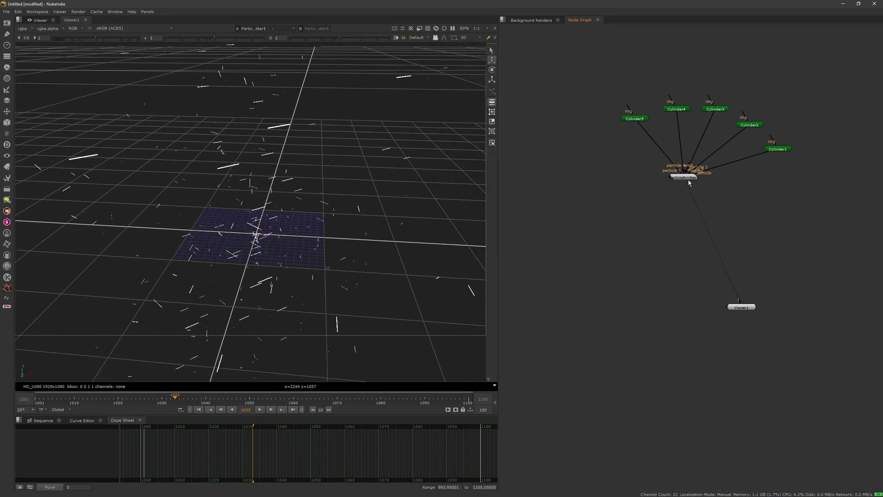
Step: Raise the ParticleEmitter's emission rate to 120, check the denser particles, and close its properties
double_click(683, 177)
left_click(516, 127)
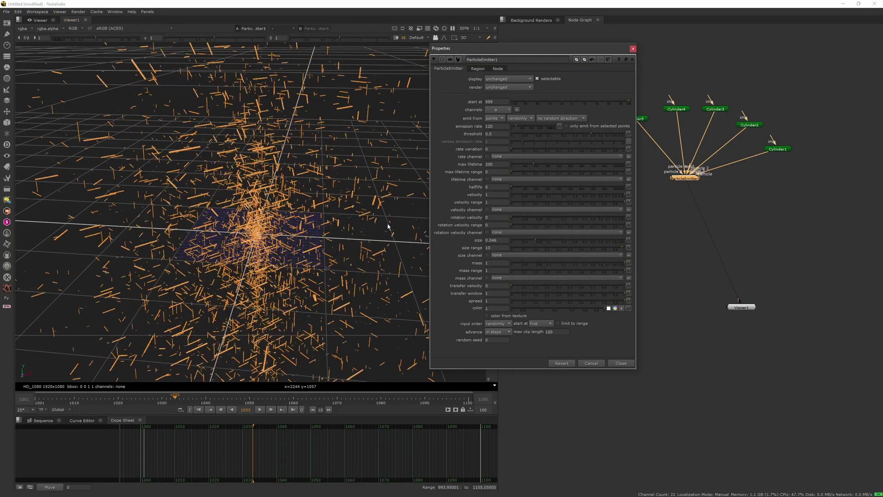
scroll(379, 228, "down", 3)
left_click_drag(378, 228, 211, 225, "ctrl")
left_click(351, 266)
left_click_drag(351, 266, 246, 299, "ctrl")
scroll(250, 258, "up", 5)
mouse_move(328, 242)
left_mouse_down("ctrl")
mouse_move(268, 205)
mouse_move(291, 228)
left_mouse_up("ctrl")
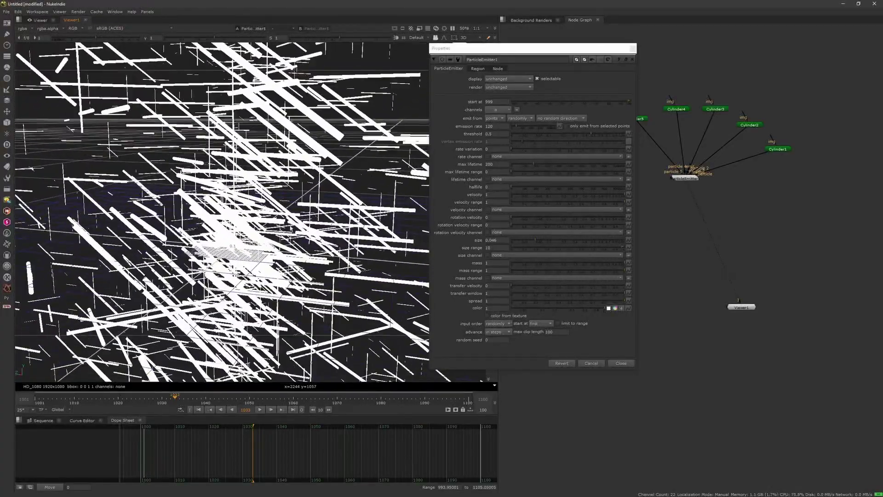
left_click(632, 48)
Step: Go to frame 1040 and add a ParticleTurbulence node directly after the ParticleEmitter
left_click_drag(64, 395, 206, 395)
scroll(295, 310, "up", 5)
scroll(296, 310, "down", 5)
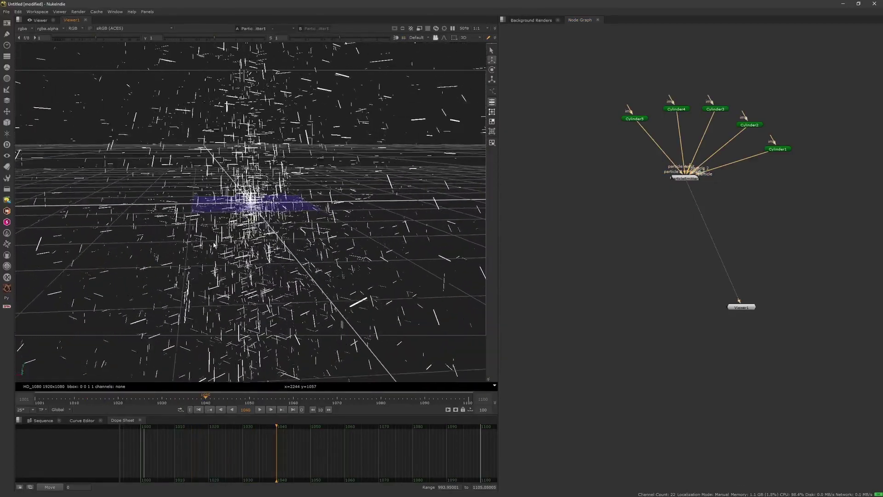
left_click(687, 178)
left_click(676, 201)
left_click_drag(690, 177, 691, 177)
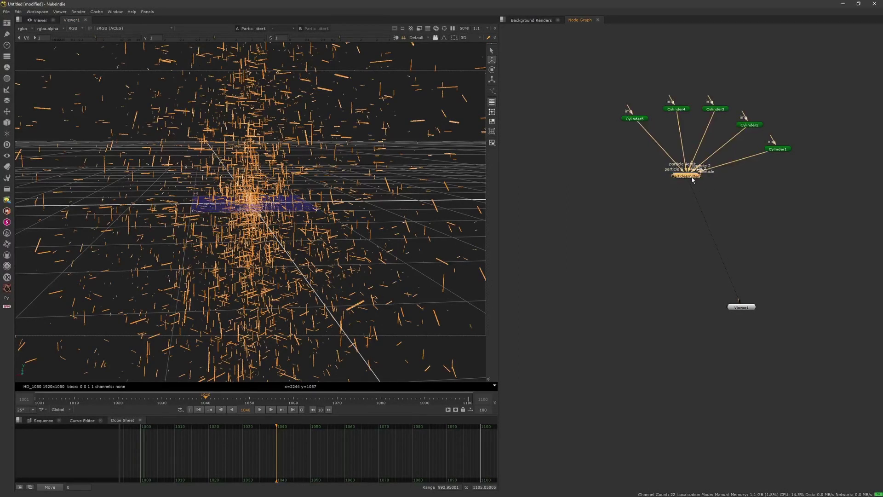
key("Tab")
type("turl")
left_click(645, 183)
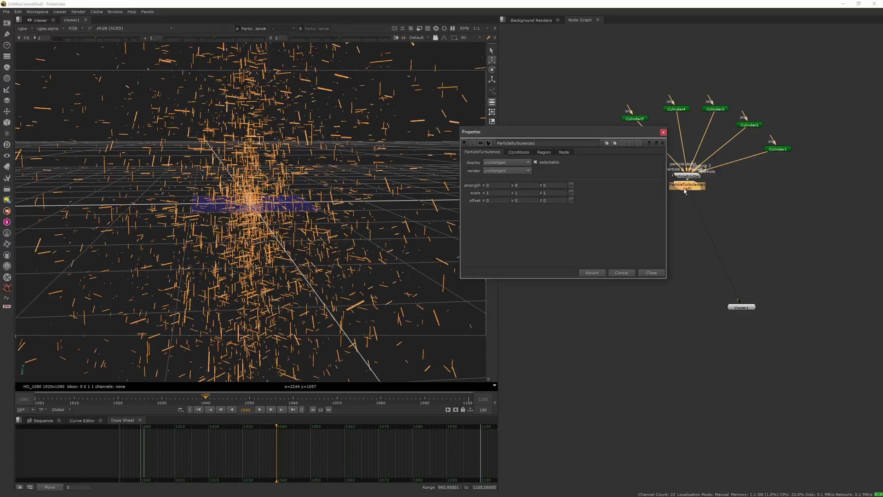
Step: Save the script as walk_v01 inside the particle_walk project folder
left_click(6, 11)
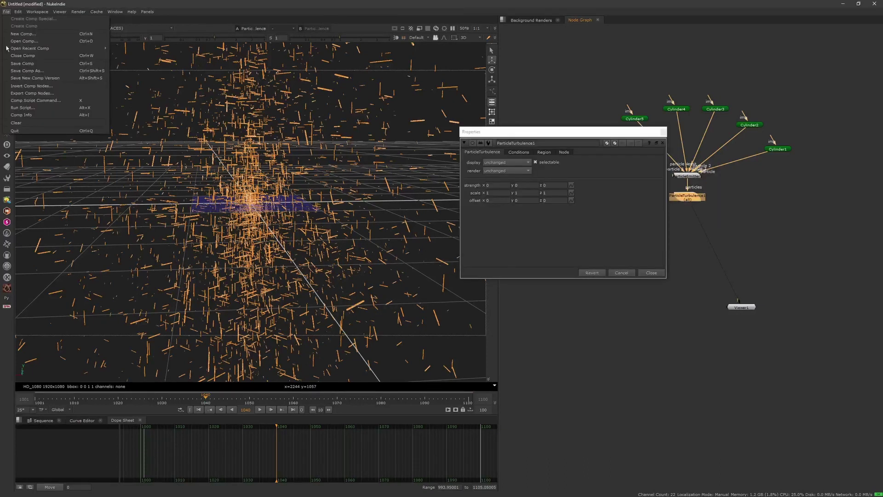
left_click(62, 71)
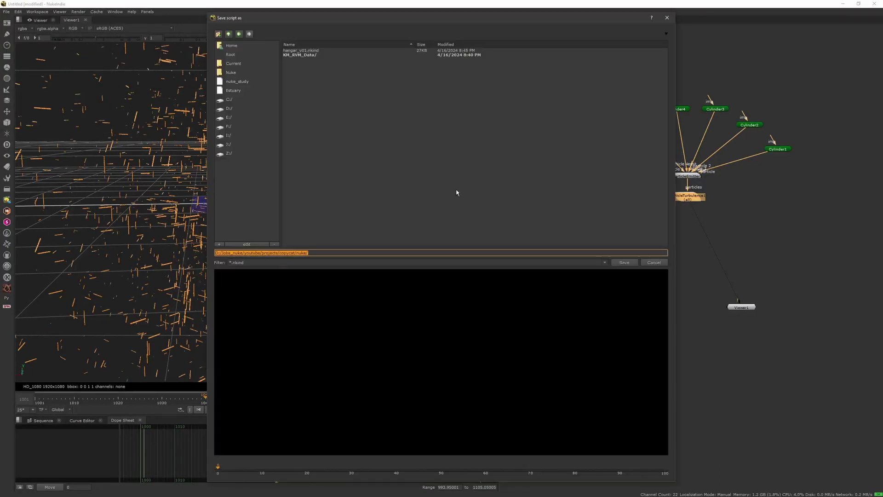
left_click(279, 252)
left_click_drag(280, 253, 474, 202)
key("BackSpace")
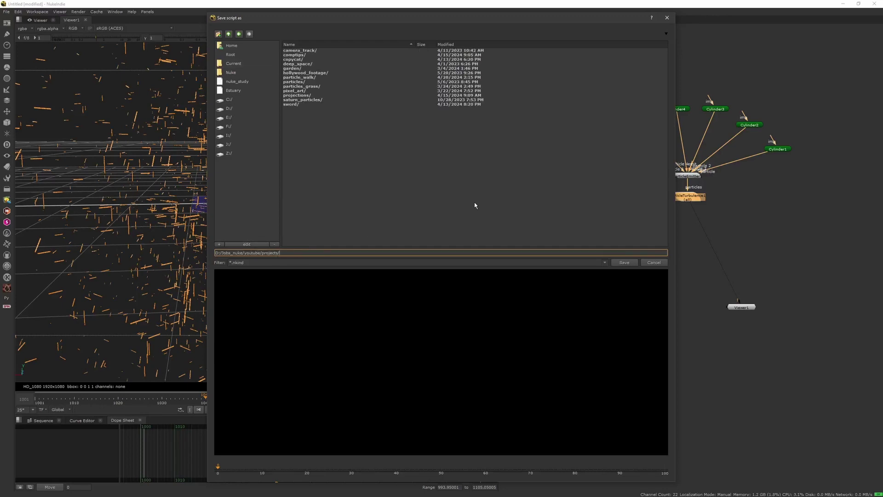
double_click(298, 77)
double_click(295, 50)
type("walk_v01")
key("Return")
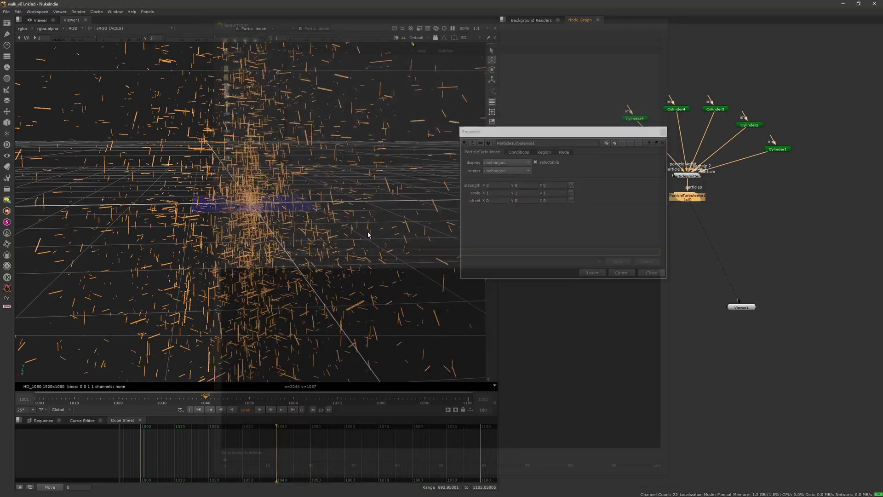
Step: Set turbulence strength to about 0.66, 0.22, 0.16, scale to about 2.435, 1.72, 2.11, and X/Y offset to about 0.58, 3.41
middle_click_drag(495, 193, 545, 184)
left_click(689, 209)
middle_click_drag(552, 185, 585, 191)
middle_click_drag(495, 200, 563, 203)
left_click_drag(230, 401, 217, 399)
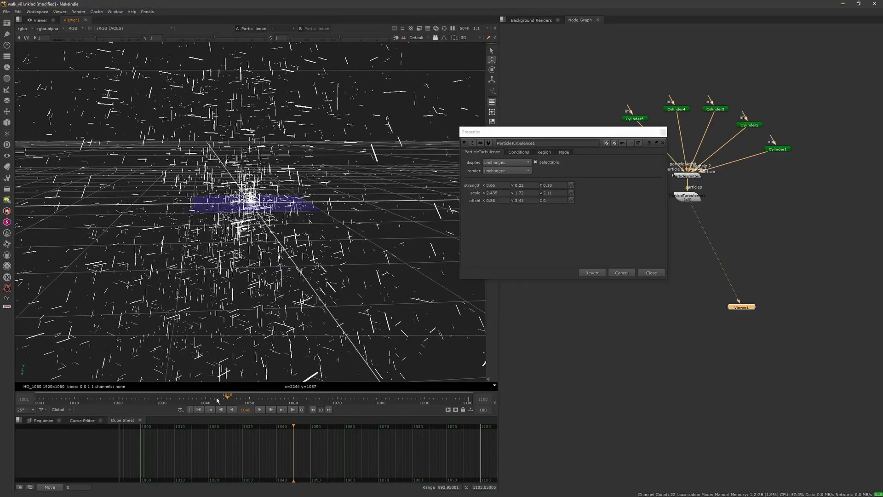
left_click(663, 132)
Step: Move the ParticleTurbulence node further below the ParticleEmitter in the node graph
middle_click_drag(690, 202, 682, 122)
left_click_drag(681, 118, 681, 131)
left_click_drag(303, 216, 293, 271, "ctrl")
left_click(625, 188)
scroll(282, 197, "down", 5)
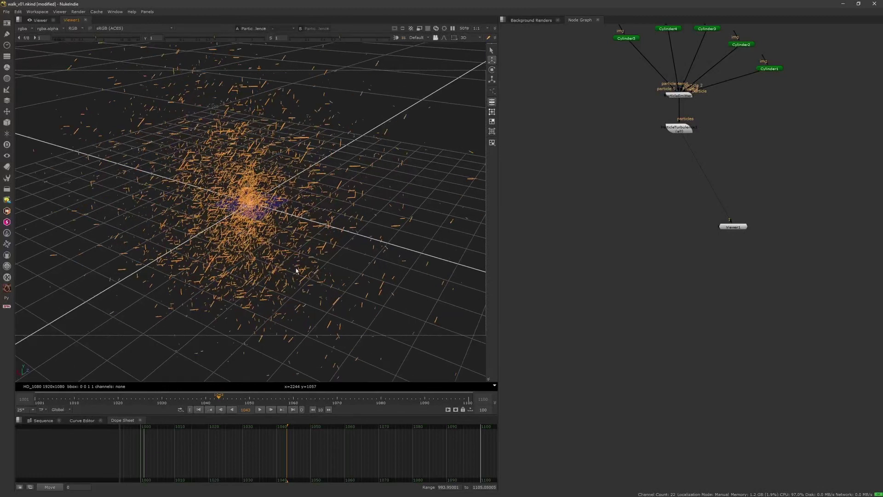
scroll(292, 271, "up", 1)
left_click_drag(684, 132, 687, 150)
Step: Go to frame 1001 and set the ParticleEmitter's start frame to 900
double_click(681, 98)
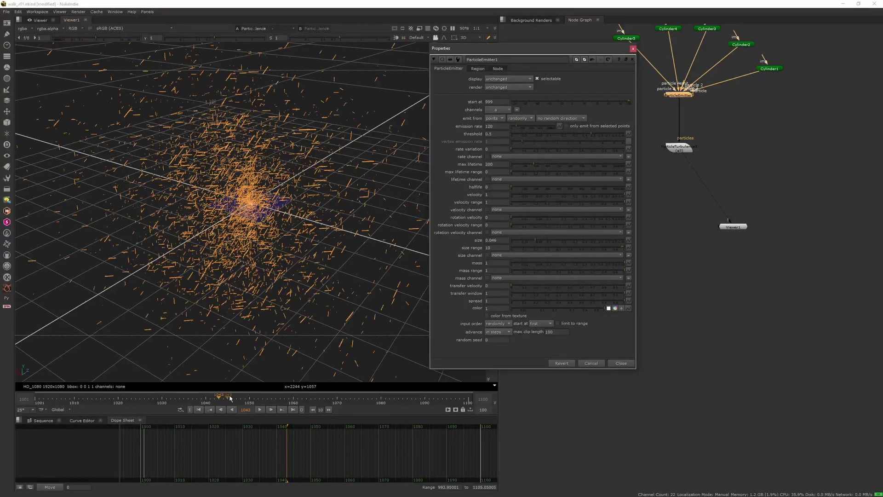
left_click(199, 409)
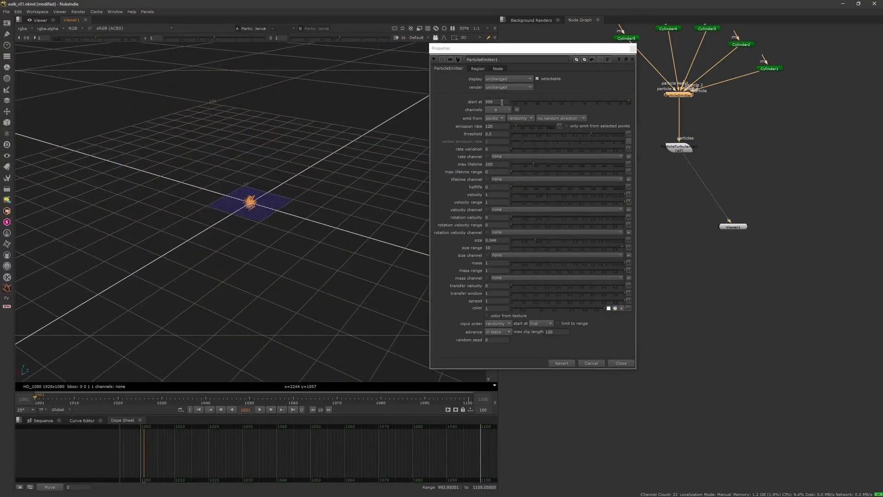
left_click_drag(500, 101, 446, 61)
type("900")
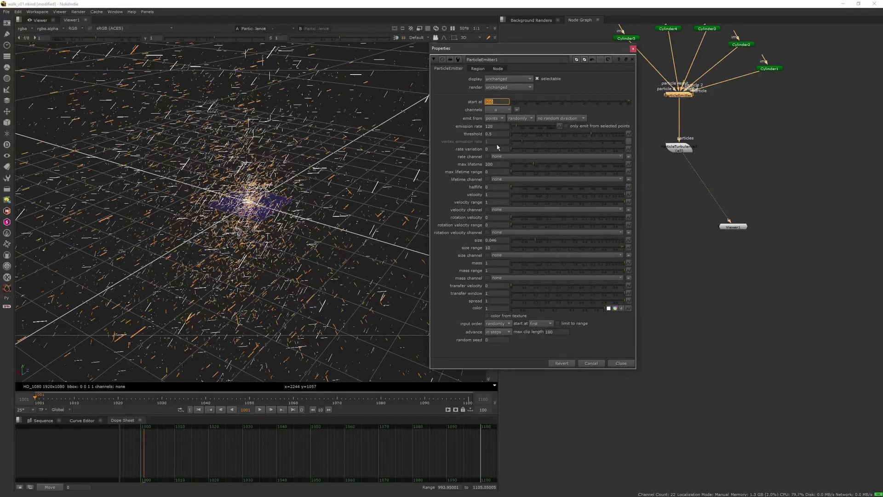
Step: Keyframe the emission rate at frame 1000 and set it to 0 at frame 1001
left_click(210, 409)
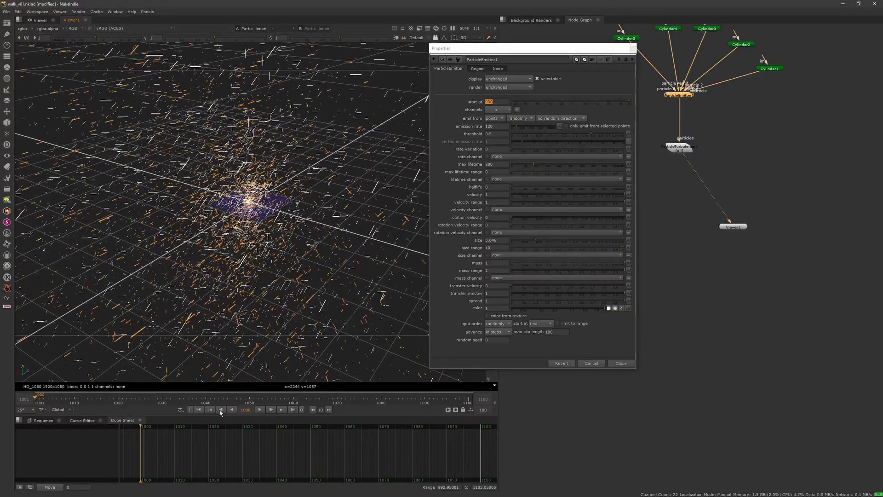
right_click(507, 128)
left_click(522, 134)
left_click(270, 410)
double_click(490, 127)
type("0")
key("Return")
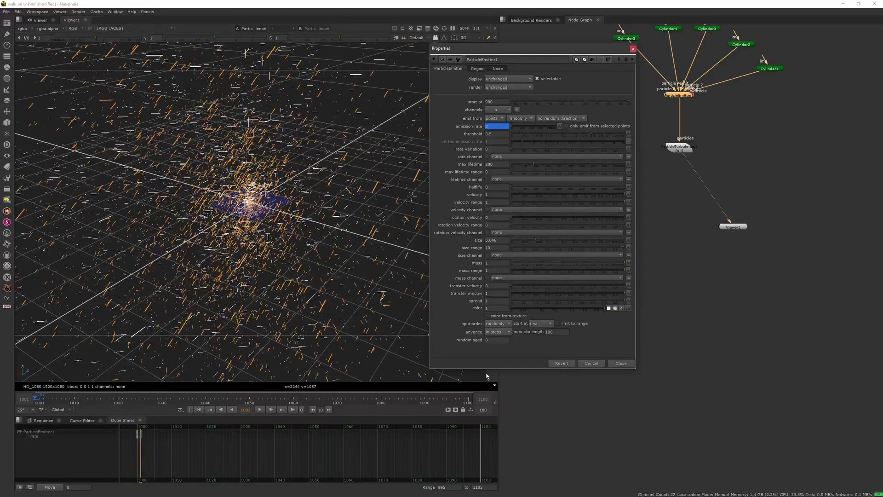
Step: Set the emitter's random seed to 60, scrub forward to check the particles, and close the properties
left_click_drag(560, 333, 534, 335)
middle_click_drag(495, 340, 534, 342)
left_click_drag(533, 343, 537, 347)
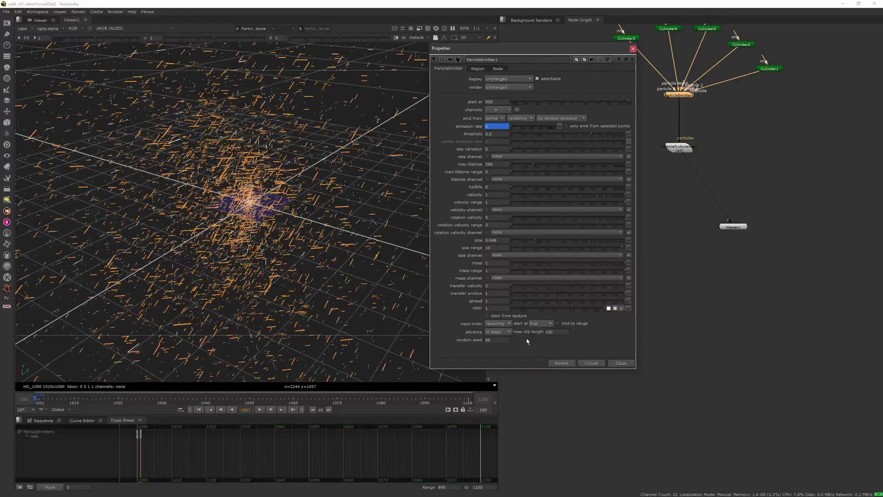
left_click_drag(84, 396, 180, 398)
left_click(631, 48)
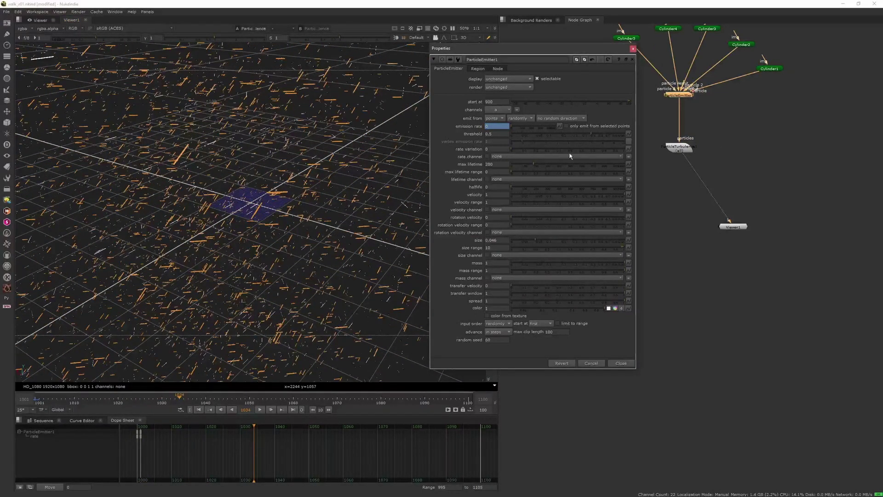
Step: Duplicate Cylinder5 and connect the copy to the ParticleEmitter as a sixth particle shape
scroll(235, 225, "down", 2)
left_click_drag(235, 225, 293, 225, "ctrl")
scroll(238, 244, "up", 3)
middle_click_drag(648, 49, 647, 102)
left_click(637, 91)
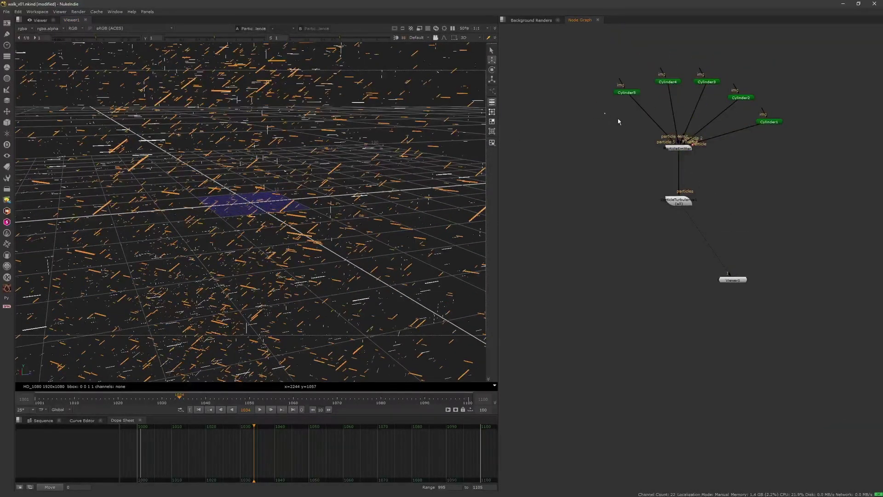
left_click_drag(664, 150, 606, 115)
Step: Set the sixth cylinder's rotation to X -81.58, Y -54.285 and Z -100, and close its properties
double_click(606, 114)
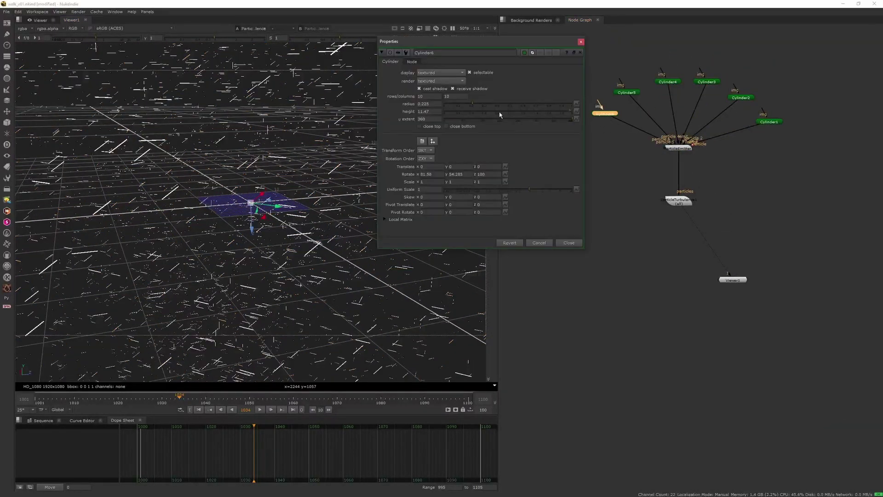
left_click(479, 173)
type("-")
key("Return")
double_click(482, 174)
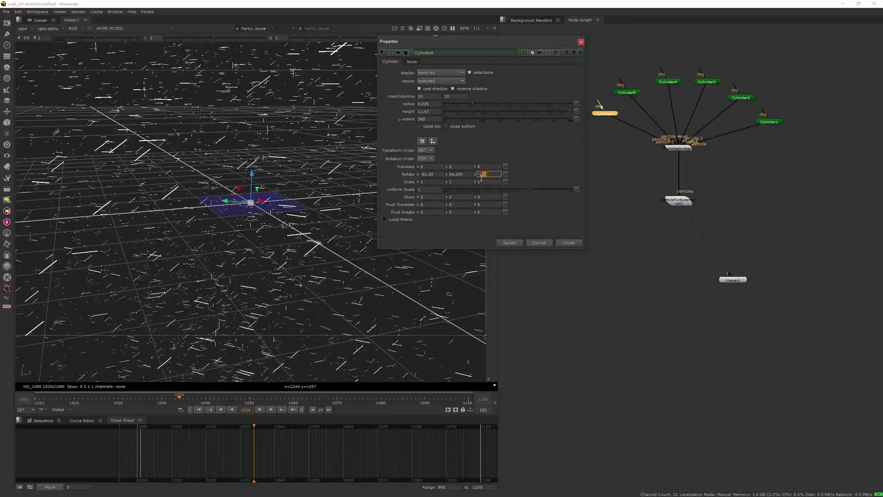
type("-")
key("Return")
left_click_drag(333, 277, 294, 271, "ctrl")
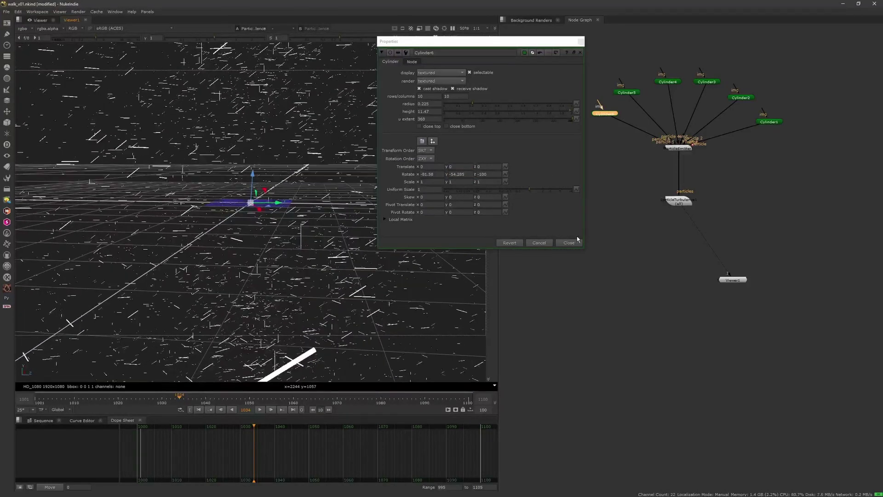
left_click(569, 243)
Step: Add a ParticleToGeo node after the ParticleTurbulence and enable its specify frame option
left_click(687, 199)
key("Tab")
type("p")
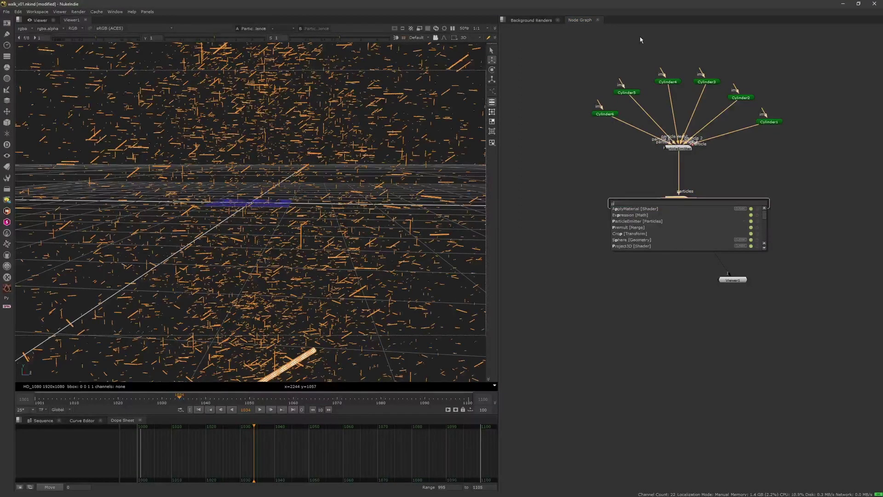
type("articlet")
left_click(635, 233)
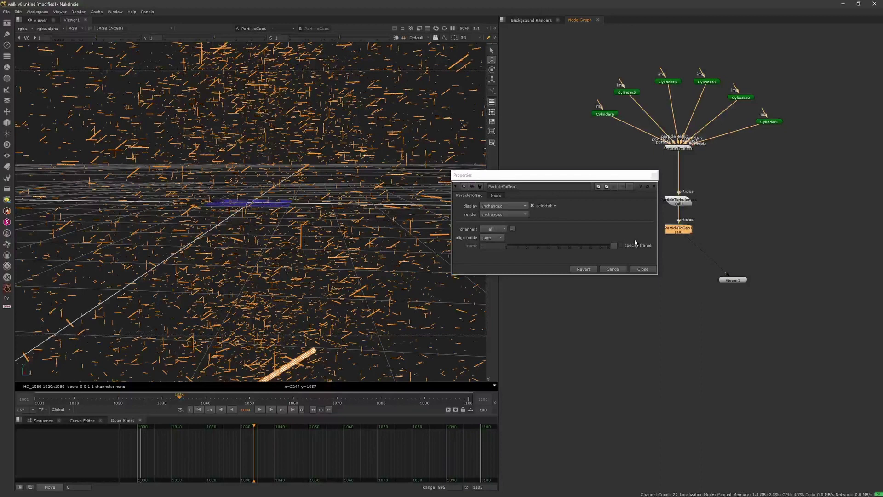
left_click(620, 245)
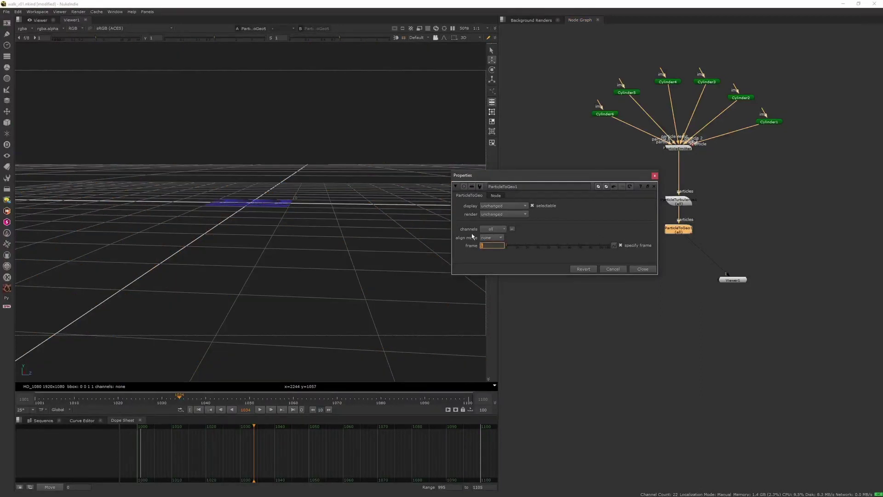
key("Return")
left_click(655, 175)
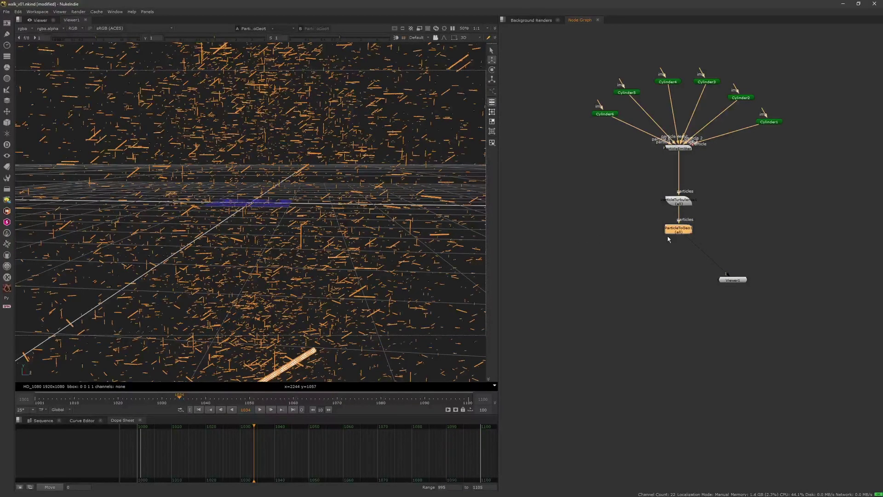
Step: Inspect the converted particles around the grid and add a 3D Classic Camera node
left_click_drag(670, 231, 669, 233)
left_click(732, 279)
scroll(306, 291, "down", 4)
left_click_drag(307, 291, 221, 303, "ctrl")
scroll(303, 248, "up", 6)
left_click_drag(300, 242, 331, 239, "ctrl")
left_click(629, 248)
key("Tab")
type("came")
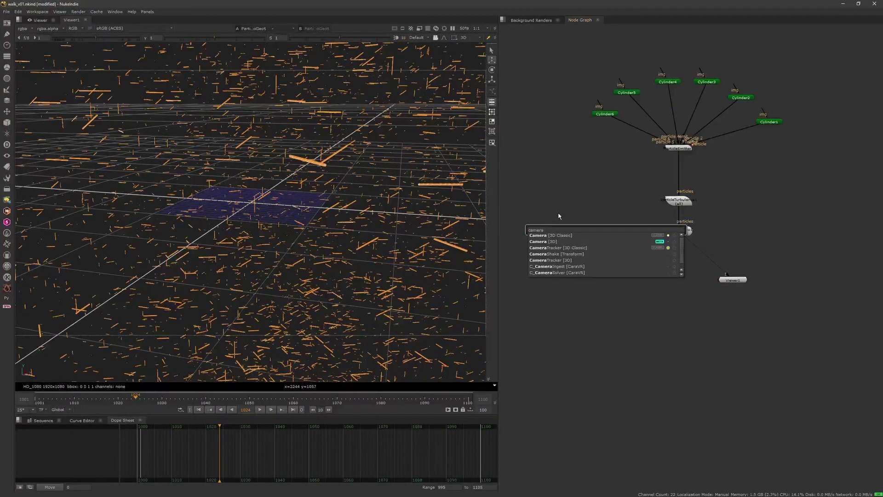
key("Return")
Step: Add a Scene node below the ParticleToGeo node
left_click(661, 200)
key("Tab")
left_click_drag(615, 171, 667, 158)
type("sce")
left_click(616, 215)
Step: Connect the camera to the Scene node and align the Camera and Scene nodes beneath the particle chain
left_click_drag(661, 198, 671, 229)
left_click_drag(595, 189, 598, 186)
left_click_drag(598, 186, 561, 252)
left_click_drag(670, 229, 670, 230)
left_click_drag(564, 251, 570, 231)
left_click(664, 231)
Step: Open the camera's focal length for editing and look through the viewer's camera choices
double_click(573, 230)
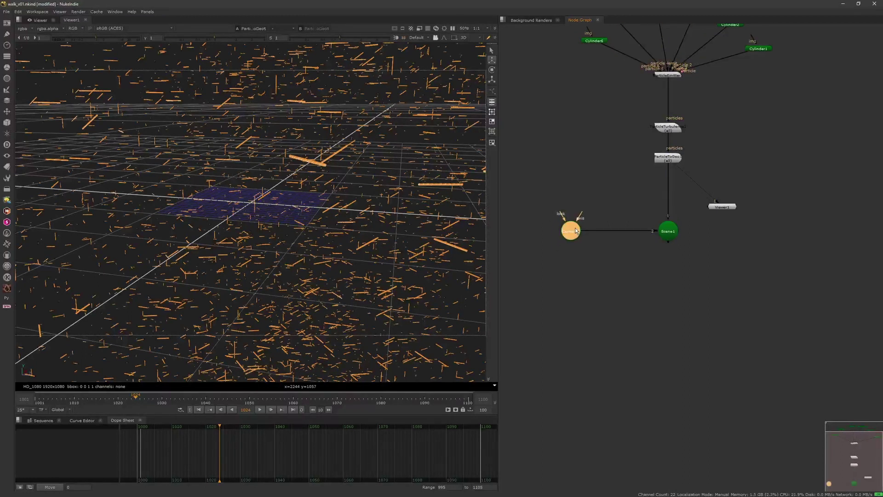
left_click(433, 189)
double_click(450, 207)
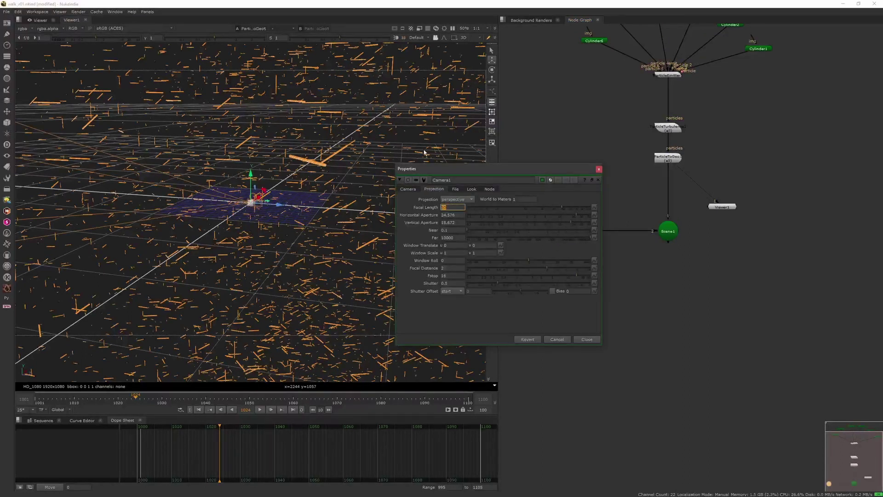
left_click(423, 39)
left_click(429, 52)
left_click(424, 38)
left_click(423, 44)
Step: Move the camera back along Z to about 56.45 and close its properties
left_click_drag(285, 235, 298, 303, "ctrl")
left_click_drag(310, 238, 278, 250, "ctrl")
scroll(278, 252, "down", 4)
left_click_drag(222, 205, 200, 161, "ctrl")
left_click(408, 189)
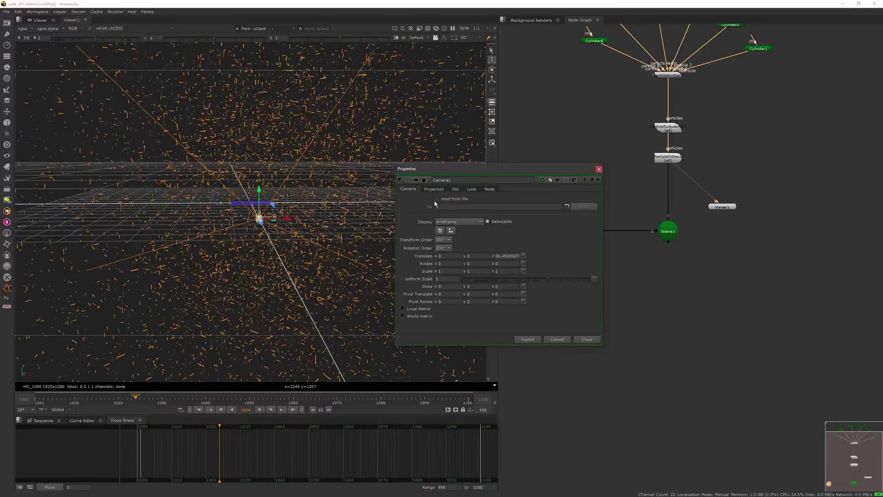
left_click(599, 169)
Step: Create a second viewer and connect it to the Scene node
left_click_drag(366, 232, 391, 308, "ctrl")
key("ctrl+i")
left_click_drag(585, 290, 659, 243)
left_click_drag(585, 290, 666, 232)
Step: Close the empty Viewer, split the viewer area to show Viewer1 and Viewer2 side by side, and select the Scene node
left_click(30, 20)
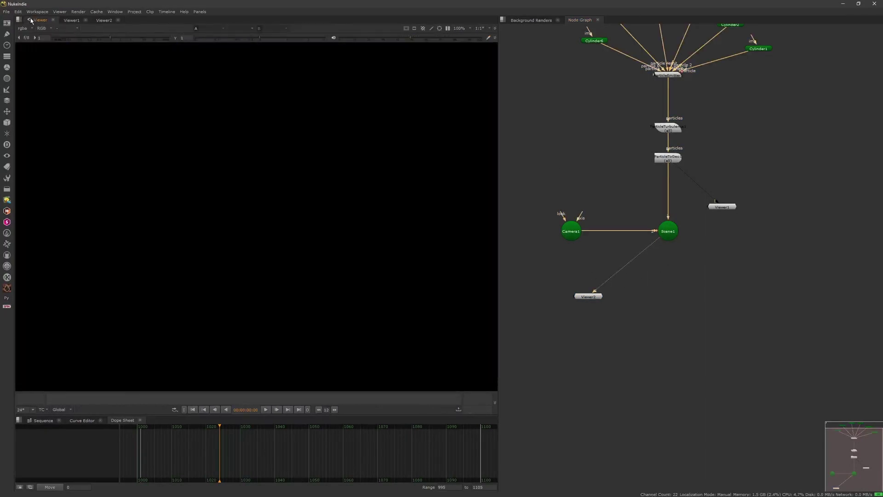
left_click(53, 20)
left_click(19, 20)
left_click(35, 35)
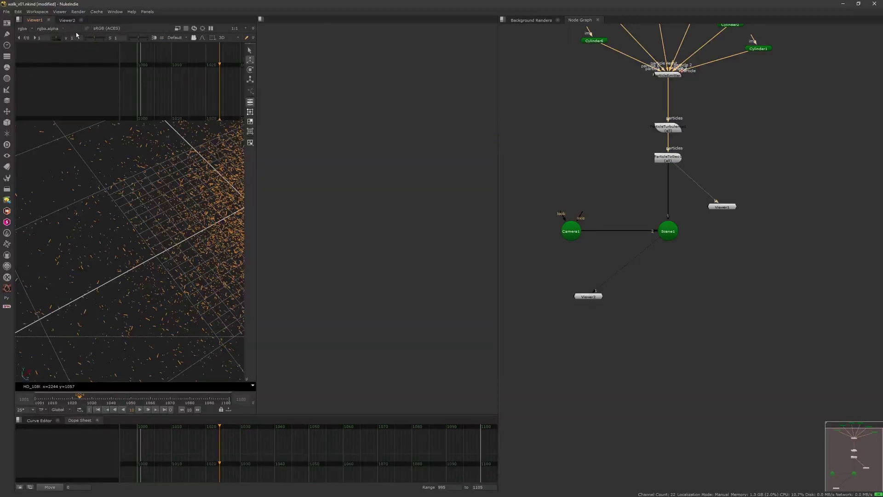
left_click(668, 231)
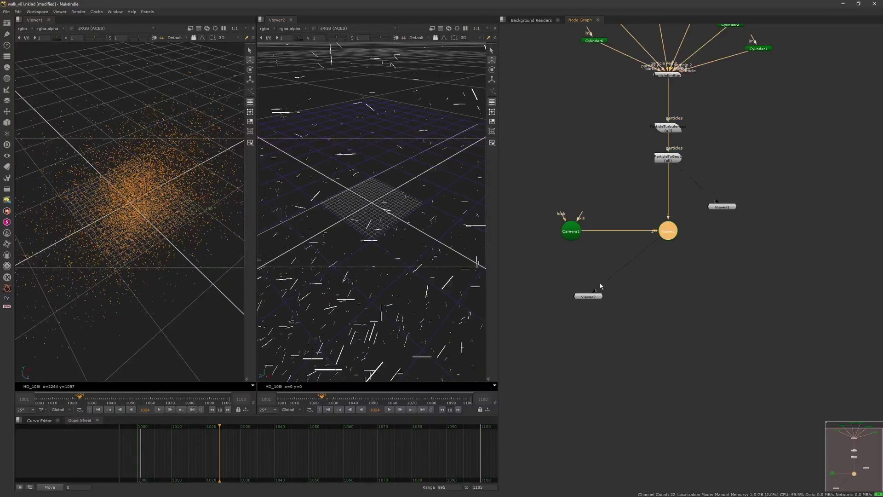
Step: Look through Camera1 in Viewer2 and lock that 3D view to the camera
left_click(418, 38)
left_click(424, 51)
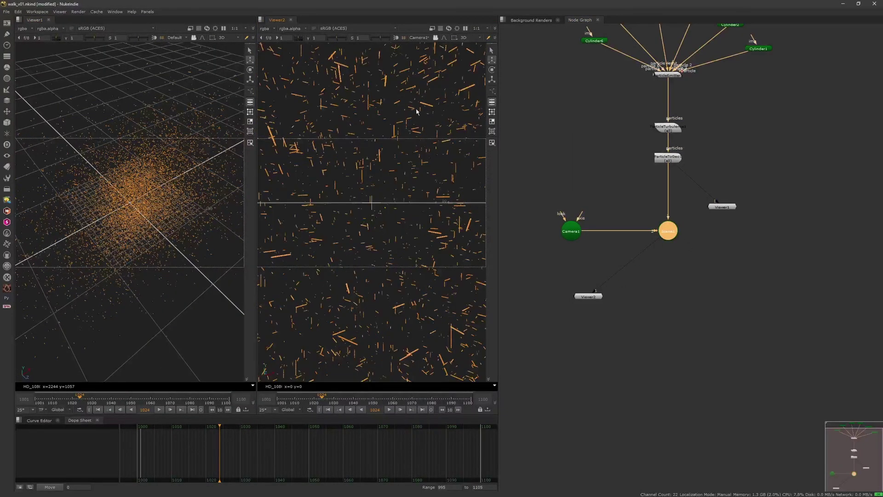
left_click(435, 38)
left_click_drag(143, 220, 174, 220, "ctrl")
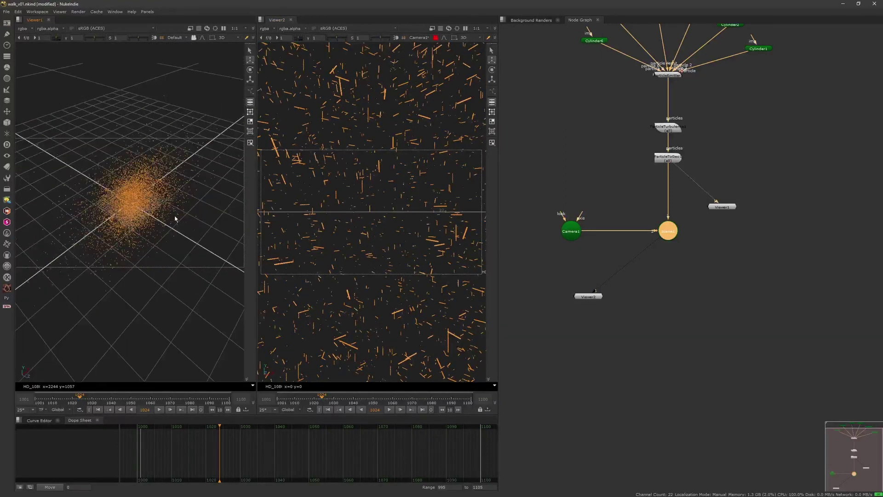
Step: At frame 1001, move Camera1 along Z in Viewer1 and set a keyframe on its translate values
left_click(738, 280)
middle_click_drag(682, 212, 696, 163)
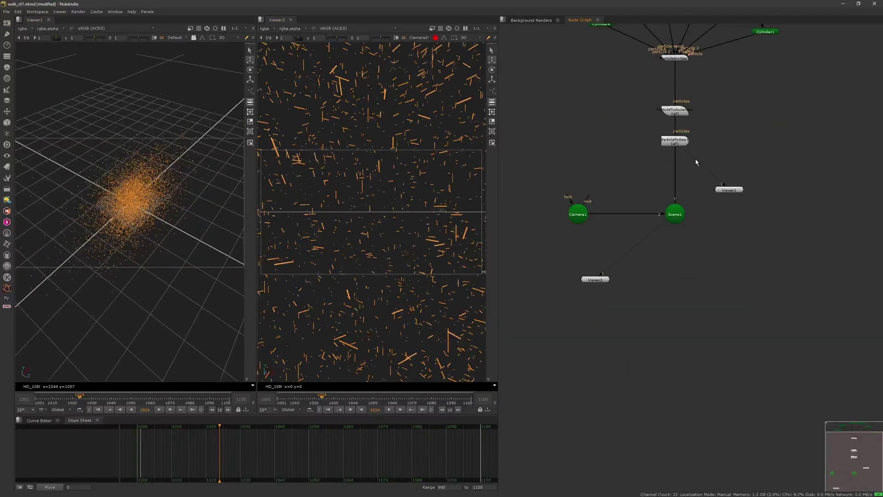
double_click(577, 214)
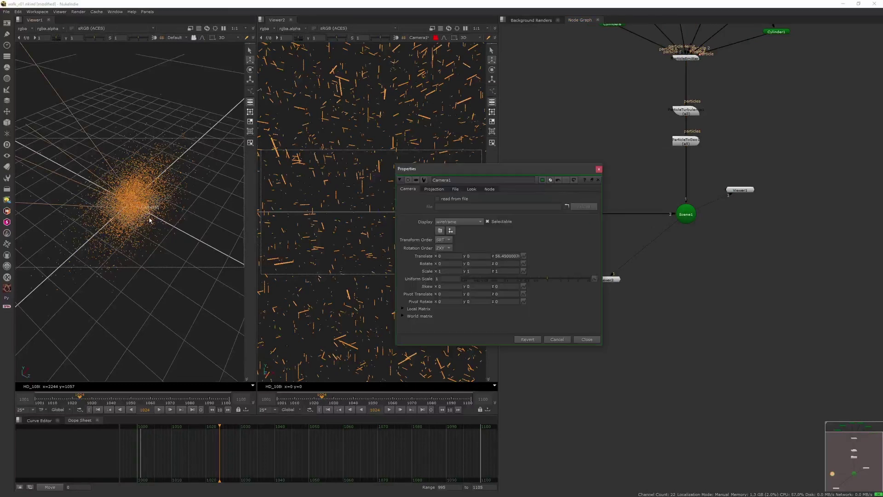
left_click_drag(137, 227, 223, 416, "ctrl")
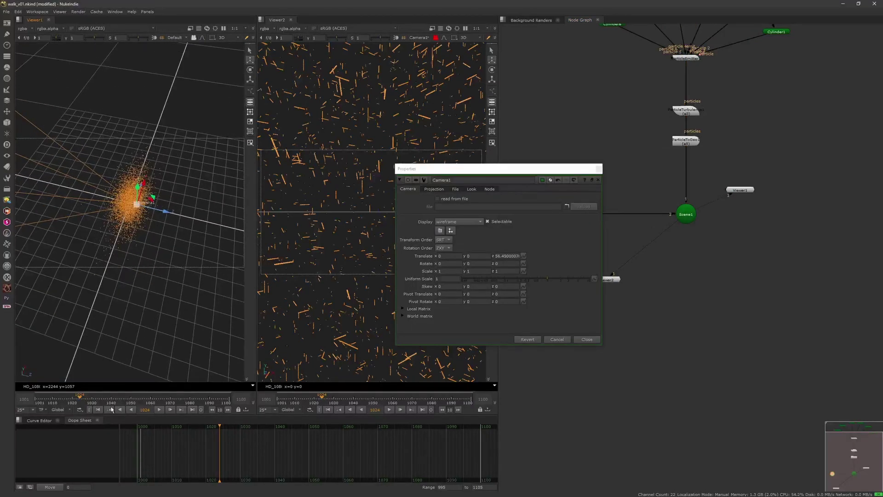
scroll(191, 233, "up", 5)
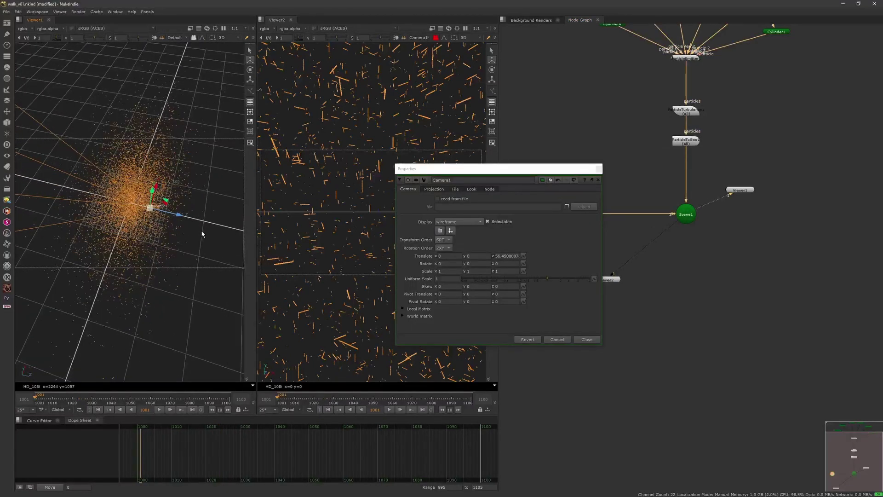
left_click_drag(193, 220, 203, 273)
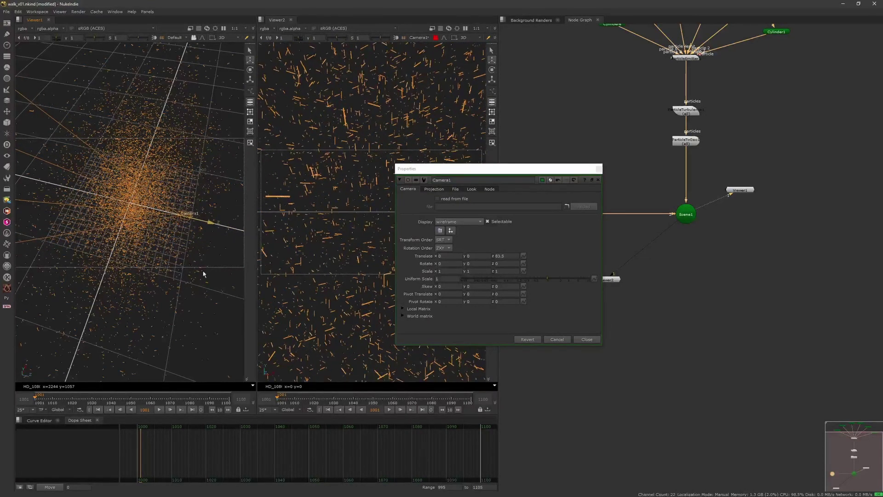
left_click(523, 256)
left_click(540, 261)
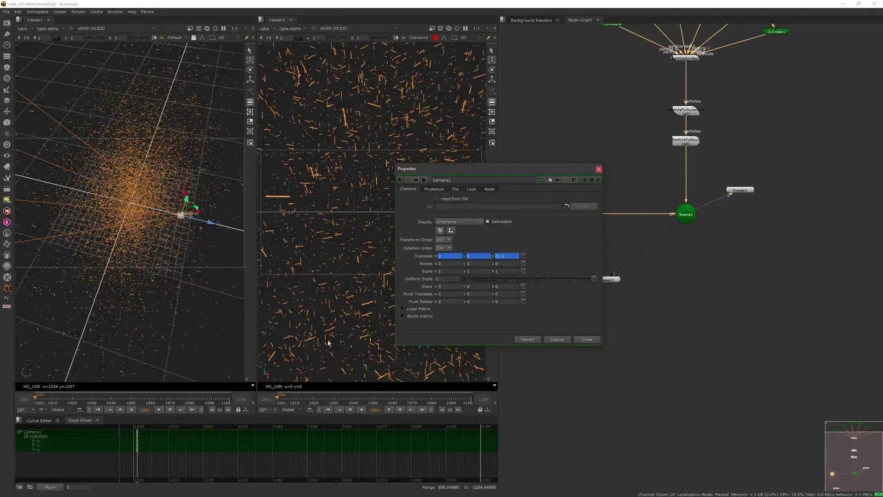
Step: At frame 1100, move Camera1 along Z to key its end position
left_click(192, 409)
left_click_drag(209, 223, 176, 216)
left_click_drag(89, 202, 181, 253, "ctrl")
Step: Try a large outward Camera1 move along Z, undo it, make a smaller move instead, and close the camera's properties
left_click(103, 409)
left_click_drag(203, 203, 269, 206)
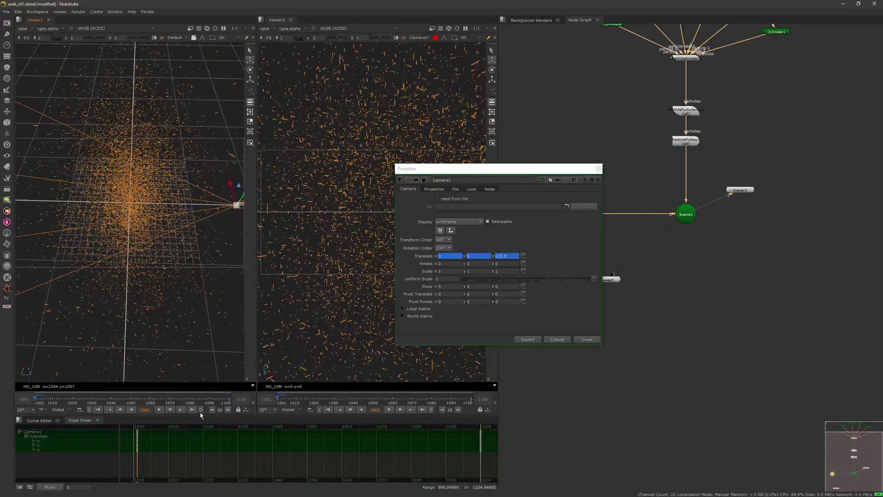
key("ctrl+z")
left_click_drag(205, 206, 216, 207)
left_click(598, 180)
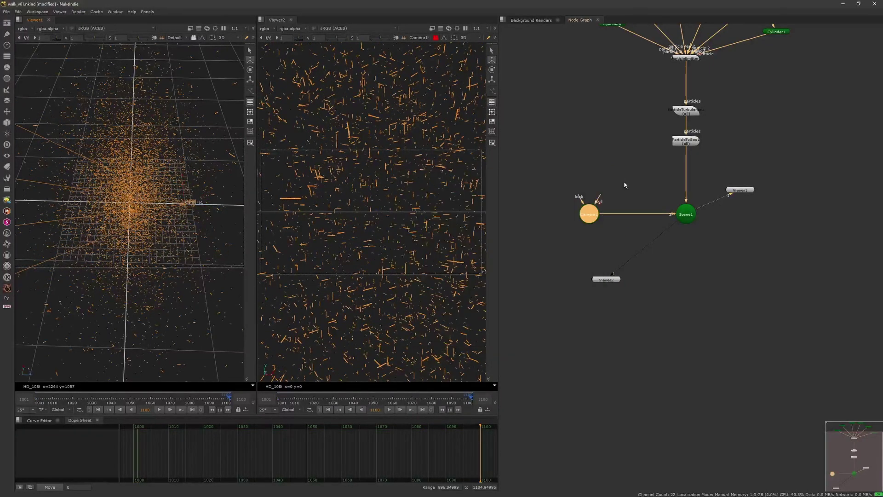
Step: Increase Cylinder6's height and add a copy of the cylinder connected to the particle emitter
left_click(634, 175)
key("f")
double_click(630, 168)
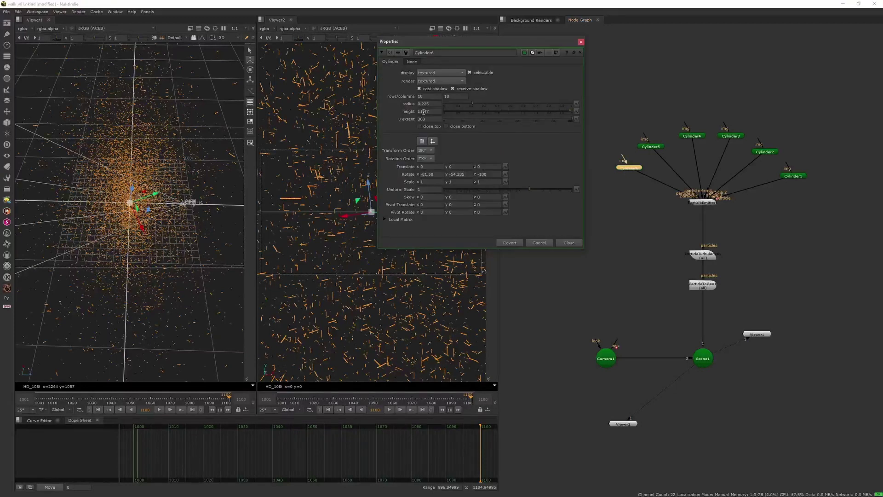
key("Return")
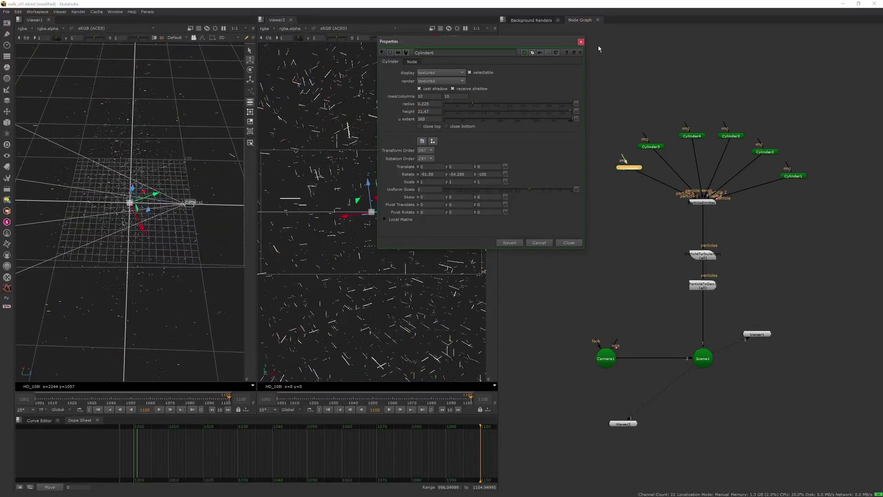
left_click(580, 41)
left_click_drag(633, 169, 633, 166)
key("ctrl+v")
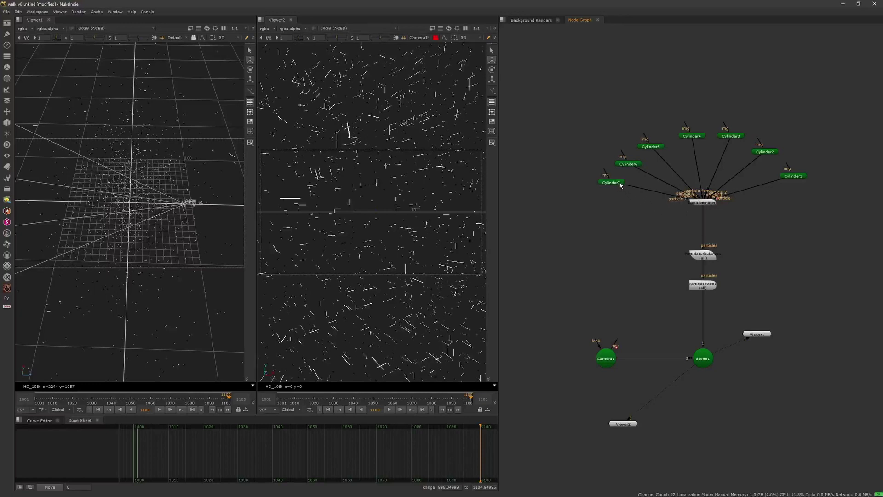
Step: Make Cylinder7 far longer by raising its height and set its radius to 0.285
double_click(619, 182)
left_click(424, 181)
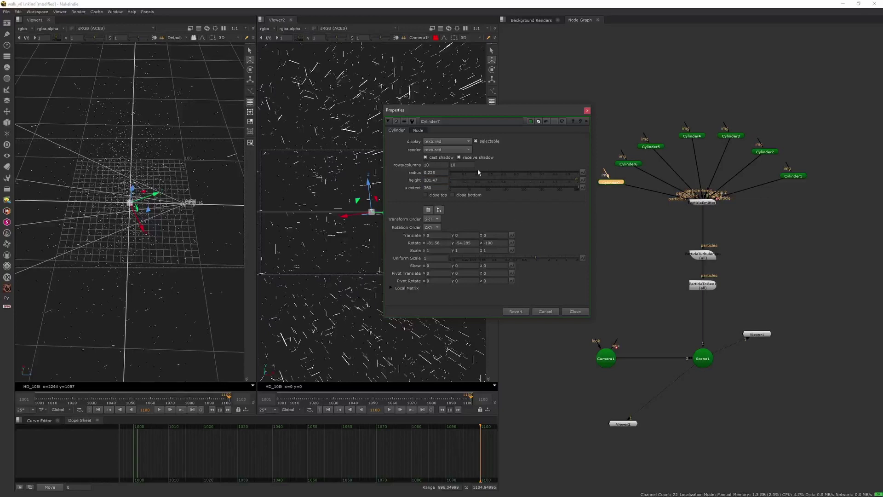
left_click_drag(478, 172, 487, 174)
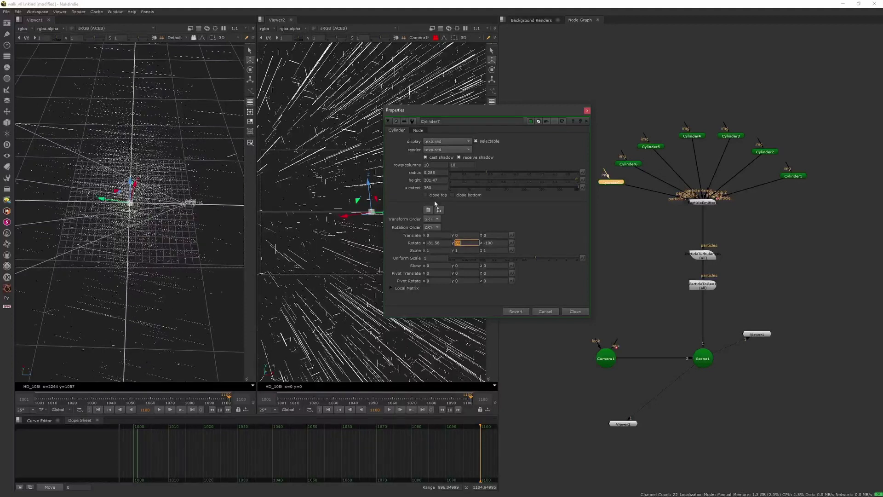
Step: Set Cylinder7's rotation to X 80 and Y 90 and close its properties
left_click(443, 243)
type("80")
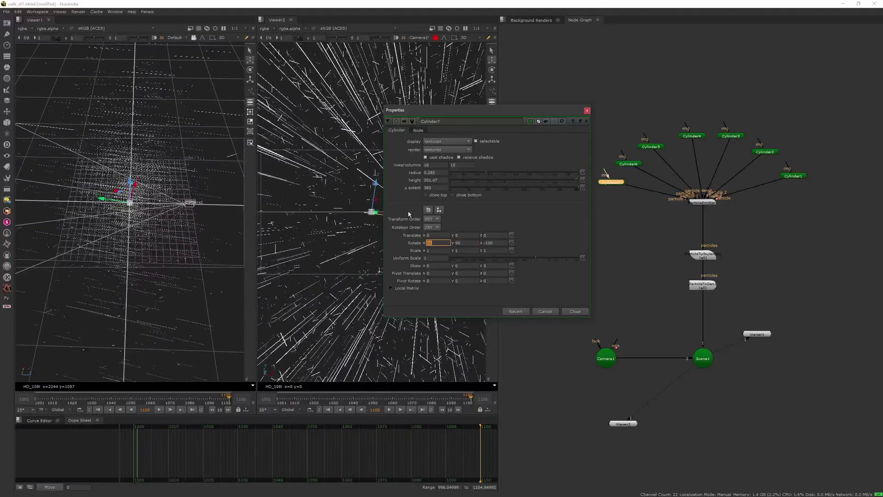
key("Return")
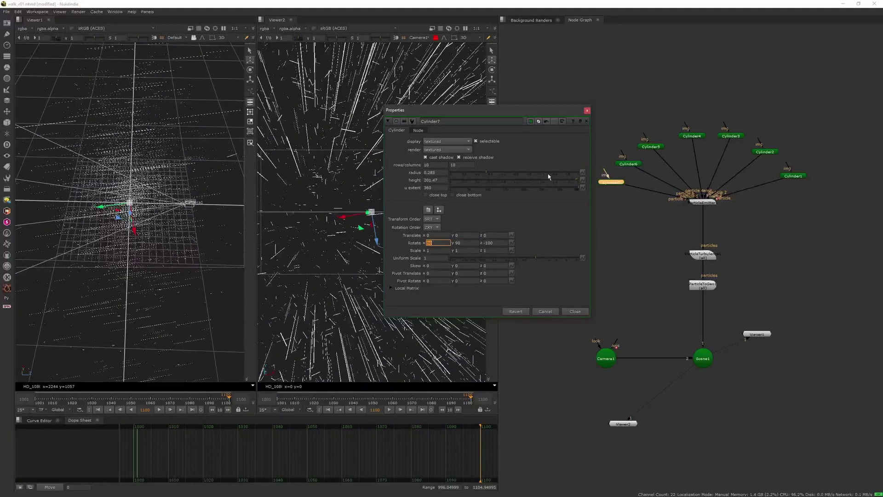
left_click(587, 111)
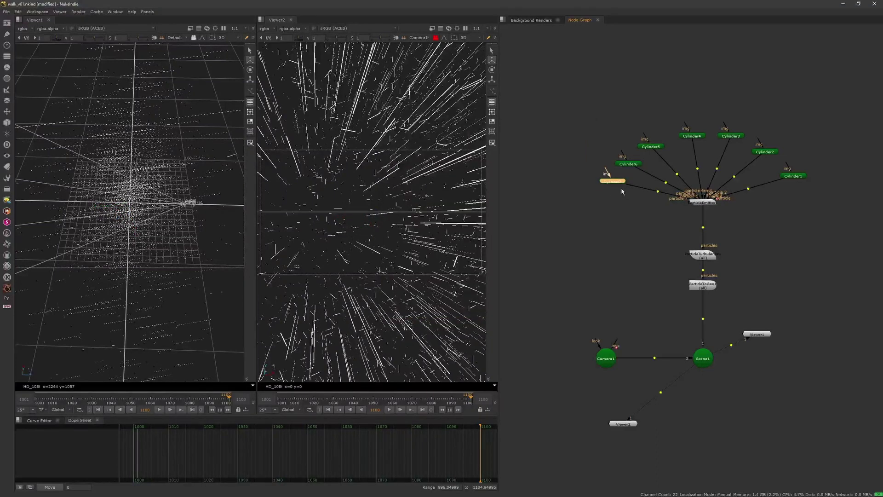
Step: Increase the rotation velocity of ParticleEmitter1 so the rods spin, and close its properties
double_click(702, 203)
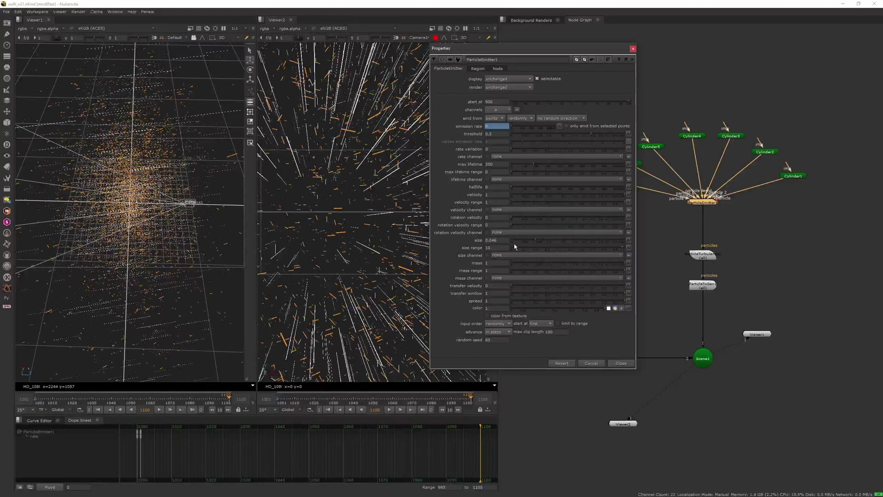
left_click_drag(520, 220, 559, 218)
left_click(532, 179)
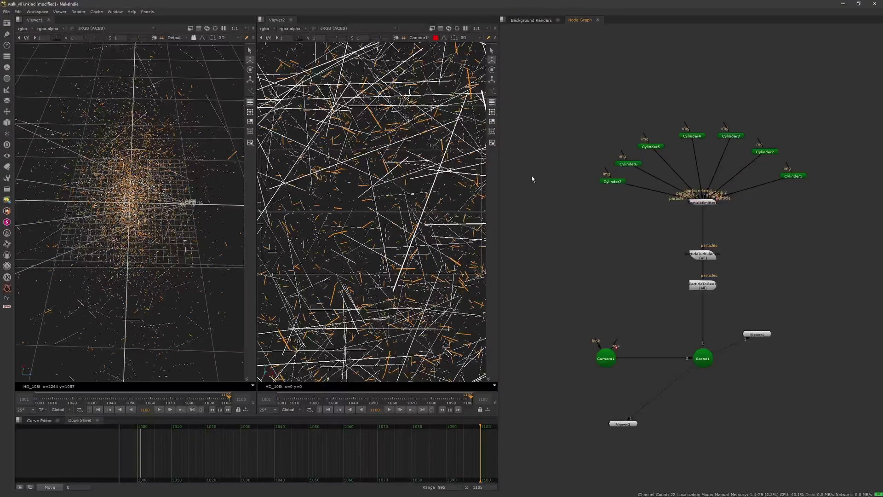
Step: Review Cylinder7's properties and preview the animation in Viewer2 up to frame 1062
double_click(612, 181)
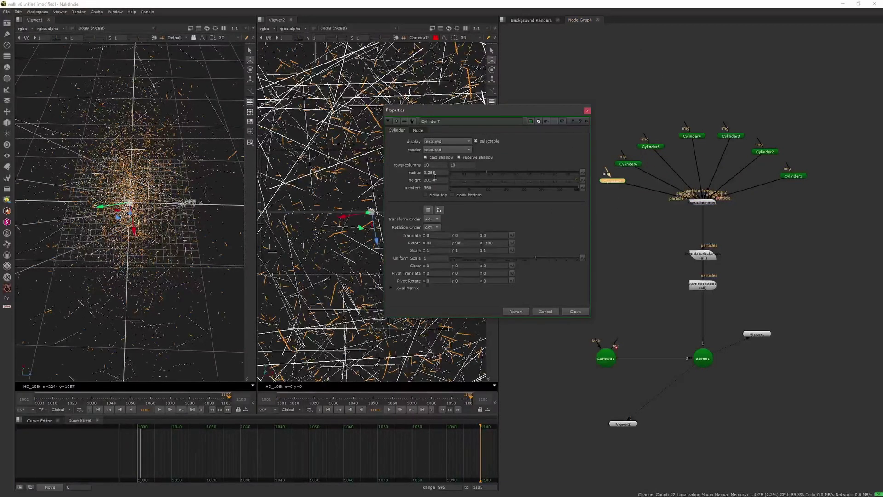
left_click(587, 111)
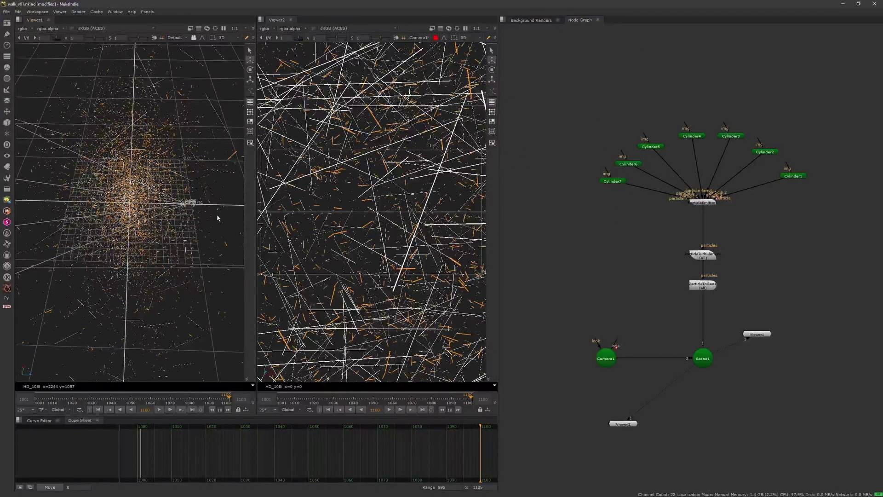
left_click_drag(299, 402, 397, 394)
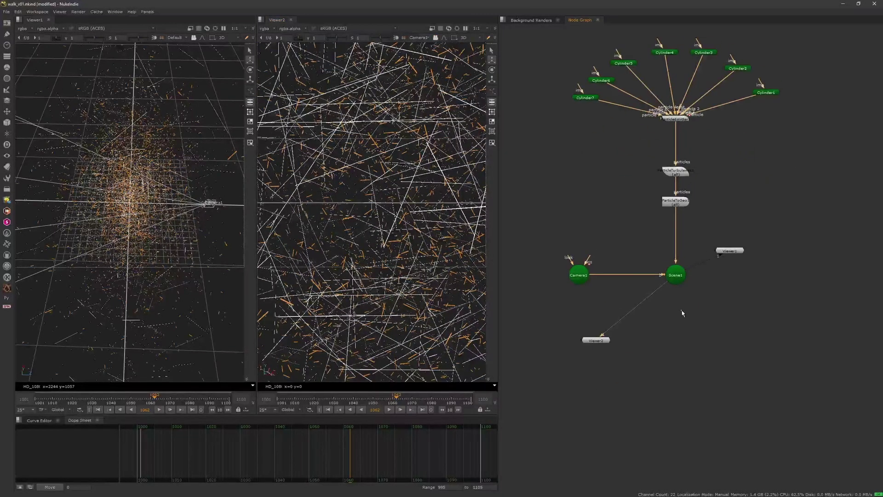
Step: Try to add a ScanlineRender node and save the script
key("Tab")
type("scan")
key("Return")
key("ctrl")
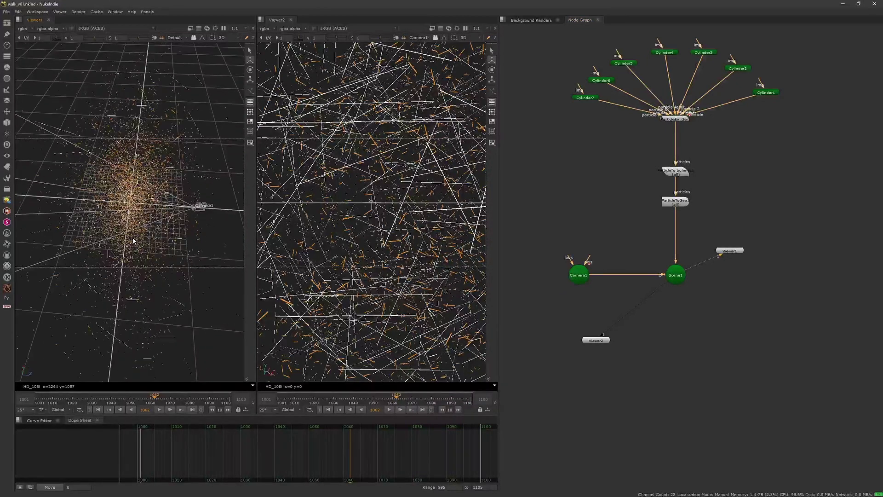
Step: Examine the rod particles and the camera's placement from several angles in Viewer1
middle_click_drag(154, 231, 180, 213, "alt")
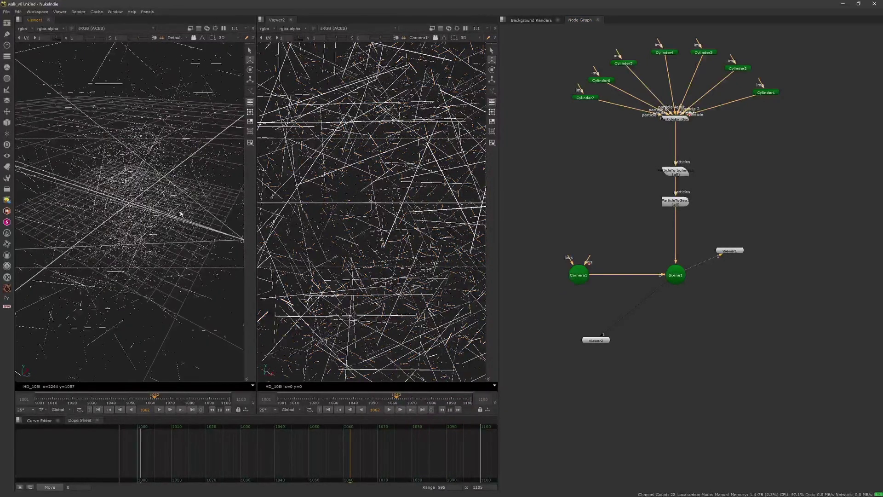
left_click_drag(137, 205, 51, 166, "ctrl")
middle_click_drag(51, 166, 125, 114, "alt")
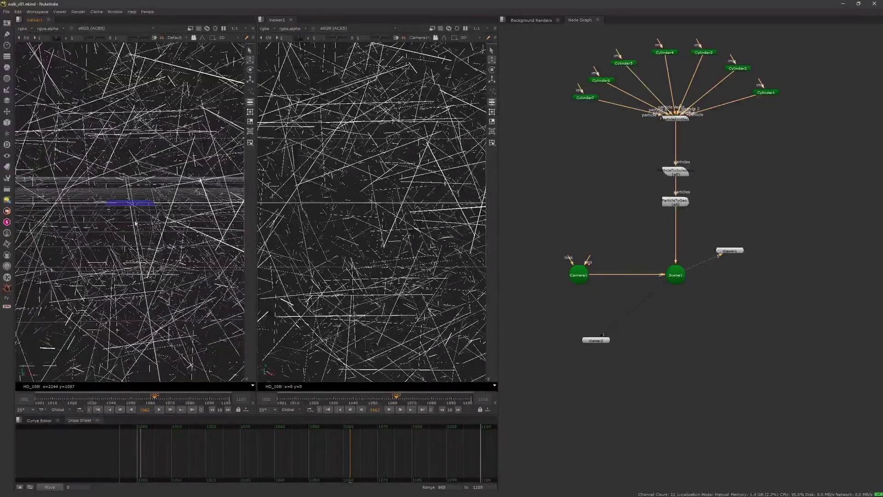
middle_click_drag(135, 223, 124, 230, "alt")
left_click_drag(124, 231, 144, 233, "ctrl")
middle_click_drag(144, 232, 132, 235, "alt")
left_click_drag(133, 236, 154, 207, "ctrl")
key("Tab")
type("ravre")
key("Escape")
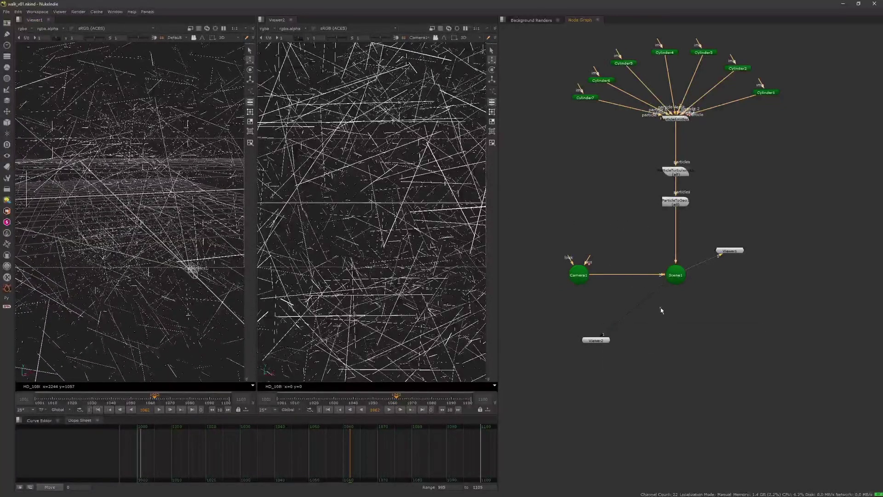
Step: Add a 3D Classic ScanlineRender node below the Scene node
key("Tab")
type("scanl")
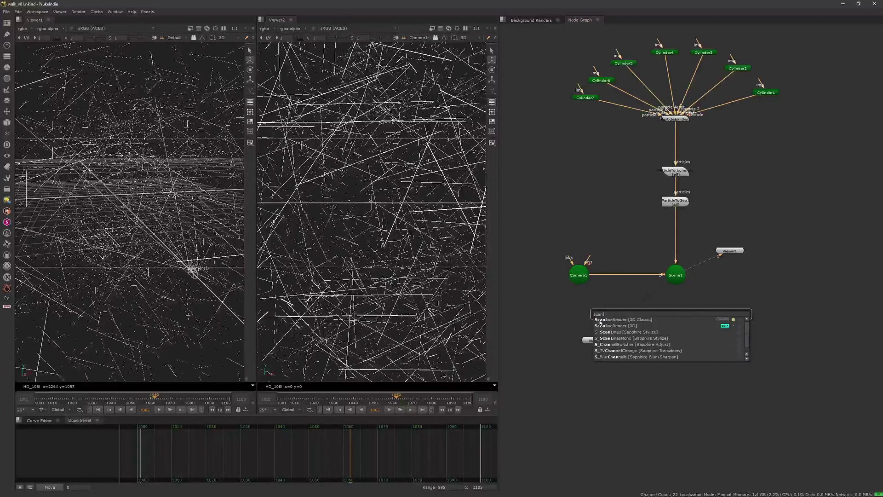
key("Return")
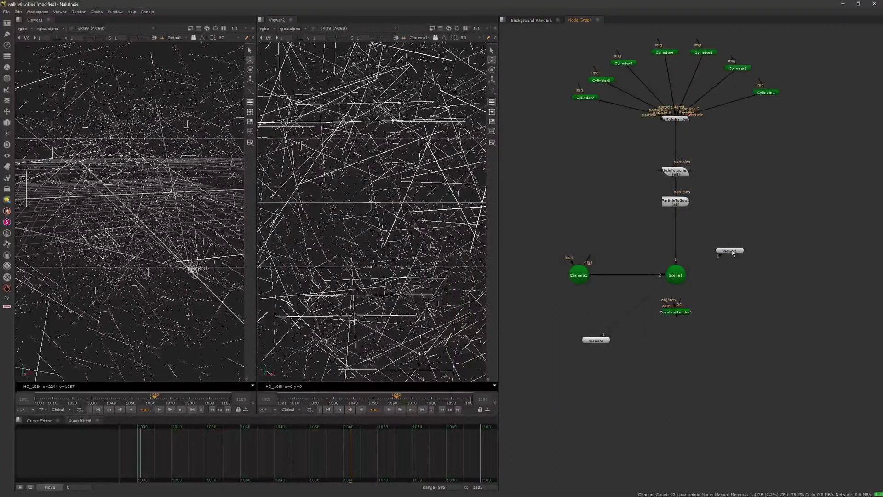
Step: Add a MergeGeo node, shift ParticleTurbulence and ParticleToGeo upward, and insert it between ParticleToGeo and the Scene
key("Tab")
type("merge")
left_click(680, 226)
left_click(709, 180)
left_click_drag(678, 173, 677, 143)
left_click_drag(681, 202, 681, 161)
left_click(707, 213)
left_click_drag(729, 219, 680, 204)
left_click(721, 186)
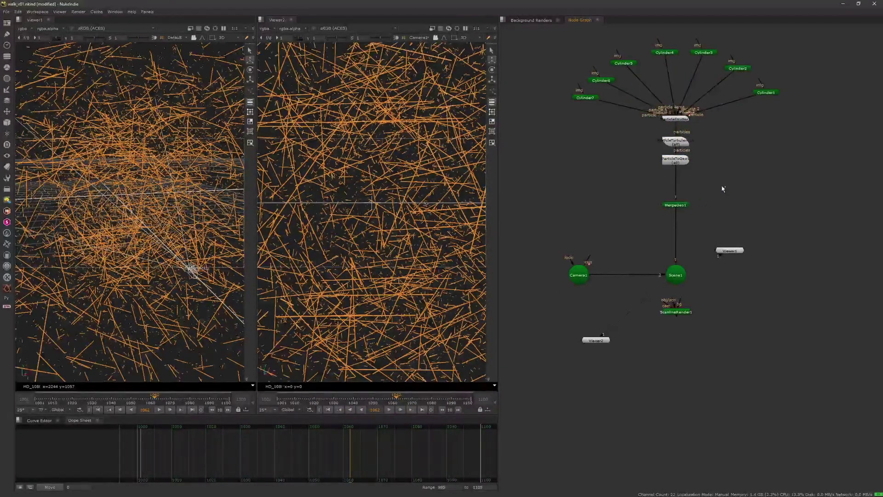
Step: Add a Card node beside the MergeGeo node
key("Tab")
type("card")
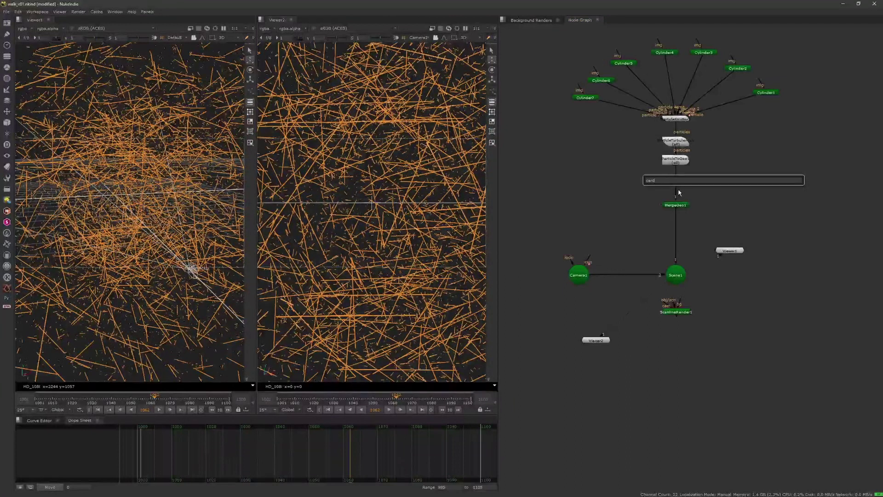
key("BackSpace")
left_click(668, 199)
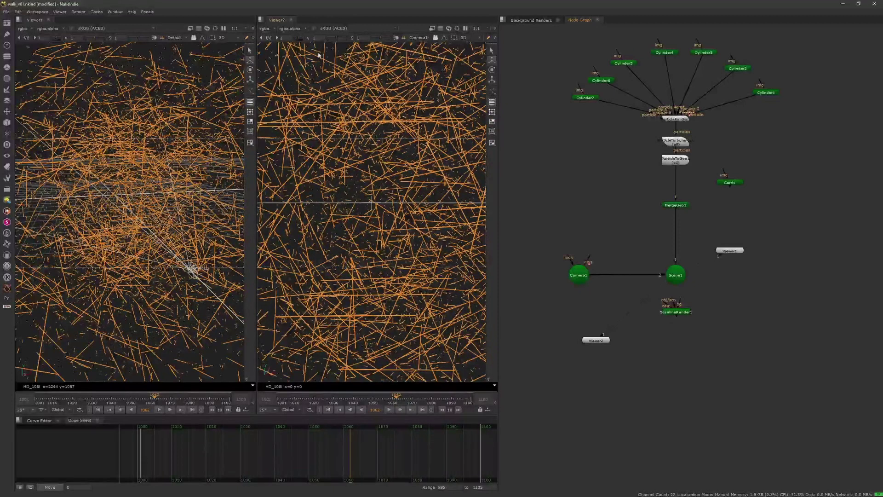
Step: Close Viewer1 and widen Viewer2 to fill the whole viewer area
left_click(48, 19)
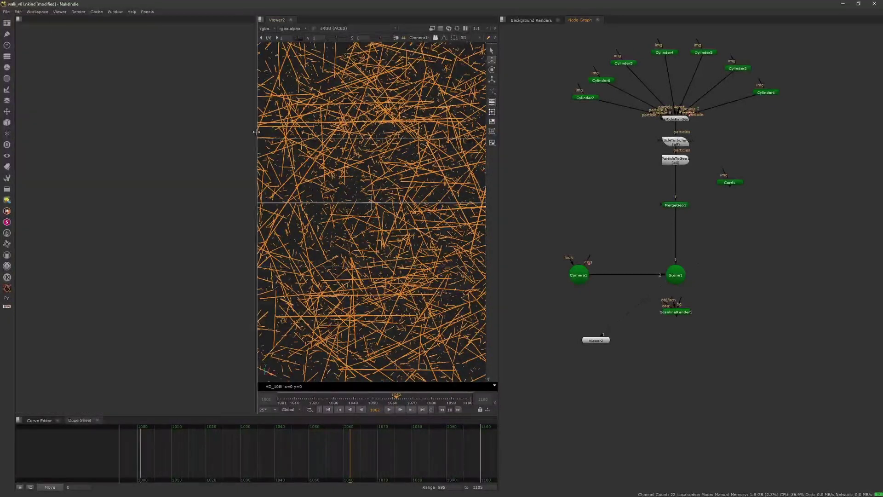
left_click_drag(256, 138, 2, 126)
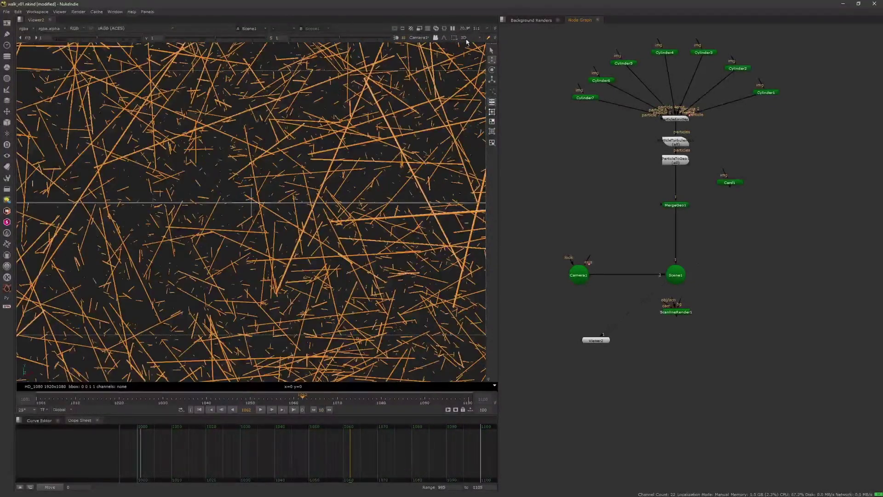
Step: Create a second camera from a zoomed-out, orbited 3D view and connect it to the Scene node
scroll(358, 205, "down", 8)
left_click_drag(358, 205, 324, 256, "ctrl")
scroll(330, 242, "down", 12)
scroll(325, 256, "up", 8)
scroll(318, 250, "down", 10)
left_click(427, 37)
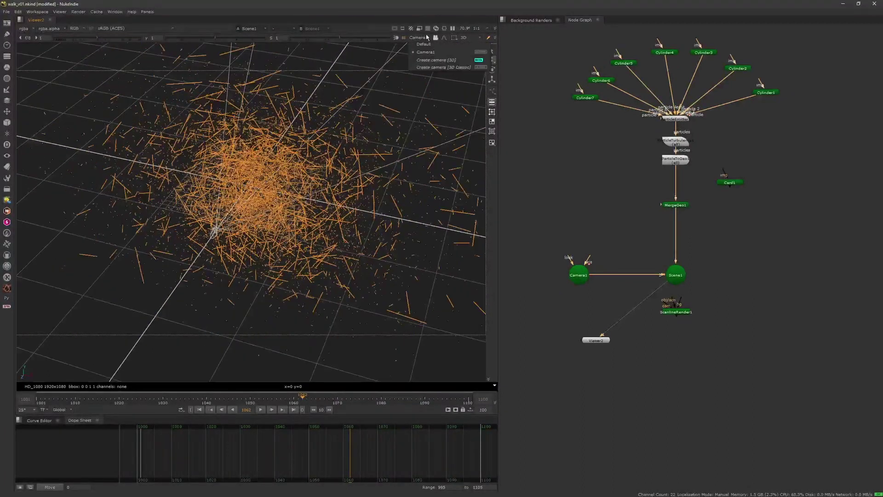
left_click(436, 60)
left_click_drag(709, 293, 672, 270)
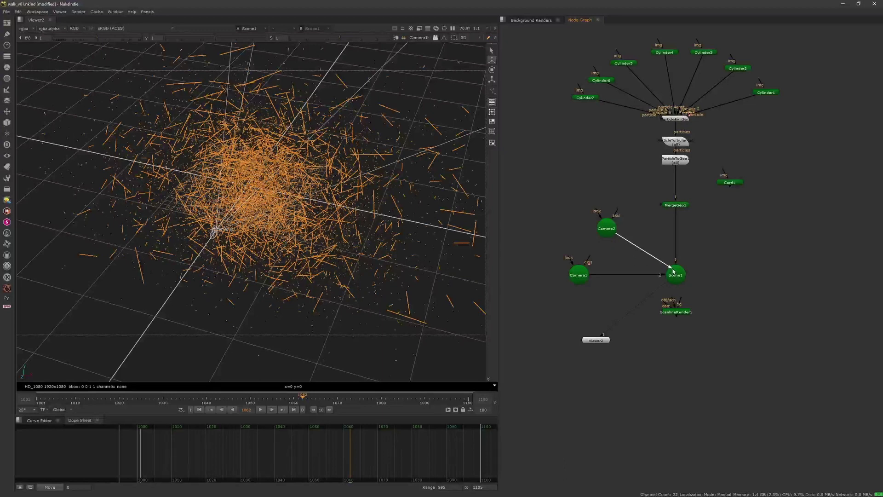
Step: Add a Reformat node and place it beside ScanlineRender as its background input
key("Tab")
type("refl")
key("Return")
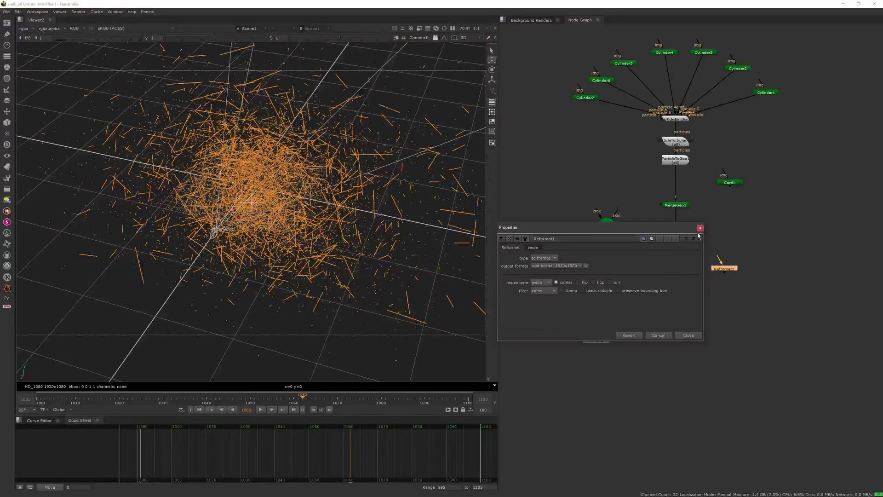
left_click(699, 232)
left_click(697, 250)
left_click_drag(727, 270, 732, 314)
Step: View the ScanlineRender output and switch its camera input from Camera2 to Camera1
left_click(684, 314)
key("1")
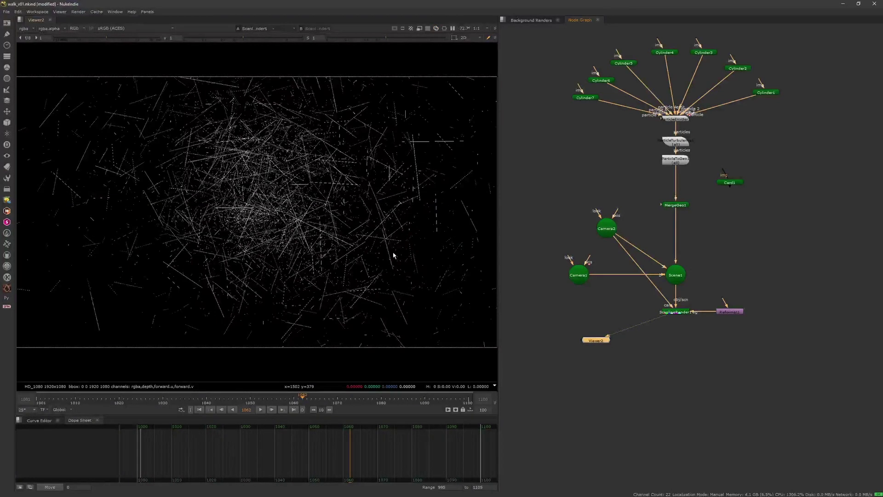
key("Tab")
left_click_drag(616, 240, 579, 274)
key("Tab")
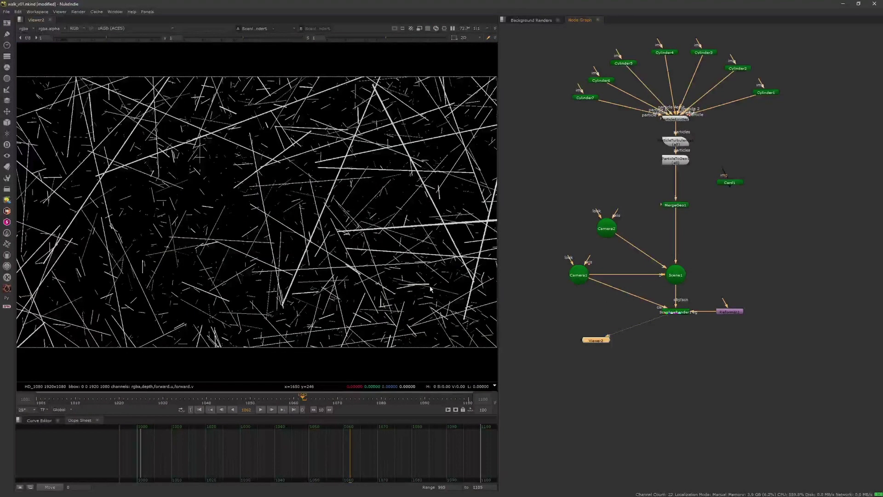
Step: Set the ParticleToGeo frame to 1025 and check the result in the ScanlineRender output
key("Tab")
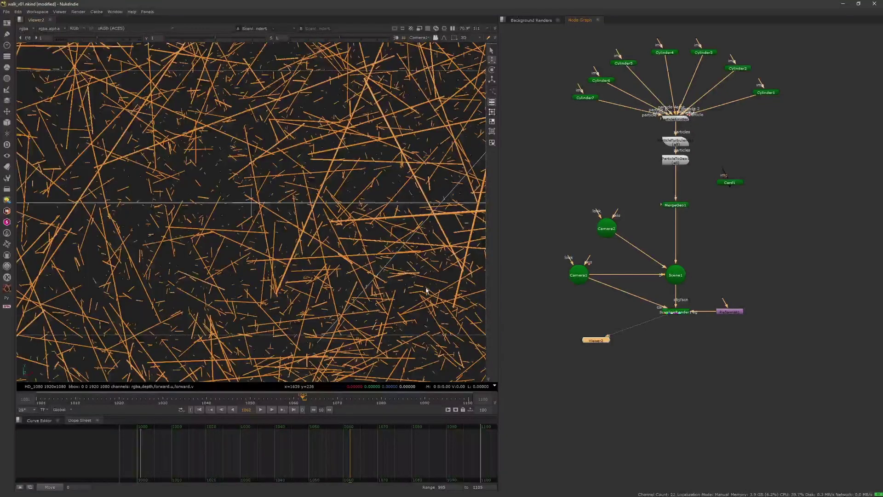
middle_click_drag(384, 269, 325, 305, "alt")
left_click_drag(325, 306, 253, 259, "ctrl")
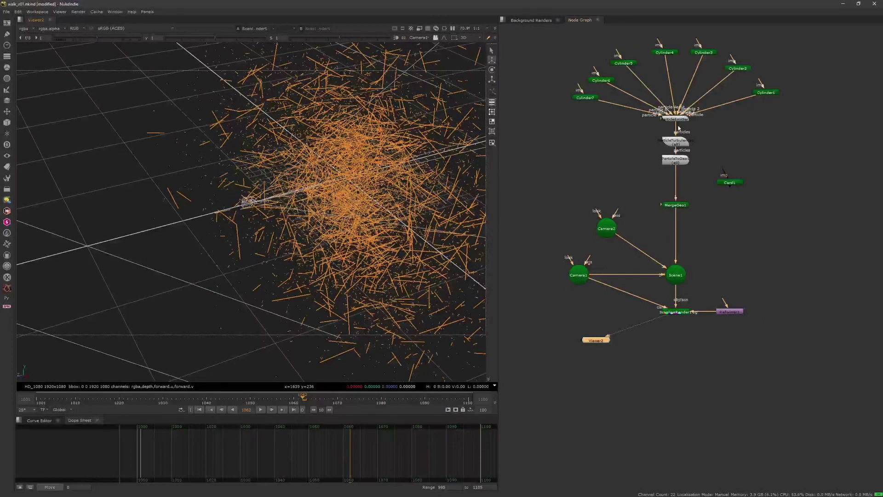
left_click_drag(680, 162, 680, 169)
double_click(680, 169)
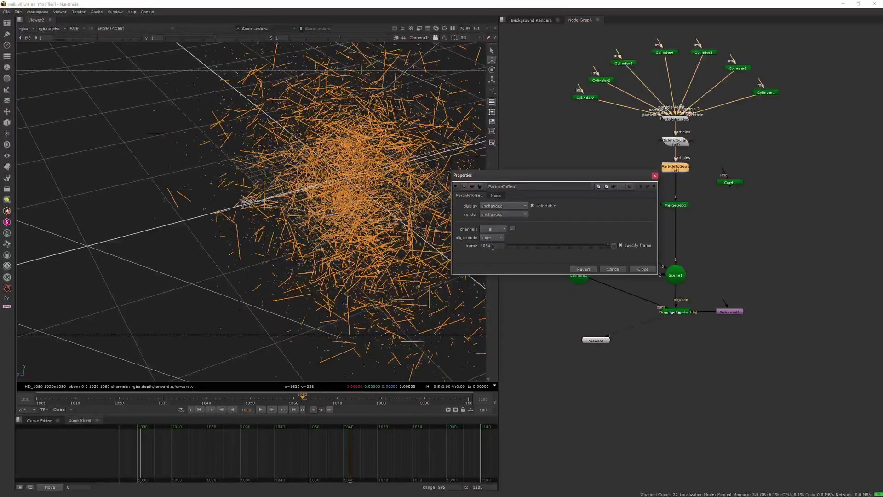
type("25")
key("Return")
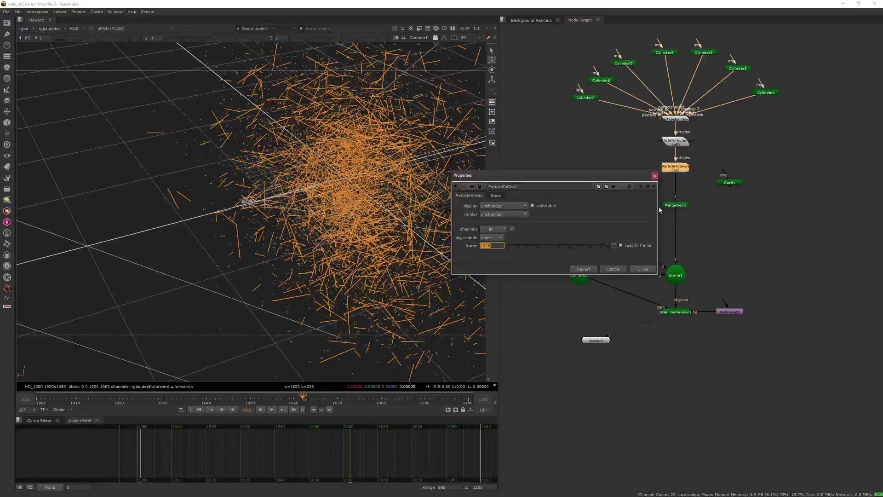
left_click(653, 185)
left_click(685, 312)
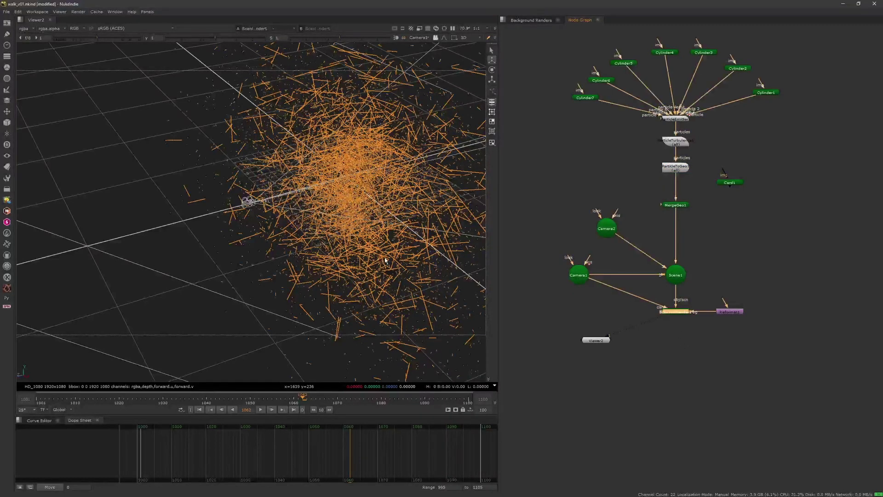
key("Tab")
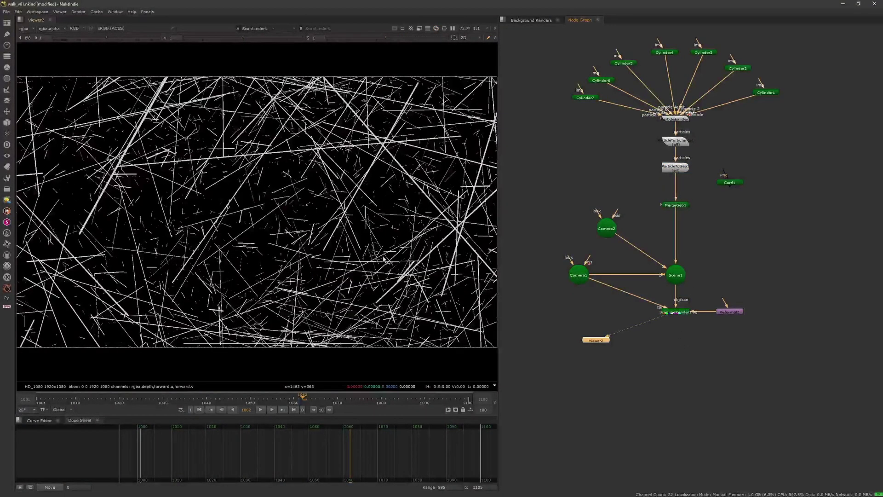
key("Tab")
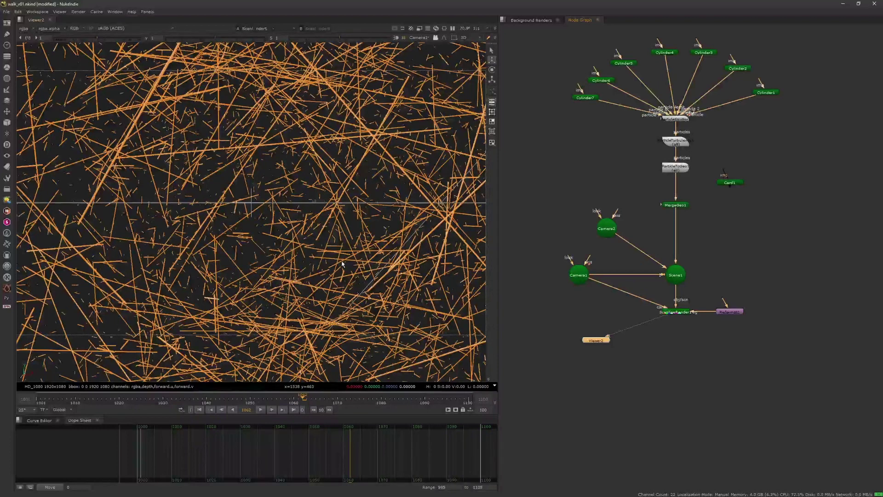
Step: Set the ParticleTurbulence node's Y scale to 10
scroll(319, 295, "down", 5)
left_click_drag(319, 295, 249, 276, "ctrl")
double_click(674, 142)
type("10")
key("Return")
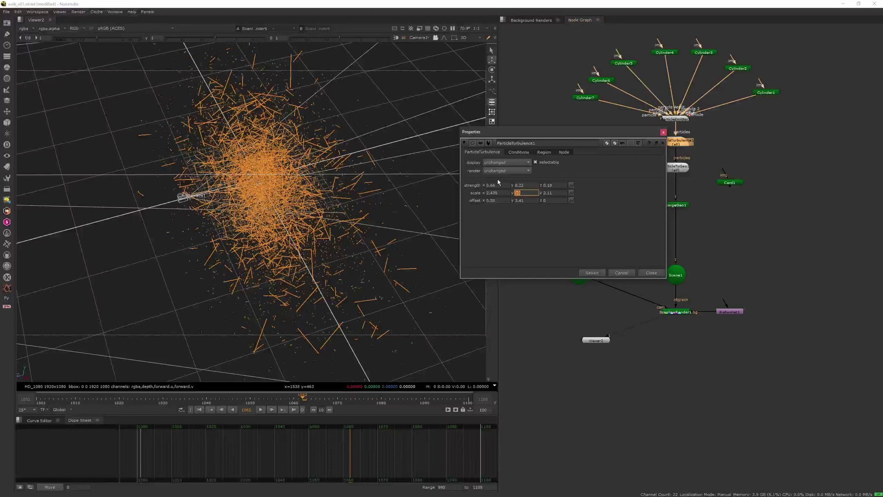
left_click(663, 133)
key("1")
Step: View the ParticleToGeo node and set its frame to 1050
left_click(683, 169)
key("1")
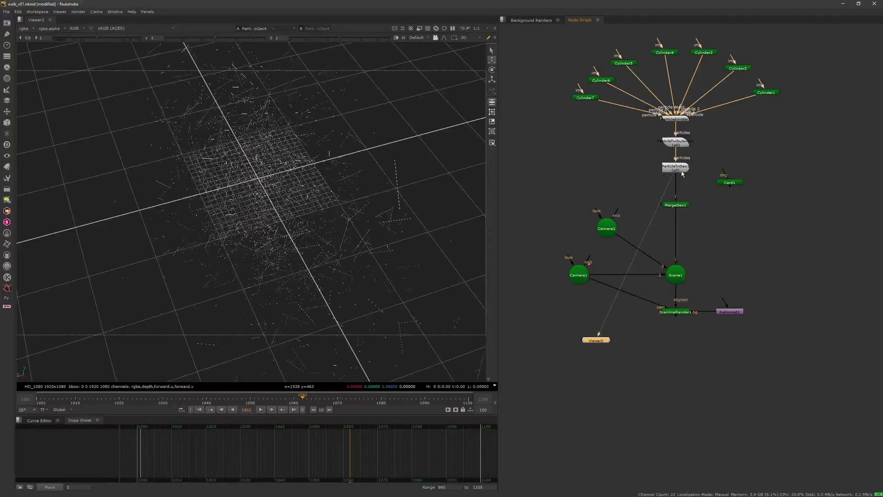
double_click(681, 170)
type("1050")
key("Return")
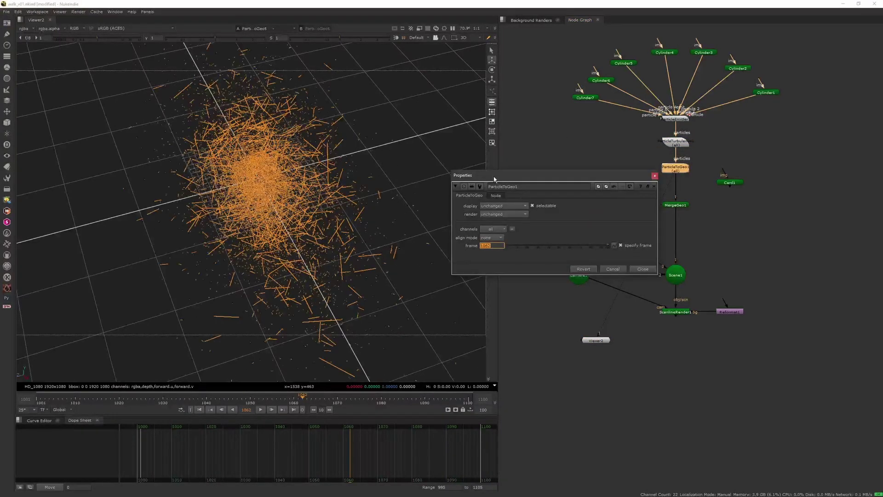
left_click(654, 175)
left_click(650, 163)
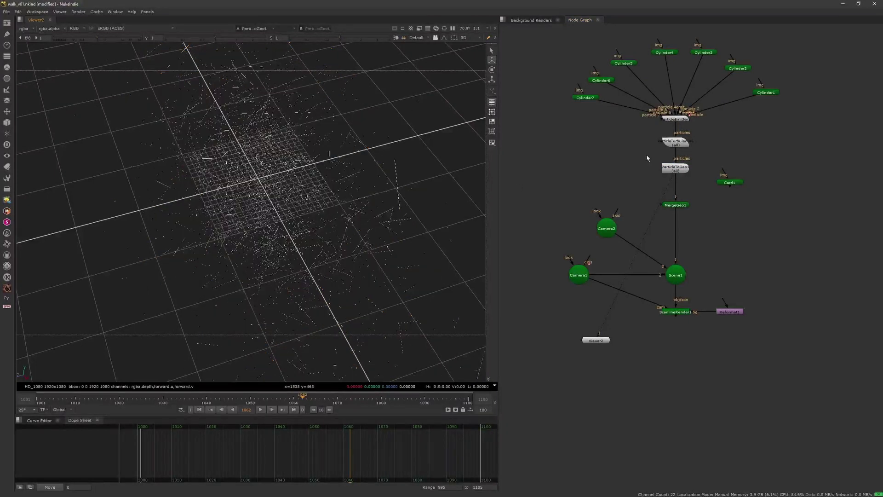
Step: Increase the heights of Cylinder1 and Cylinder2, using about 35 for Cylinder2
double_click(769, 93)
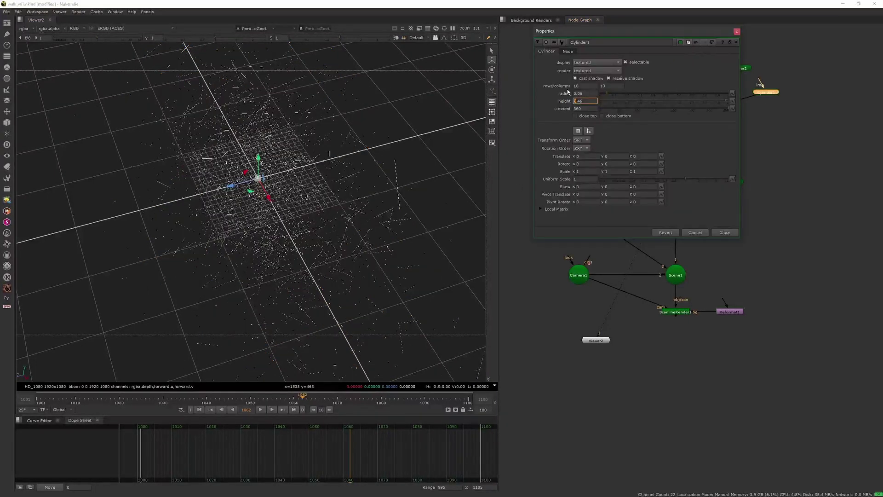
left_click(737, 32)
double_click(737, 66)
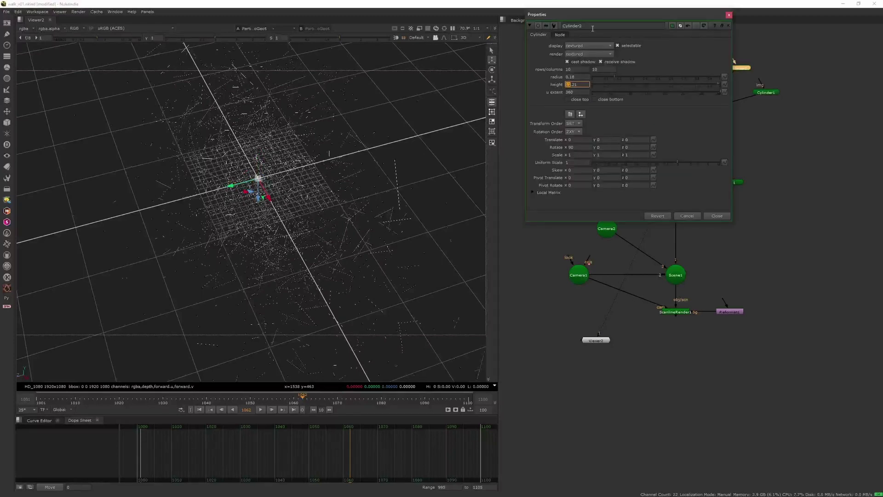
type("35")
left_click_drag(729, 23, 728, 26)
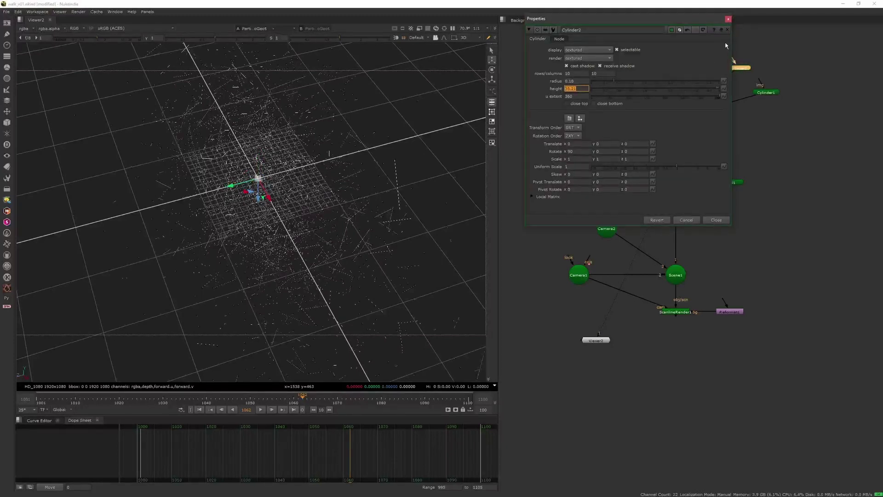
left_click(727, 18)
Step: Adjust the heights of Cylinder3, Cylinder4 and Cylinder5, and view the ScanlineRender output
double_click(703, 52)
left_click(530, 83)
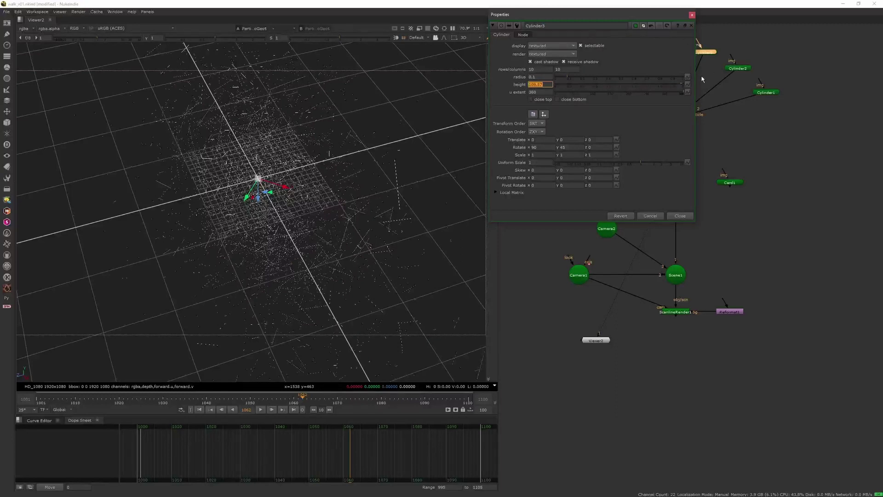
left_click(693, 20)
double_click(666, 52)
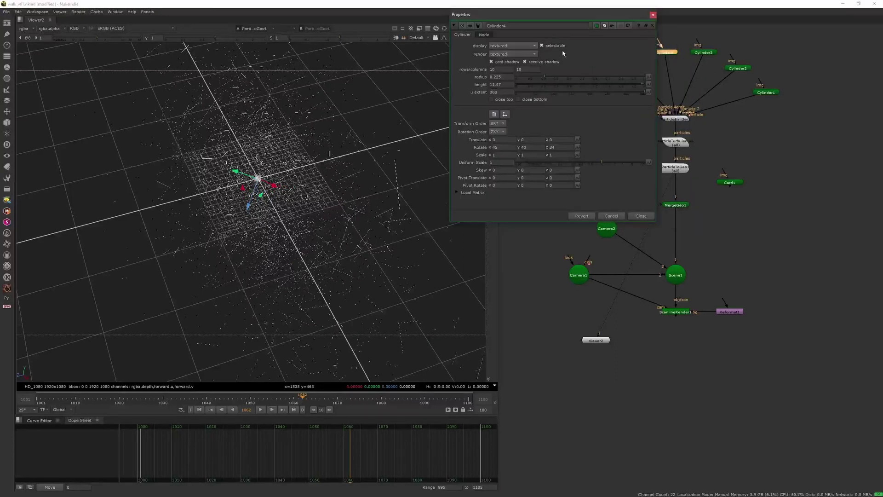
left_click(653, 15)
double_click(624, 62)
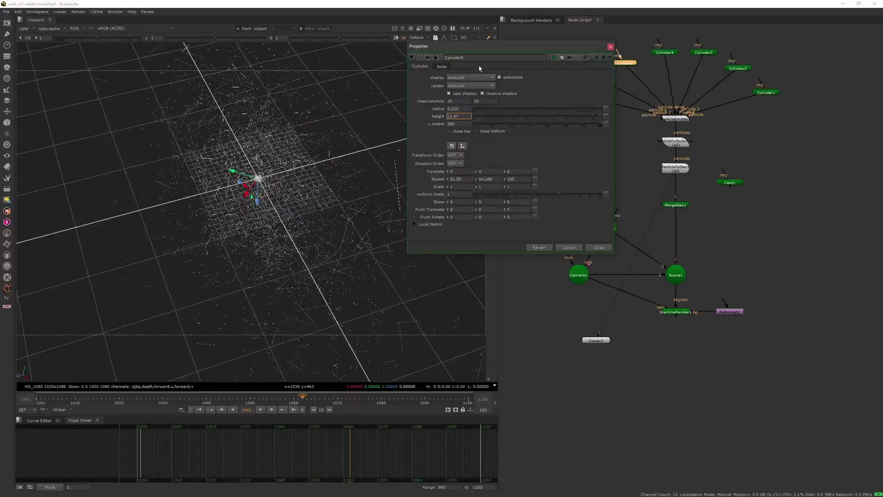
left_click(610, 46)
left_click(675, 313)
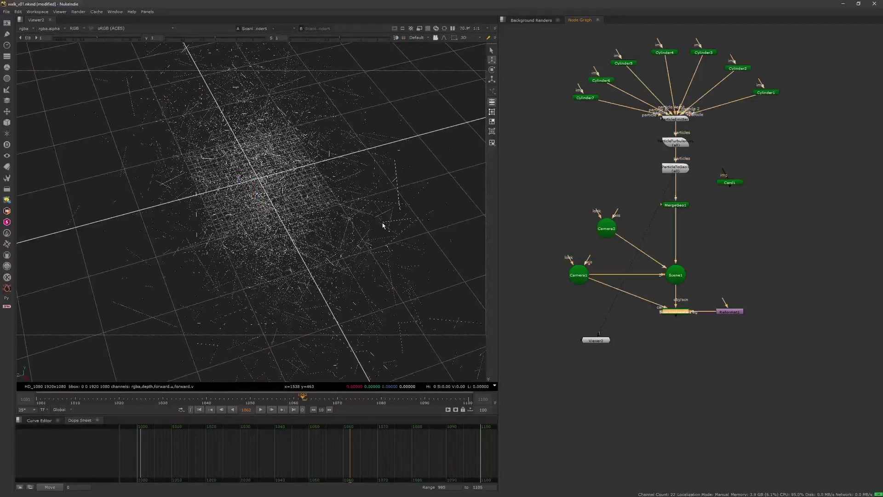
key("1")
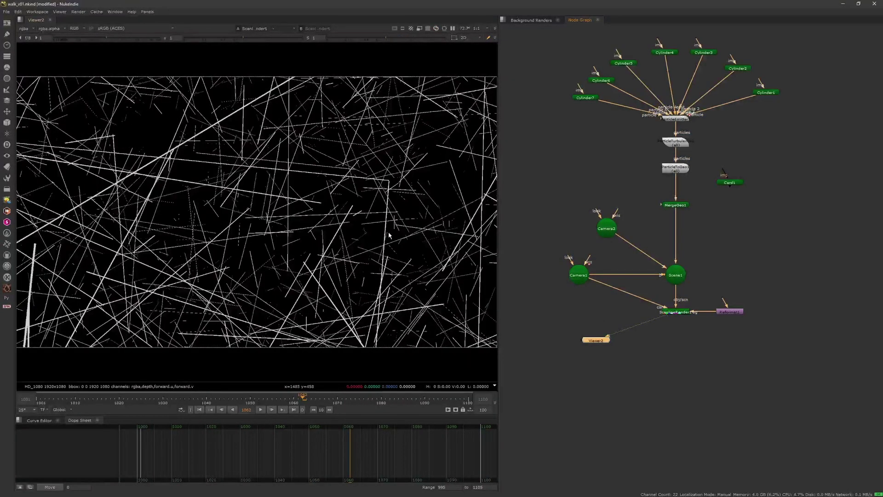
Step: Move Camera1 back along Z to 271.5 on the first frame of its animation
key("Tab")
left_click_drag(361, 195, 281, 197, "ctrl")
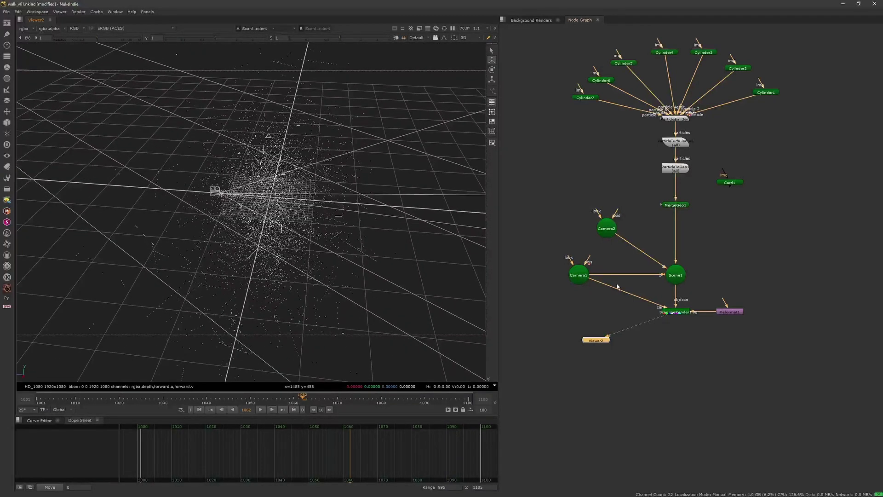
left_click(606, 228)
left_click(584, 276)
double_click(585, 276)
left_click_drag(466, 169, 615, 105)
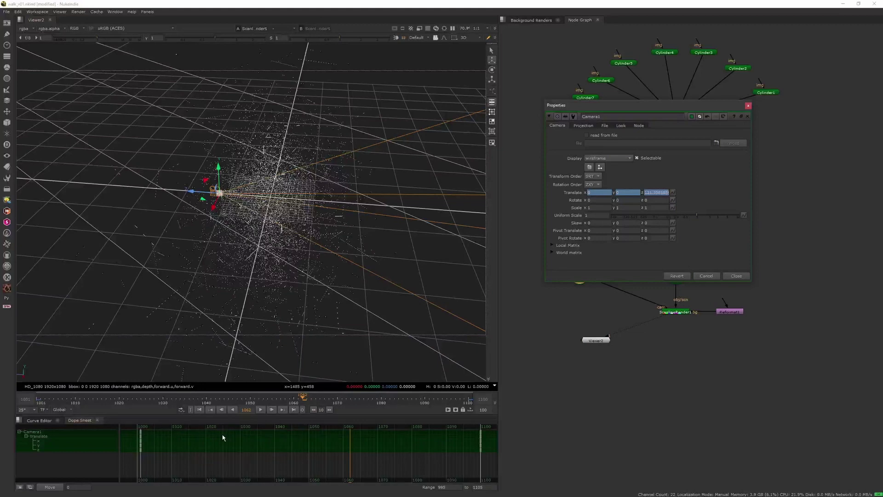
left_click(210, 409)
left_click(682, 150)
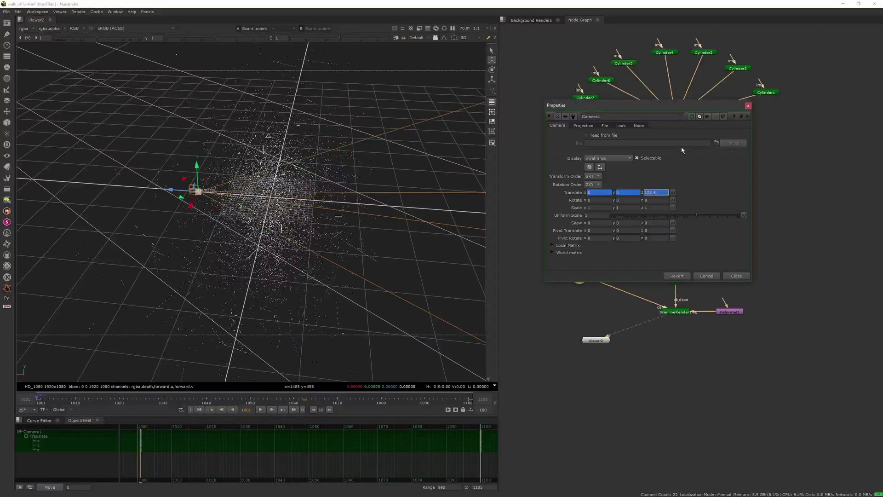
key("Down")
key("Up")
key("Up")
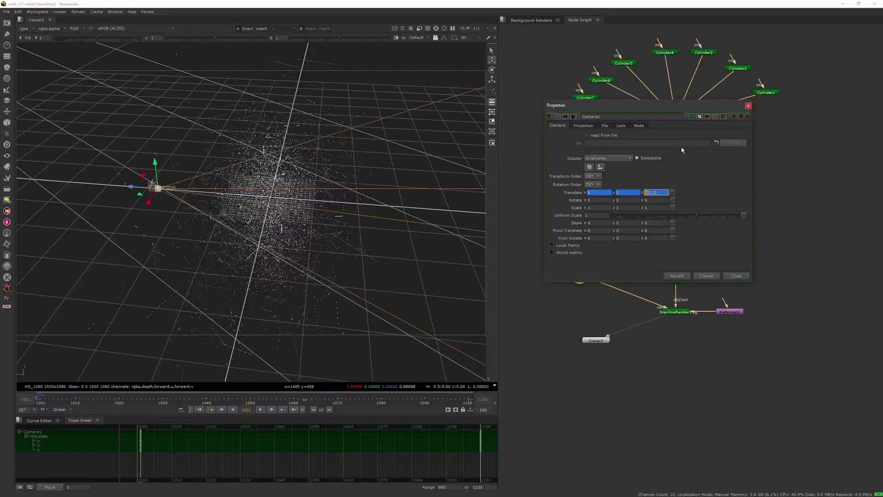
Step: Check the first frame in the 2D ScanlineRender output and close Camera1's properties
left_click(682, 312)
left_click(600, 340)
key("Tab")
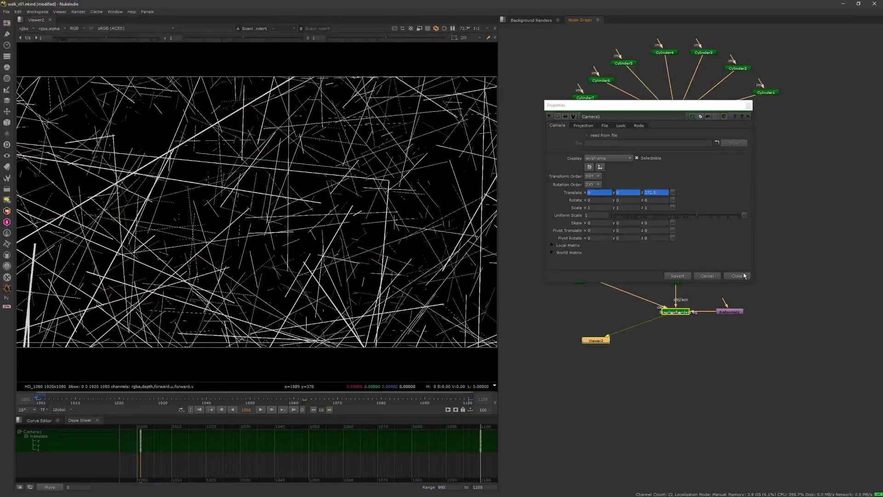
left_click(735, 275)
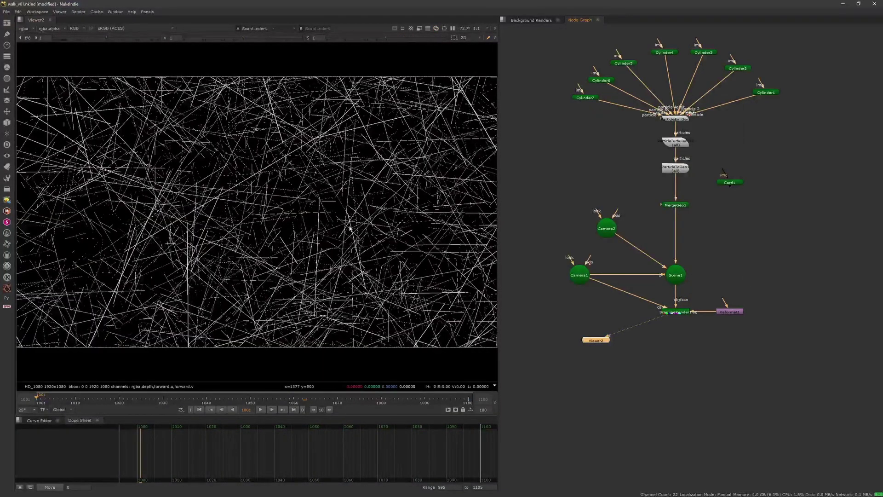
Step: Move the cylinders and particle nodes up to open space above MergeGeo, and place the Card farther out beside it
key("Tab")
middle_click_drag(723, 183, 730, 241)
left_click_drag(740, 241, 777, 208)
left_click(716, 215)
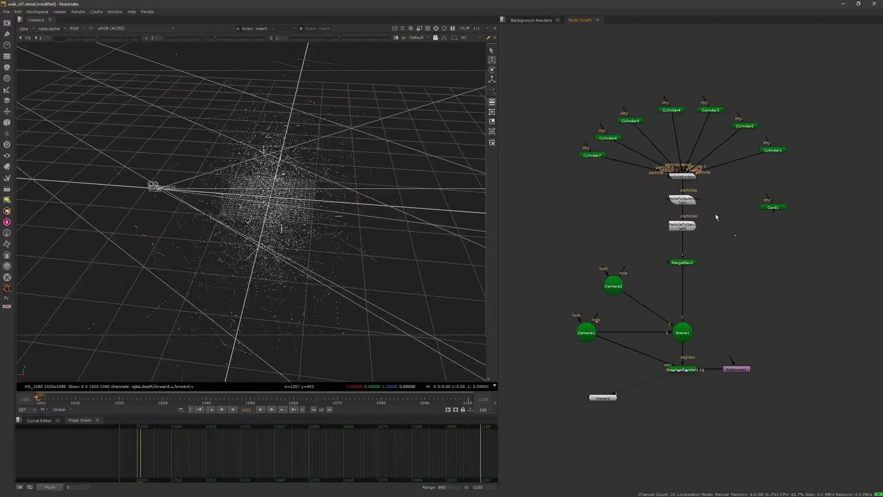
middle_click_drag(661, 105, 623, 124)
scroll(625, 123, "down", 3)
left_click_drag(554, 76, 721, 183)
left_click_drag(641, 178, 641, 110)
left_click(665, 132)
left_click_drag(641, 194, 642, 132)
left_click(664, 128)
left_click_drag(693, 114, 747, 205)
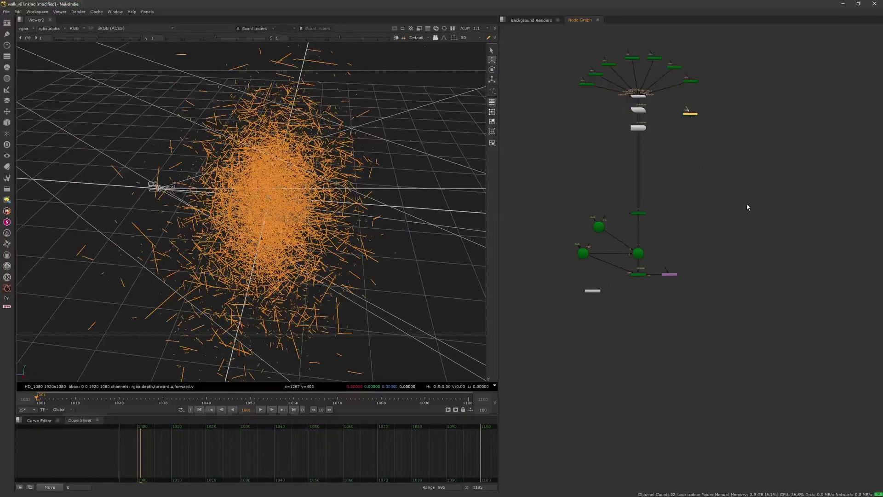
left_click(703, 189)
Step: Add an ApplyMaterial node and place it on the connection between ParticleToGeo and MergeGeo
scroll(679, 175, "up", 3)
key("Tab")
type("apply")
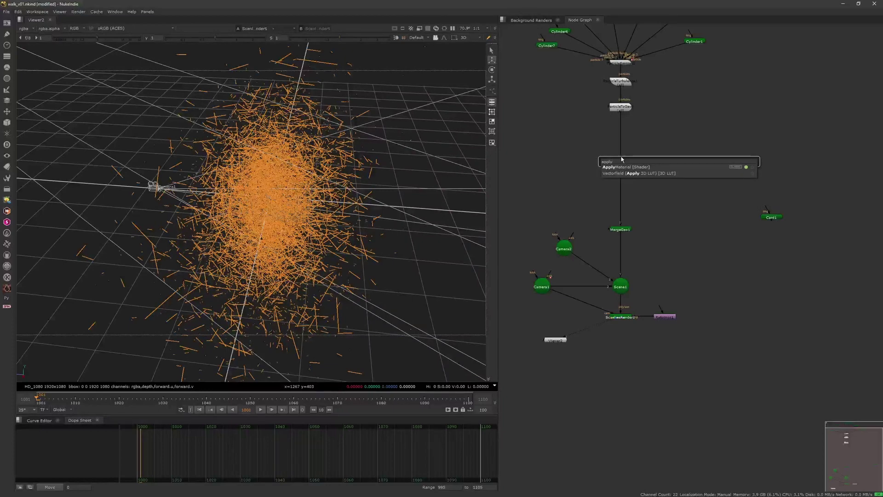
key("Return")
left_click(669, 129)
left_click(620, 114)
left_click_drag(423, 142, 327, 256, "ctrl")
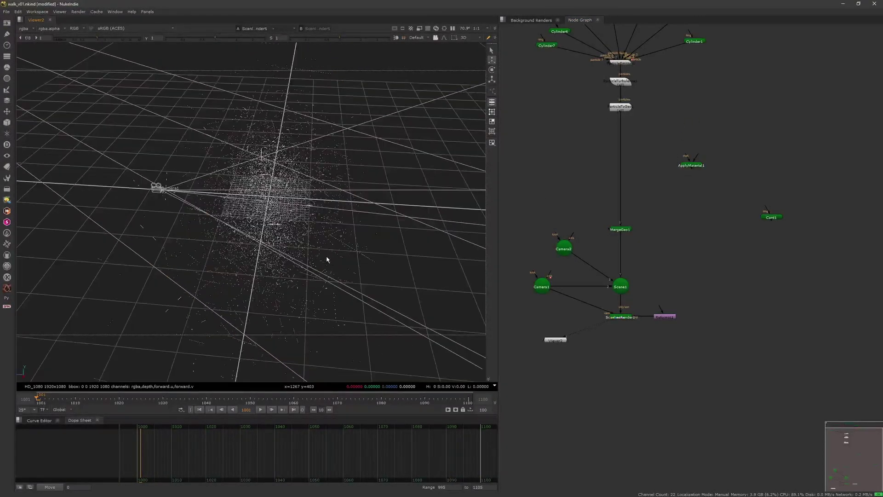
scroll(655, 136, "up", 3)
left_click_drag(727, 180, 692, 169)
middle_click_drag(692, 168, 758, 122)
left_click_drag(758, 121, 691, 105)
Step: Add a BasicMaterial node, connect it to ApplyMaterial's mat input, and view the ScanlineRender output in 2D
key("Tab")
type("basic")
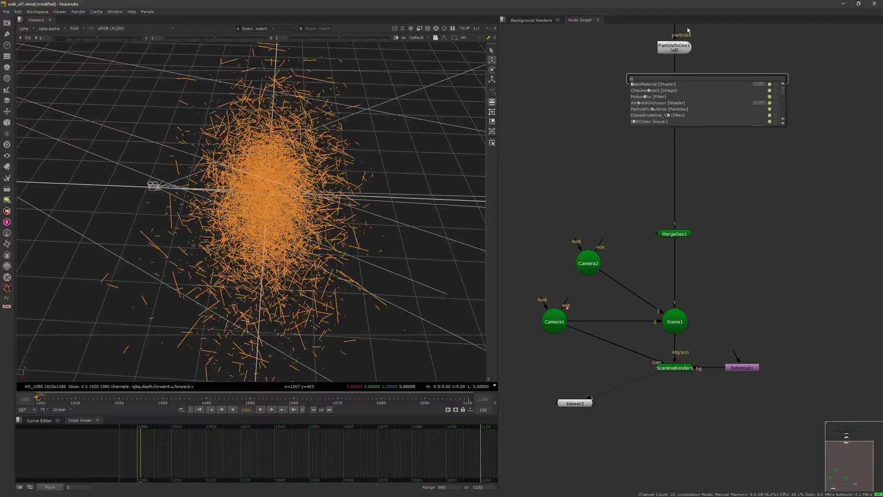
left_click(671, 84)
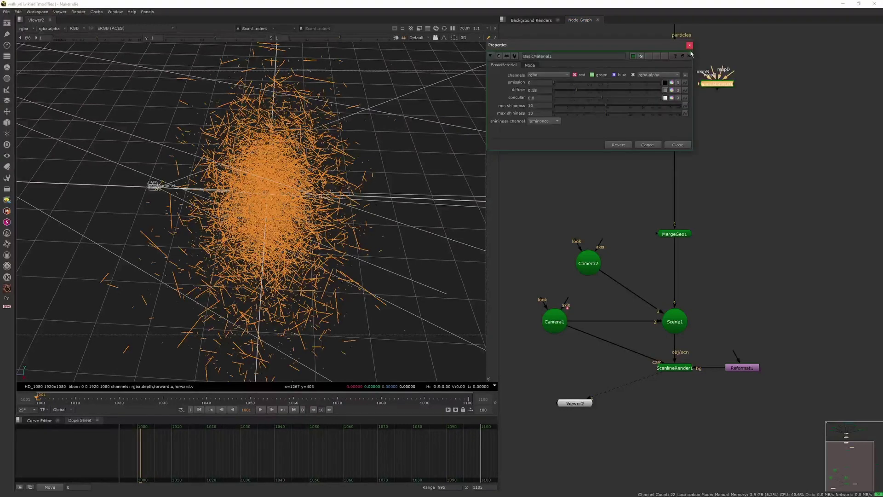
left_click_drag(670, 94, 749, 107)
left_click(742, 184)
left_click(685, 368)
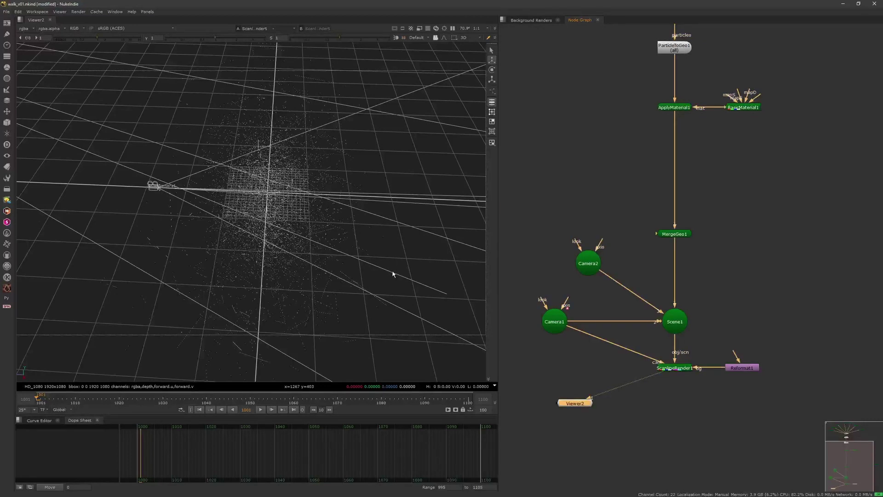
key("Tab")
Step: Set the BasicMaterial's diffuse and specular values to 1 and close its properties
middle_click_drag(764, 98, 679, 163)
double_click(669, 174)
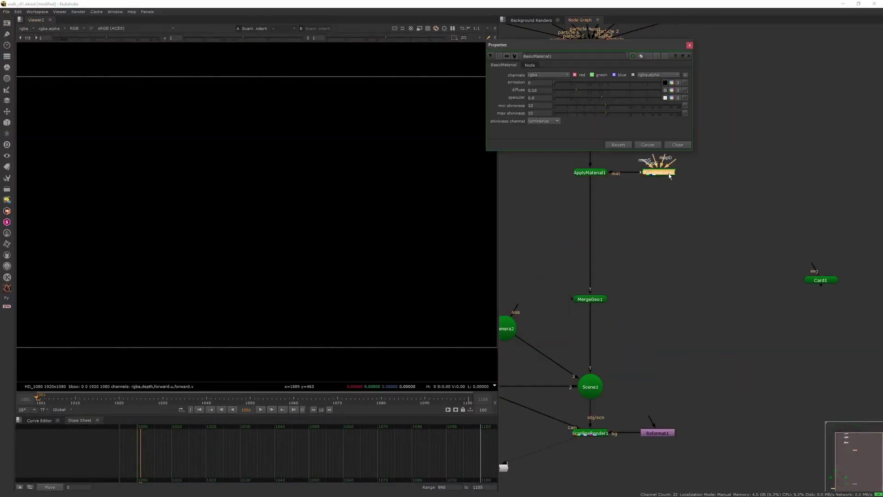
left_click(672, 90)
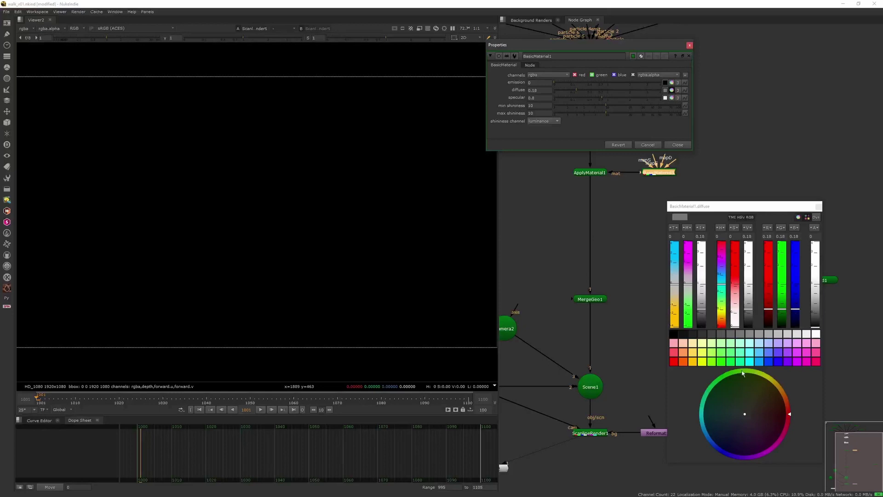
left_click(807, 335)
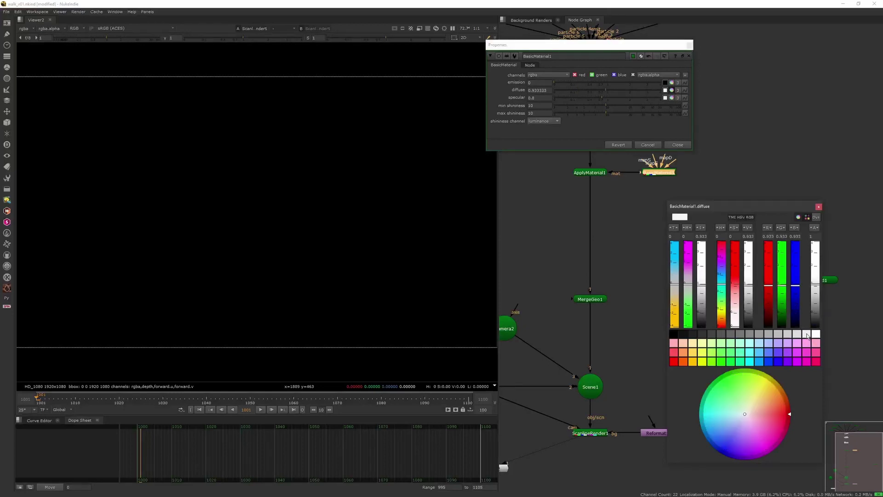
left_click(819, 207)
double_click(543, 90)
type("1")
key("Return")
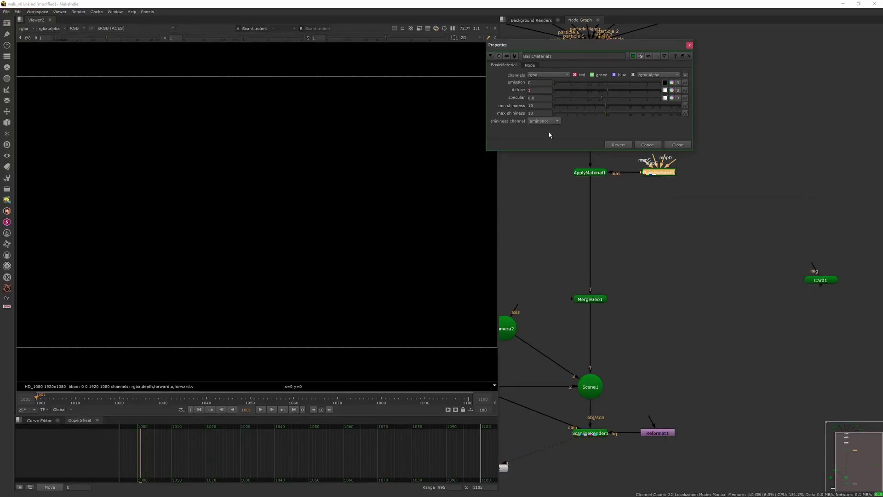
double_click(537, 98)
type("1")
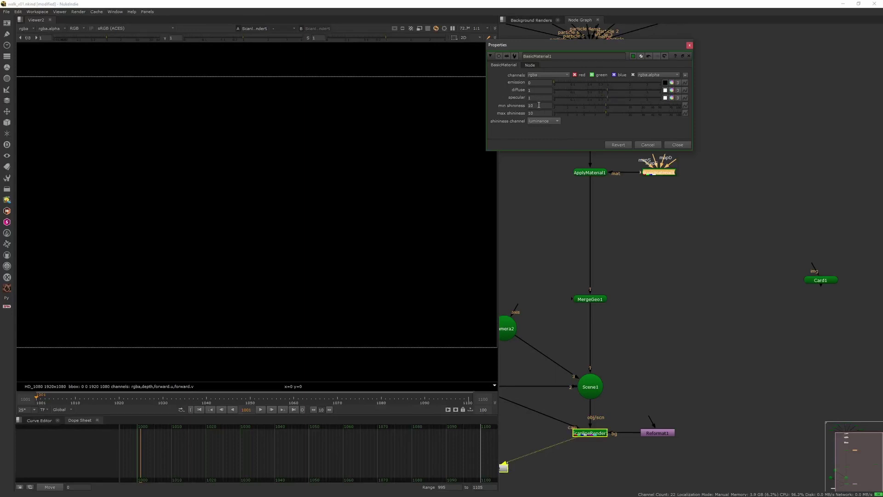
left_click(677, 145)
Step: Add a Constant node with a near-white color of 0.933333 and feed it into BasicMaterial's mapD input
key("Tab")
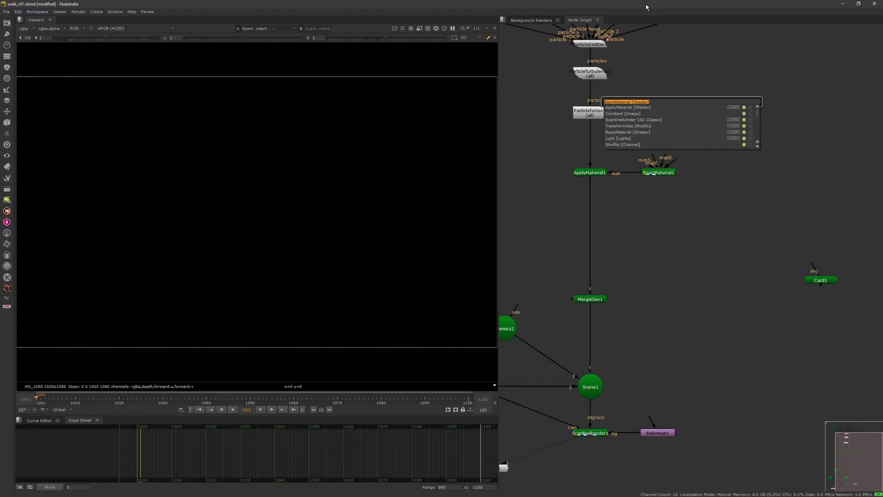
type("cons")
key("Return")
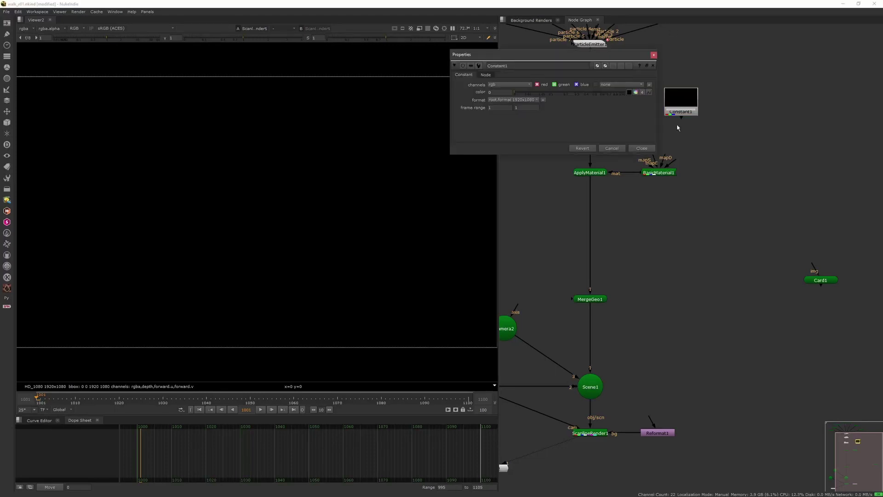
left_click(635, 92)
left_click(807, 340)
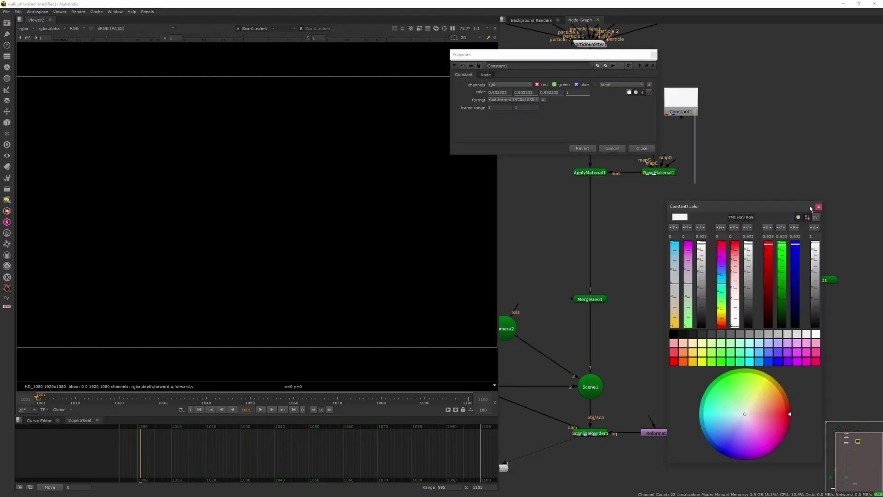
left_click(643, 148)
left_click_drag(661, 161, 656, 117)
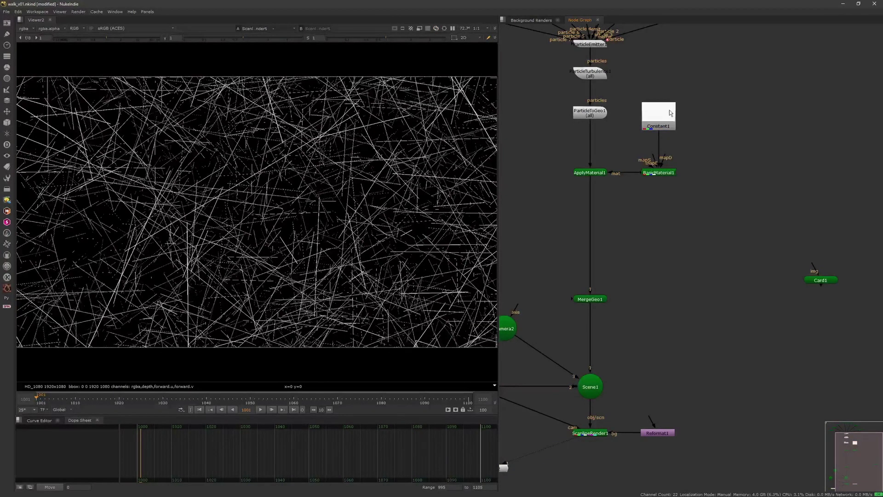
Step: Add a 3D Classic Axis node in the open space beside Camera2 and close its properties
middle_click_drag(607, 351, 659, 229)
middle_click_drag(587, 253, 635, 253)
left_click(603, 183)
left_click(580, 186)
key("Tab")
type("axis")
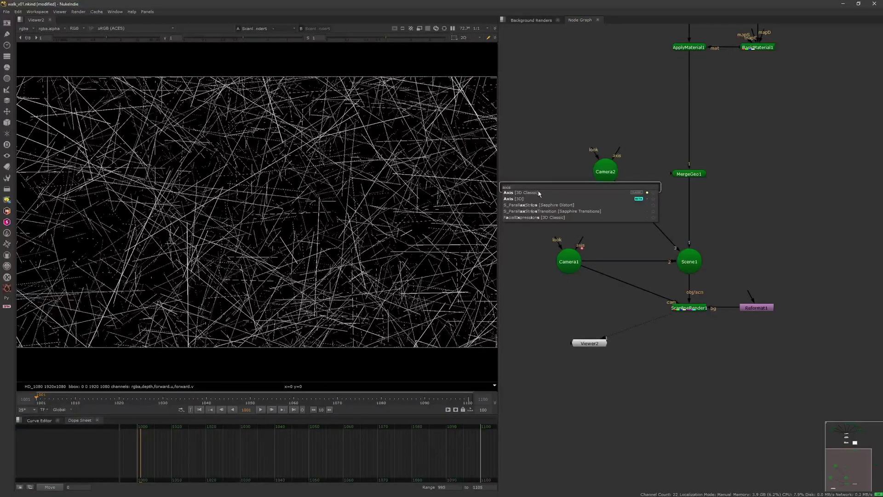
key("Return")
left_click(525, 295)
Step: Show Scene1 in the viewer, look through Camera1, and lock the 3D view to that camera
left_click(688, 261)
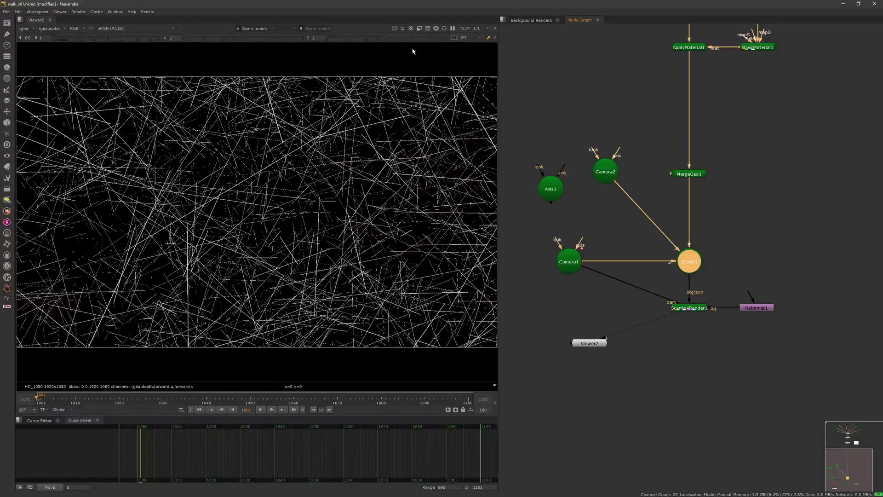
key("1")
left_click(419, 37)
left_click(434, 54)
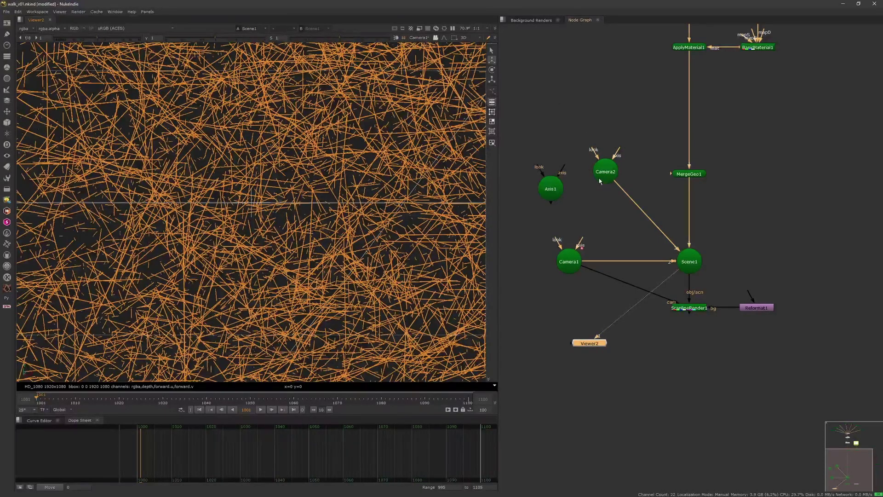
left_click(435, 38)
Step: Place the Axis above Camera1, connect it to the camera's axis input, and open the Axis properties
left_click(528, 166)
left_click_drag(552, 191, 574, 215)
double_click(576, 218)
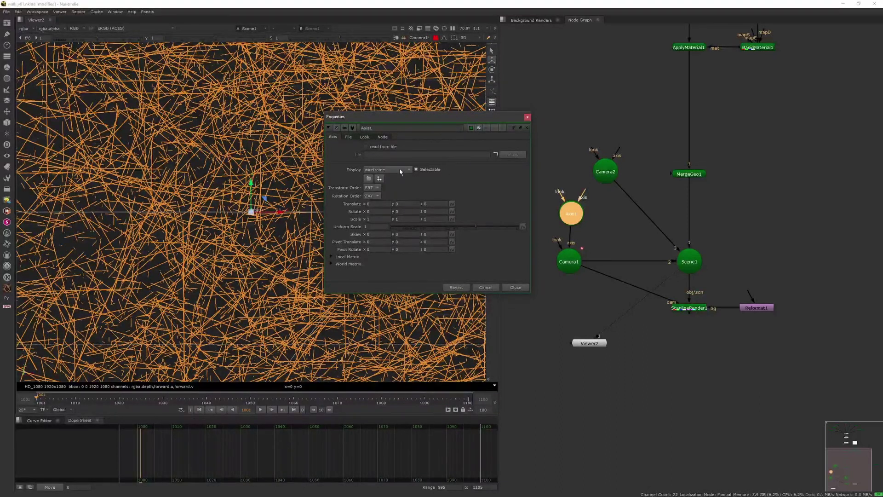
left_click(368, 204)
Step: Add a random wave expression gizmo, set its offset to 0.75, and generate its expression
left_click(562, 174)
middle_click_drag(561, 174, 590, 162)
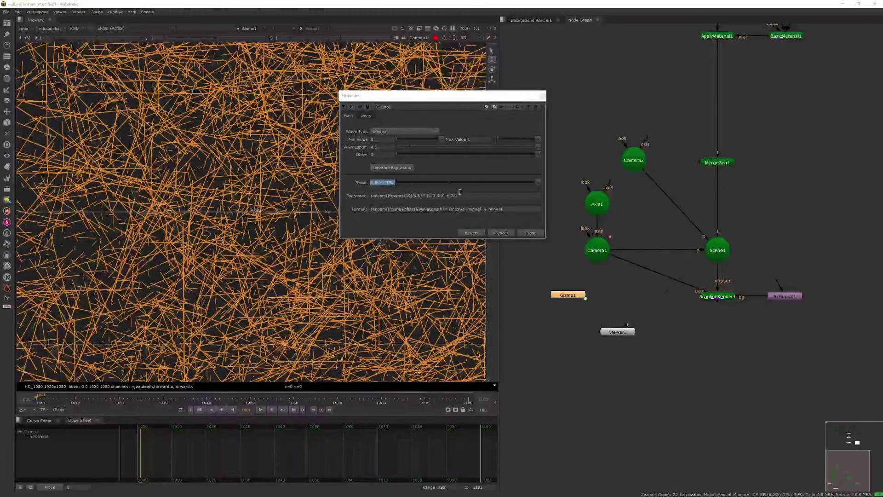
left_click_drag(458, 196, 350, 186)
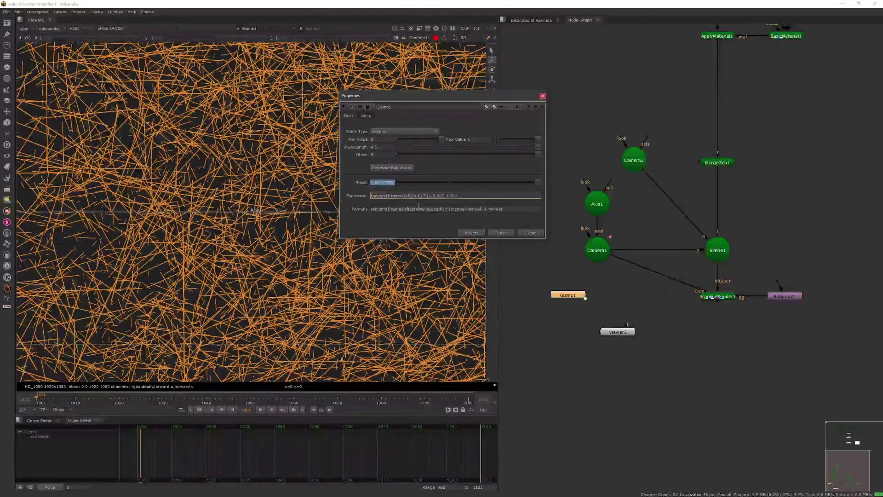
left_click(408, 155)
left_click(410, 168)
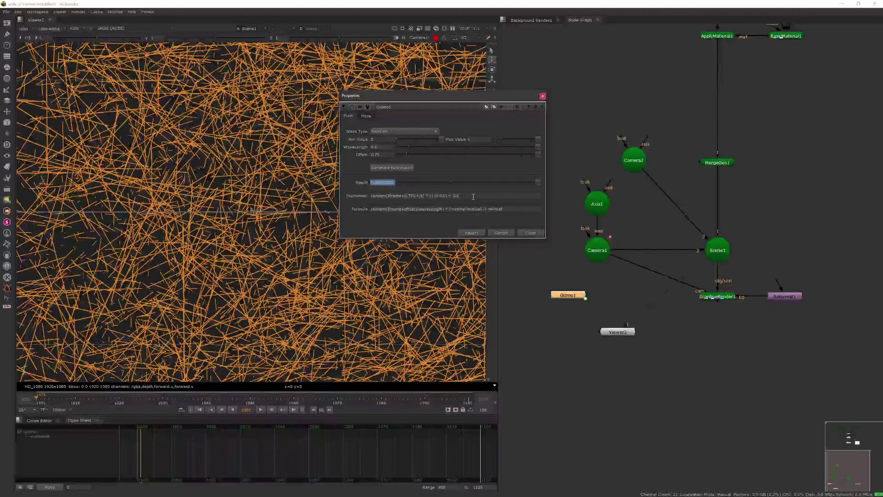
Step: Link the wave gizmo's result to the Axis's X, Y and Z translate and close both nodes' properties
double_click(595, 205)
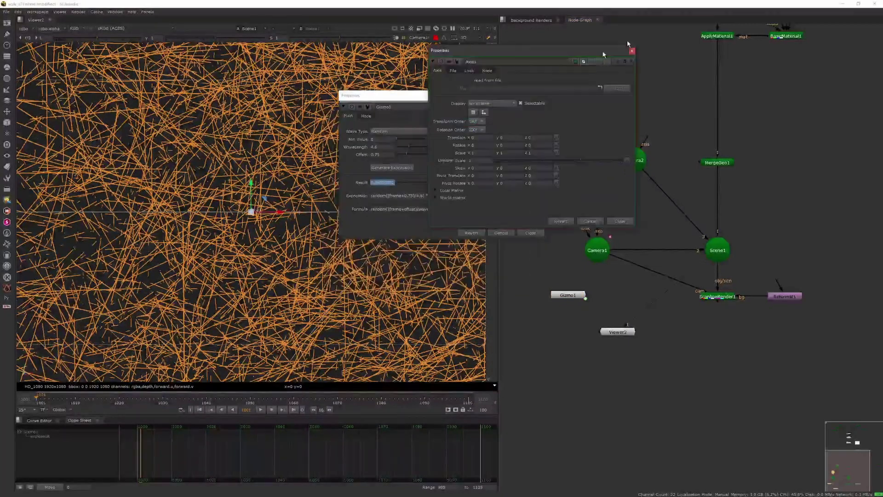
left_click(51, 427)
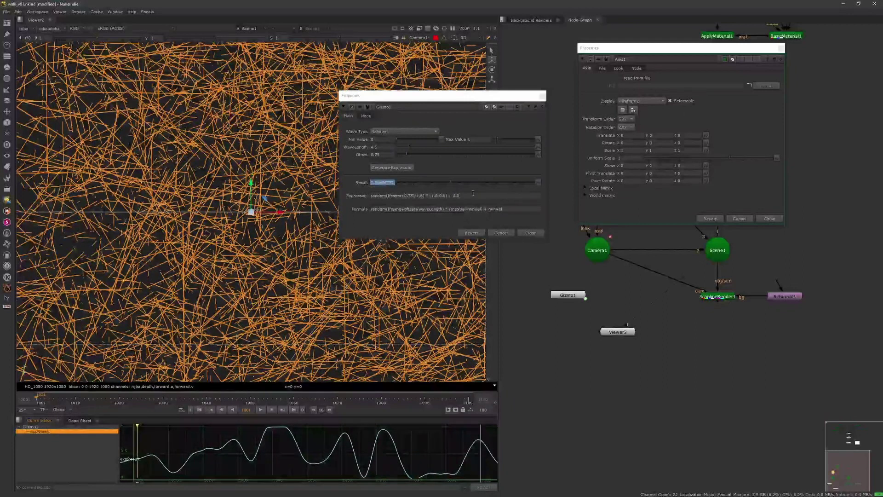
left_click_drag(539, 181, 707, 136, "ctrl")
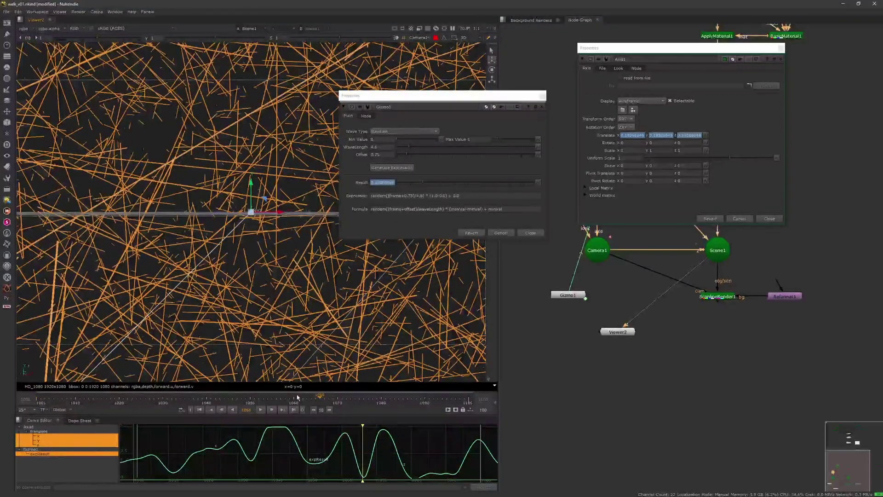
left_click(530, 232)
left_click(771, 222)
Step: Move the wave gizmo beside the Axis node in the node graph
left_click(596, 253)
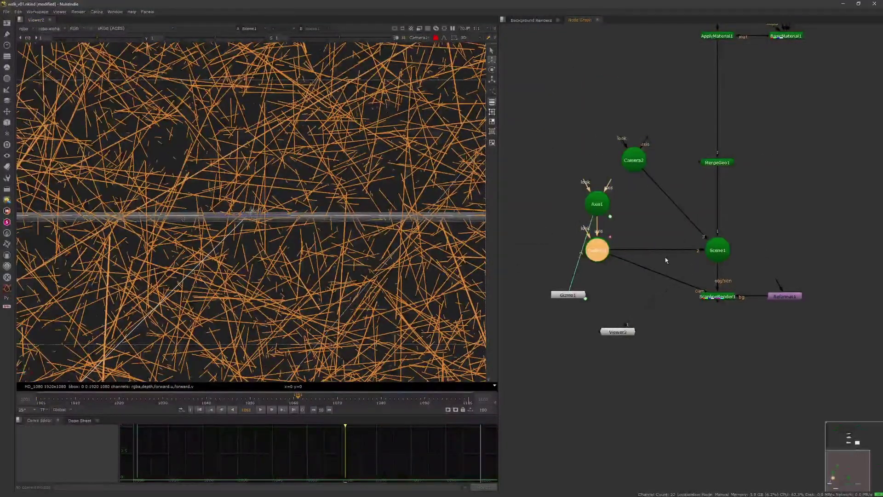
left_click_drag(568, 295, 544, 210)
left_click(623, 308)
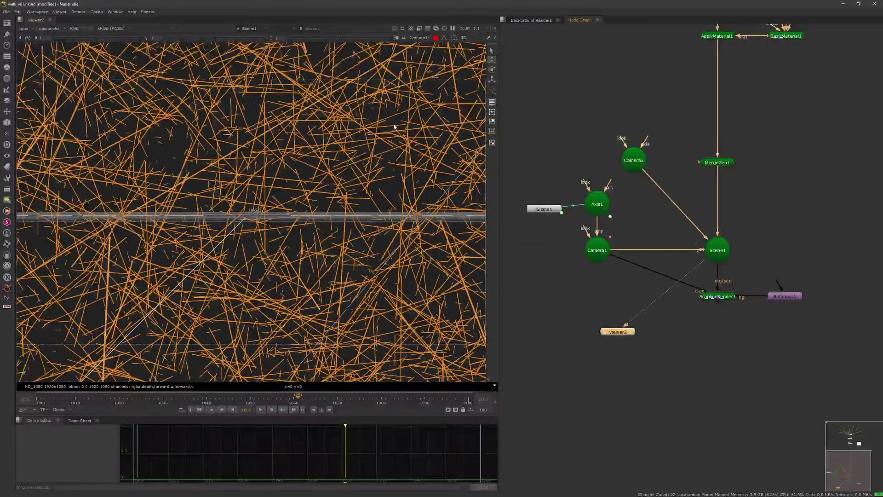
Step: Return to the first frame and play back the animated camera's movement through the particles
left_click(200, 410)
scroll(665, 117, "down", 6)
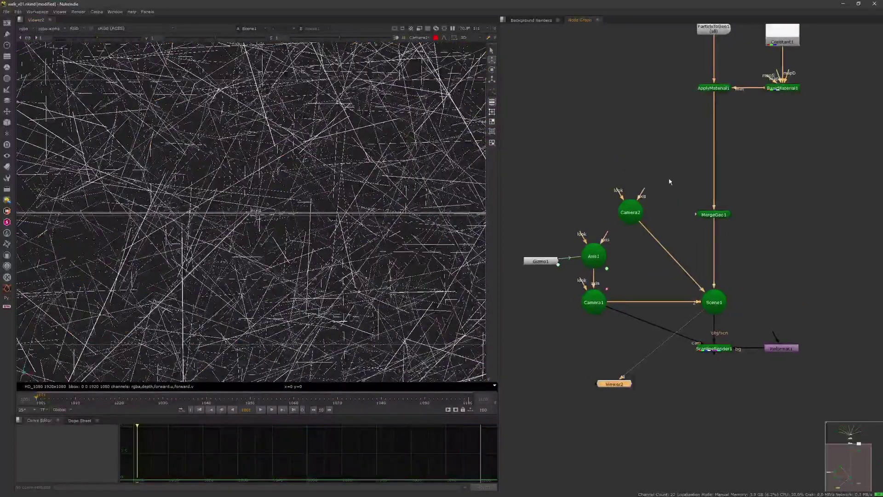
left_click(260, 410)
left_click(260, 410)
scroll(677, 105, "up", 4)
Step: Open ParticleEmitter's properties, step back to its emission rate keys, and examine them in the Curve Editor and Dope Sheet
double_click(685, 100)
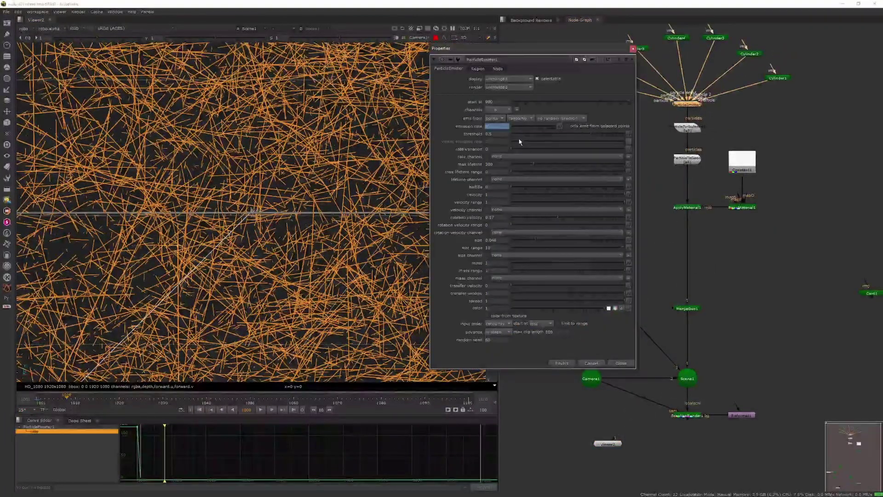
left_click(212, 410)
left_click(222, 409)
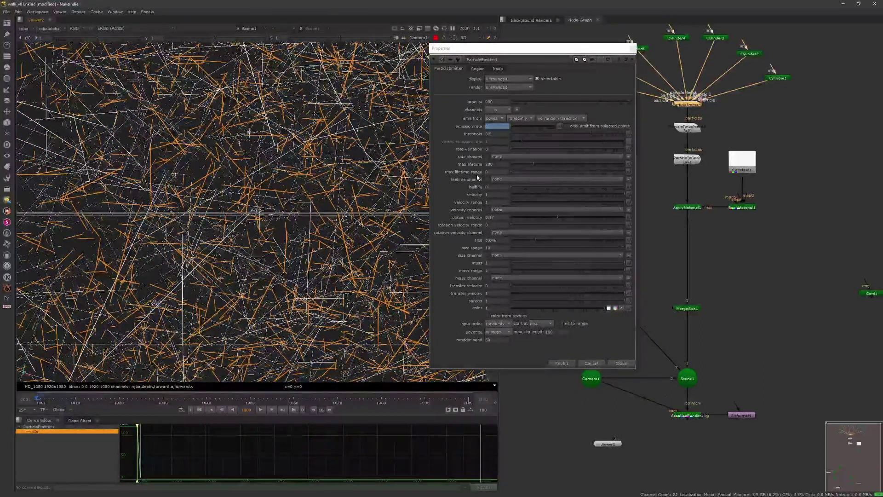
left_click_drag(180, 457, 132, 427)
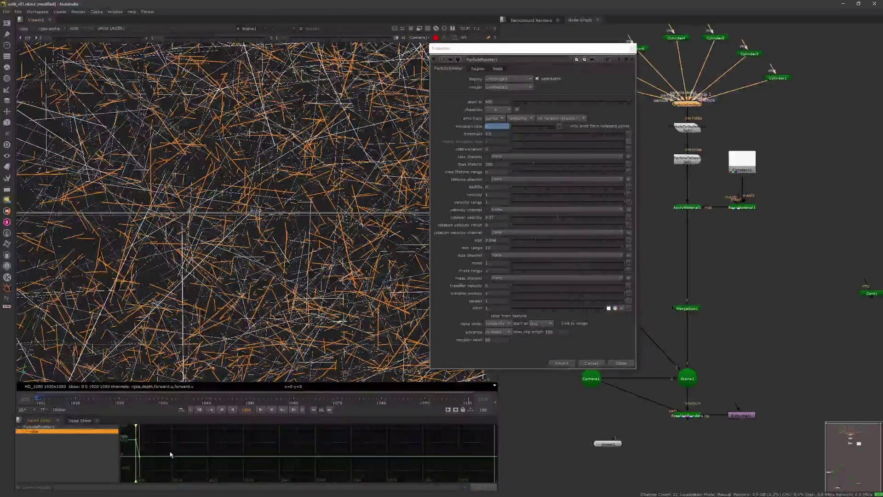
left_click(79, 420)
Step: Disable ParticleToGeo, set ParticleEmitter's emission rate key to 10, and re-enable ParticleToGeo
left_click(693, 160)
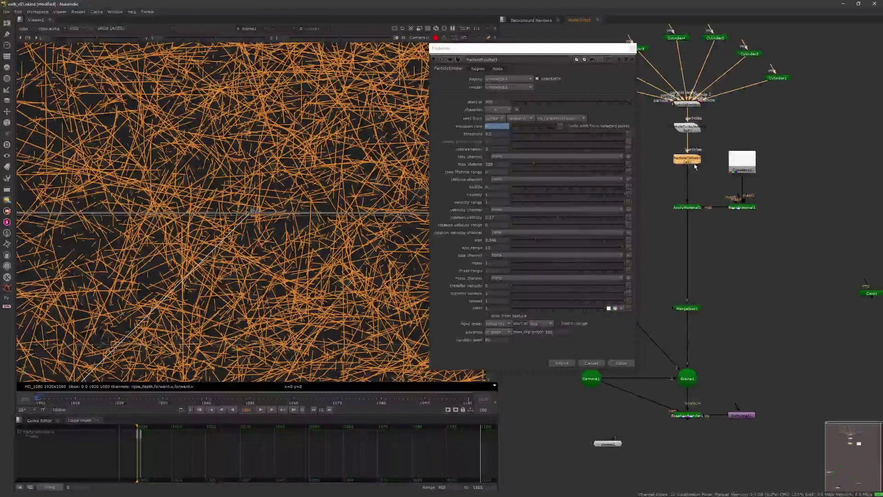
type("d")
type("10")
key("Return")
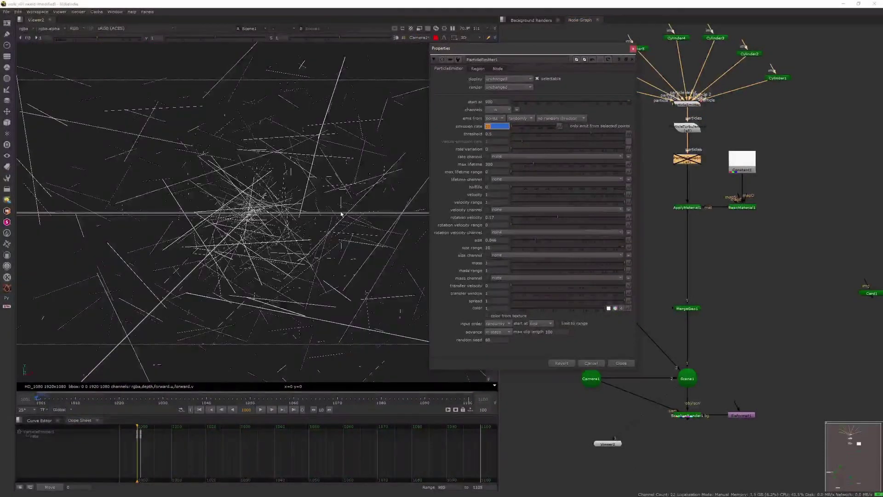
left_click(271, 410)
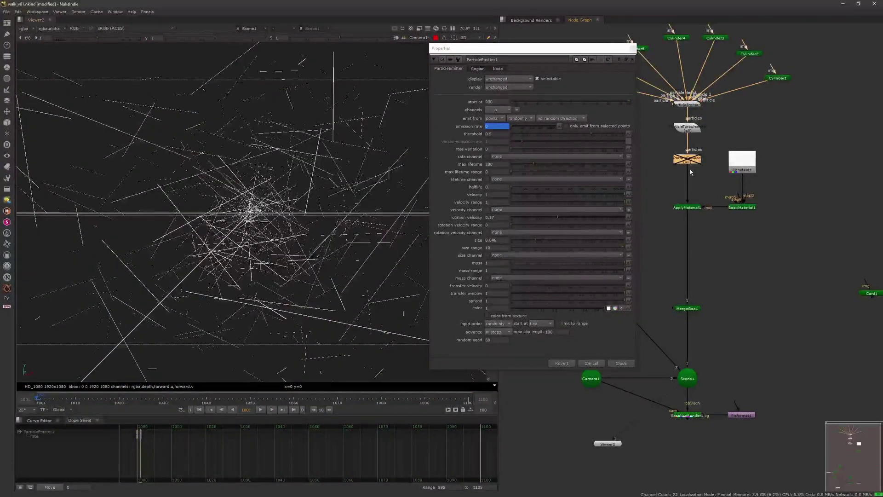
key("d")
Step: View Scene1 in the 3D viewer, play back the camera's flight through the particles, and close ParticleEmitter's properties
left_click(687, 377)
key("1")
left_click_drag(471, 49, 570, 25)
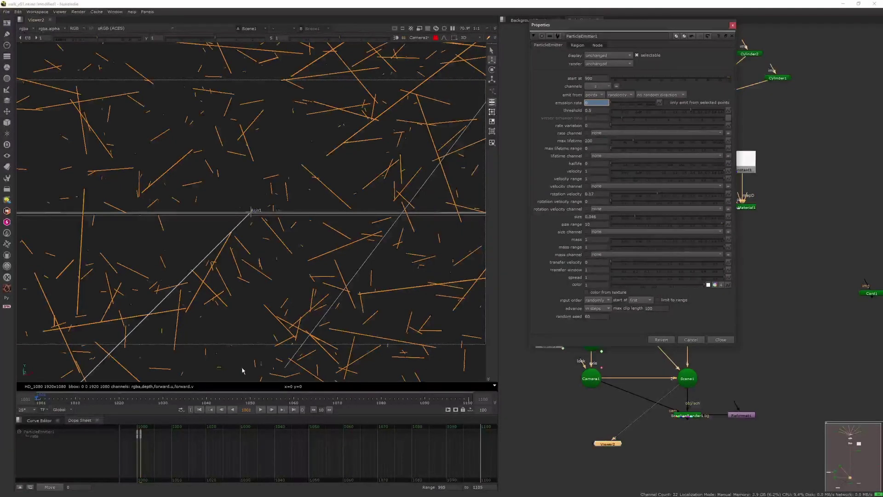
left_click(243, 368)
left_click(261, 409)
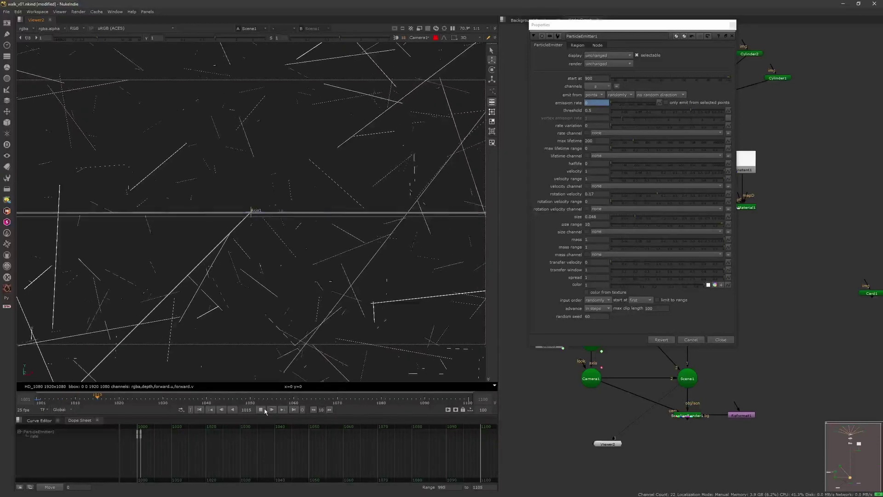
left_click(266, 409)
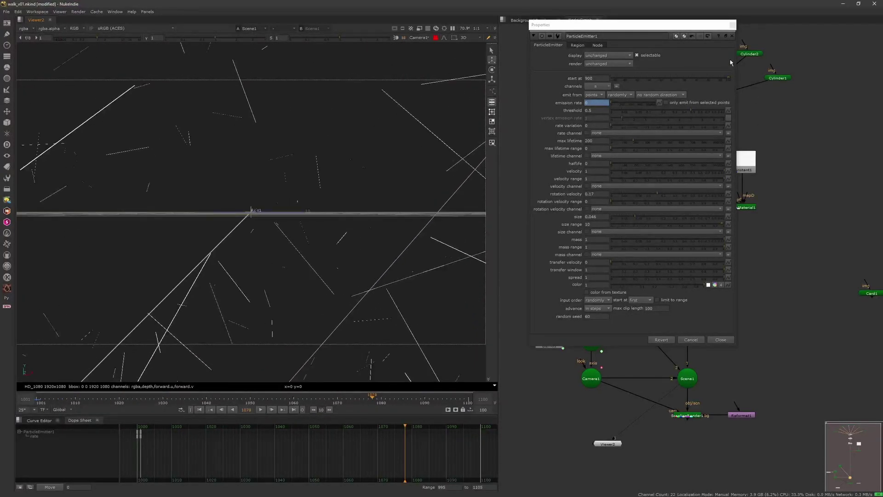
left_click(732, 25)
Step: Reopen ParticleEmitter1's properties and disable the ParticleToGeo node
double_click(686, 105)
middle_click_drag(777, 122, 856, 85)
left_click(765, 122)
key("d")
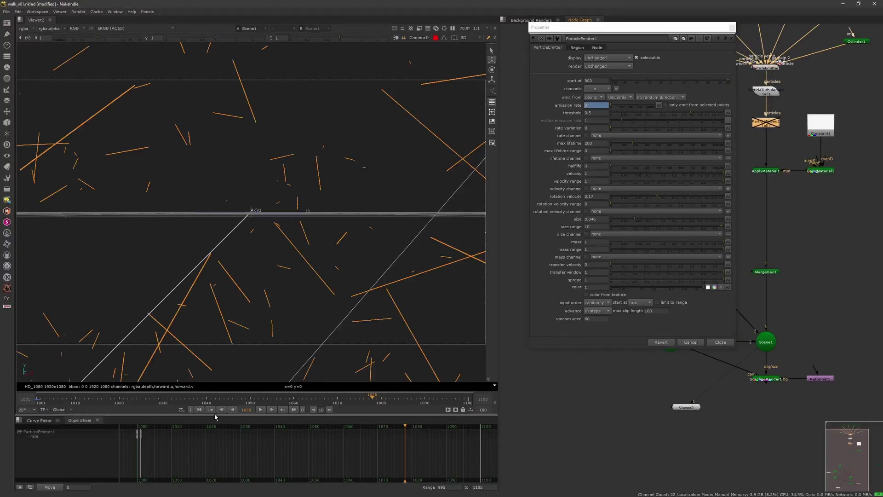
Step: Raise ParticleEmitter1's emission rate key at frame 1000, re-enable ParticleToGeo, and close the emitter's properties
left_click(211, 409)
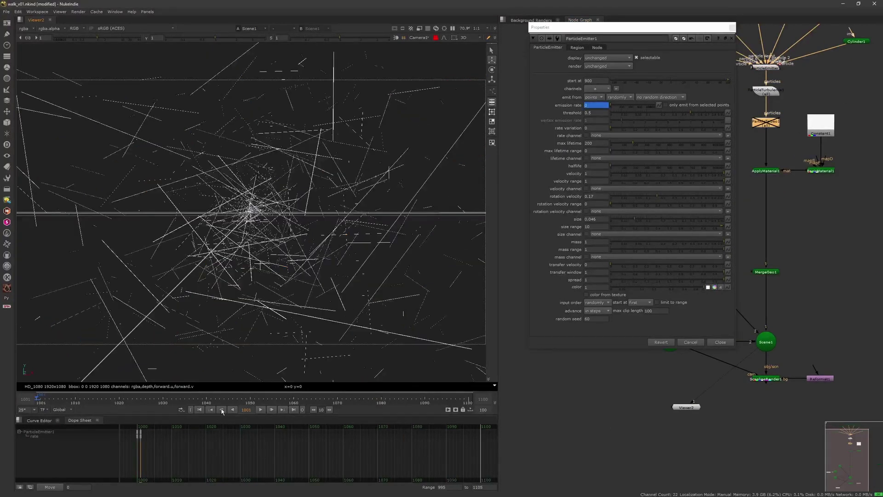
left_click(221, 409)
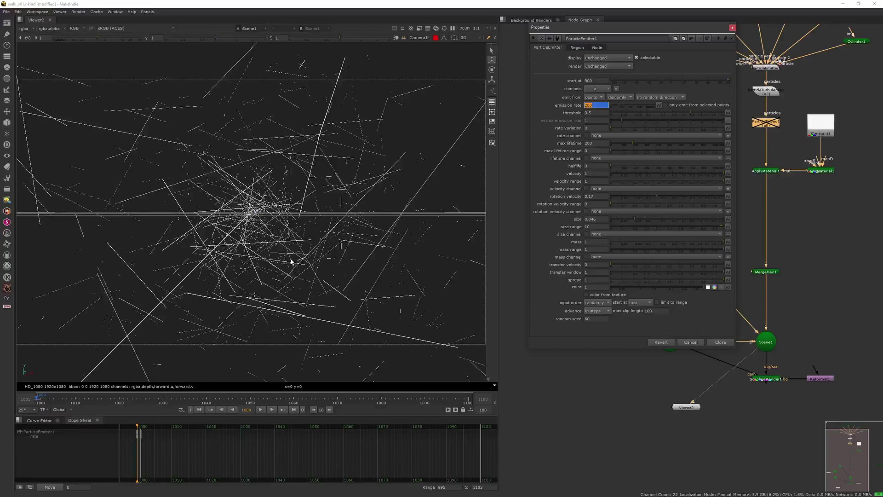
left_click(271, 409)
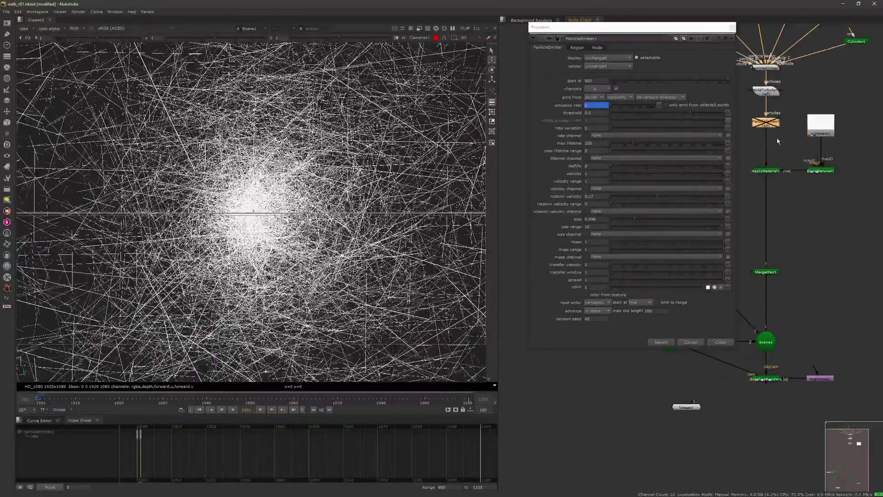
key("d")
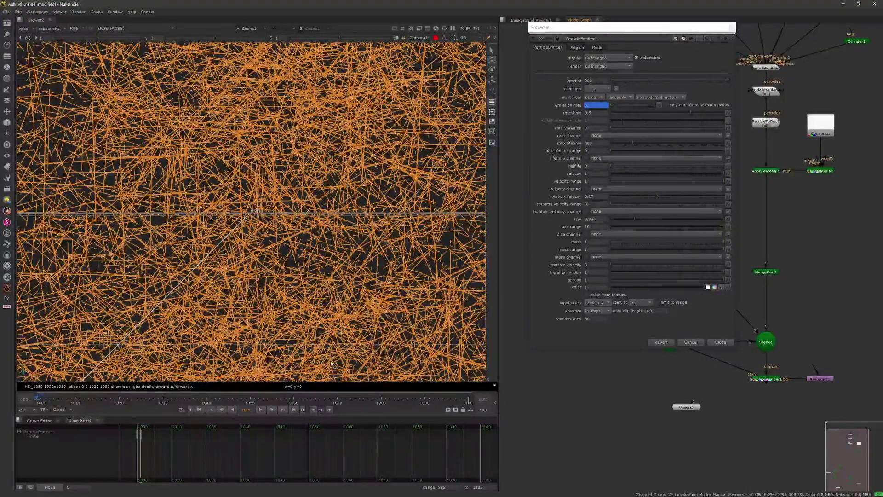
left_click(722, 342)
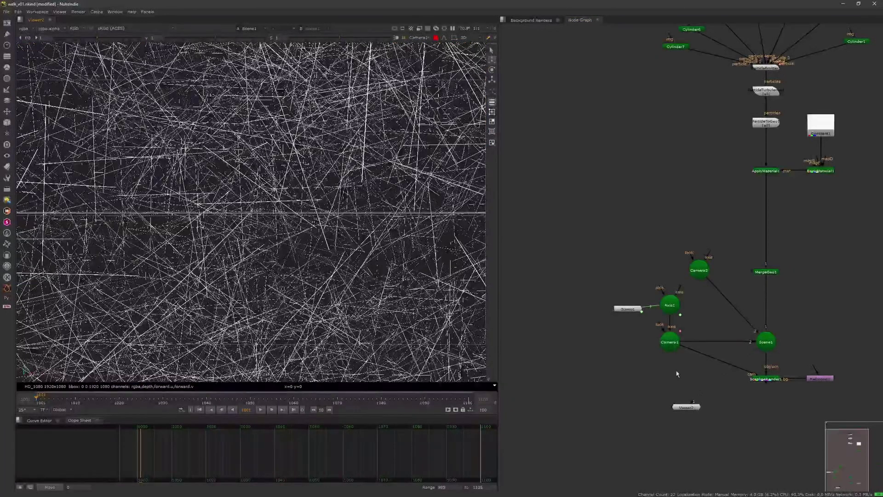
Step: Delete the extra Camera2 node that feeds Scene1
middle_click_drag(676, 373, 619, 271)
left_click(712, 278)
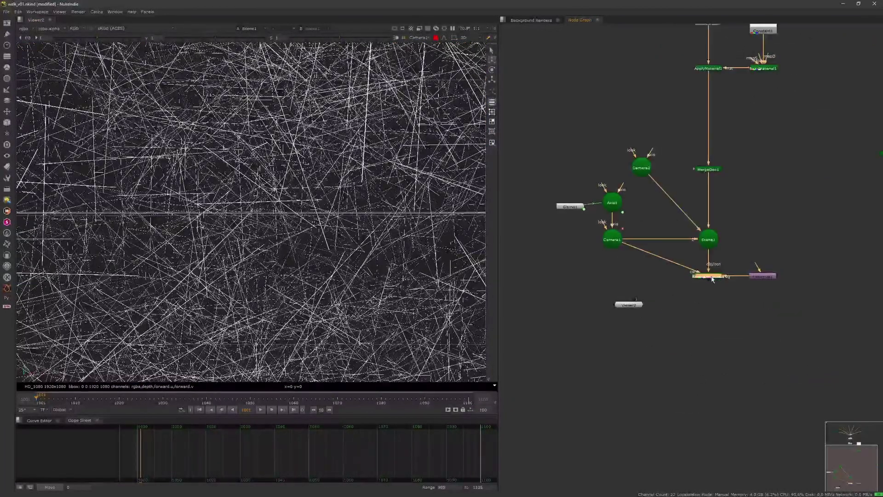
left_click(642, 169)
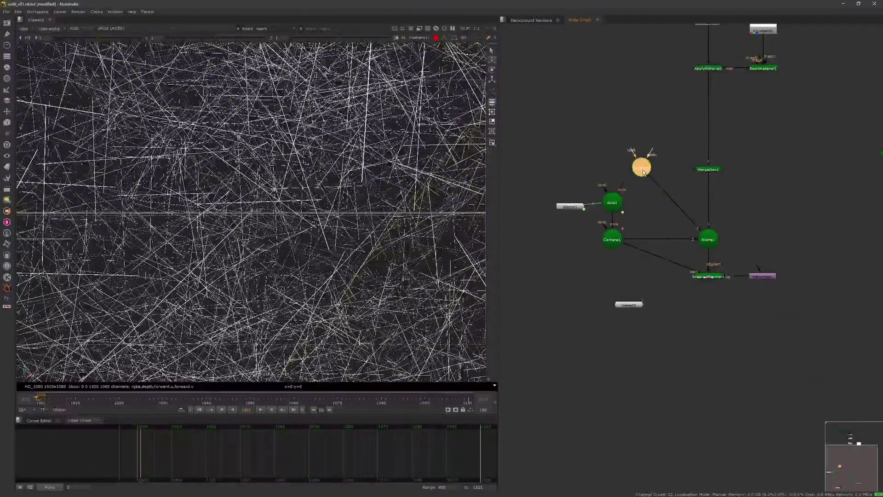
key("Delete")
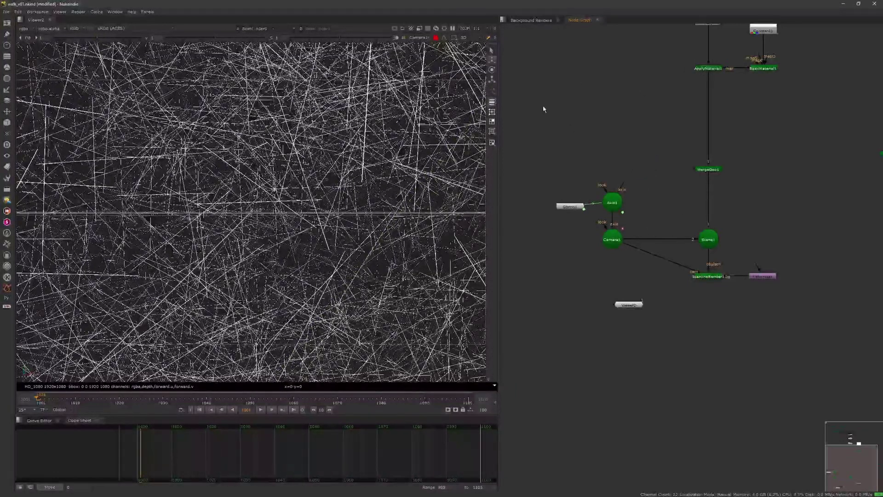
Step: Unlock the 3D view from the camera, view Scene1, and switch the viewer to ScanlineRender1's 2D output
left_click(435, 38)
left_click(712, 245)
key("1")
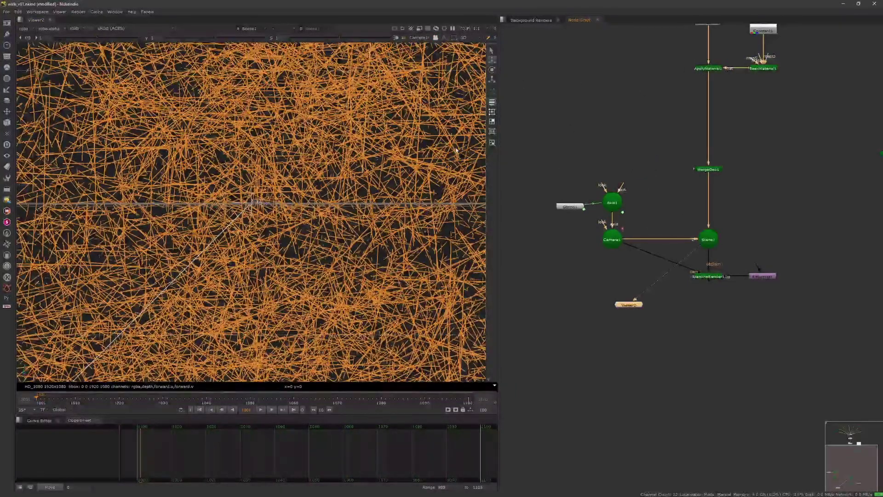
key("Tab")
left_click(710, 276)
key("1")
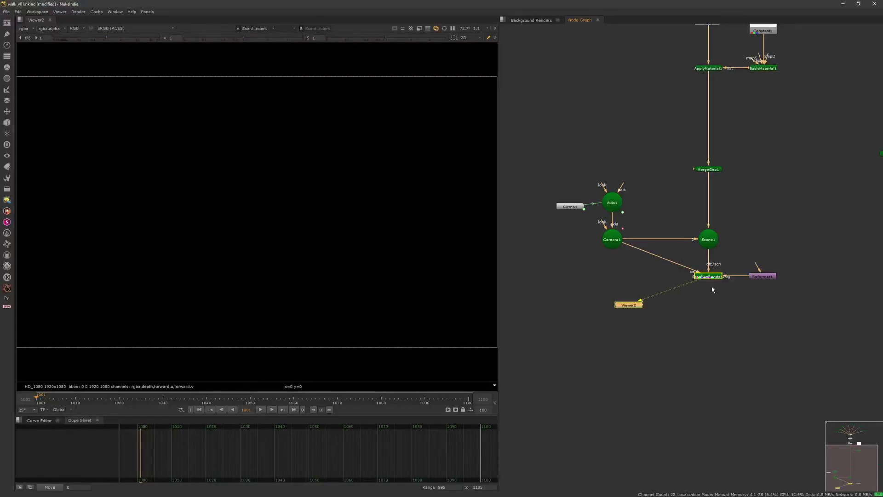
left_click(711, 300)
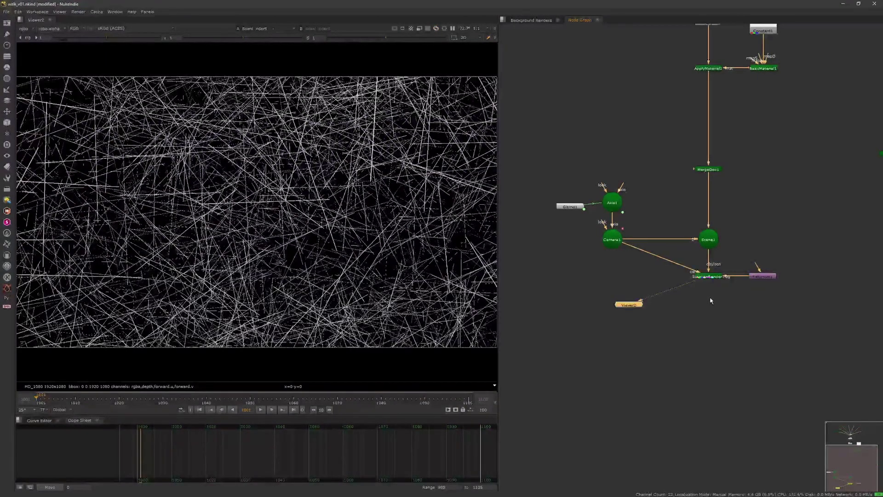
Step: View Scene1 in 3D, start playback, and lock the view to Camera1
middle_click_drag(708, 302, 696, 319)
left_click(695, 257)
key("1")
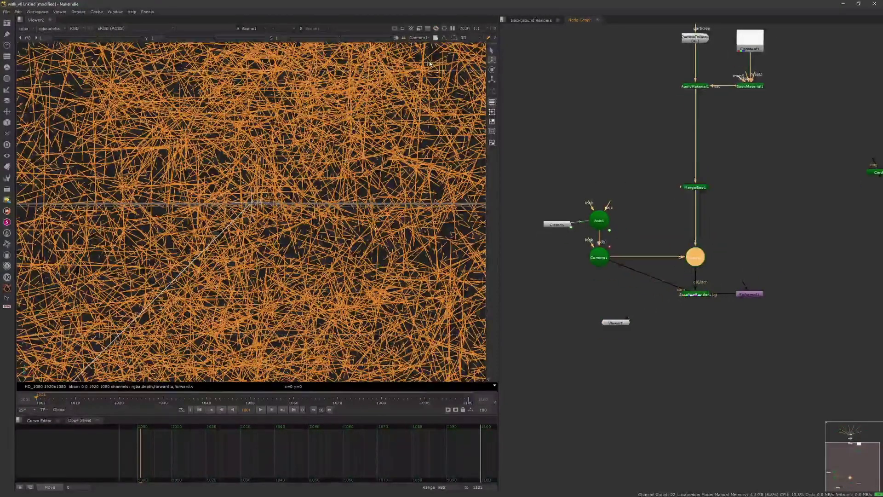
left_click(455, 105)
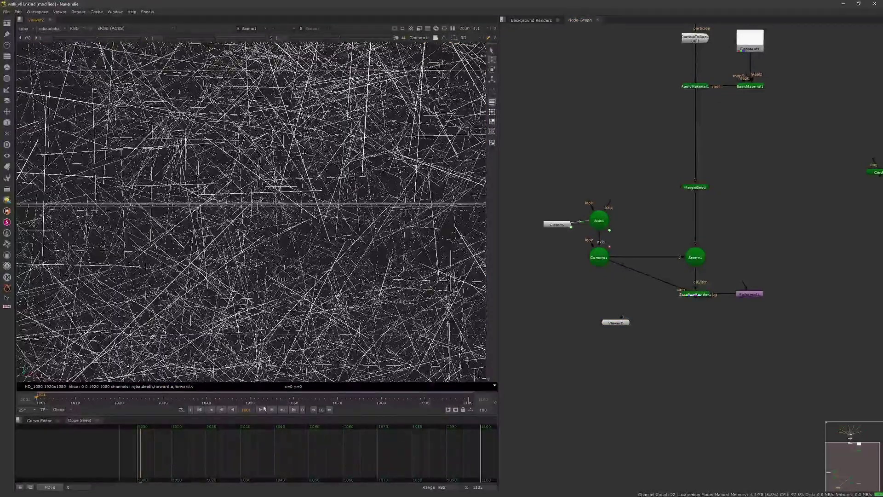
left_click(260, 410)
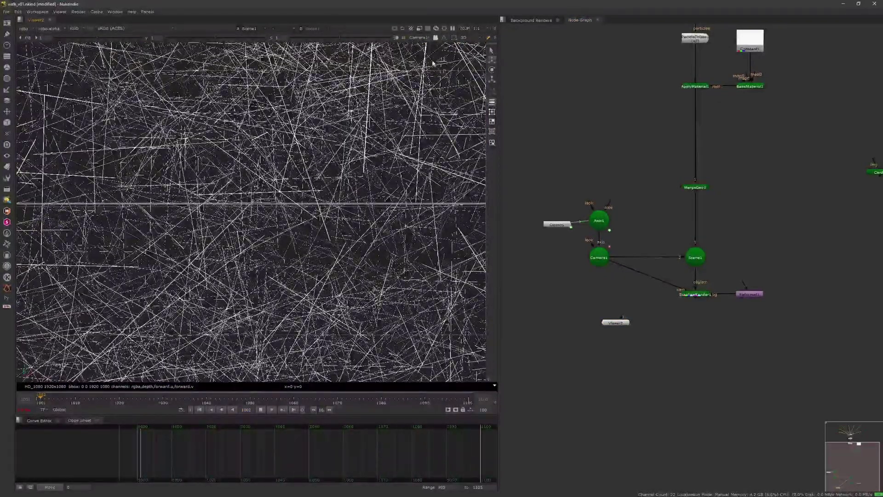
left_click(435, 38)
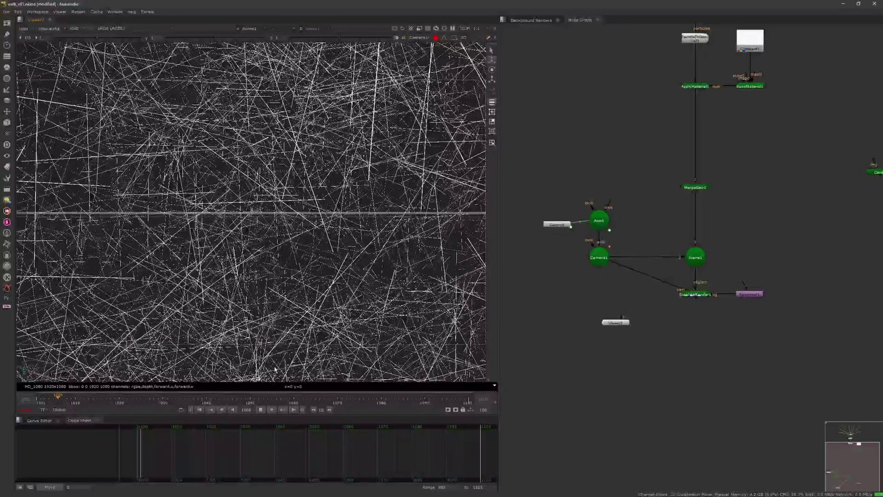
Step: Stop playback and view ScanlineRender1's output at the current frame
middle_click_drag(719, 132, 653, 203)
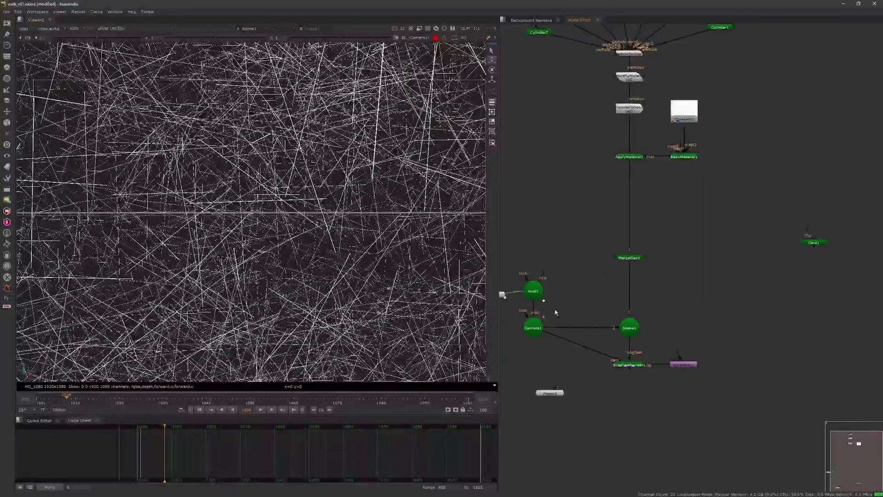
middle_click_drag(613, 357, 629, 284)
left_click(648, 291)
key("1")
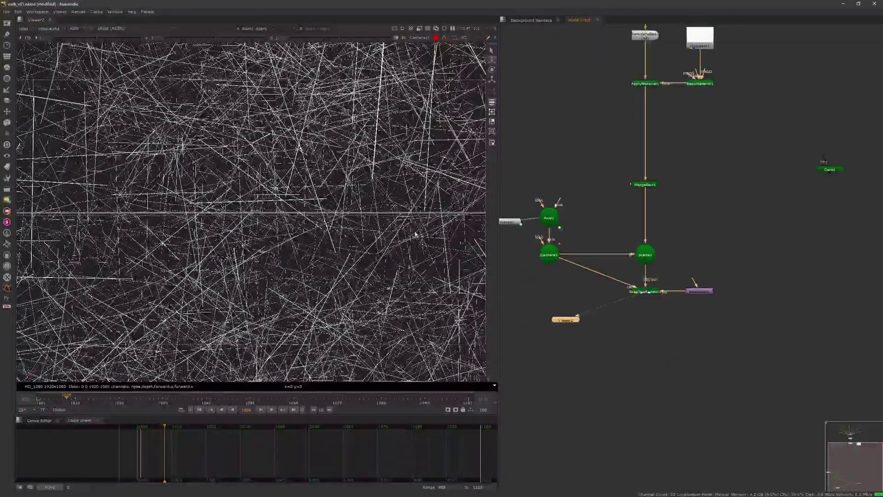
left_click(595, 325)
Step: Add a Reflection node and connect it to ApplyMaterial1's material input in place of BasicMaterial1
middle_click_drag(717, 143, 690, 205)
key("Tab")
type("refle")
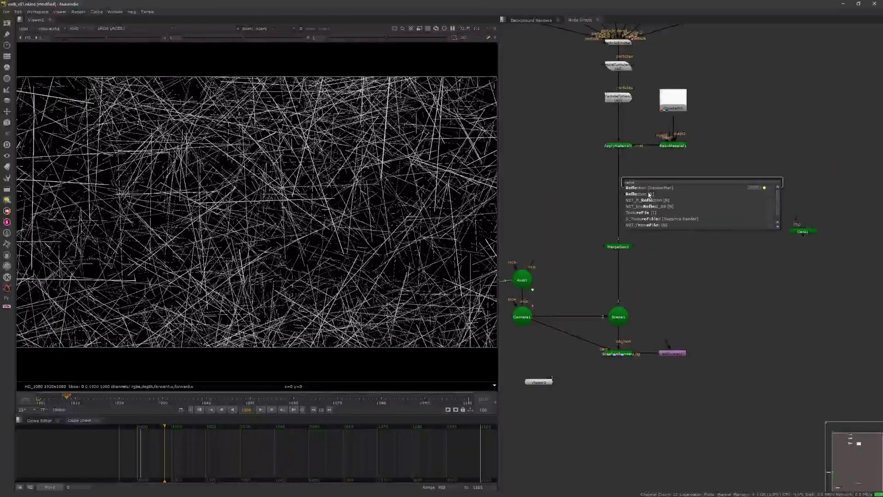
left_click(649, 195)
mouse_move(650, 146)
left_mouse_down()
mouse_move(701, 190)
mouse_move(704, 183)
left_mouse_up()
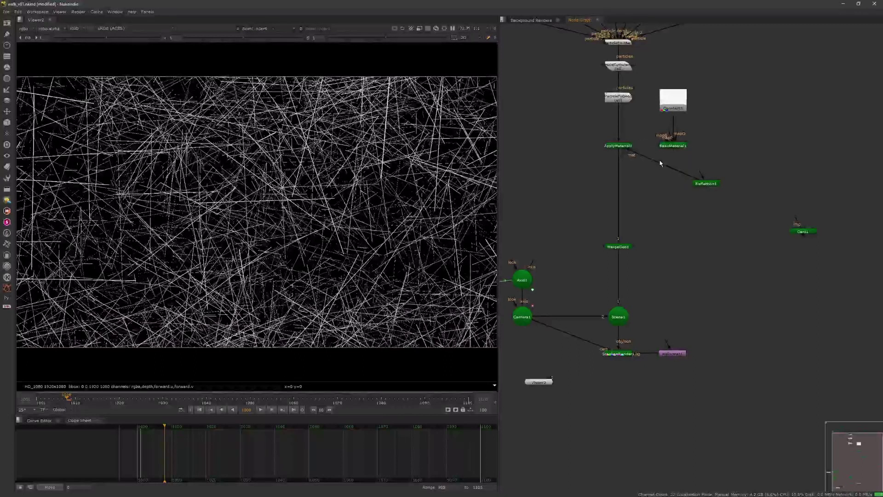
left_click_drag(674, 147, 740, 109)
left_click_drag(714, 186, 693, 146)
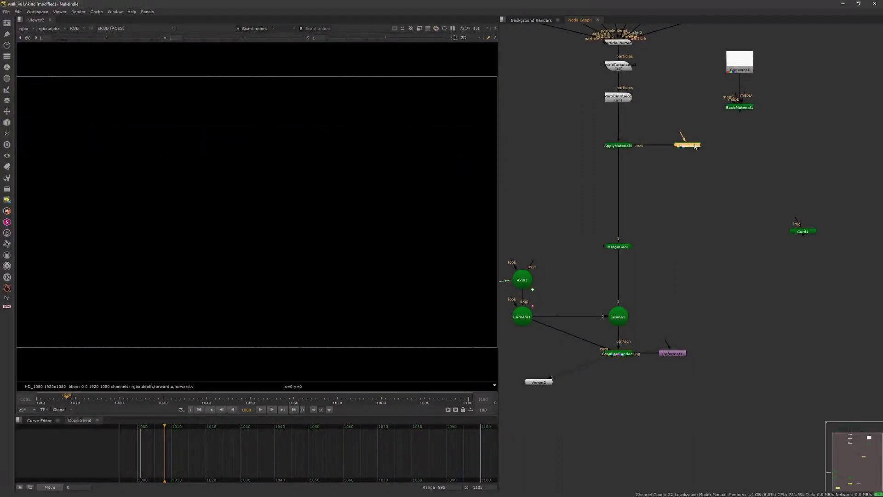
Step: Add a RayRender node below the existing ScanlineRender1
middle_click_drag(641, 321, 677, 231)
left_click(666, 305)
key("Tab")
type("raya")
key("BackSpace")
key("BackSpace")
key("BackSpace")
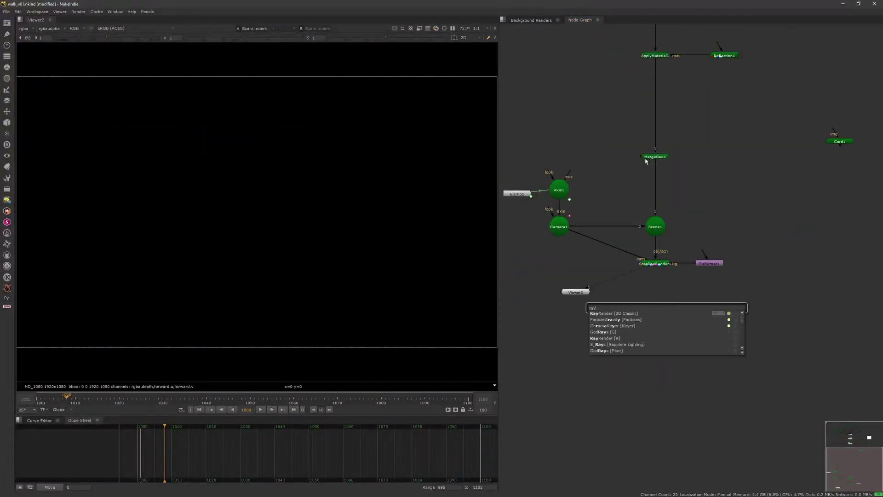
type("yr")
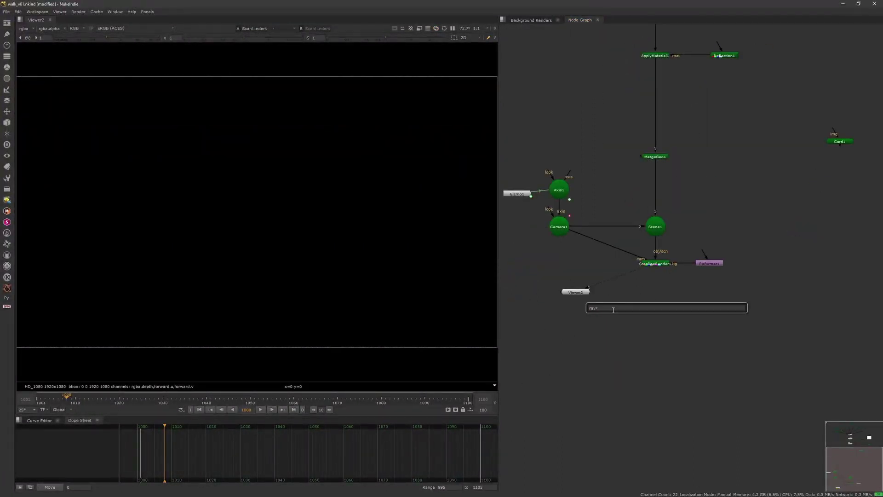
key("Return")
Step: Look at ParticleEmitter1's properties, and close them along with RayRender1's properties
double_click(672, 76)
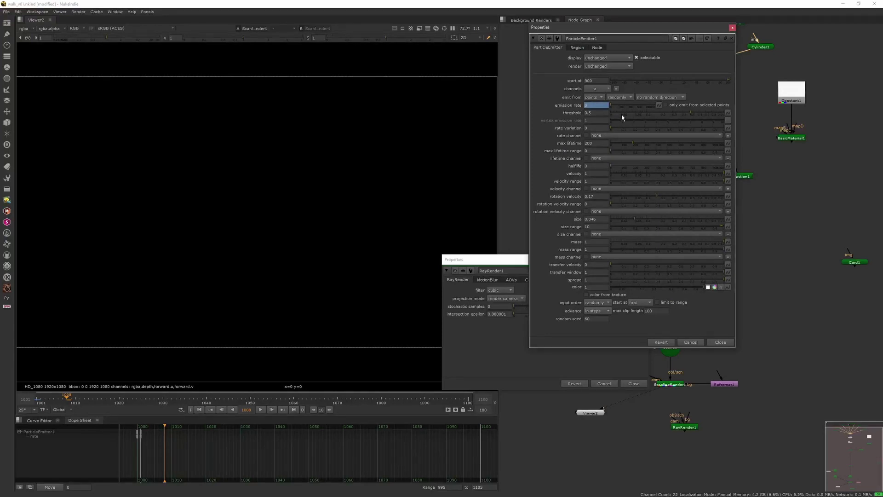
left_click(732, 28)
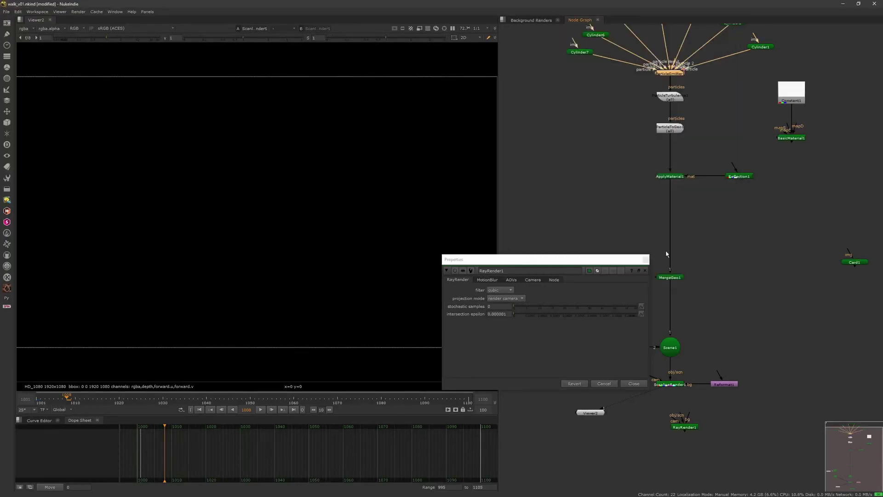
left_click(646, 259)
left_click(674, 385)
left_click(730, 246)
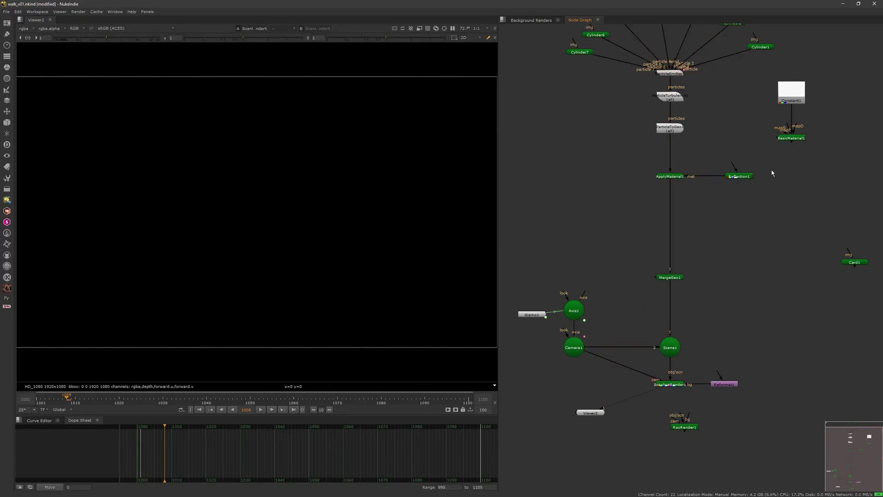
Step: Connect RayRender1's background to Reformat1, its scene input to Scene1 and its camera input to Camera1, and view its output
left_click_drag(724, 388, 689, 422)
mouse_move(671, 358)
left_mouse_down()
mouse_move(675, 409)
mouse_move(575, 348)
left_mouse_up()
mouse_move(674, 418)
left_mouse_down()
mouse_move(582, 351)
mouse_move(615, 378)
left_mouse_up()
left_click_drag(723, 384, 721, 369)
left_click(626, 385)
left_click(623, 382)
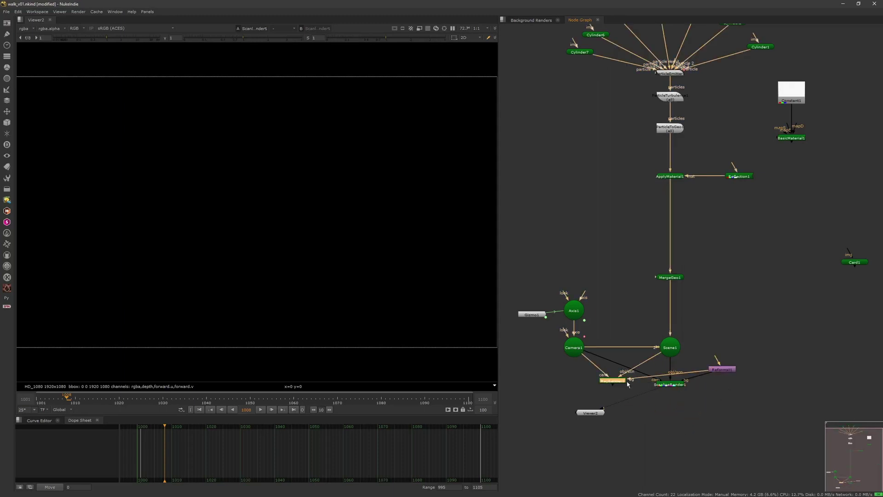
key("1")
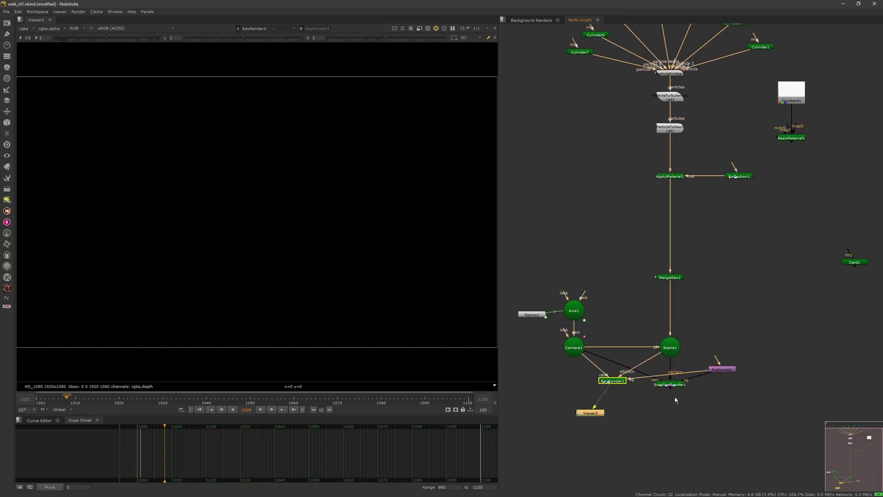
left_click(670, 395)
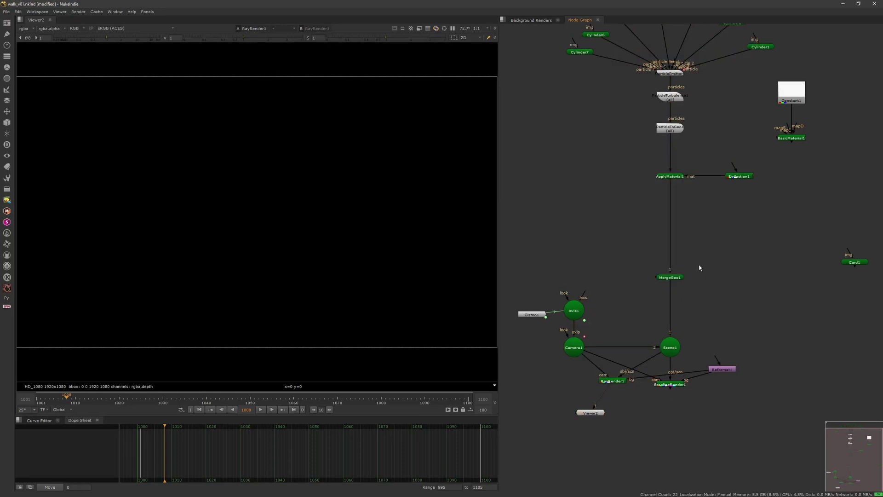
Step: View Scene1's particles in the 3D viewer
left_click(676, 355)
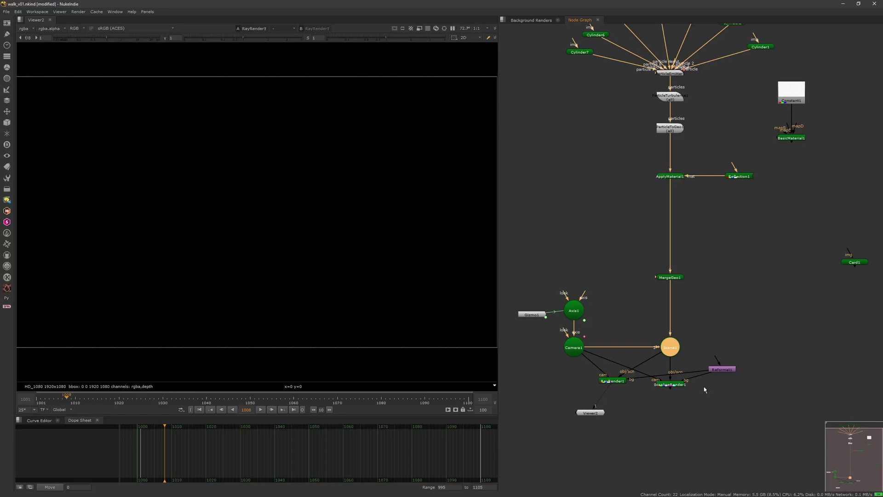
key("1")
left_click(726, 293)
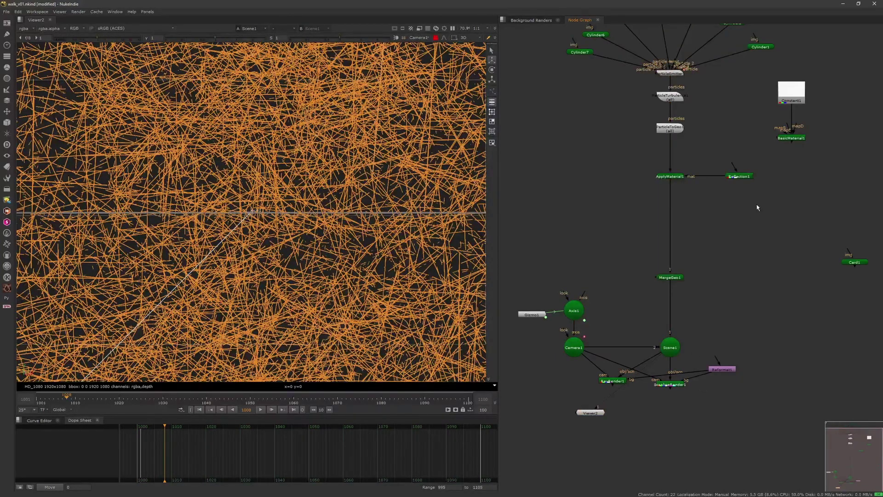
Step: Move Constant1 above the Reflection node, connect it to the node's input, and align them
middle_click_drag(758, 208, 749, 247)
left_click(785, 149)
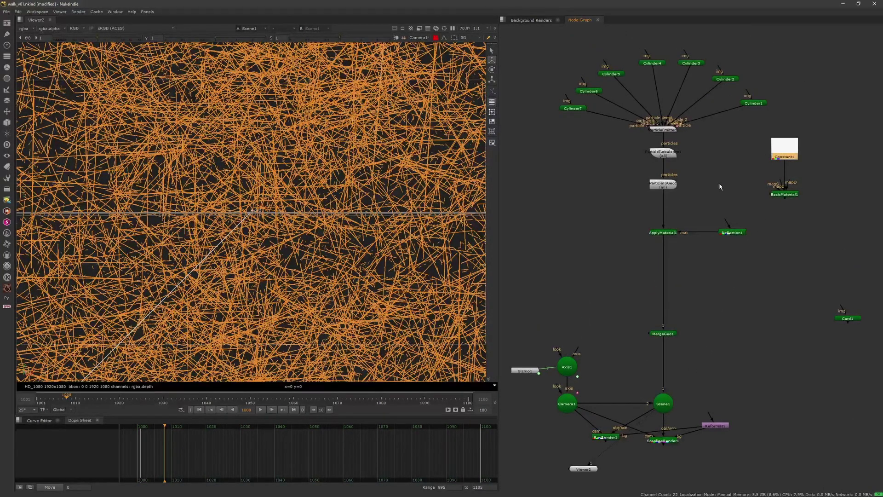
left_click_drag(785, 149, 720, 184)
left_click_drag(727, 224, 722, 189)
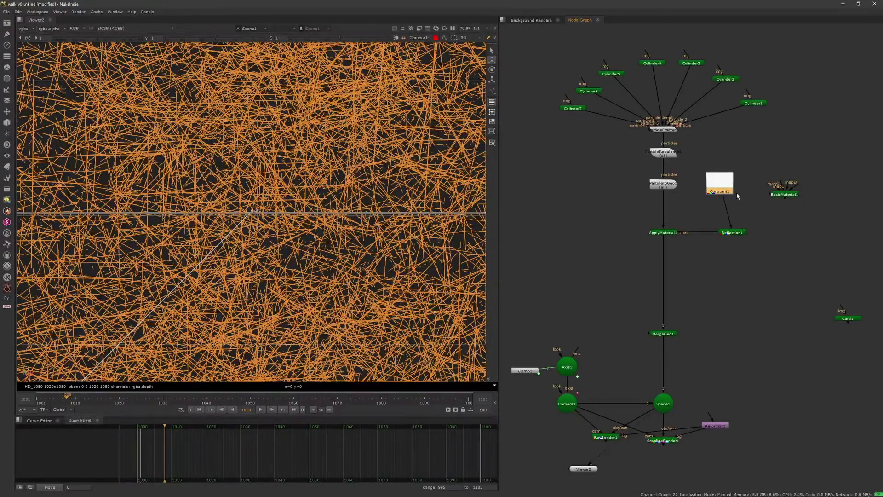
key("l")
Step: View RayRender1's output with the constant feeding the reflection material
middle_click_drag(689, 400, 687, 306)
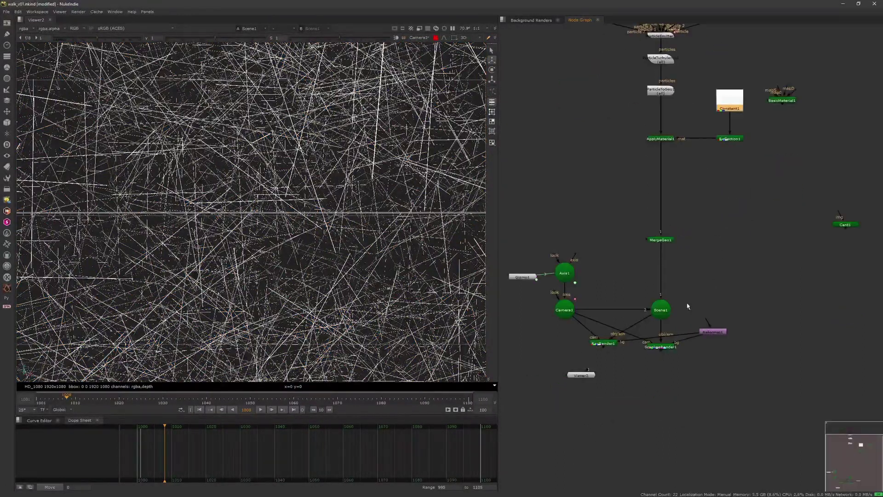
left_click(609, 344)
key("1")
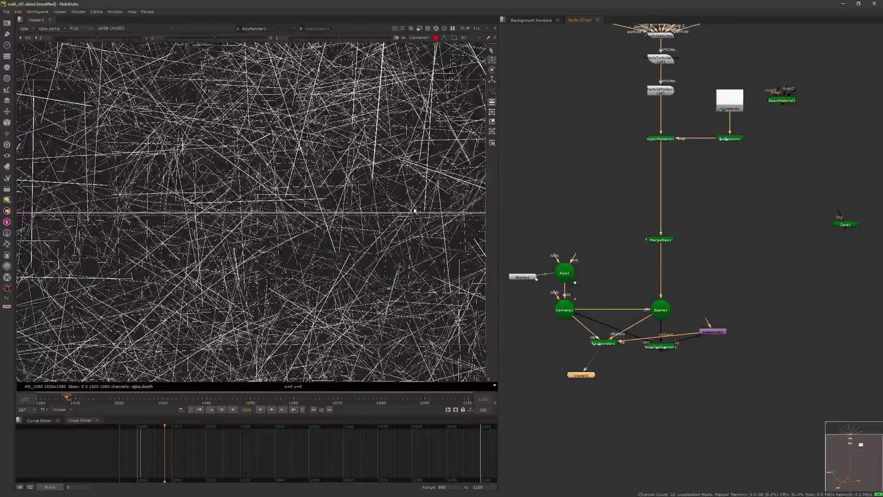
Step: View RayRender1's output in 2D, and detach Constant1 from Reflection1, moving it aside near BasicMaterial1
key("Tab")
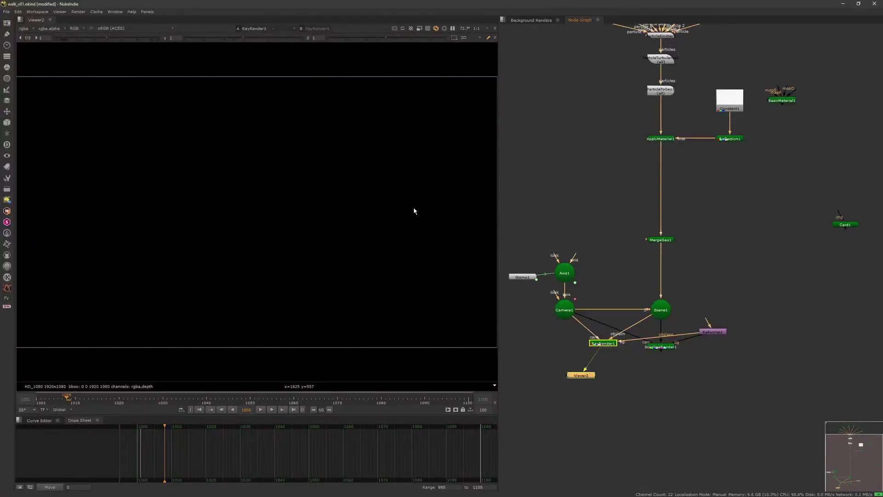
middle_click_drag(730, 204, 707, 246)
left_click_drag(707, 163, 691, 183)
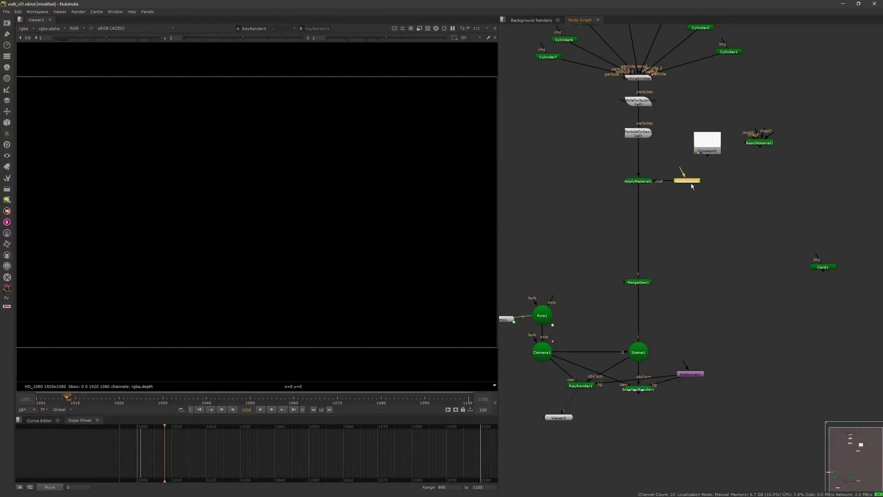
left_click_drag(707, 145, 757, 166)
double_click(691, 183)
left_click(682, 148)
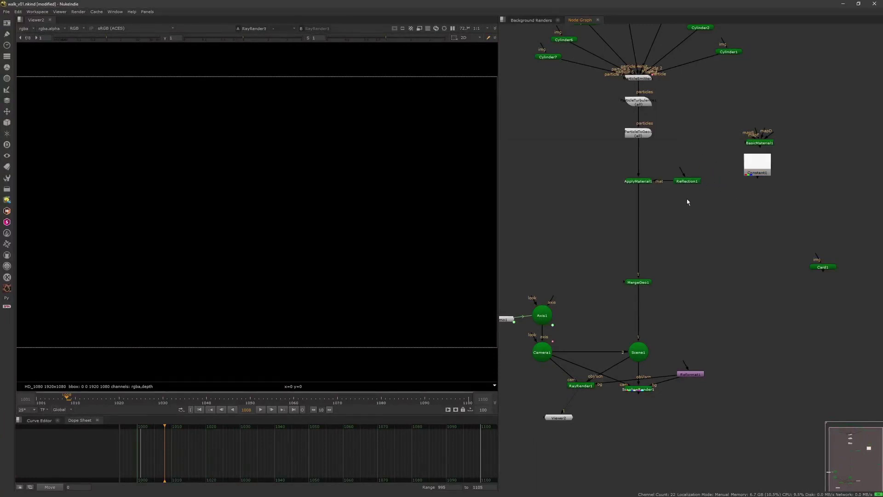
Step: Replace Reflection1 with BasicMaterial1 as ApplyMaterial1's material, with Constant1 placed above it, and view ScanlineRender1's output
left_click_drag(687, 182, 704, 215)
left_click_drag(707, 168, 701, 182)
left_click(632, 391)
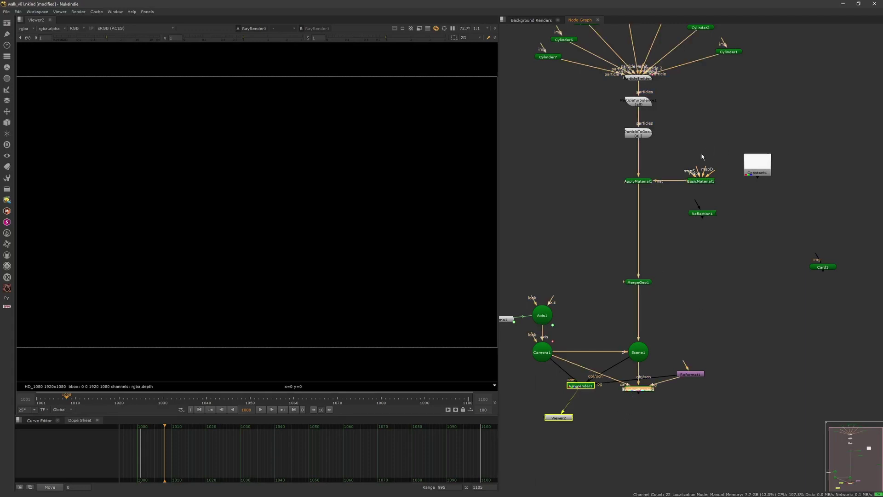
key("1")
left_click_drag(757, 164, 715, 145)
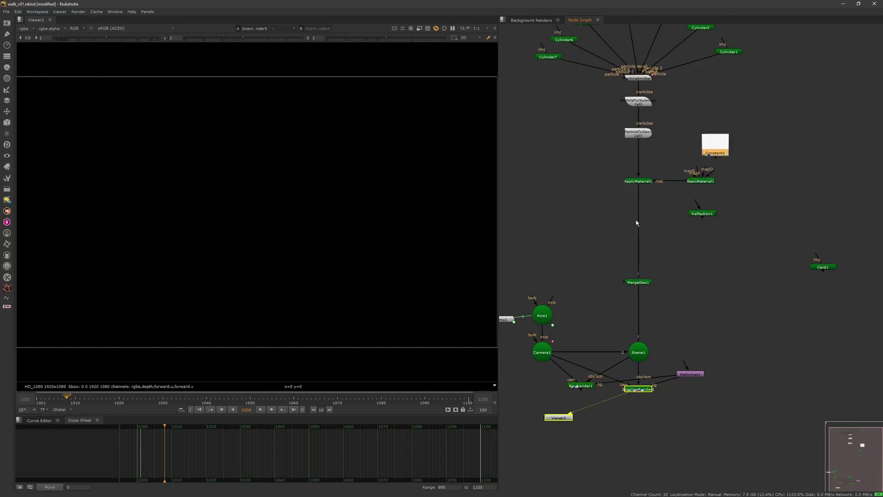
Step: Lower the viewer resolution to 1:4 and set BasicMaterial1's emission to pale yellow (0.958328, 1, 0.666667)
double_click(699, 181)
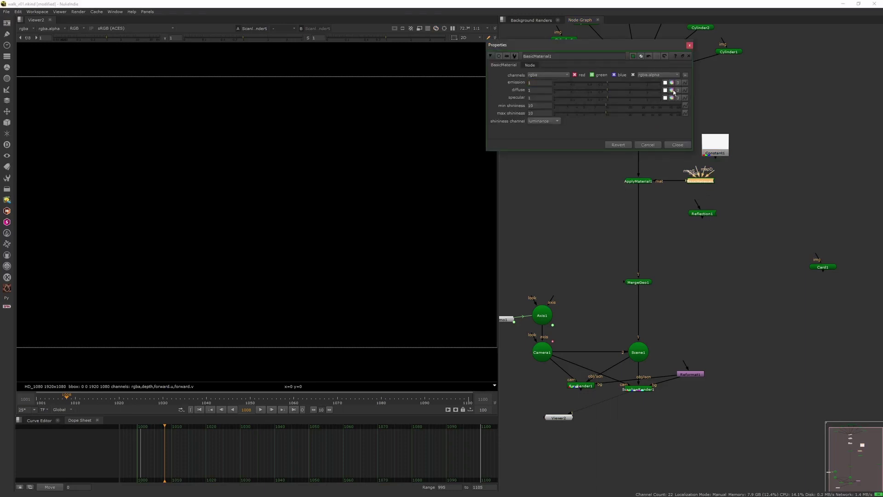
left_click(478, 29)
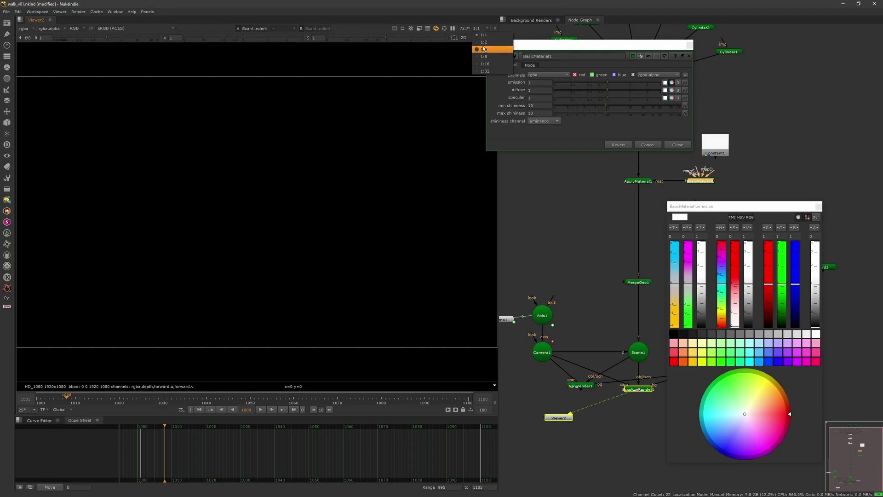
left_click(486, 50)
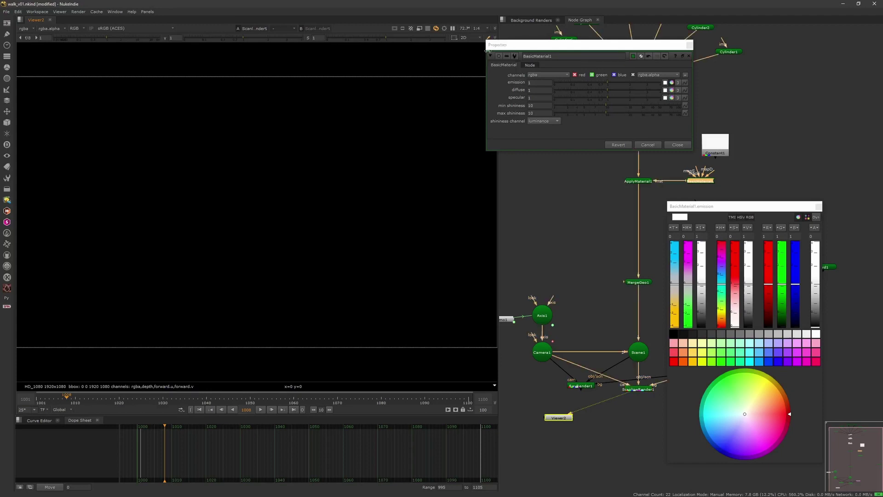
left_click(804, 362)
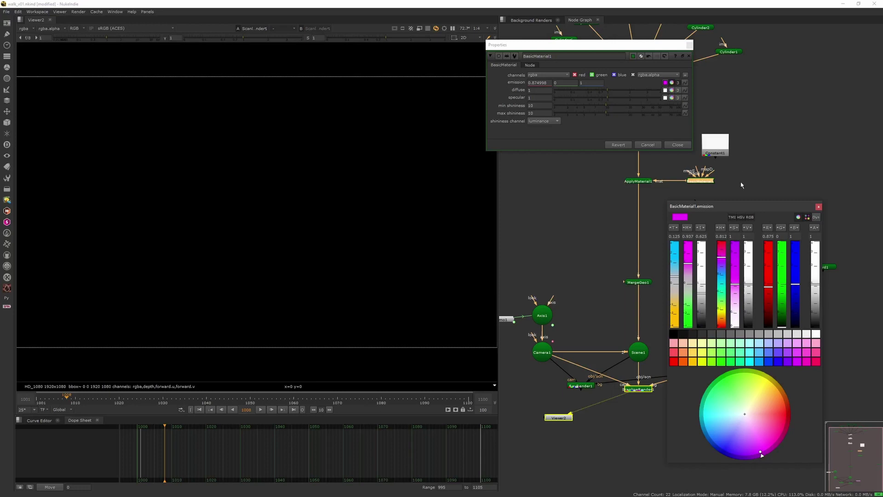
key("ctrl+z")
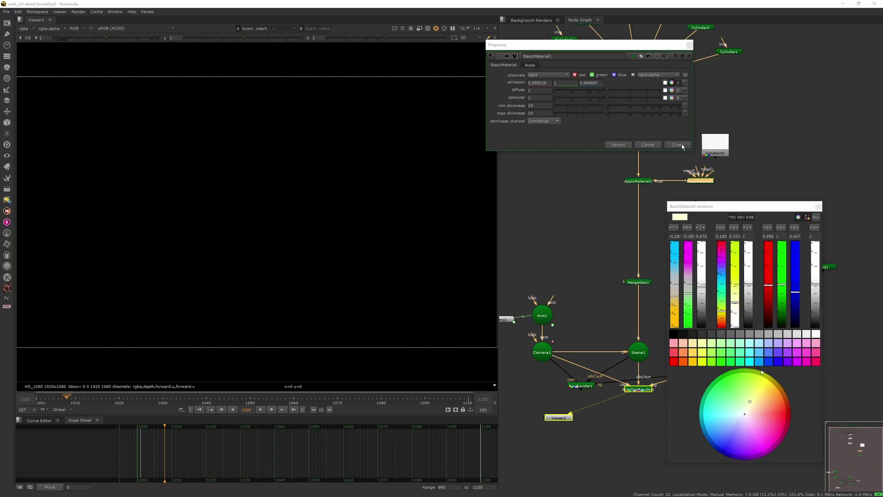
left_click(818, 208)
left_click(660, 101)
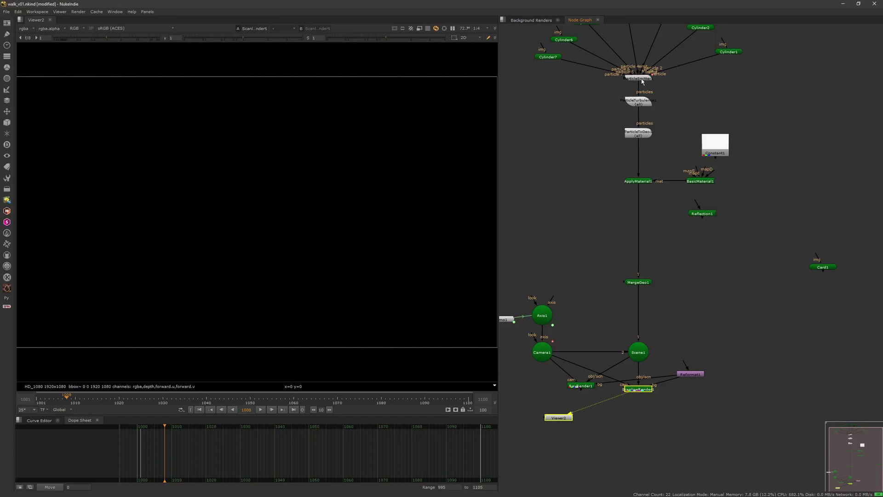
Step: Set ParticleEmitter1's emission rate to 50 at its first rate keyframe, checking the particles in the 3D viewer
double_click(640, 79)
left_click(731, 28)
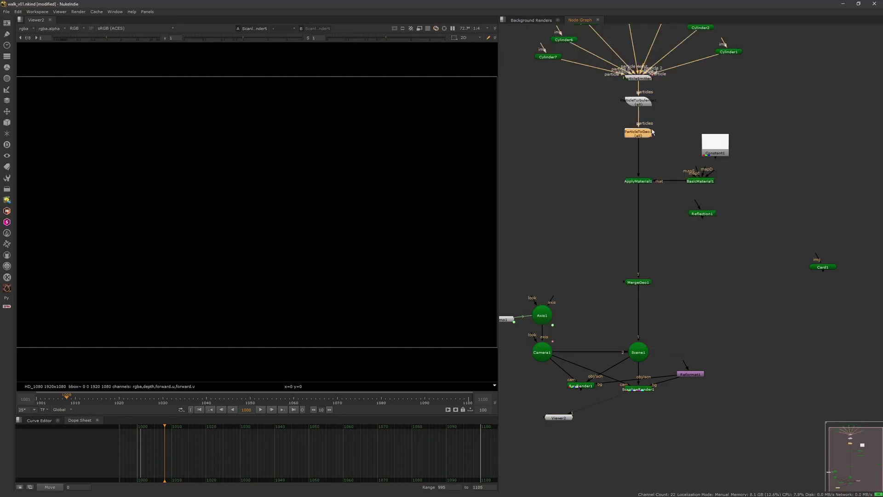
double_click(643, 77)
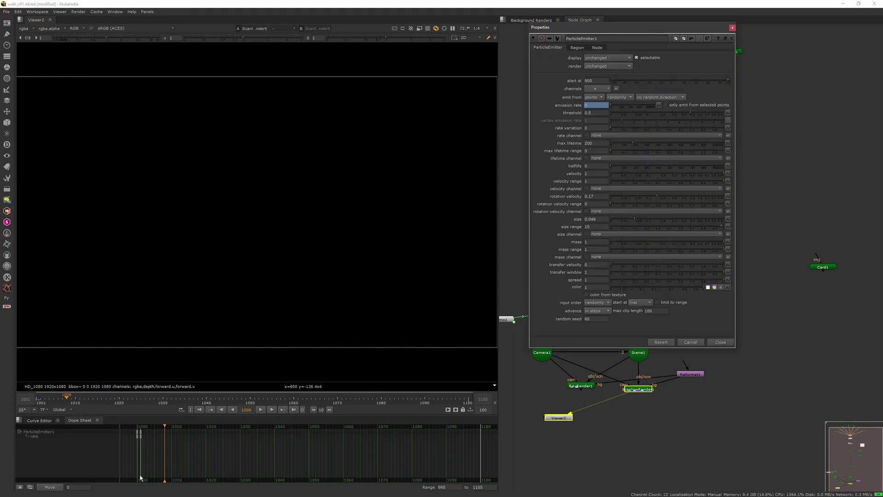
left_click(222, 410)
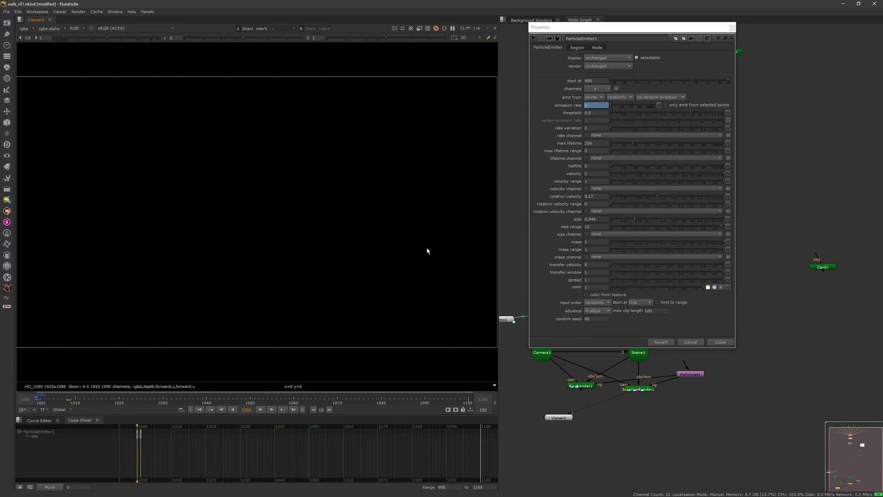
key("Tab")
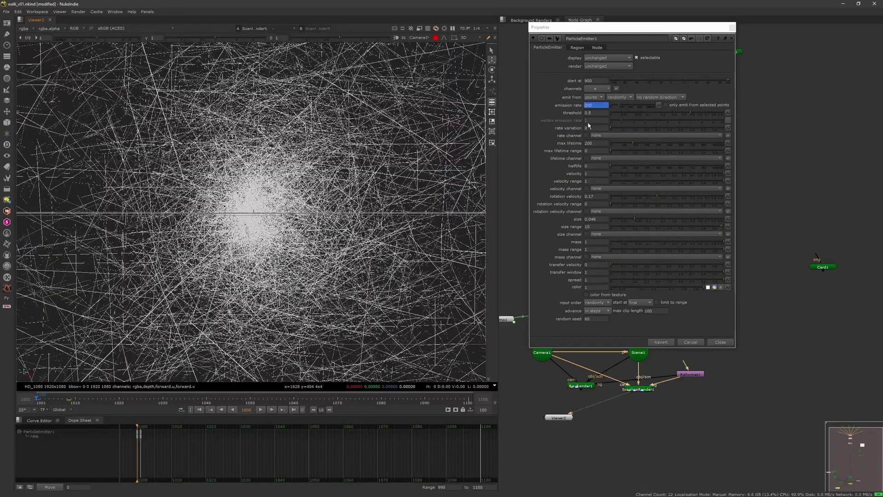
left_click_drag(598, 105, 576, 105)
type("50")
key("Return")
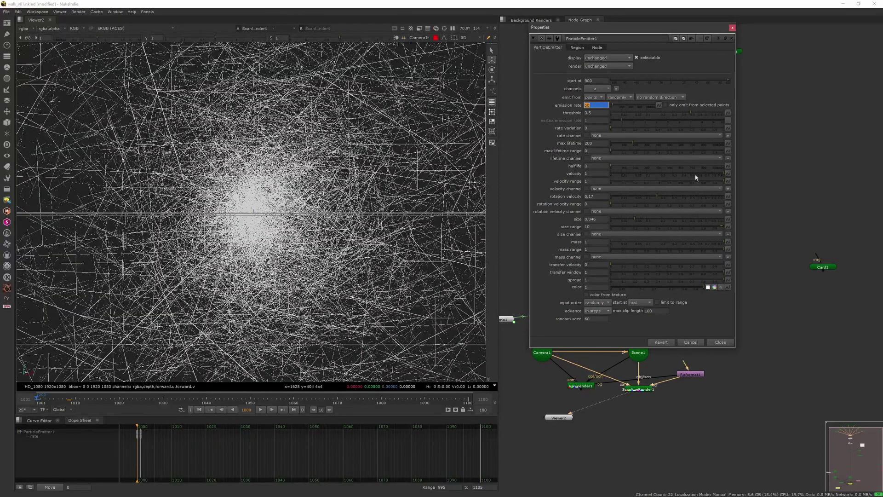
left_click(728, 342)
Step: Compare ScanlineRender1's output with Scene1's 3D view at frame 1035
left_click(640, 390)
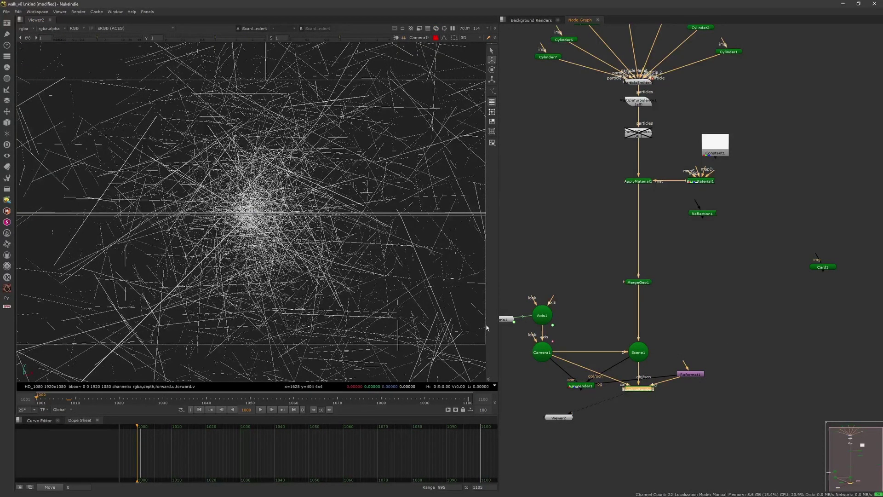
key("Tab")
left_click(184, 398)
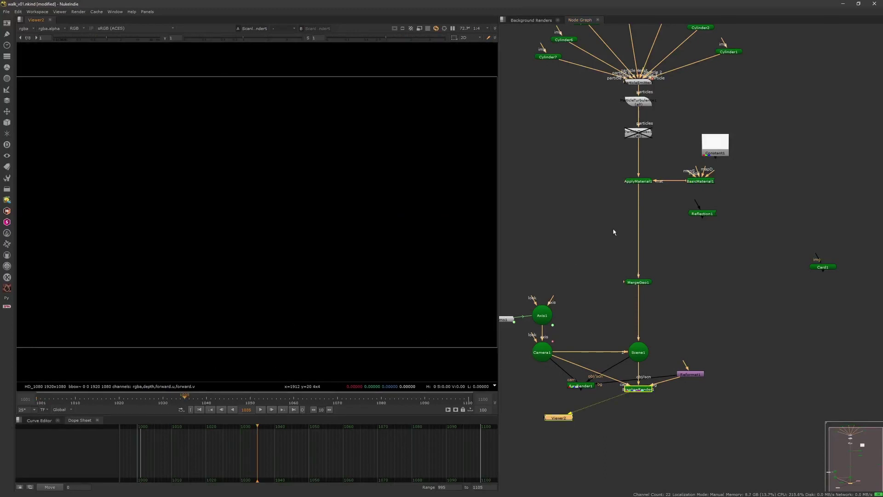
left_click(638, 352)
key("1")
left_click(637, 389)
key("1")
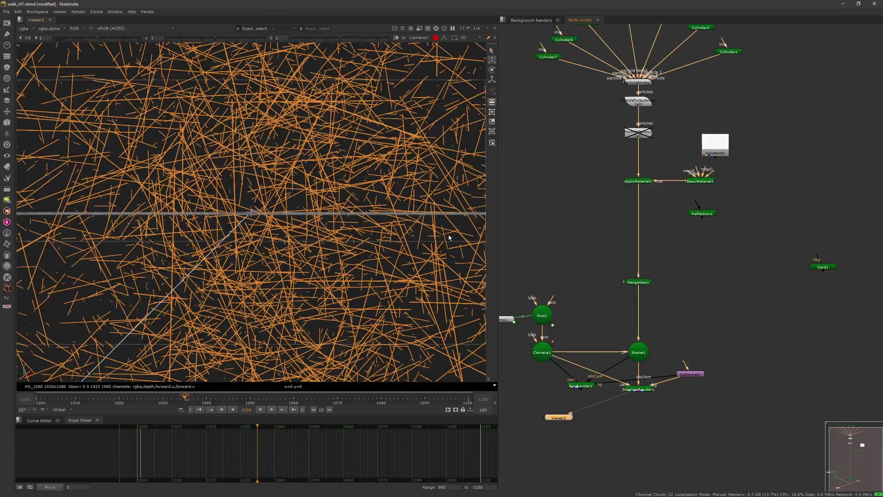
key("Tab")
Step: Set BasicMaterial1's diffuse to 0.933333, specular to 3.55 and minimum shininess to 3.55
double_click(700, 182)
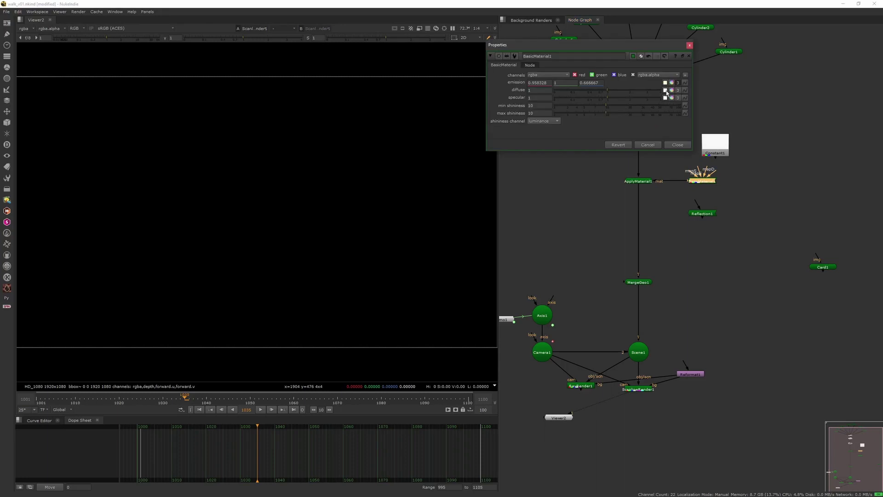
left_click(664, 90)
left_click(711, 352)
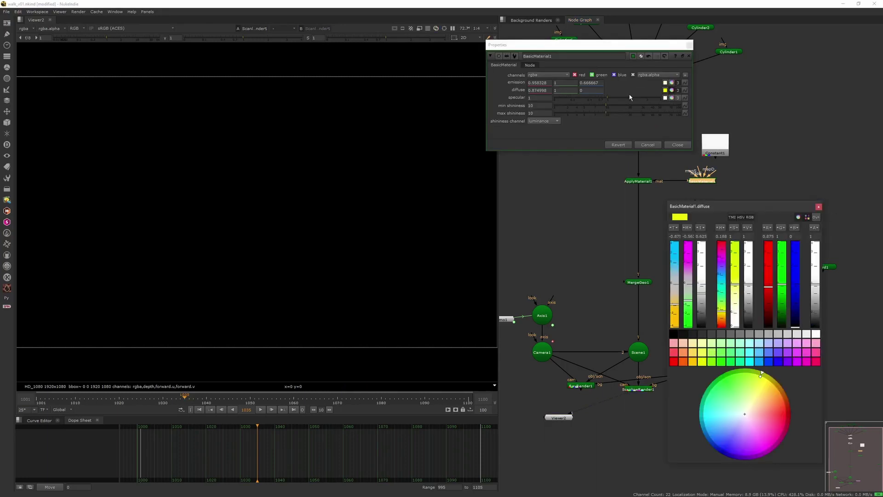
left_click(806, 334)
left_click(818, 207)
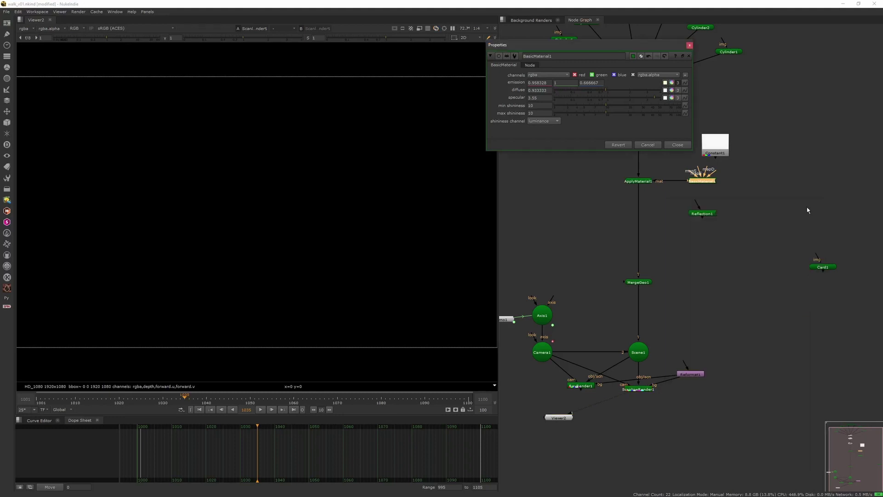
left_click_drag(635, 110, 570, 106)
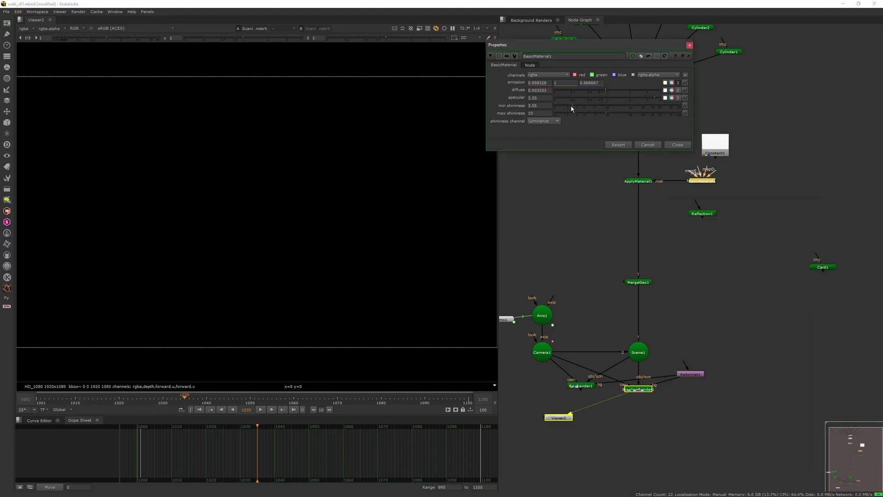
left_click(676, 145)
Step: Connect Constant1 to BasicMaterial1's map inputs and align it above the material
left_click(708, 233)
middle_click_drag(765, 165, 742, 224)
mouse_move(703, 204)
left_mouse_down()
mouse_move(692, 190)
mouse_move(690, 215)
left_mouse_up()
left_click_drag(684, 229, 683, 202)
left_click(687, 214)
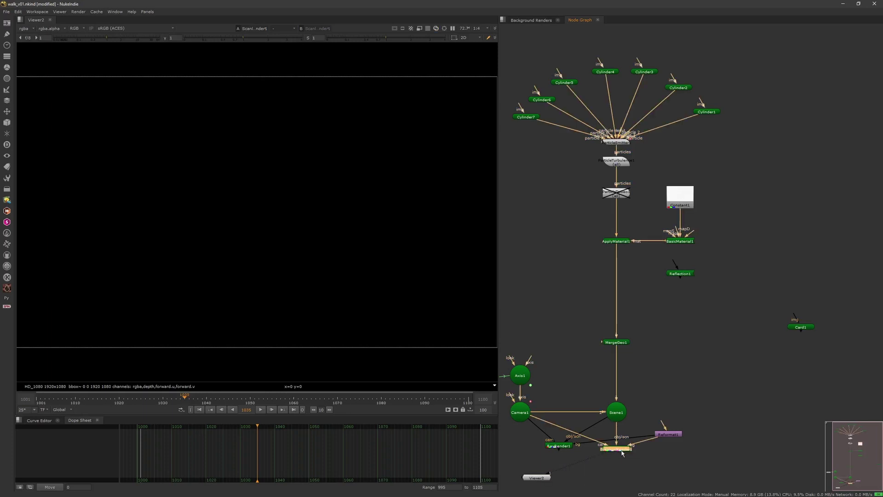
left_click_drag(693, 234, 679, 206)
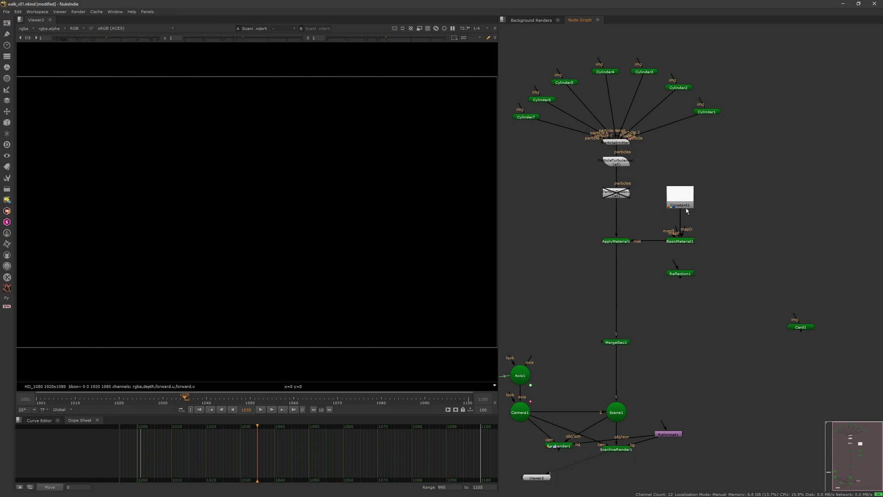
double_click(677, 204)
key("Escape")
mouse_move(682, 227)
left_mouse_down()
mouse_move(698, 233)
mouse_move(673, 219)
mouse_move(691, 235)
mouse_move(681, 204)
mouse_move(689, 216)
left_mouse_up()
Step: Raise the viewer resolution to 1:2 and on to full 1:1 for ScanlineRender1's output
left_click(480, 28)
left_click(481, 38)
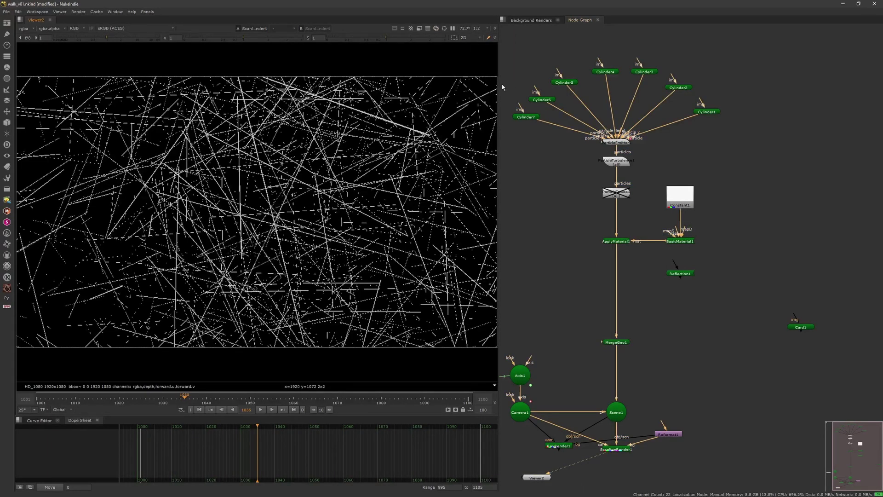
left_click(480, 28)
left_click(482, 32)
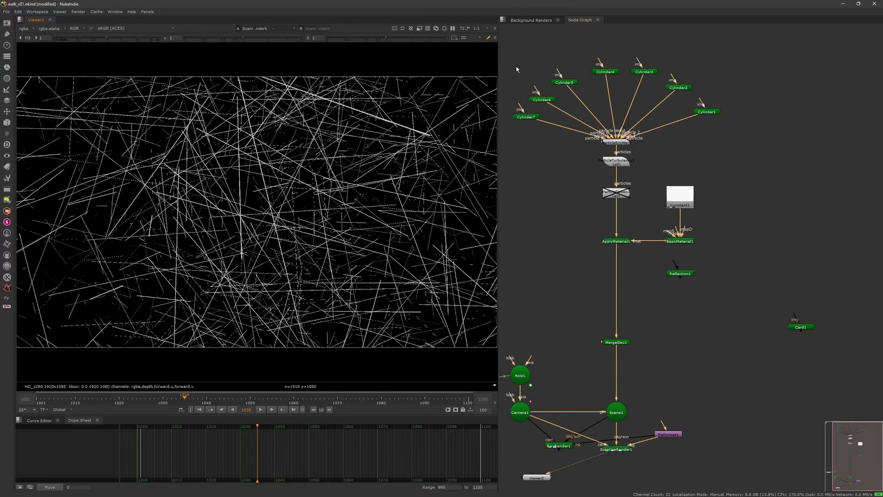
Step: Thicken the rods by setting Cylinder1's radius to 0.21 and Cylinder2's radius to 0.43
middle_click_drag(642, 138, 666, 140)
double_click(728, 113)
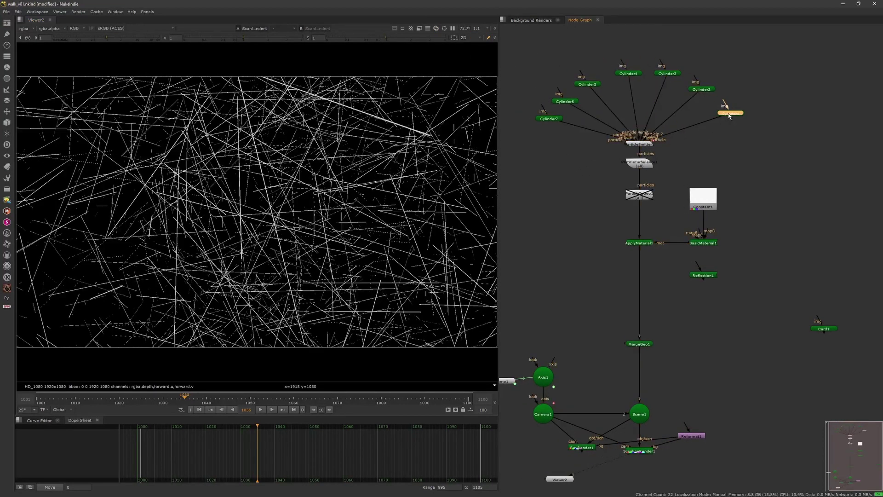
left_click(625, 94)
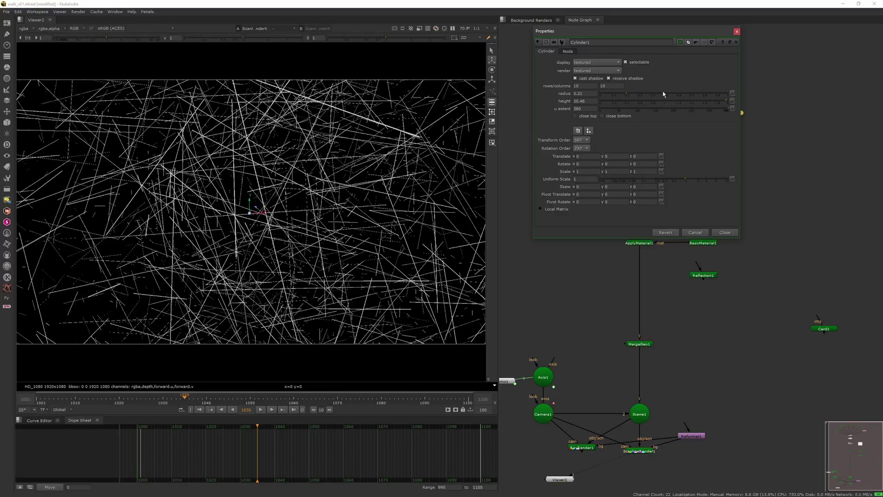
left_click(737, 32)
double_click(714, 84)
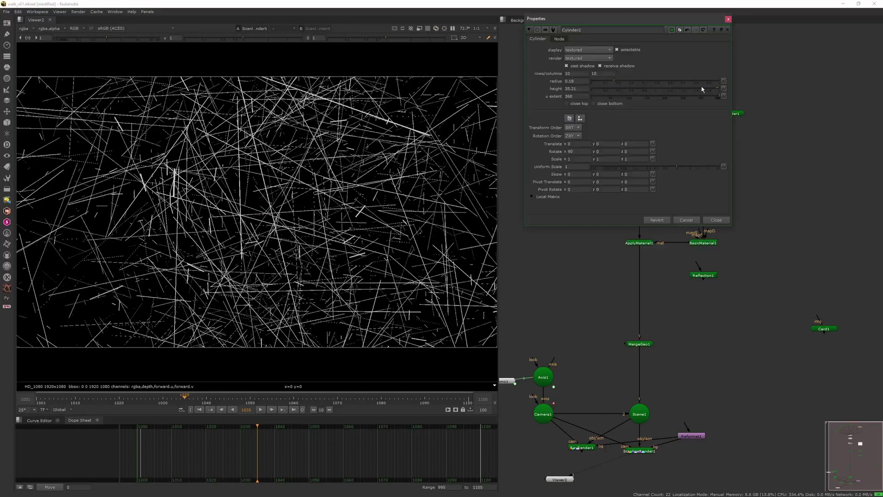
left_click(646, 82)
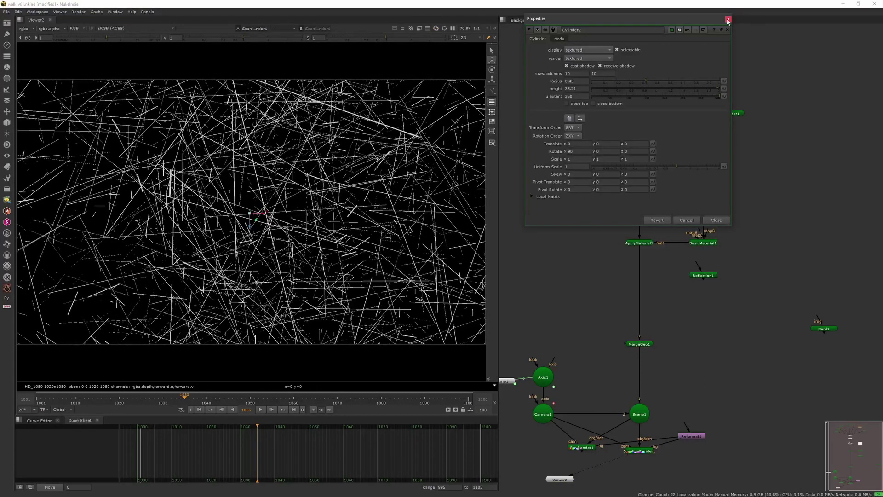
left_click(728, 19)
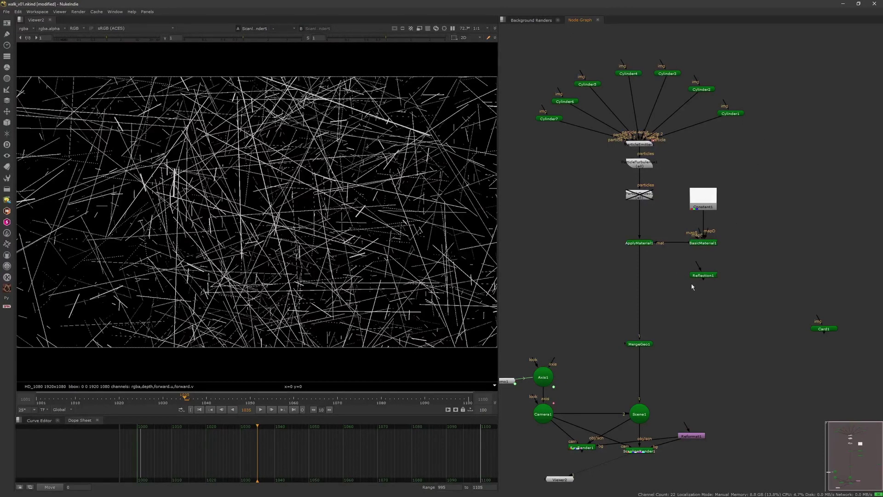
Step: Re-enable the ParticleToGeo node below the particle turbulence node
left_click(640, 195)
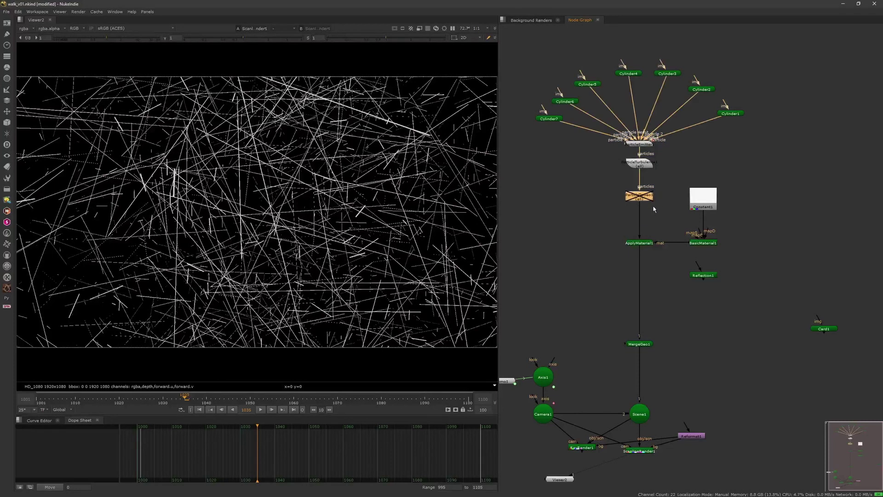
left_click(654, 221)
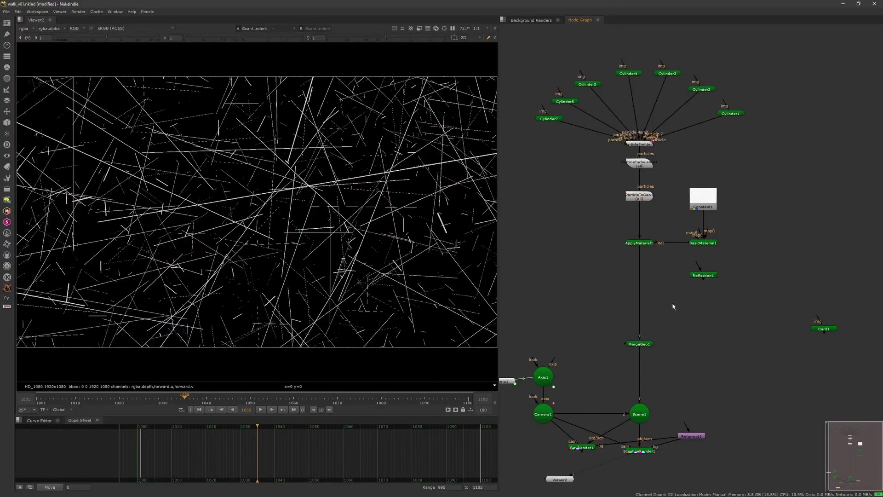
Step: Feed Card1 into MergeGeo1 through a copy of ApplyMaterial1 that takes Reflection1 as its material
left_click_drag(818, 329, 712, 327)
left_click(652, 242)
key("ctrl+c")
left_click(727, 312)
key("ctrl+v")
left_click_drag(707, 275, 713, 303)
left_click_drag(713, 332, 713, 327)
left_click_drag(647, 345, 646, 326)
Step: View RayRender1's output with the reflective card merged into the scene
middle_click_drag(598, 437, 610, 346)
left_click(598, 357)
key("1")
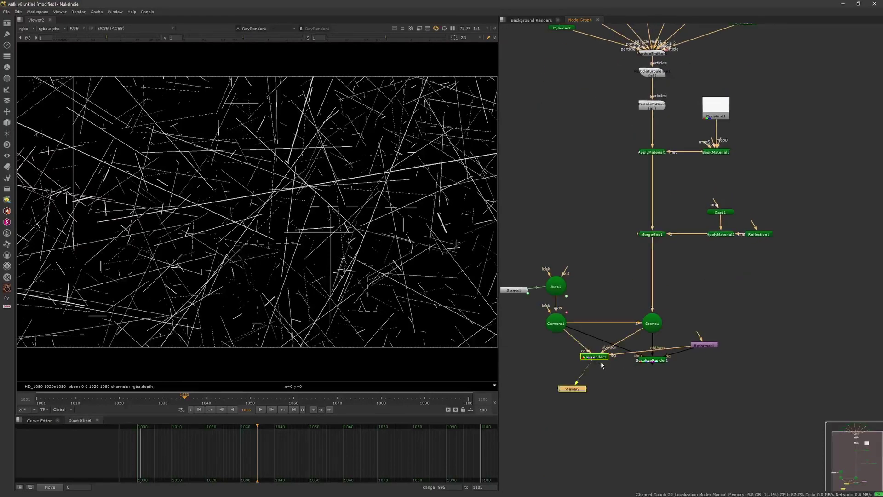
Step: View Scene1 in 3D through the default view instead of Camera1 so the whole particle cloud and camera can be inspected
left_click(652, 323)
key("1")
scroll(378, 264, "down", 7)
middle_click_drag(388, 263, 376, 280)
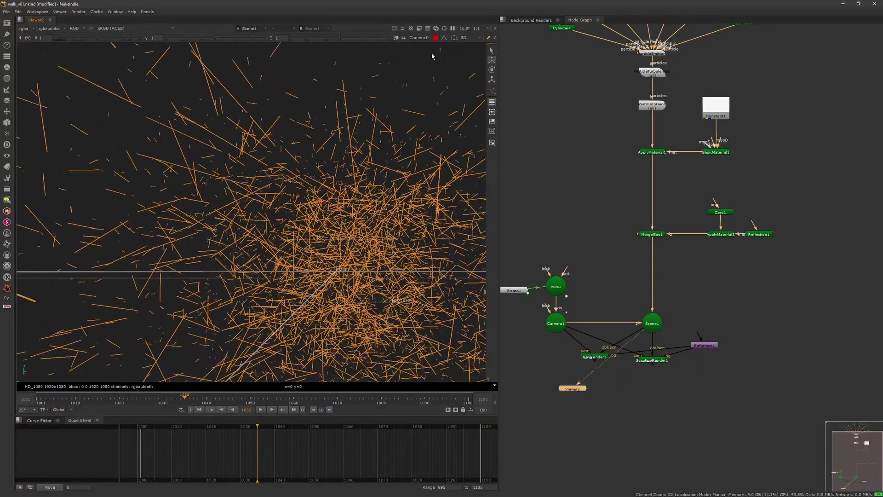
left_click(420, 38)
left_click(419, 30)
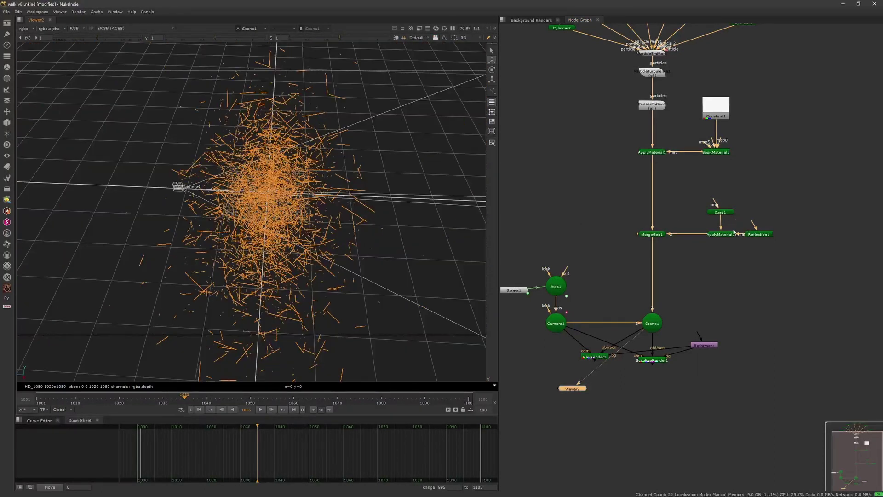
Step: Open Card1's properties and examine the card's size and orientation among the rods in the 3D view
double_click(724, 213)
left_click_drag(328, 212, 368, 198, "ctrl")
scroll(275, 223, "up", 8)
scroll(272, 217, "down", 10)
scroll(271, 202, "up", 6)
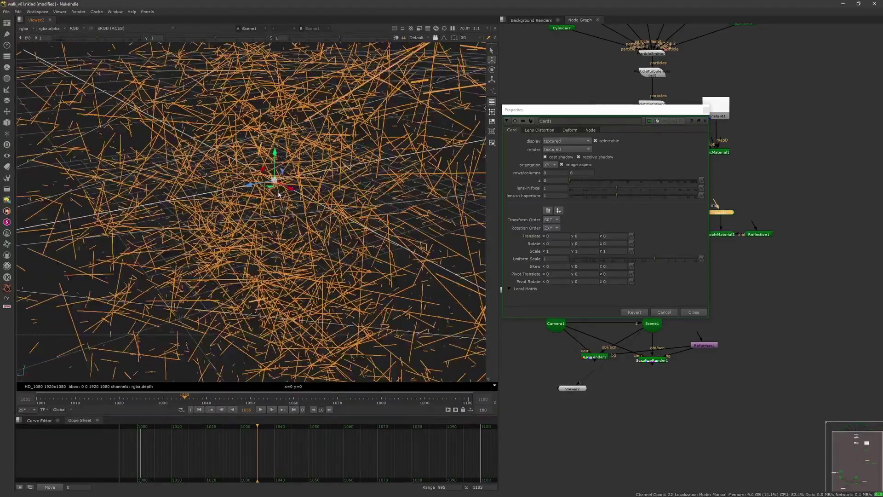
scroll(287, 193, "up", 4)
scroll(286, 208, "down", 10)
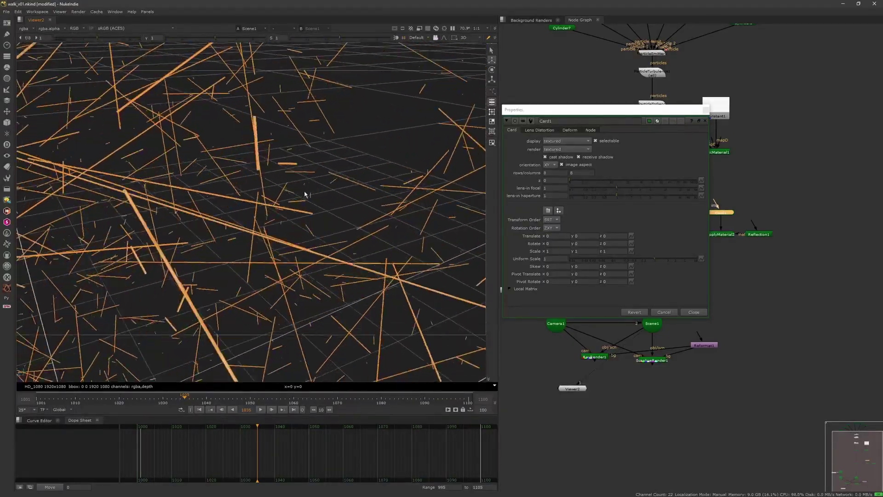
scroll(297, 202, "up", 8)
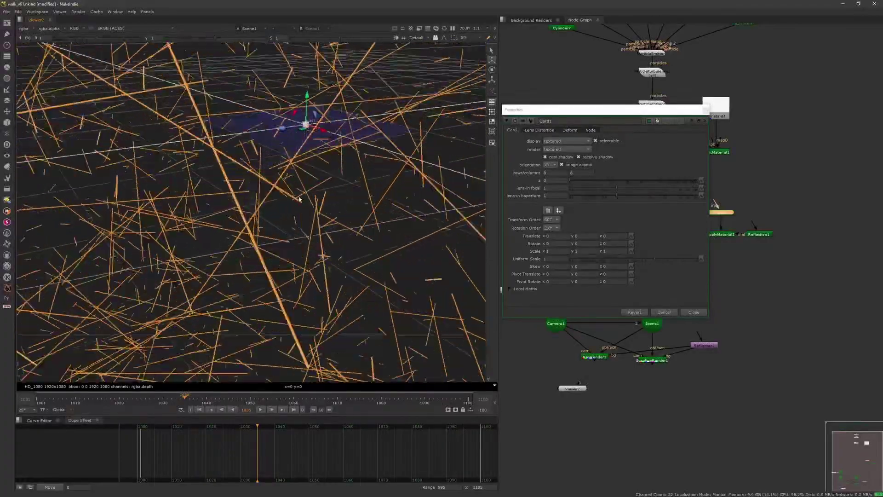
scroll(303, 197, "down", 7)
left_click_drag(295, 206, 361, 162, "ctrl")
scroll(307, 147, "up", 3)
scroll(309, 196, "up", 8)
scroll(292, 203, "down", 8)
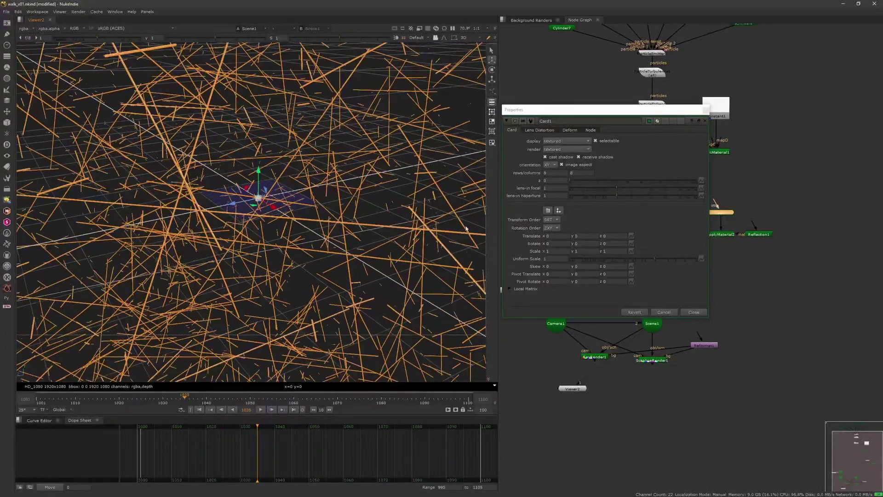
Step: Rotate Card1 to 90 degrees around the X axis
left_click(559, 239)
left_click(557, 243)
type("30")
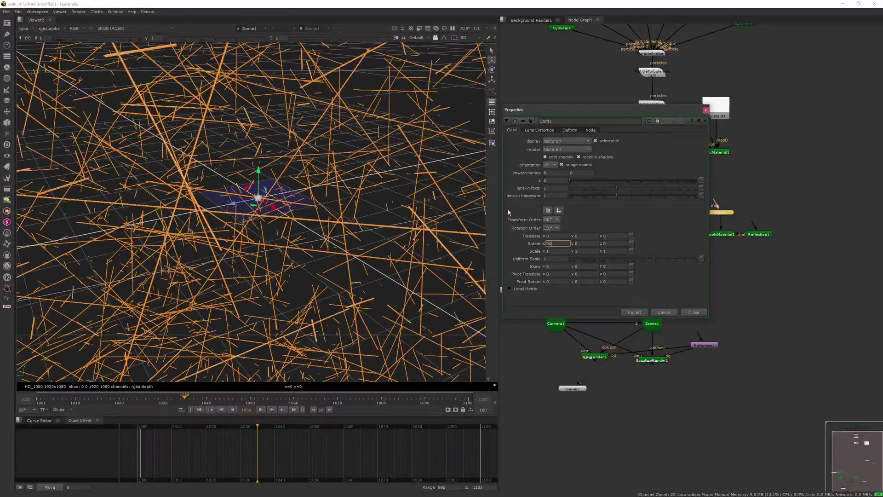
key("Return")
Step: Enlarge Card1 by setting its uniform scale to 1000
key("Tab")
key("Tab")
key("Tab")
key("Tab")
key("Tab")
key("Tab")
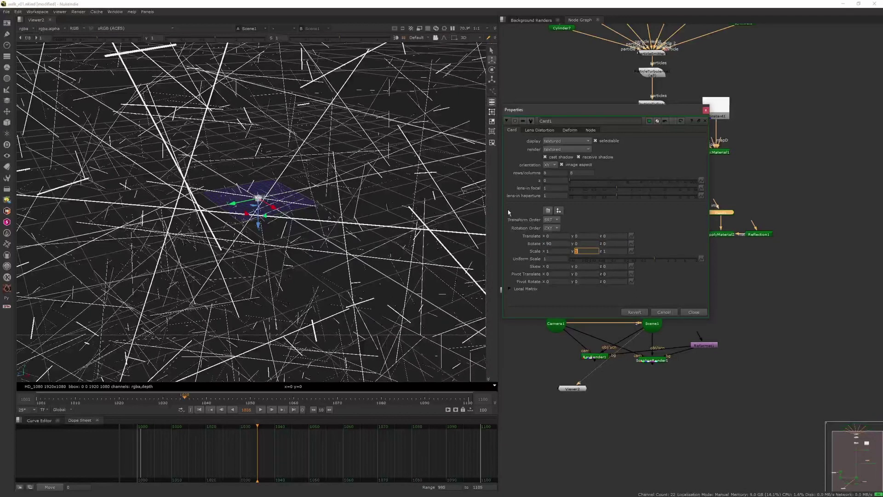
key("Return")
type("1")
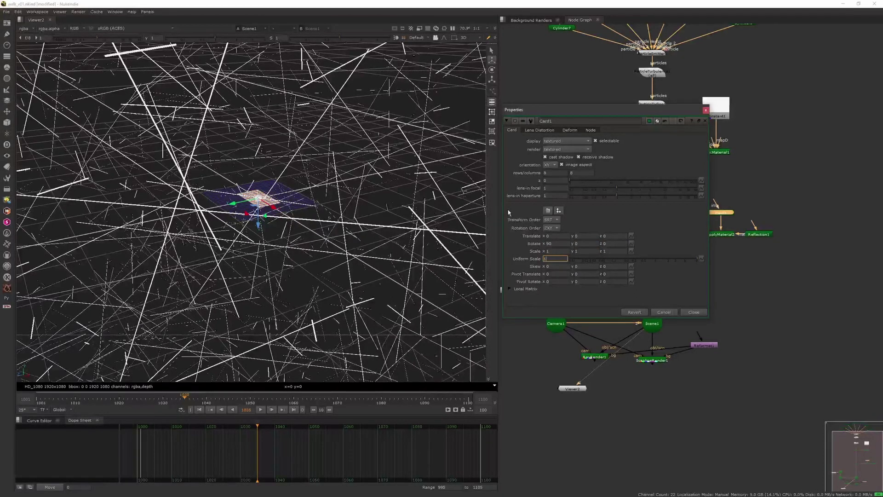
type("000")
key("Return")
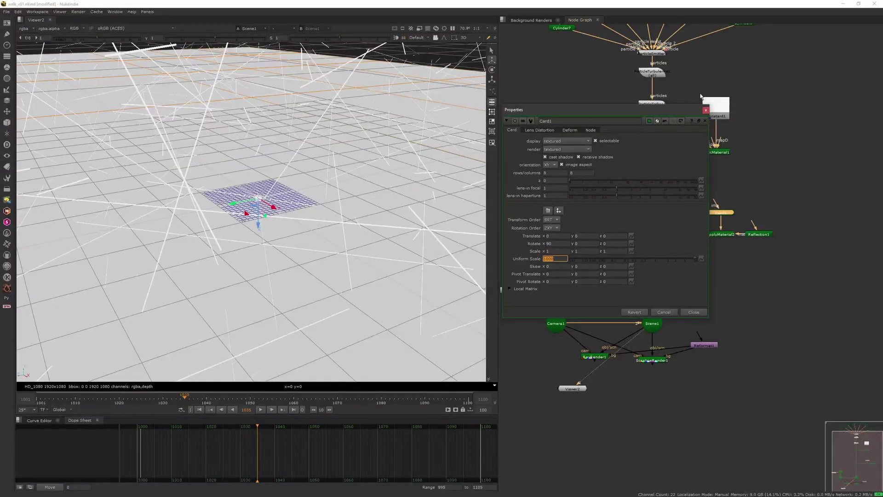
Step: View the enlarged card's reflection in RayRender1's output and move the Card1 node higher above ApplyMaterial2
left_click(594, 356)
key("1")
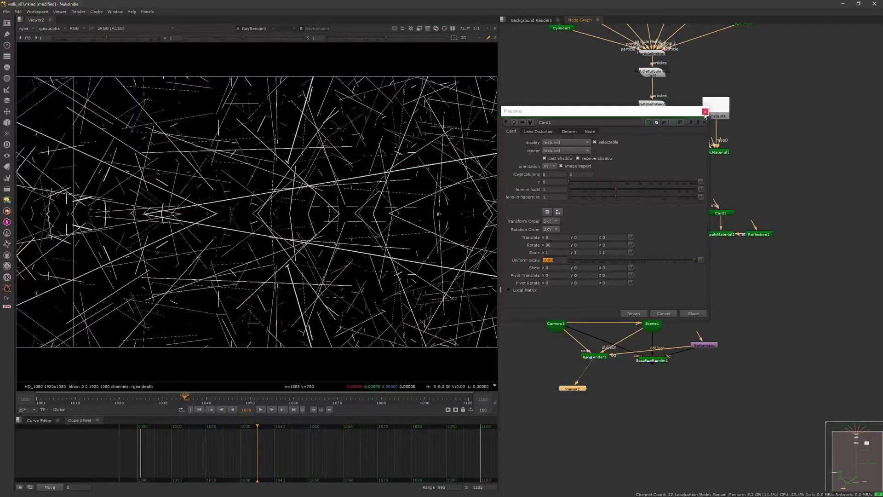
left_click(705, 111)
left_click_drag(723, 214, 723, 199)
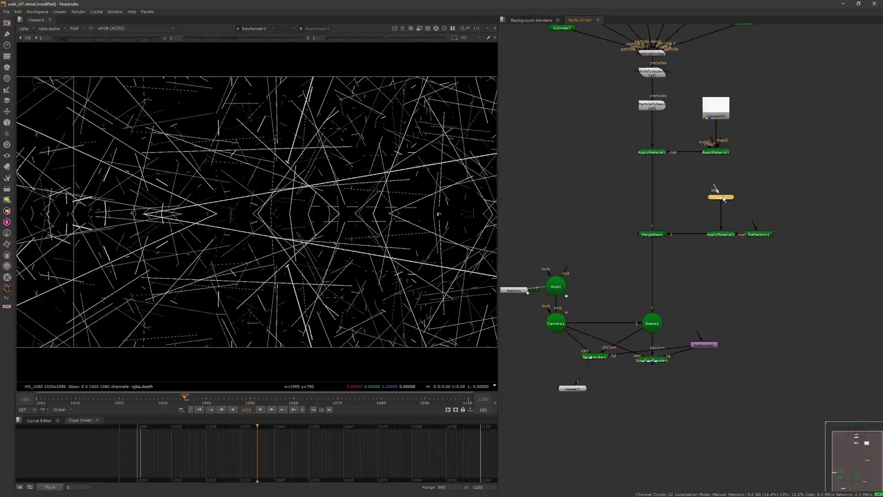
Step: Show the scene in a 3D side view that includes Camera1 and the whole particle cloud
key("Tab")
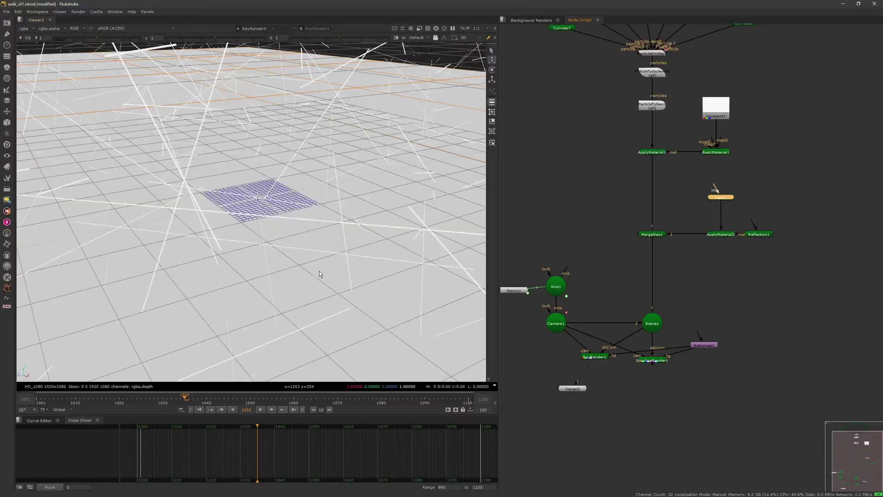
left_click(470, 37)
left_click(481, 59)
scroll(317, 236, "down", 8)
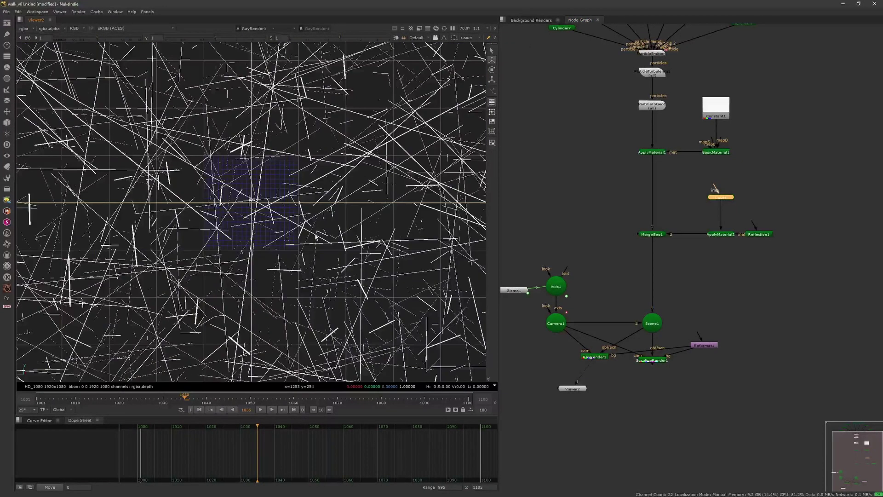
scroll(302, 239, "down", 6)
scroll(230, 226, "up", 3)
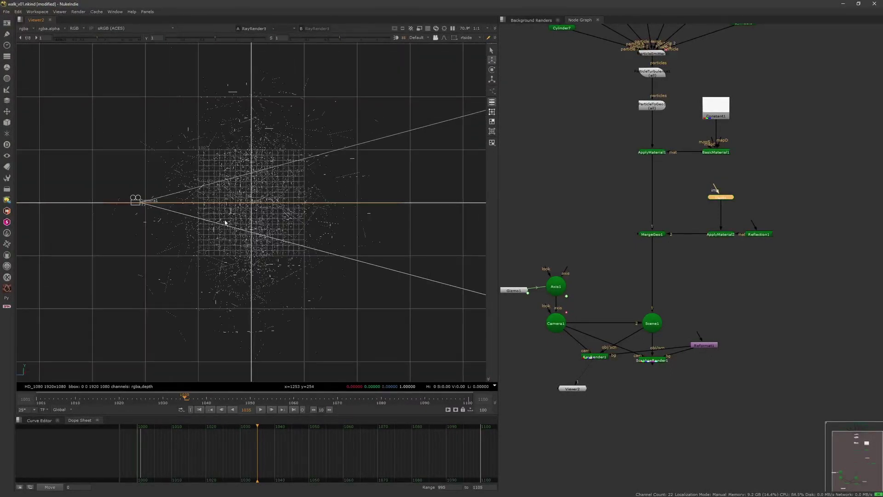
Step: Move the Axis1 and Gizmo1 nodes higher above Camera1 and check Axis1's transform properties
left_click_drag(551, 286, 564, 265)
left_click_drag(514, 290, 515, 268)
double_click(558, 262)
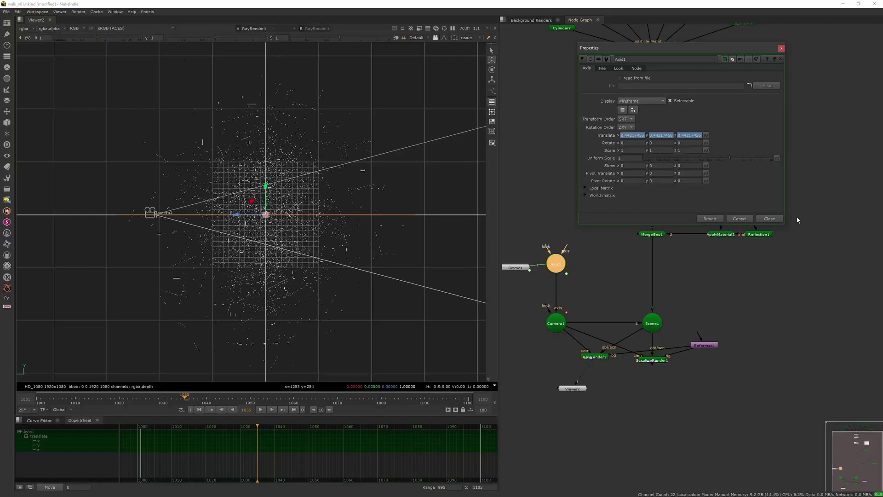
left_click(770, 219)
Step: Insert a new Axis node between Axis1 and Camera1, moving Axis1 and Gizmo1 up to make room
scroll(595, 243, "up", 5)
key("Tab")
type("axis")
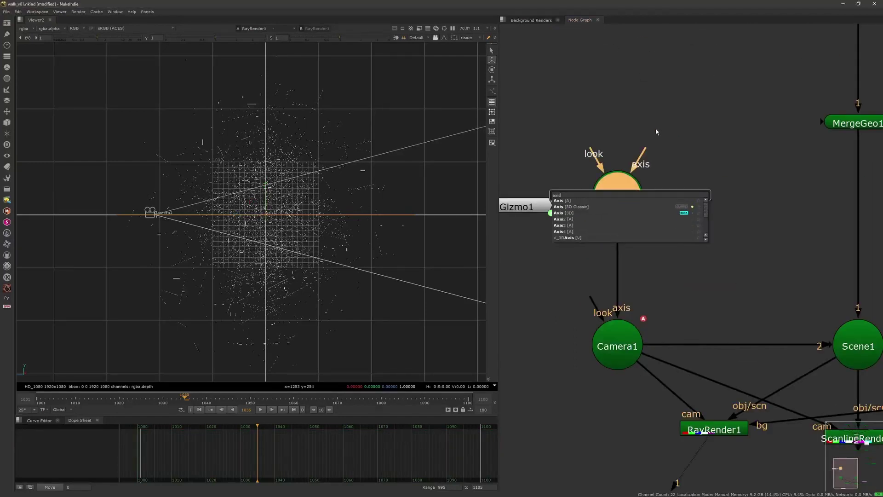
key("Return")
left_click_drag(623, 205, 625, 159)
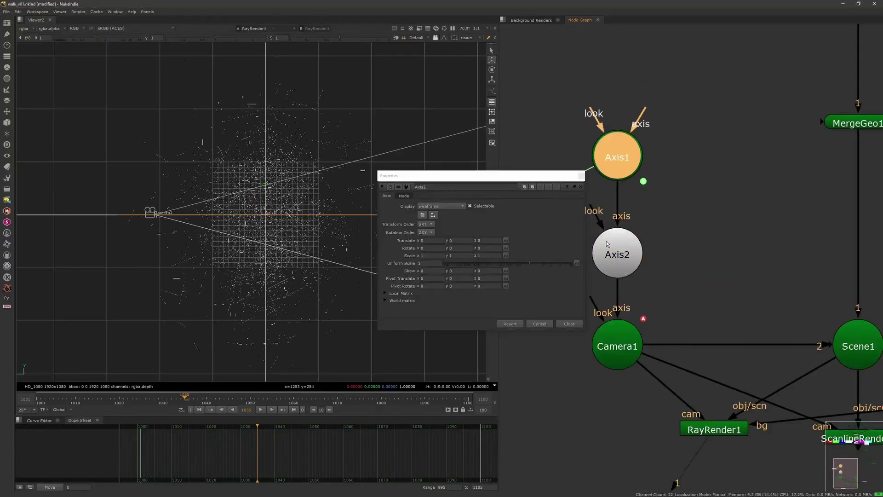
left_click(581, 186)
left_click_drag(525, 207, 530, 140)
Step: Set Axis2's Y translation to 20 and open its X rotation for editing
double_click(609, 248)
type("10")
key("Return")
type("20")
key("Return")
left_click(424, 248)
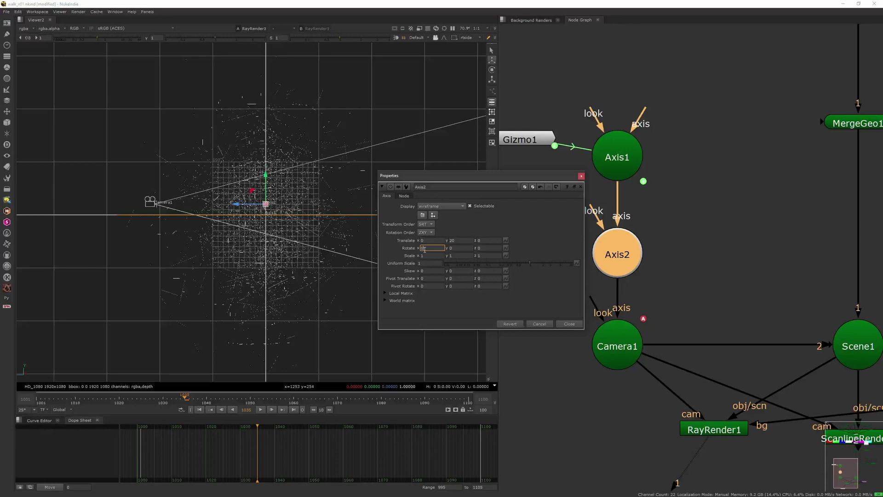
Step: Try an X rotation of -3 on Axis2 and view the tilted camera's render
key("Return")
type("-3")
key("Return")
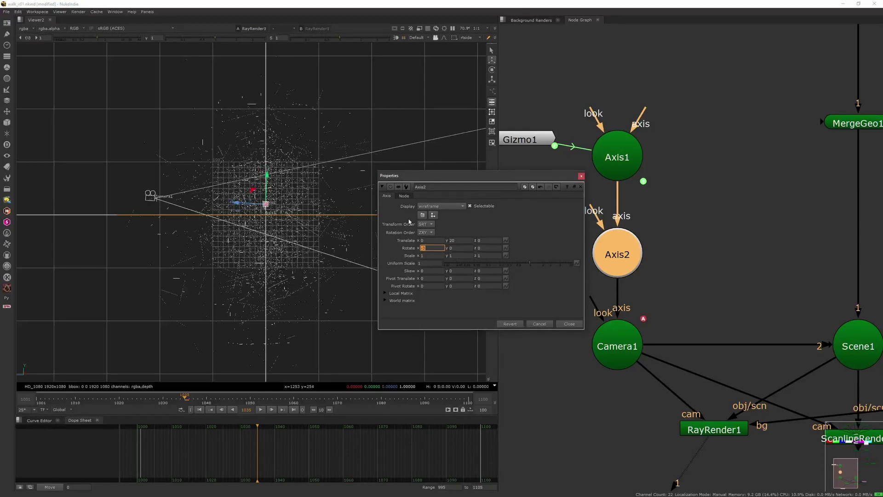
left_click(581, 177)
scroll(644, 249, "down", 5)
middle_click_drag(667, 285, 640, 196)
scroll(658, 216, "up", 1)
left_click(623, 258)
key("Tab")
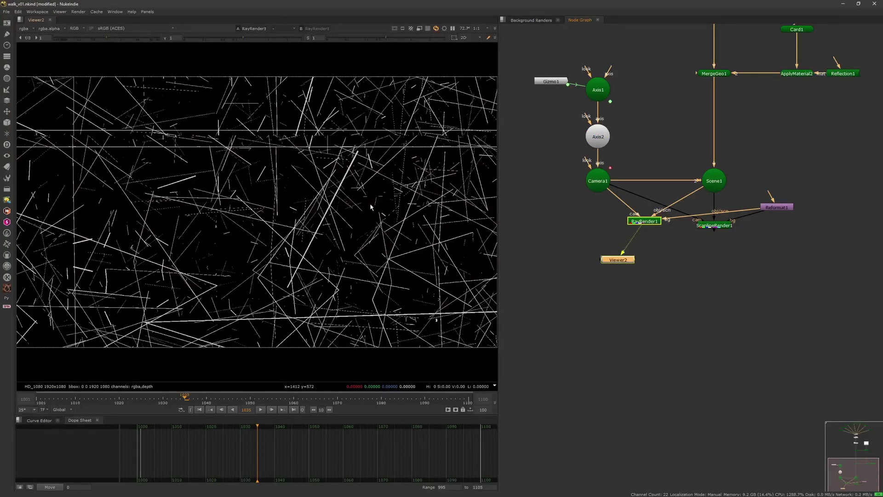
Step: Set Axis2's X rotation to 0 and close its properties
double_click(598, 137)
type("-3")
key("Return")
type("0")
key("Return")
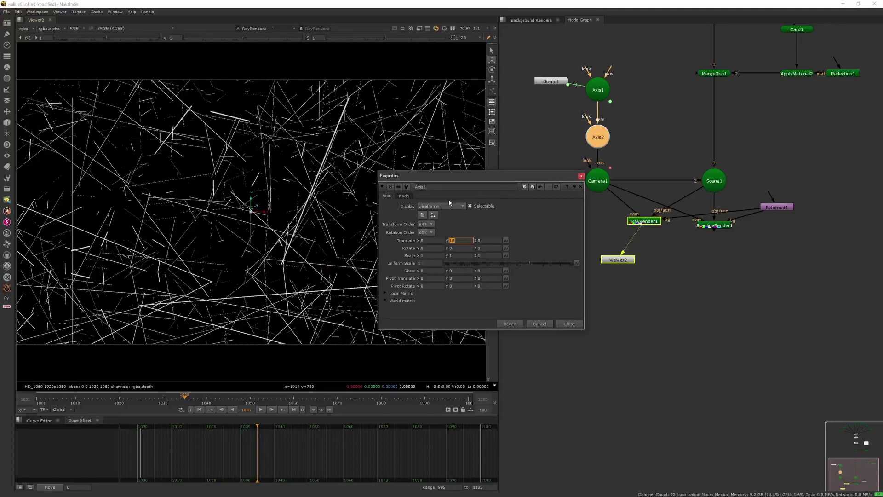
left_click(580, 176)
left_click(596, 216)
scroll(640, 252, "down", 2)
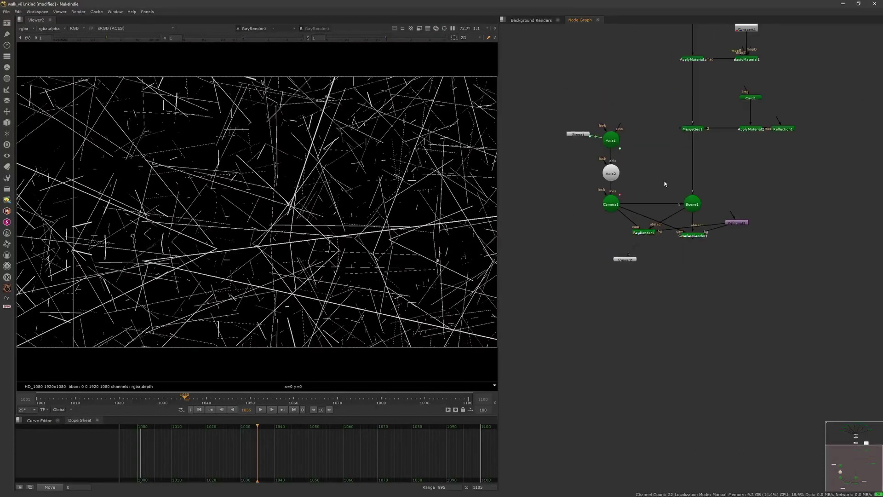
Step: Display Scene1 in the 3D viewer and examine the ground card among the particles
scroll(752, 103, "up", 1)
middle_click_drag(751, 103, 705, 118)
left_click(633, 237)
key("1")
scroll(415, 189, "down", 5)
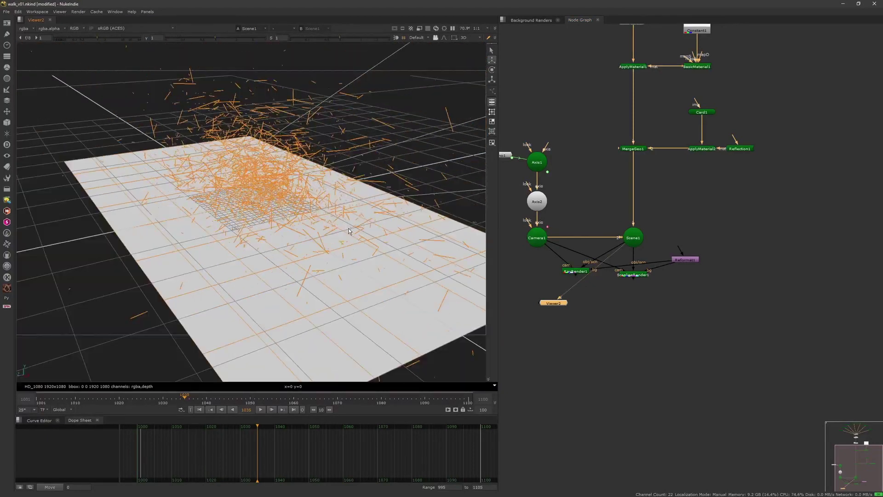
left_click_drag(355, 232, 440, 290, "ctrl")
left_click(439, 290)
scroll(326, 250, "up", 3)
Step: Duplicate Card1 and MergeGeo1, and feed both cards through the new merge node into ApplyMaterial2
left_click_drag(702, 112, 702, 102)
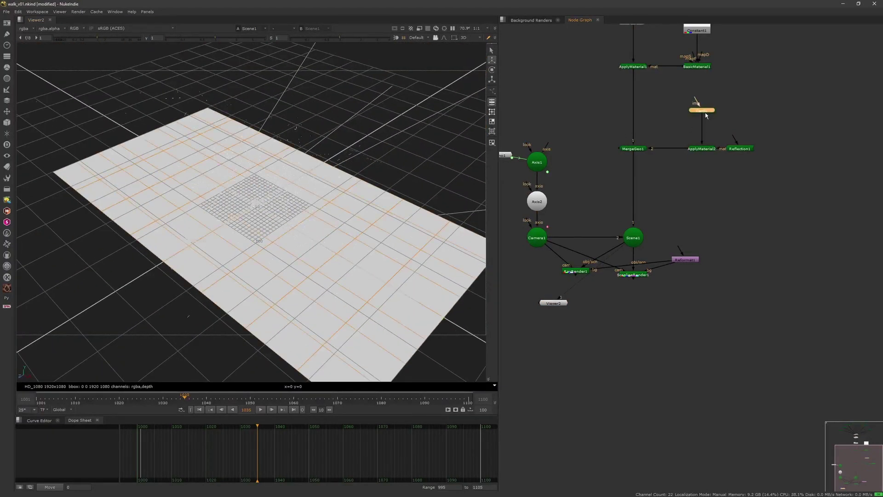
left_click(669, 107)
key("ctrl+v")
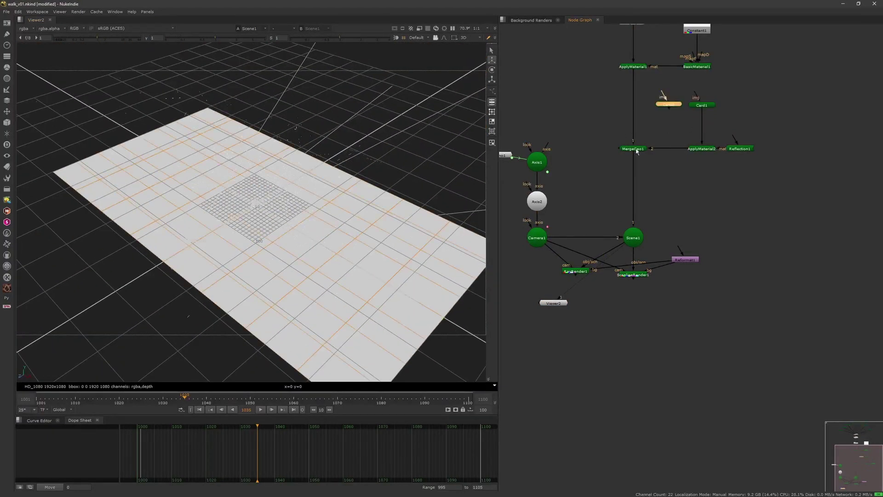
left_click(635, 150)
key("ctrl+c")
left_click(670, 127)
key("ctrl+v")
left_click_drag(671, 127, 760, 101)
Step: Stand Card2 upright in Scene1 by setting its rotation to X 0 and Y 90
double_click(759, 99)
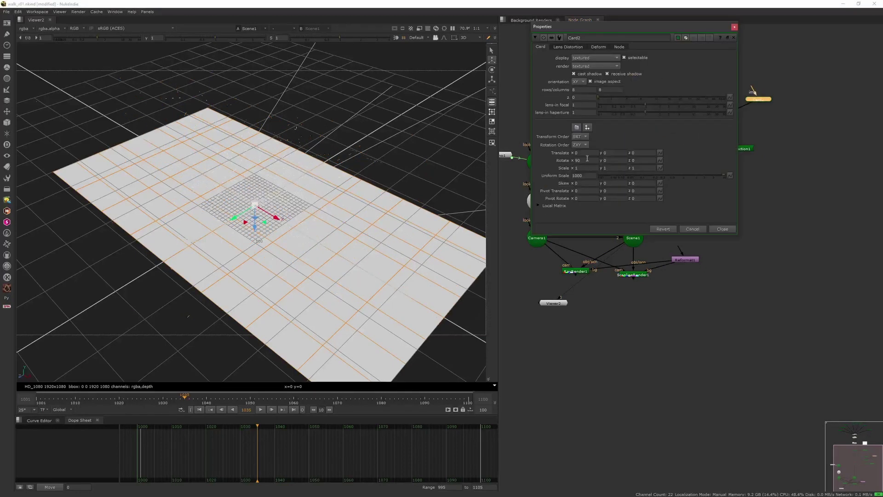
scroll(318, 247, "down", 3)
left_click_drag(319, 248, 276, 221, "ctrl")
left_click(723, 230)
left_click(635, 239)
key("1")
left_click_drag(410, 197, 361, 248, "ctrl")
double_click(758, 99)
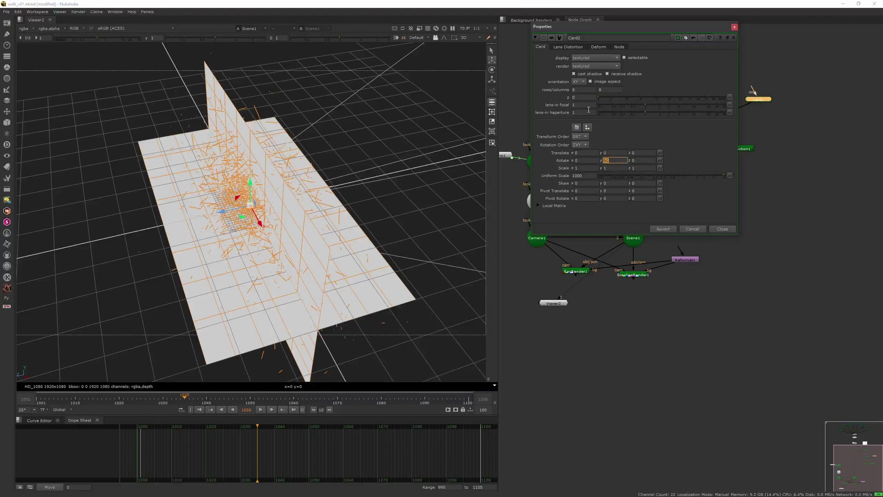
Step: Move Card2 to about X -162 and Z -298, and view the RayRender1 output
left_click_drag(299, 236, 285, 180, "ctrl")
scroll(311, 211, "down", 3)
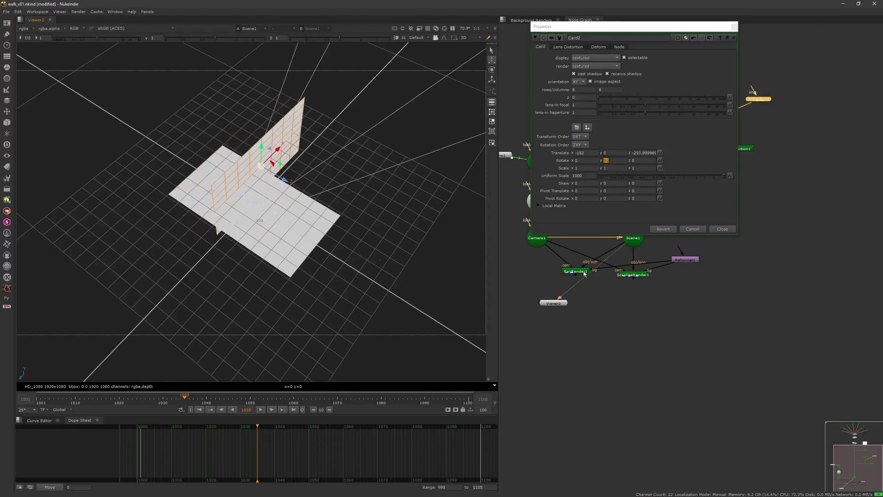
left_click(581, 272)
key("1")
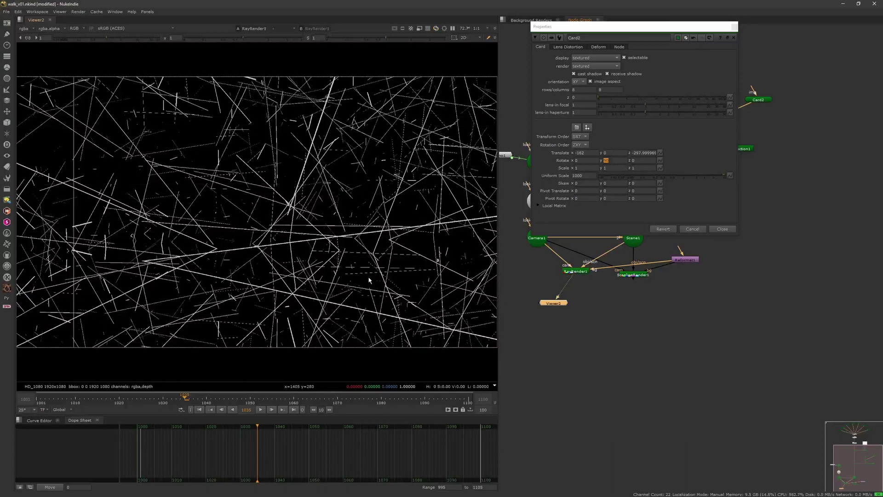
Step: Shift Card2 along X to about -38, checking its position against the render
key("Tab")
scroll(322, 190, "up", 5)
right_click_drag(321, 190, 367, 143, "alt")
left_click(617, 159)
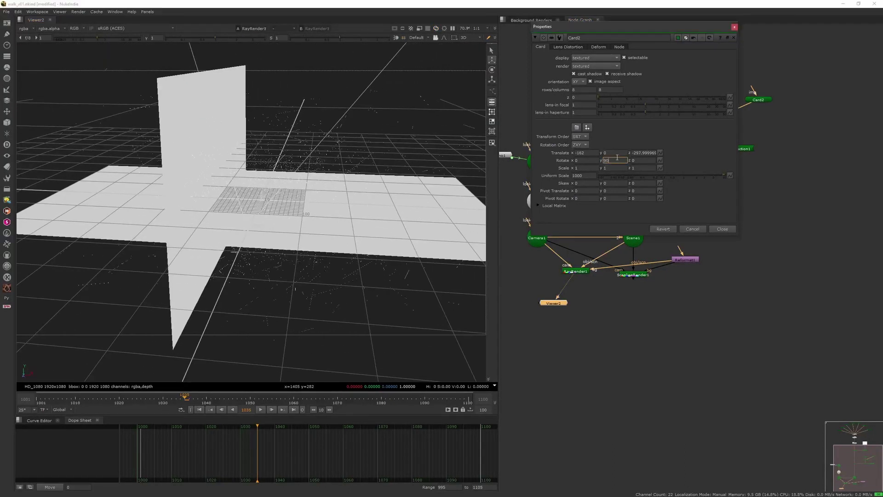
left_click(757, 99)
left_click_drag(249, 168, 331, 198)
key("Tab")
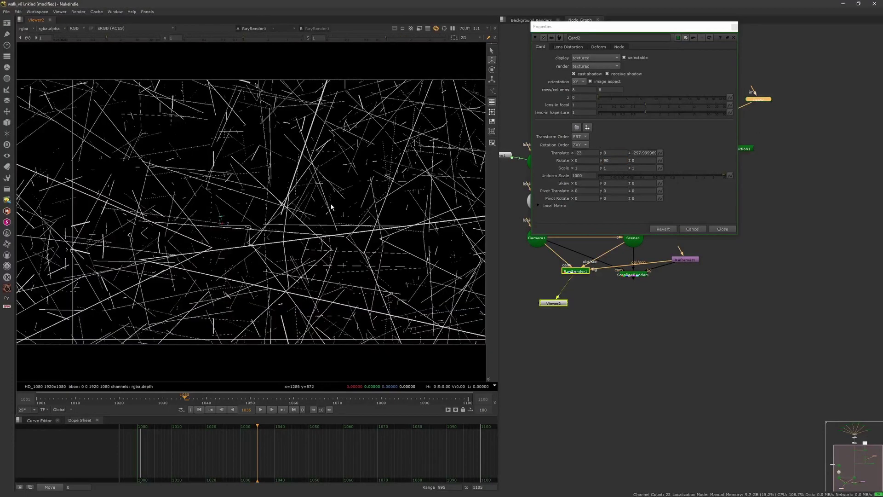
key("Tab")
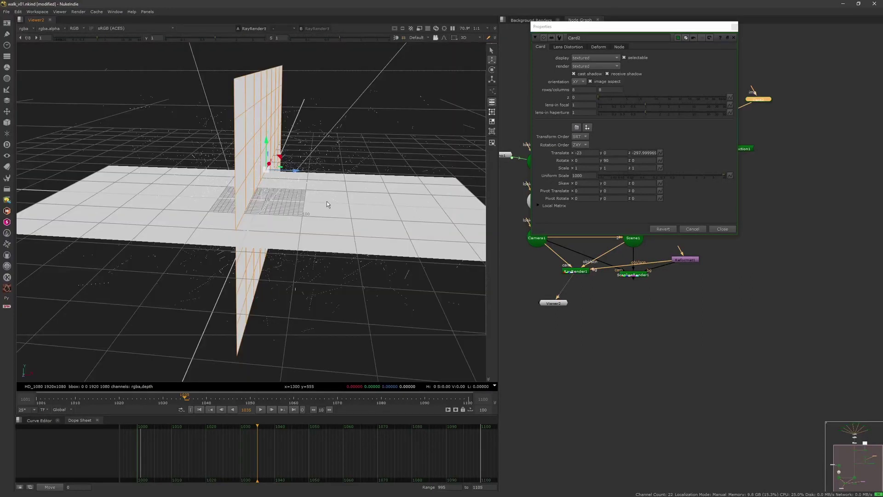
left_click_drag(295, 173, 289, 172)
Step: Tilt Card2 by trying an X rotation of 45 and settling on 10
double_click(581, 160)
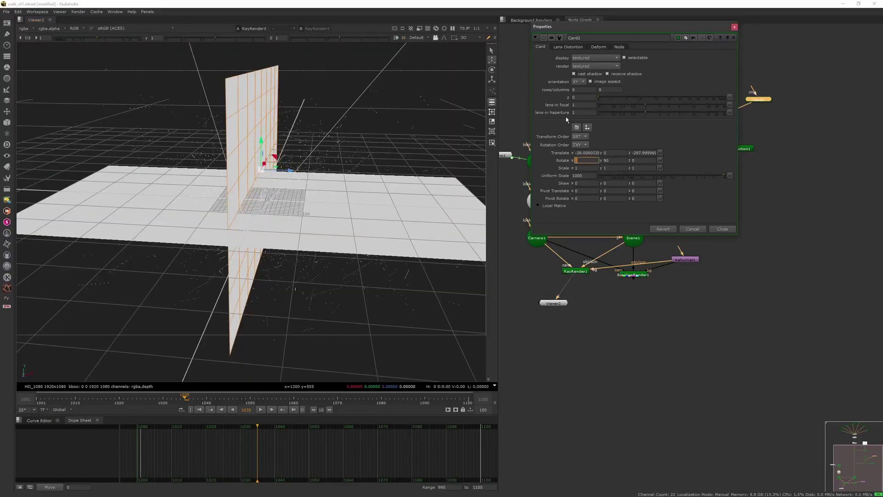
type("45")
key("Return")
type("10")
key("Return")
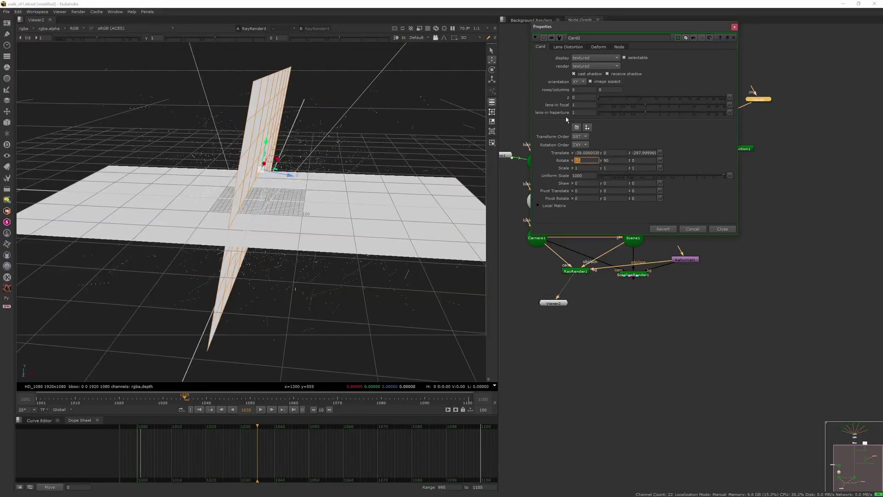
Step: Set Card2's Y rotation to 75 after trying 45 and 25, and view the RayRender1 output
type("45")
key("Return")
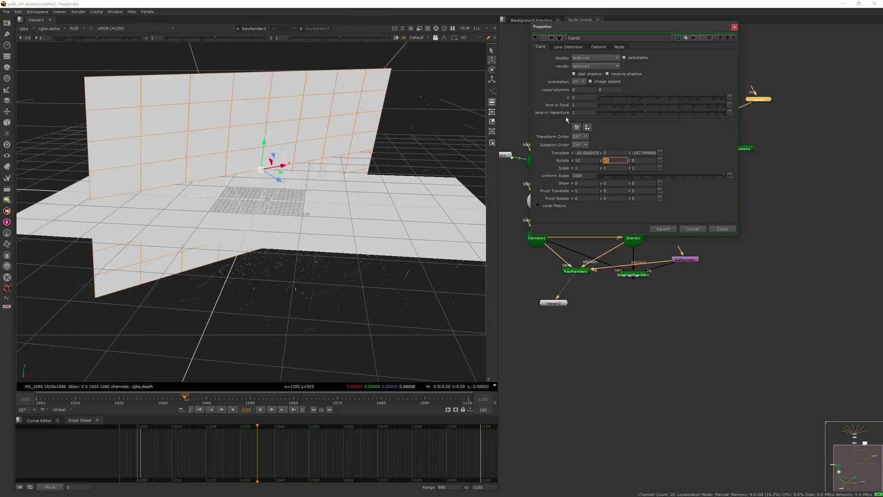
type("25")
key("Return")
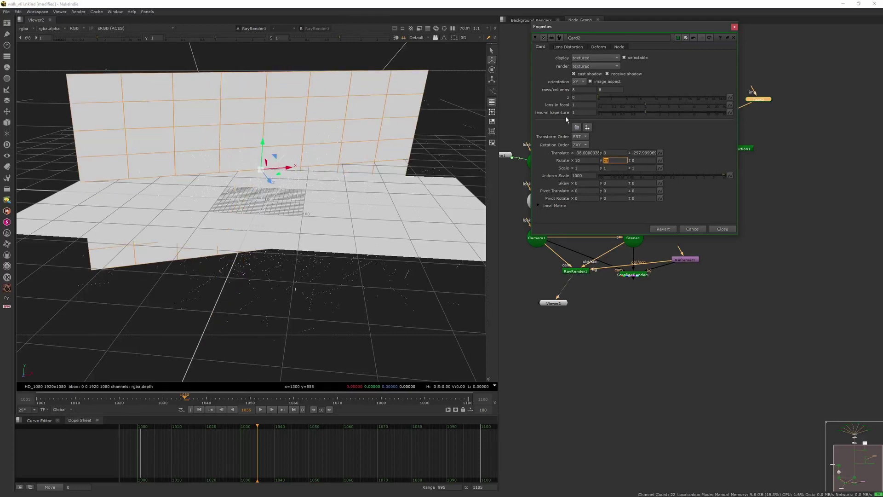
type("75")
key("Return")
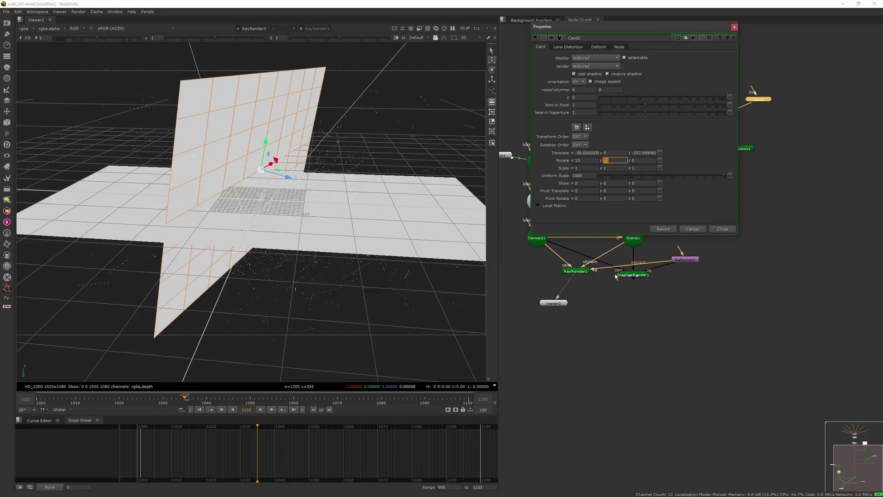
left_click(582, 271)
key("1")
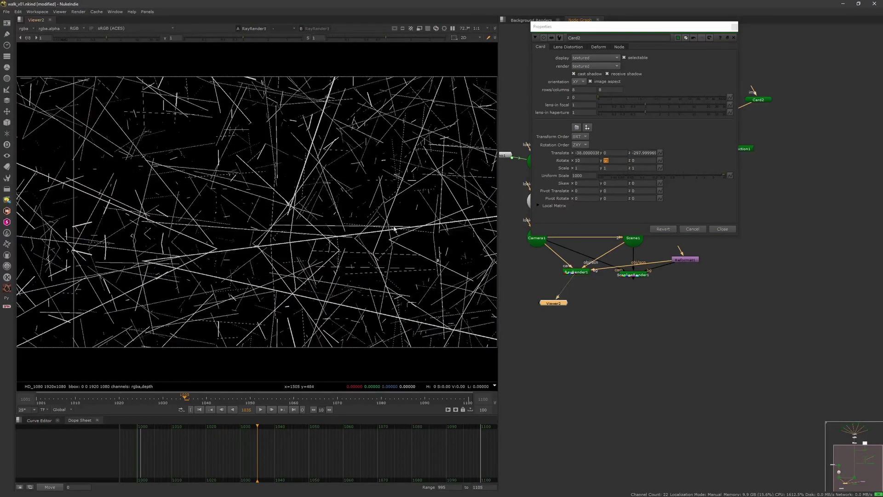
Step: Delete ScanlineRender1 and place RayRender1 directly beneath Scene1 in the node graph
left_click(704, 231)
left_click(628, 275)
key("Delete")
left_click_drag(585, 274, 692, 267)
left_click(731, 207)
Step: Duplicate Card2, connect the copy to MergeGeo2, and arrange the three cards in a row above it
middle_click_drag(762, 137, 757, 213)
left_click_drag(703, 184, 702, 174)
left_click_drag(758, 178, 744, 176)
left_click(768, 172)
key("ctrl+v")
left_click_drag(676, 246, 802, 154)
left_click_drag(748, 174, 691, 174)
left_click(792, 187)
Step: Display Scene1 and set Card3's rotation to X -10 and Y -75
left_click(626, 314)
key("1")
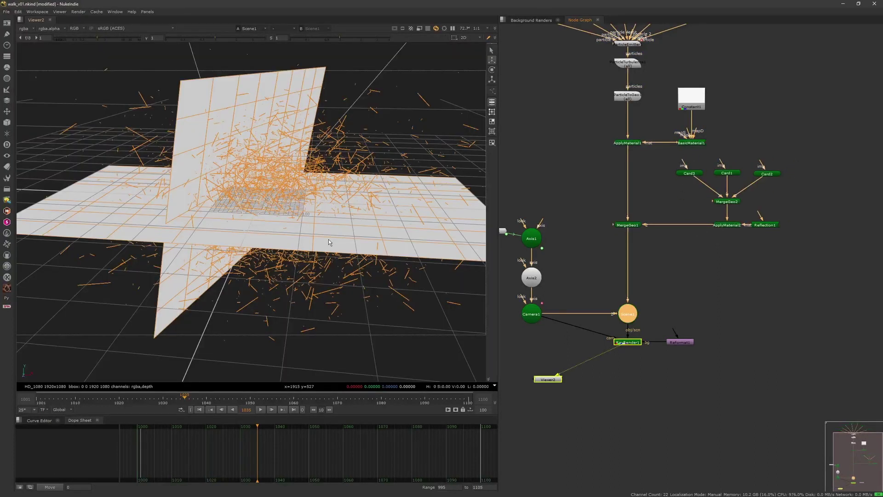
double_click(692, 174)
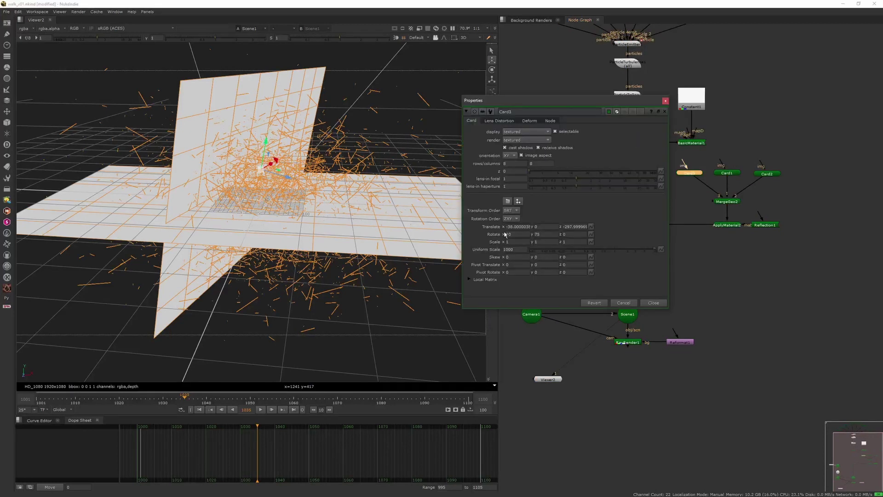
type("-1")
key("Tab")
type("-")
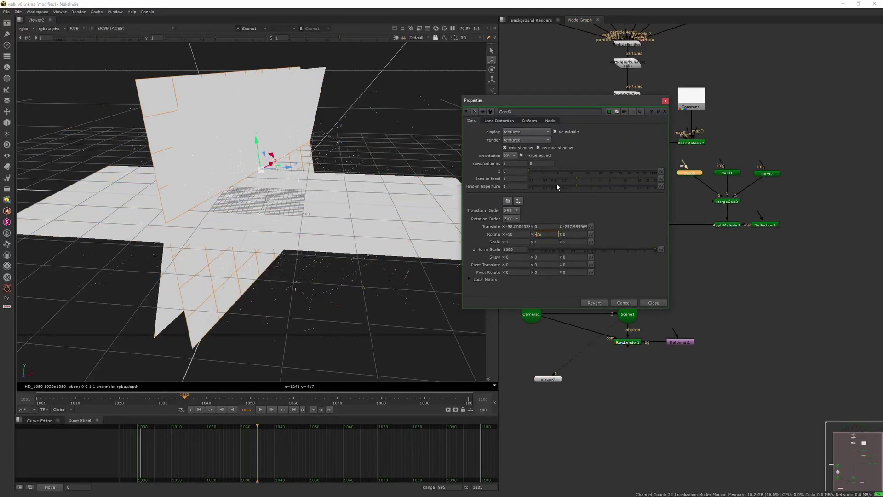
key("Return")
Step: Move Card3 to about X 141 and Z -324, and set its X rotation to 20
left_click_drag(262, 173, 324, 171)
left_click_drag(360, 167, 374, 212, "ctrl")
left_click_drag(515, 234, 495, 234)
type("10")
key("Return")
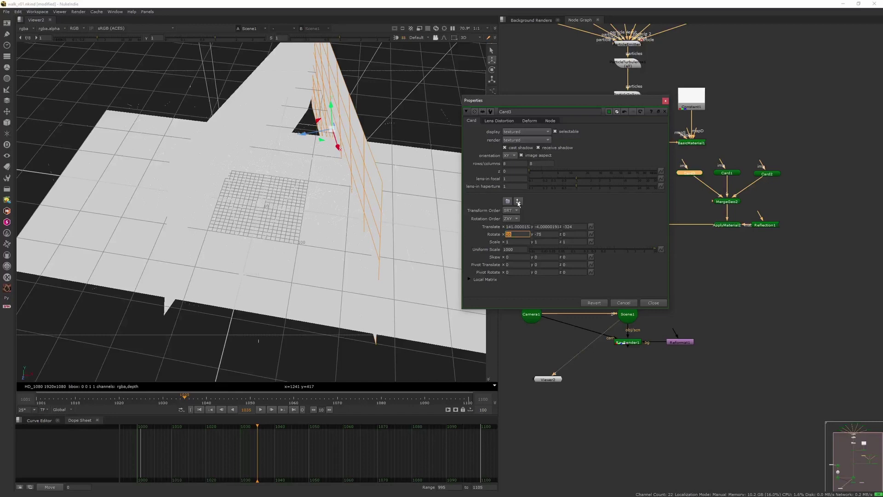
Step: Reposition Card3 to about Y -32 and Z -304, and view the RayRender1 output
left_click_drag(301, 267, 276, 202, "ctrl")
key("Tab")
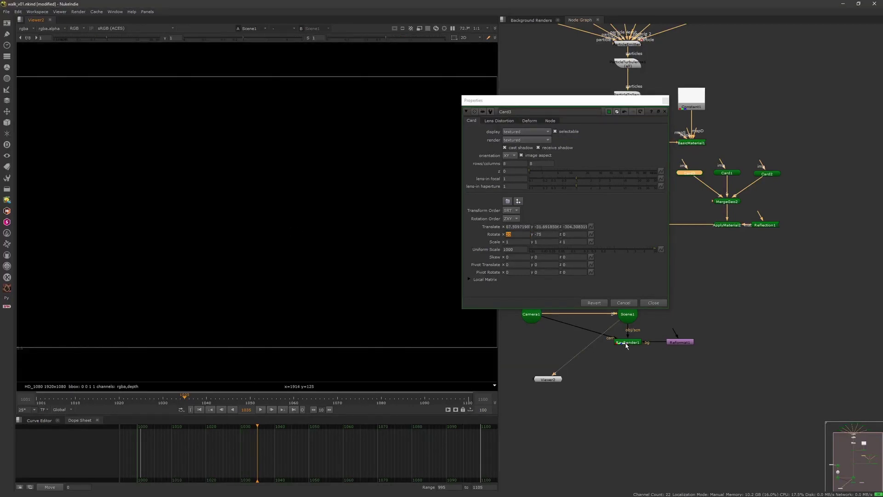
left_click(626, 344)
key("1")
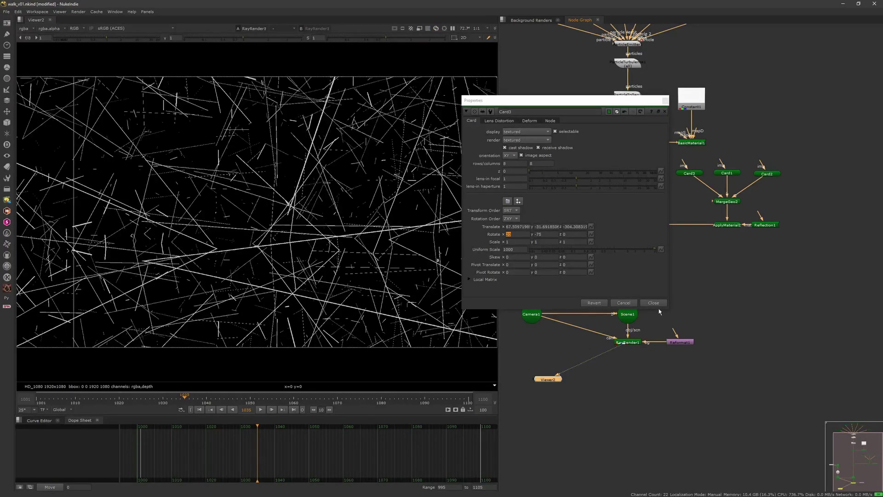
Step: Disable and re-enable Card3 to compare the render with and without its reflections
left_click(654, 303)
left_click(692, 173)
key("d")
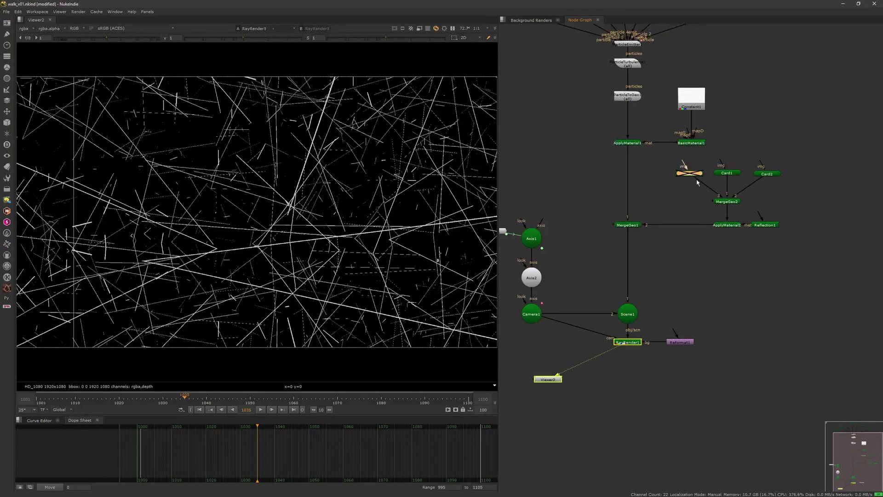
key("d")
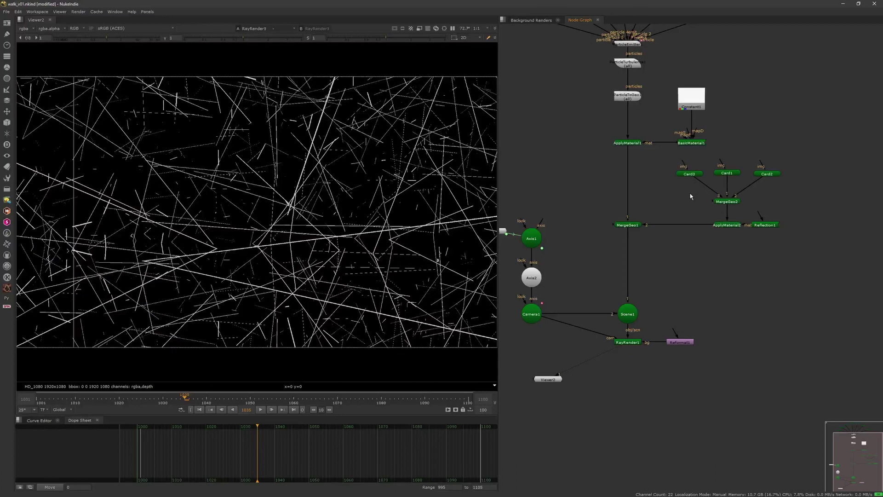
Step: Look at Scene1 through Camera1 and open Card3's properties
left_click(628, 315)
key("1")
left_click(419, 37)
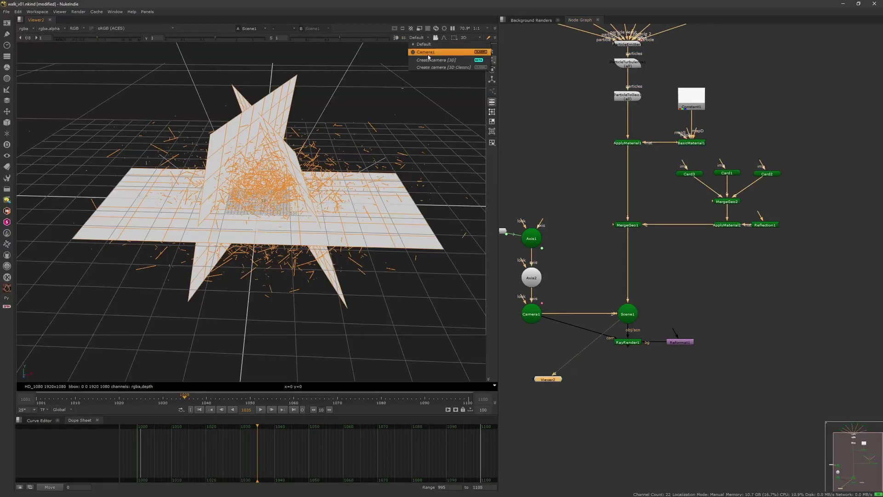
left_click(430, 53)
double_click(689, 174)
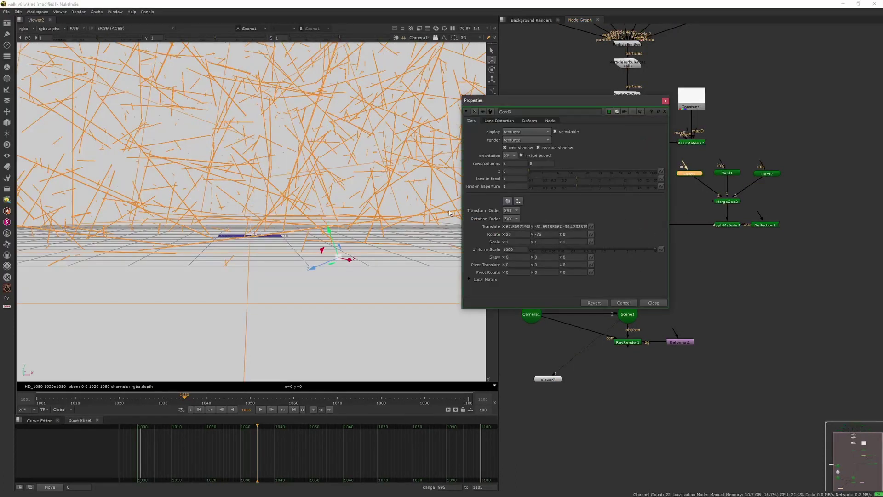
Step: Move Card3 to about Y -28 and Z -304 in the camera view, and view the RayRender1 output
left_click(435, 38)
scroll(348, 202, "down", 2)
left_click_drag(329, 238, 312, 242)
left_click(630, 344)
key("1")
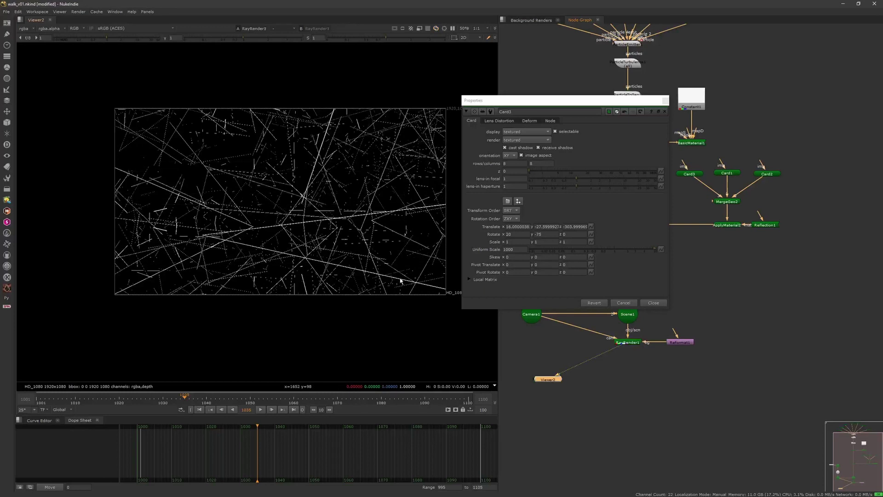
Step: Check the render at about frames 1058 and 1066, and close Card3's properties
left_click(284, 398)
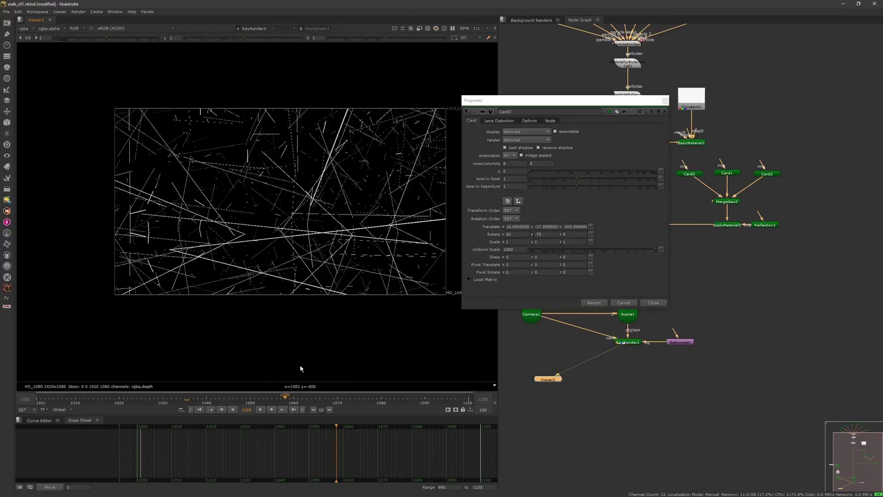
left_click_drag(319, 403, 320, 403)
left_click(655, 302)
Step: Open ParticleEmitter1's properties and go to the previous keyframe at frame 1001
middle_click_drag(669, 294, 673, 371)
left_click(633, 174)
key("d")
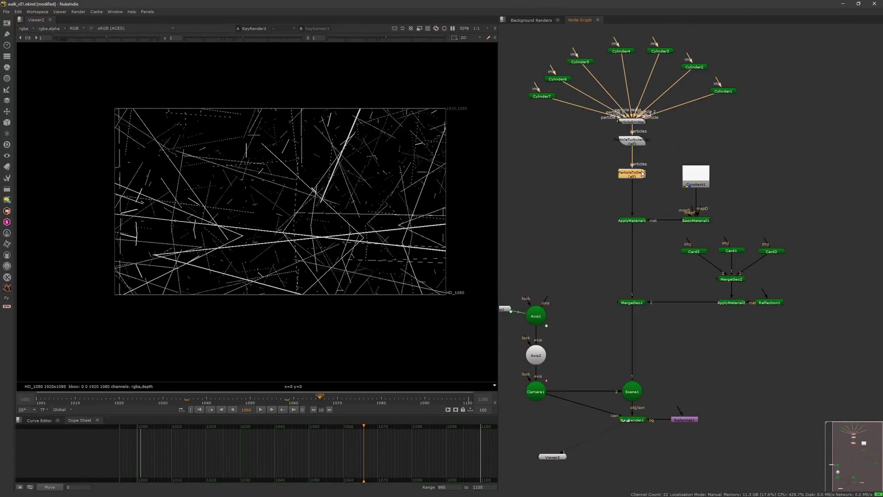
double_click(637, 125)
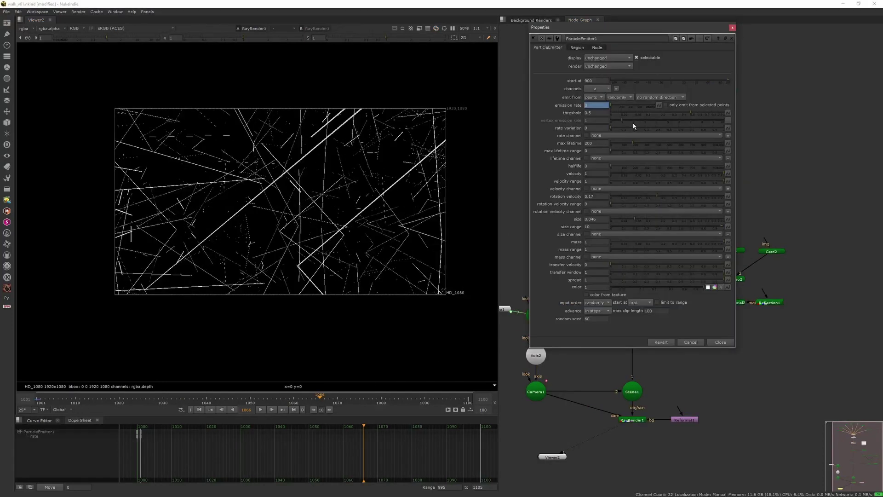
left_click_drag(625, 176, 785, 177)
left_click(211, 409)
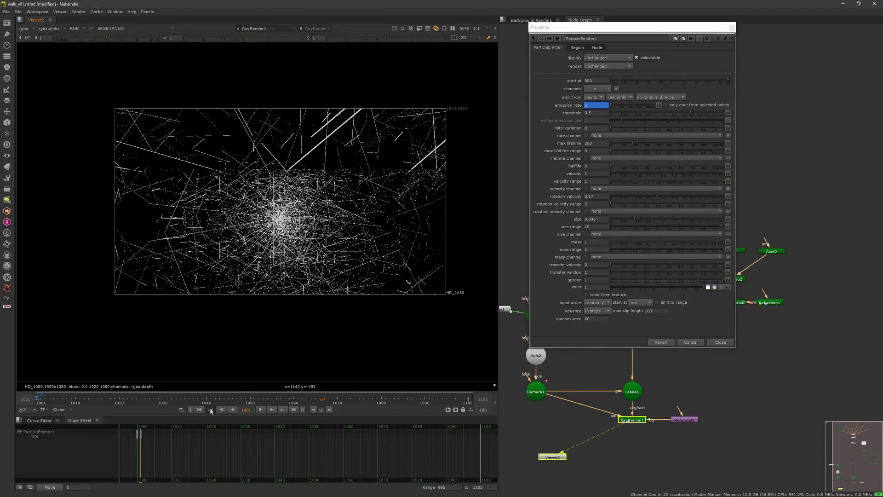
Step: Key the emitter's velocity at frame 1001 and try lowering it to about 0.03
right_click(594, 174)
left_click(607, 176)
left_click(272, 409)
left_click(221, 409)
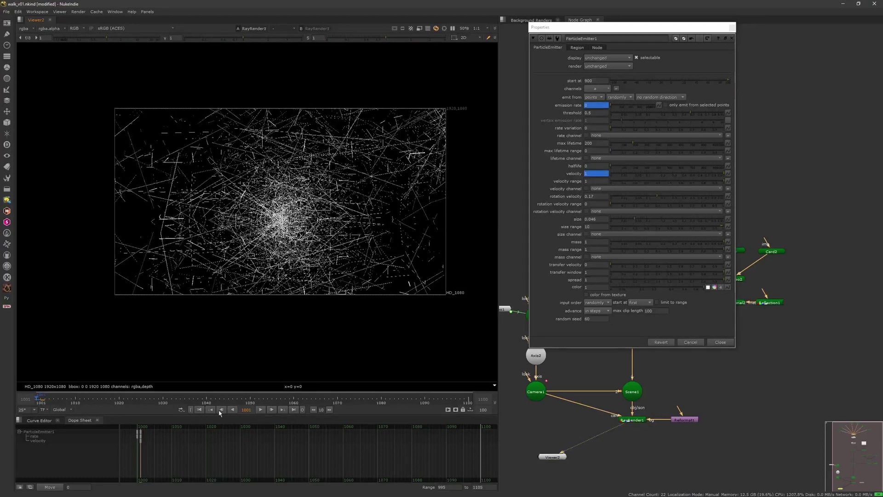
left_click_drag(141, 442, 138, 443)
left_click(619, 176)
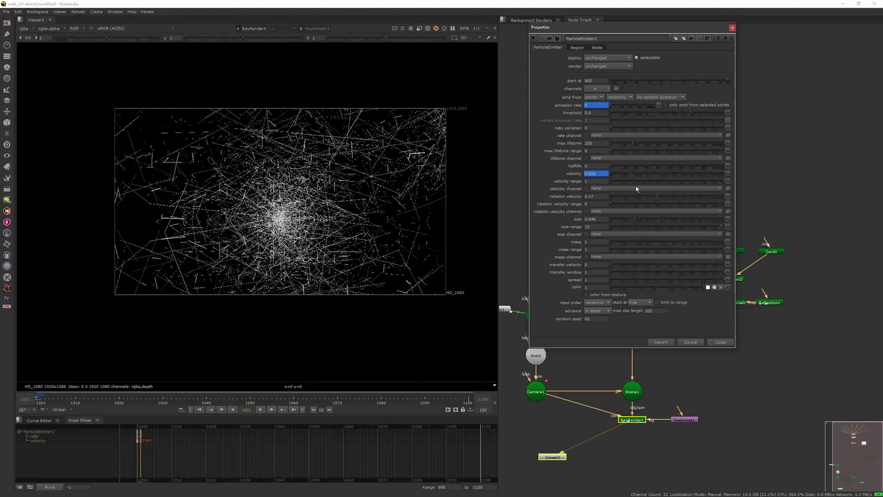
Step: Preview the render around frame 1033 and in playback, and replace the velocity animation with a constant 0.05
left_click(177, 398)
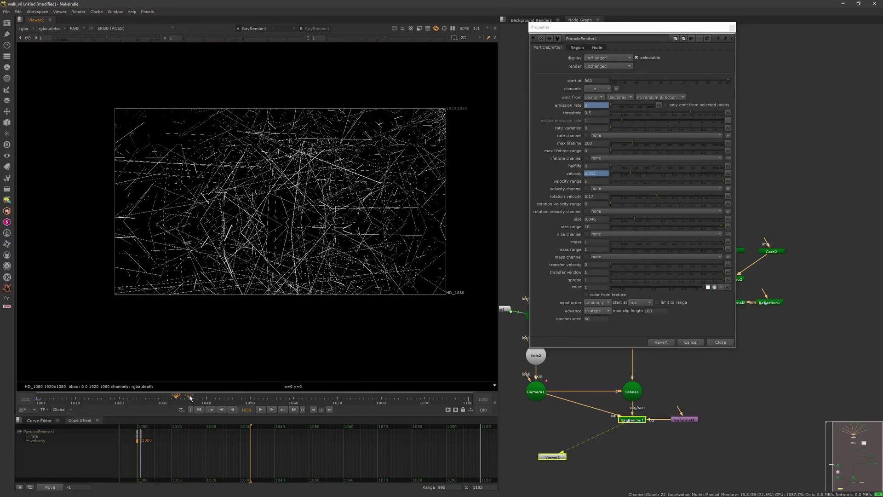
left_click(260, 409)
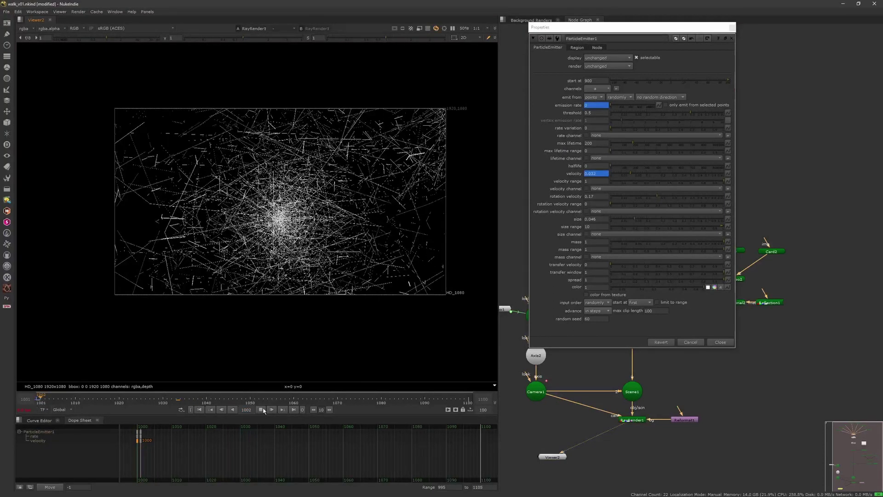
left_click(261, 409)
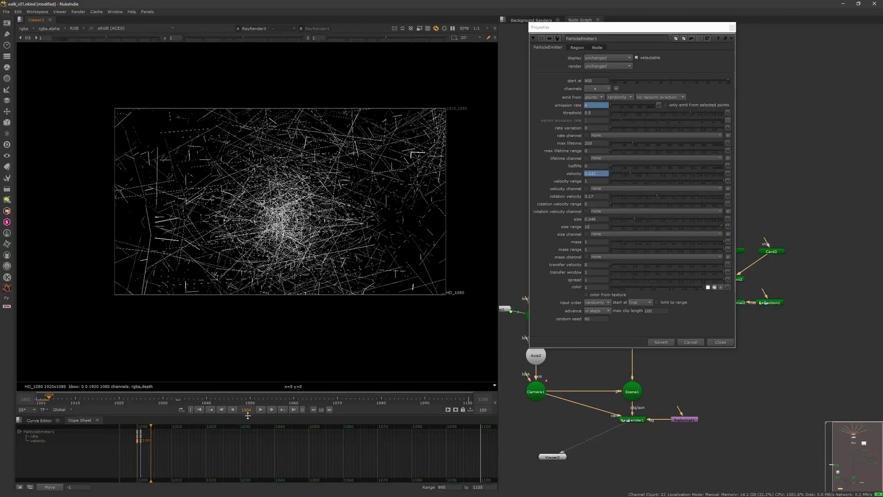
left_click(628, 174, "ctrl")
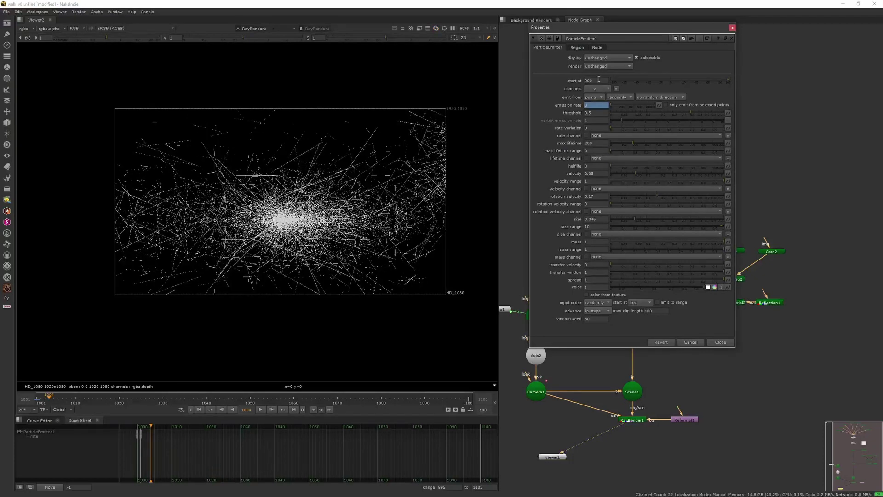
Step: Set the emitter's start frame to 800, go to frame 940, and set the velocity to 1
type("00")
key("Return")
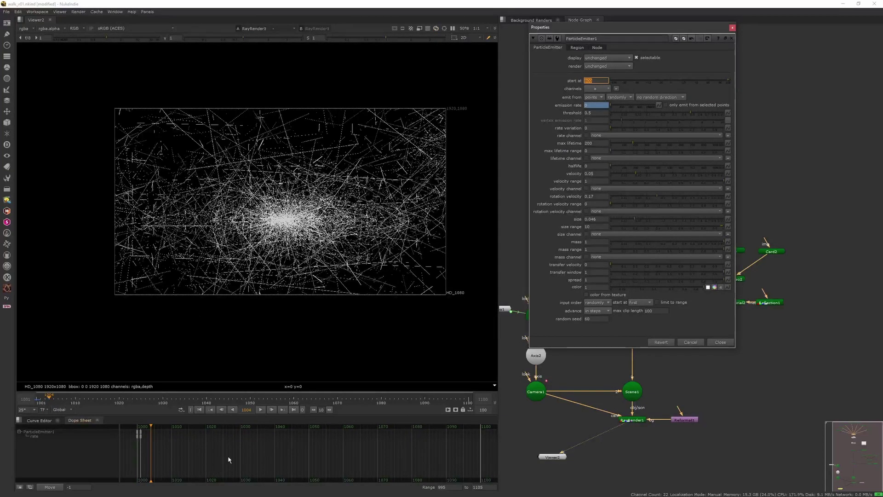
middle_click_drag(134, 465, 278, 446)
middle_click_drag(204, 446, 287, 446)
left_click(142, 428)
left_click(667, 174)
double_click(603, 174)
type("1")
key("Return")
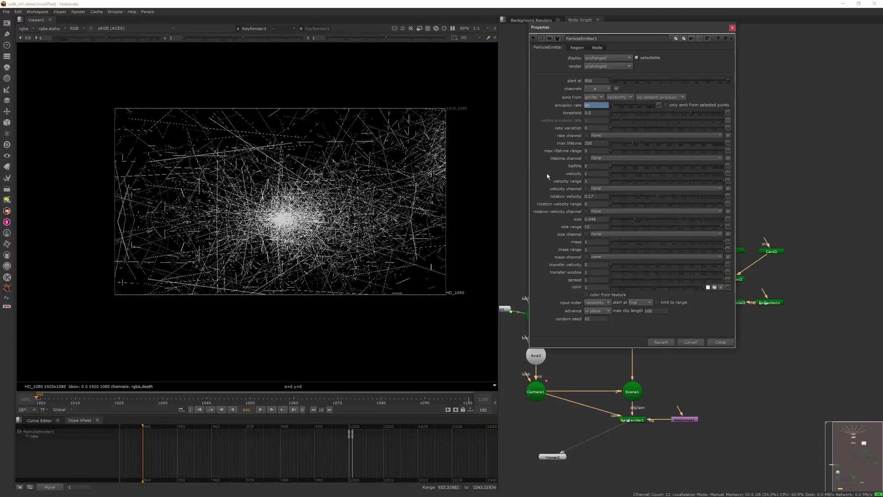
Step: Key the emitter's velocity of 1 at frame 940 and try dropping it to about 0.005 at frame 1000
left_click(593, 174)
right_click(594, 174)
left_click(616, 178)
scroll(205, 468, "down", 2)
middle_click_drag(206, 468, 258, 462)
scroll(258, 462, "up", 2)
left_click(280, 428)
middle_click(285, 429)
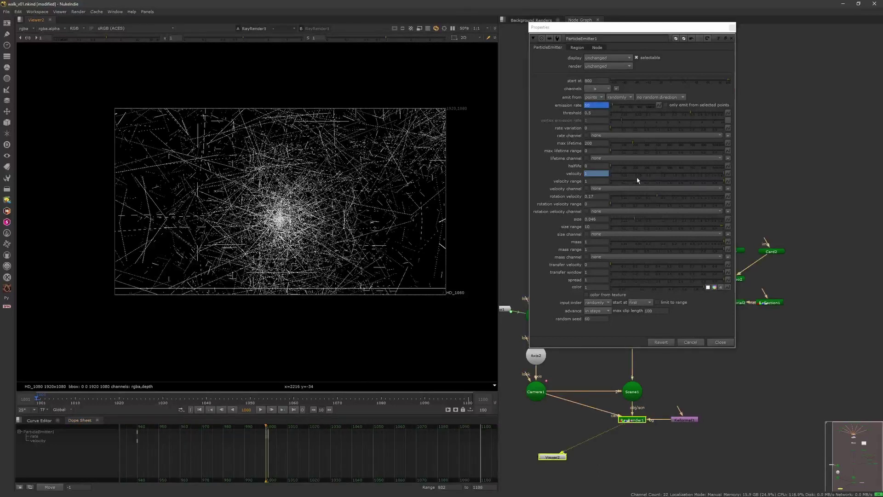
left_click(618, 174)
Step: Check the render around frame 1039 and in playback, and close the emitter's properties
left_click_drag(181, 400, 202, 399)
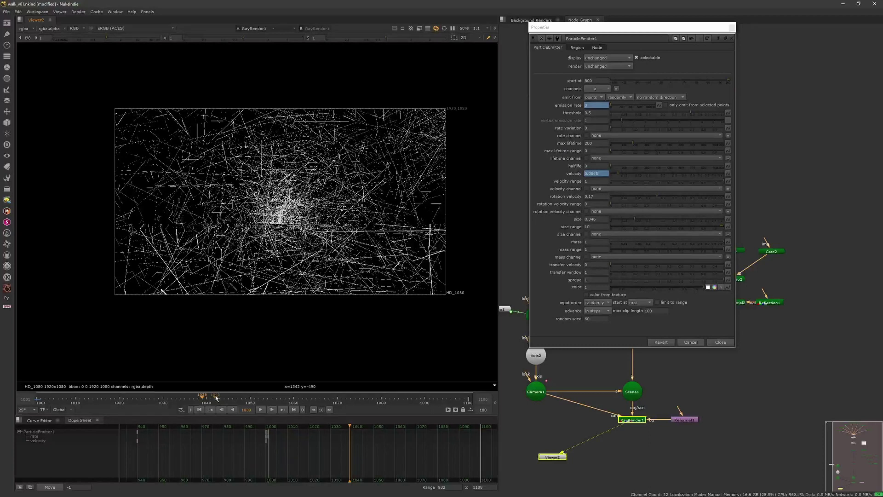
left_click(261, 410)
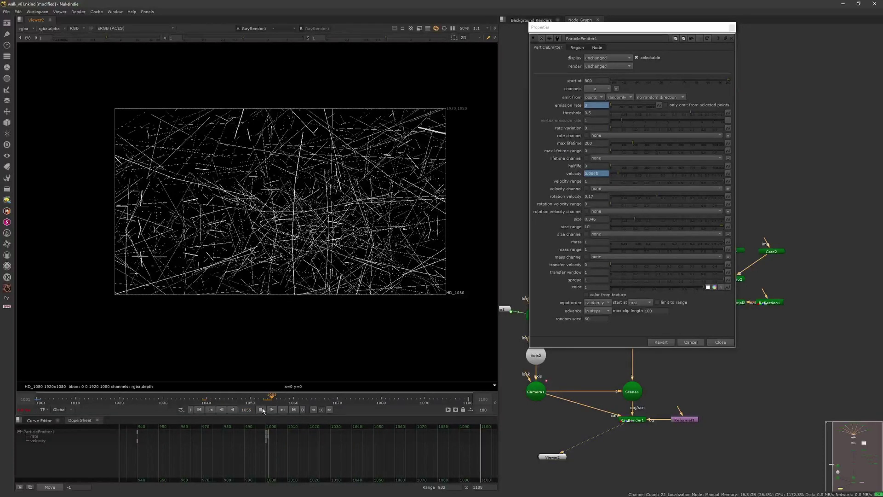
left_click(731, 27)
middle_click_drag(366, 284, 342, 294)
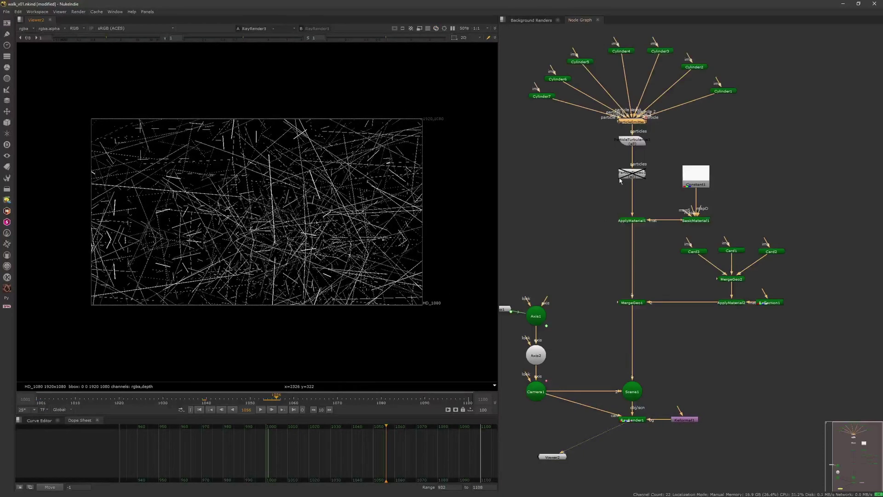
Step: Insert a ParticleDrag node between ParticleTurbulence1 and ParticleToGeo1
scroll(633, 164, "up", 3)
left_click(637, 190)
key("d")
left_click(600, 156)
key("Tab")
type("drag")
left_click(552, 162)
left_click_drag(603, 159, 636, 156)
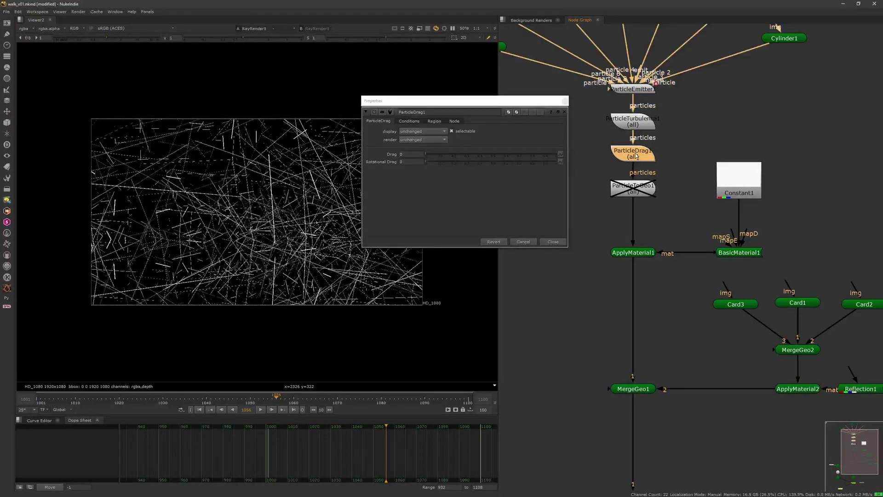
Step: View ParticleDrag1's output and set its drag to 0.14
key("1")
left_click(592, 214)
left_click(444, 154)
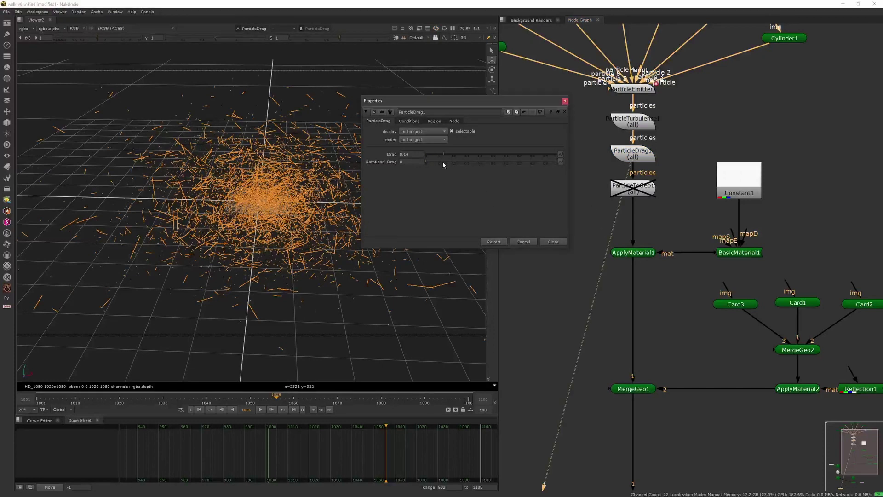
Step: Open ParticleEmitter1's properties, restore the constant velocity of 1 without keyframes, and close the open properties
double_click(632, 122)
left_click(665, 134)
double_click(633, 88)
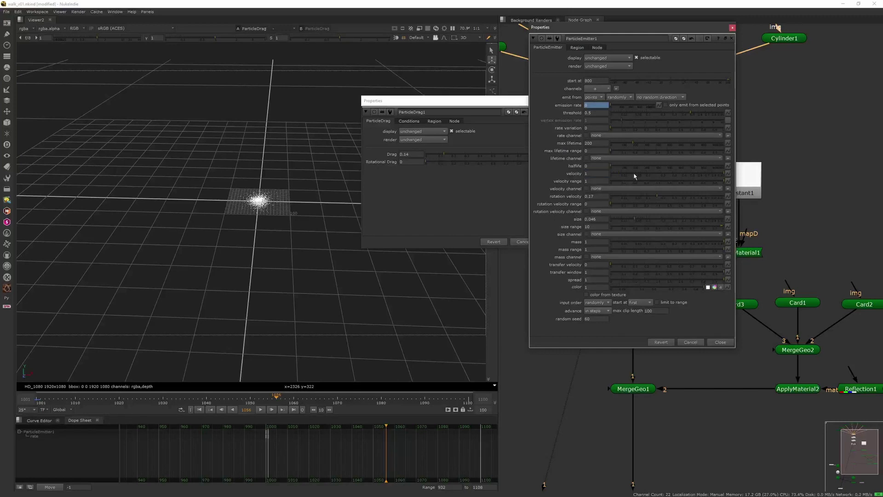
left_click(732, 28)
left_click(553, 242)
left_click(579, 307)
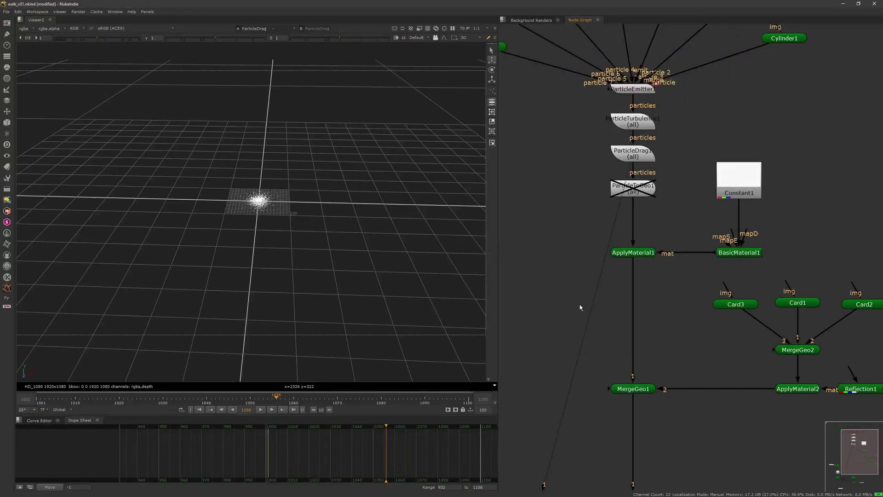
Step: View ParticleToGeo1's output, try ParticleDrag1's drag at 0.035, and play the particles
middle_click_drag(631, 390, 617, 258)
scroll(617, 258, "up", 1)
middle_click_drag(622, 63, 631, 219)
left_click(636, 200)
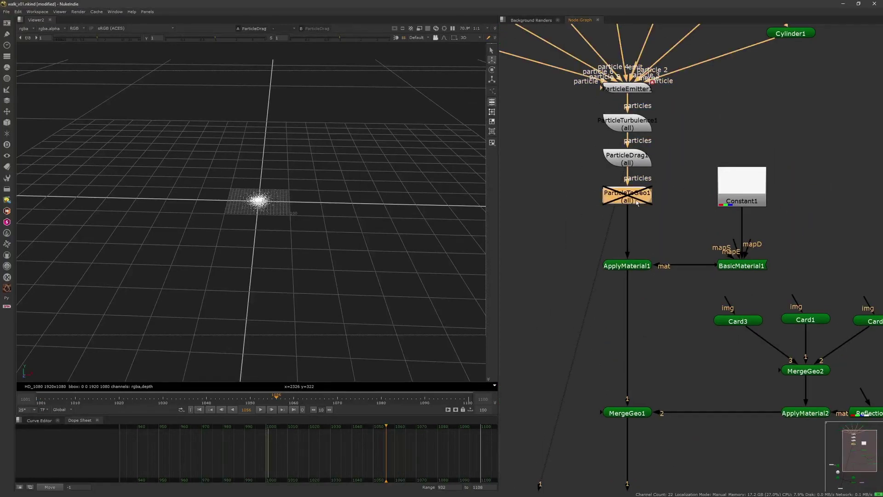
double_click(638, 158)
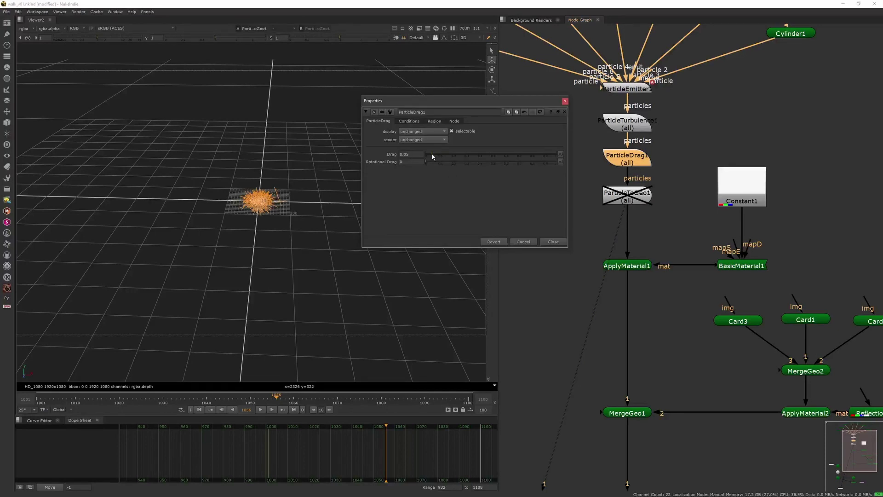
left_click_drag(432, 157, 429, 157)
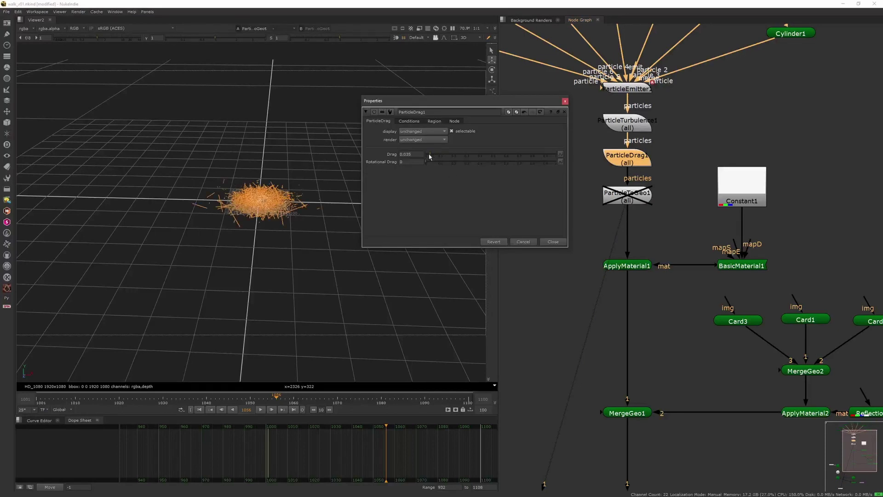
left_click(552, 241)
left_click(261, 409)
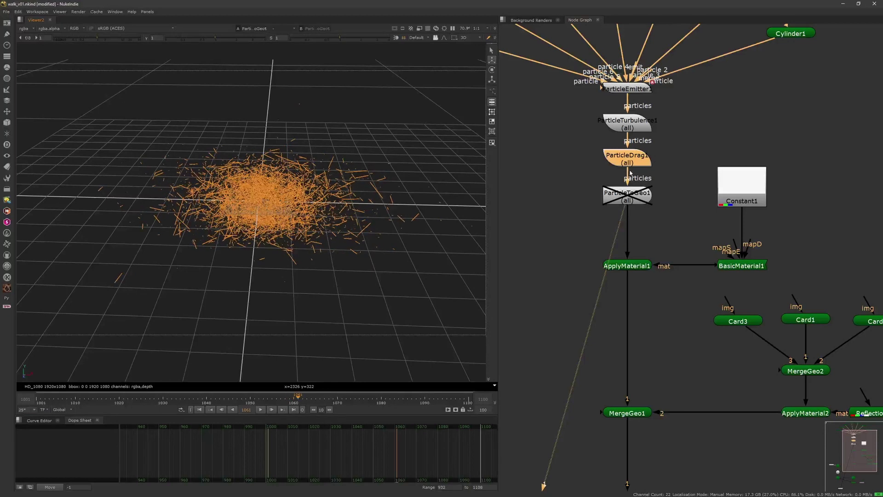
Step: Reopen ParticleDrag1, try a drag of 0.1, and preview the motion
double_click(607, 154)
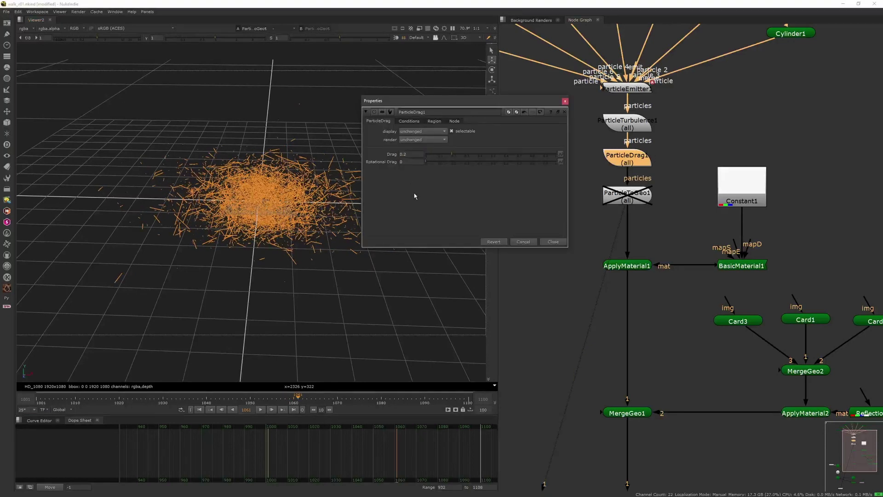
left_click(403, 154)
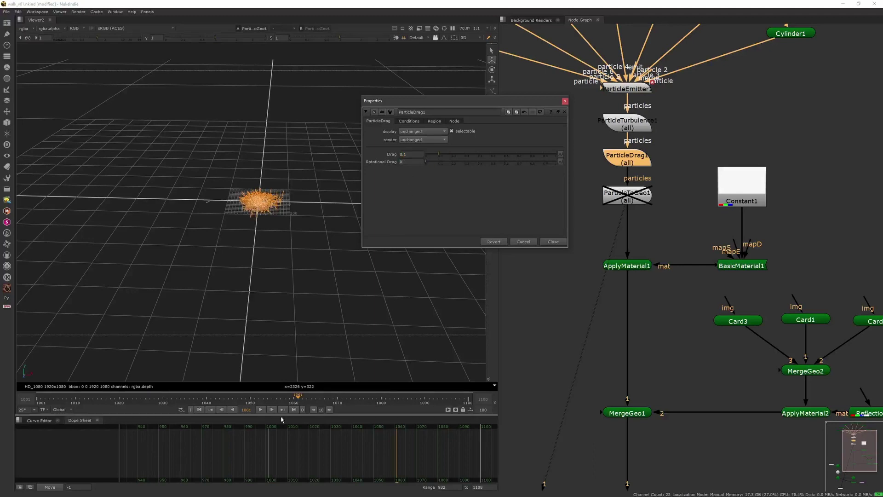
left_click(259, 410)
left_click(260, 409)
Step: Set ParticleDrag1's drag to 0.05 and rotational drag to 0.055, preview the motion, and close its properties
left_click(414, 161)
left_click(418, 154)
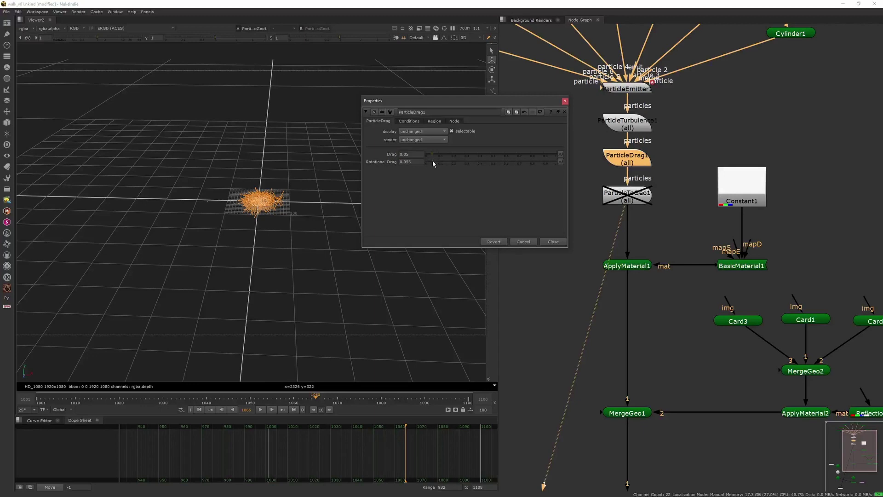
left_click(261, 409)
left_click(262, 409)
left_click(552, 241)
Step: View Scene1 and examine the particles against the surrounding cards in the 3D view
middle_click_drag(579, 307, 597, 178)
scroll(579, 267, "down", 3)
left_click(625, 329)
key("1")
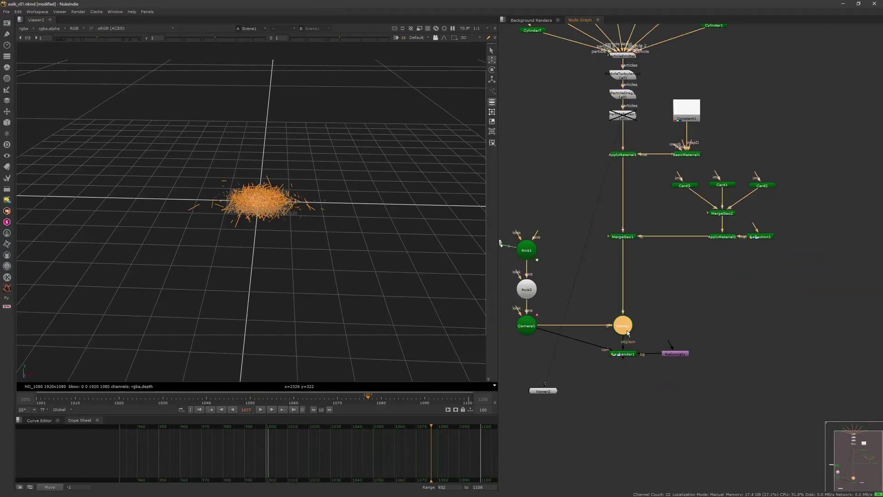
left_click(309, 296)
scroll(305, 257, "up", 6)
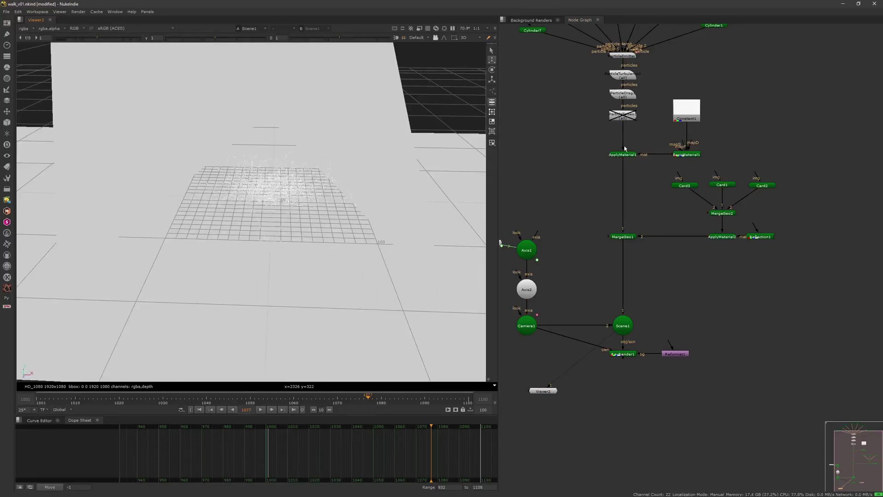
Step: Open ParticleEmitter1's properties, check the particles from frame 1000 to about 1012, and close the properties
scroll(625, 148, "up", 2)
double_click(627, 75)
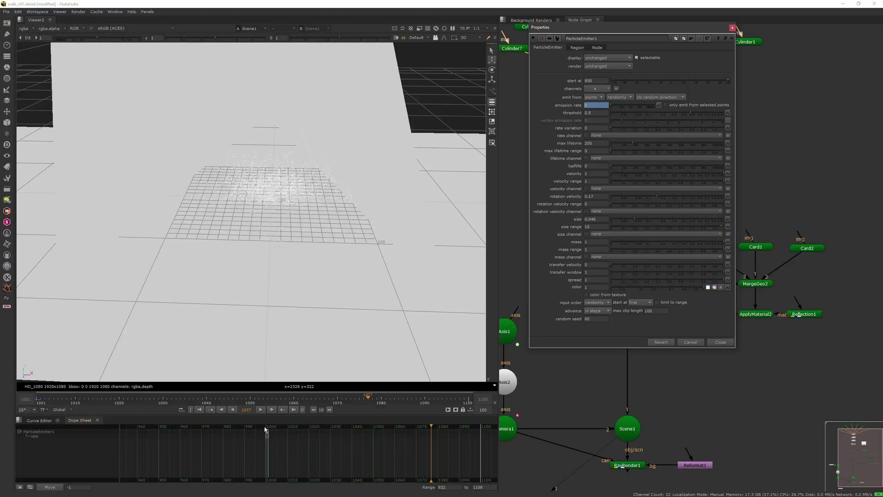
left_click(266, 428)
left_click_drag(277, 431, 292, 434)
left_click(731, 38)
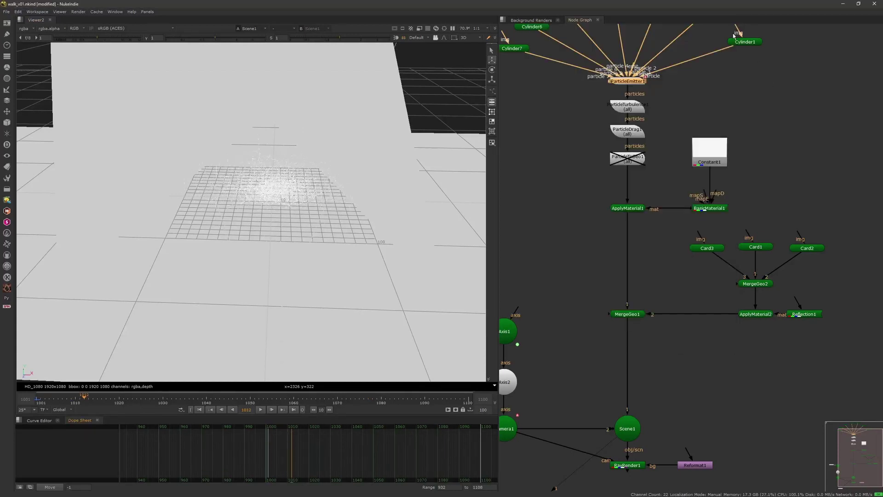
Step: Set ParticleDrag1's drag to 0.005, preview the particle motion, and close its properties
double_click(629, 133)
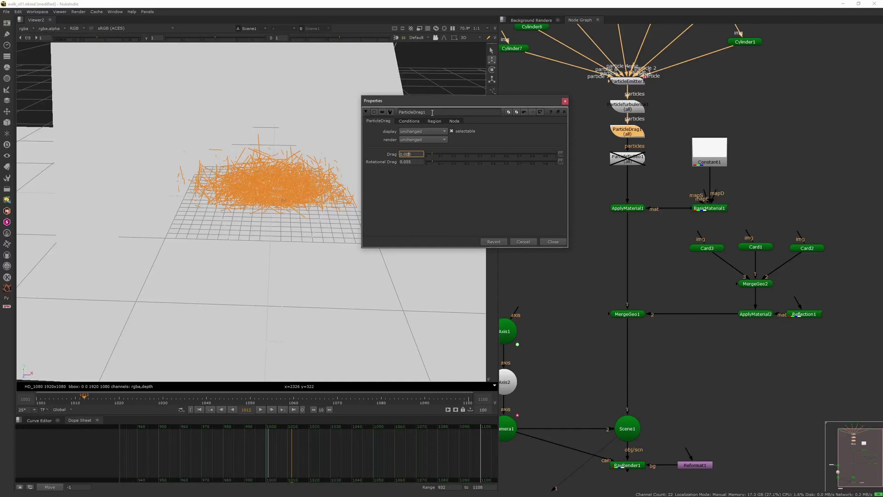
left_click(262, 408)
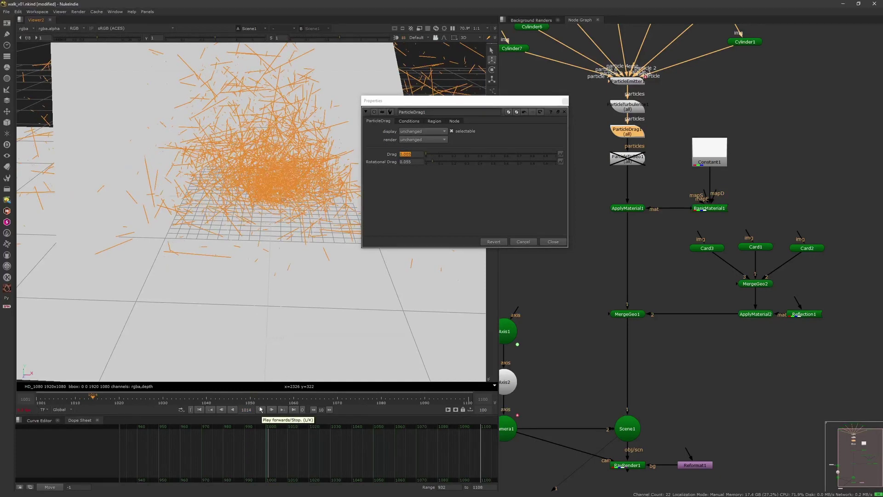
left_click(553, 241)
Step: View RayRender1's output to check the reflected particle lines
key("f")
middle_click_drag(580, 204, 580, 159)
left_click(617, 374)
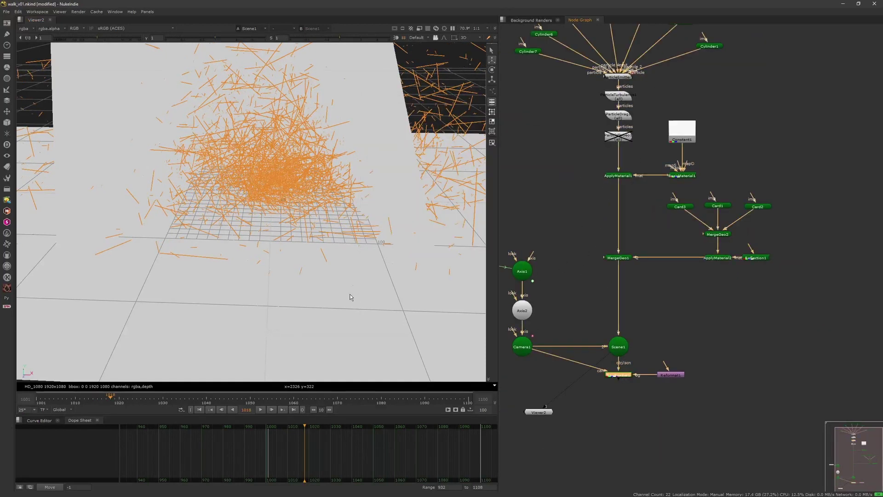
key("1")
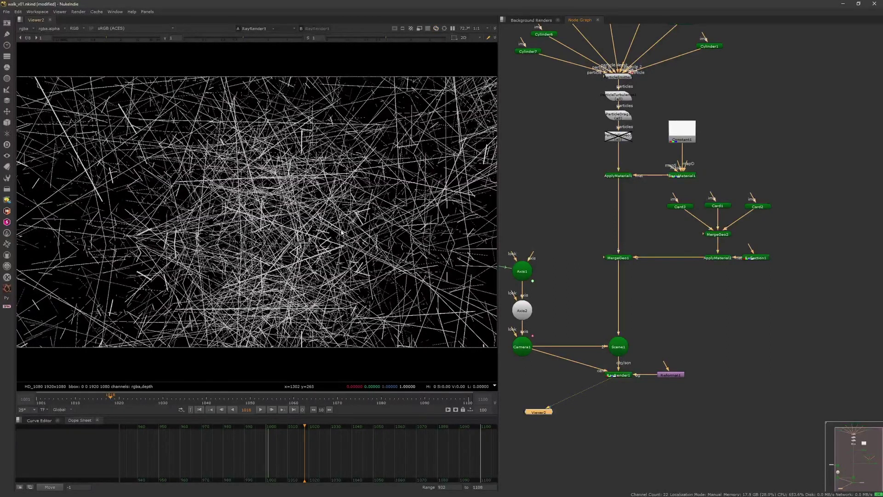
Step: Switch to the 3D view and inspect the cards and particles from several angles
key("Tab")
scroll(283, 255, "down", 5)
right_click_drag(256, 242, 321, 233, "alt")
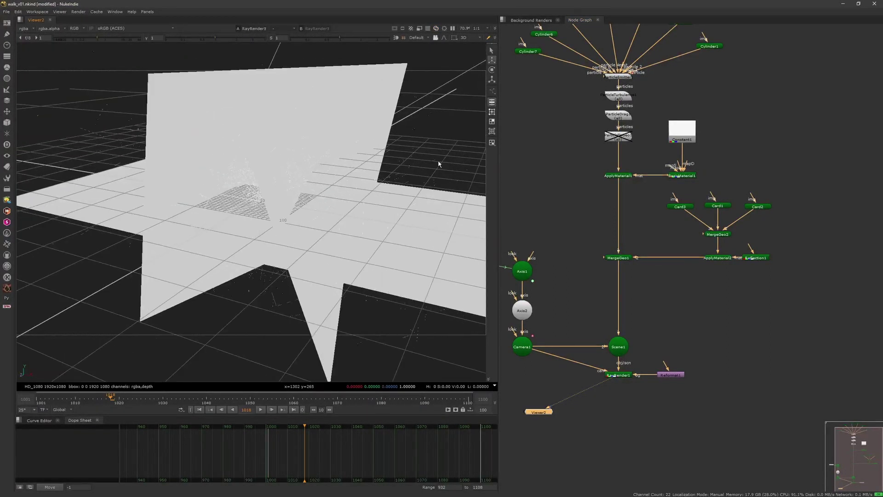
left_click_drag(438, 164, 387, 54, "ctrl")
left_click_drag(354, 182, 341, 203, "ctrl")
scroll(324, 225, "down", 3)
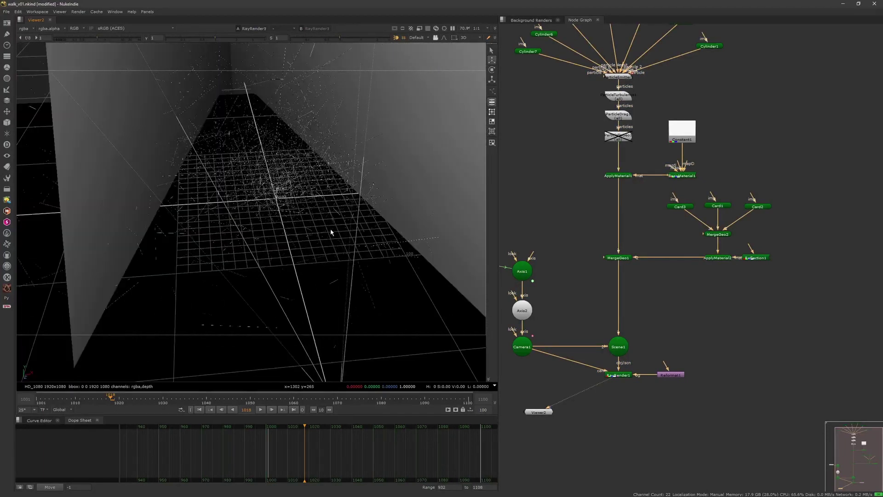
left_click_drag(331, 233, 368, 225, "ctrl")
Step: Set ParticleDrag1's drag to 0.003 and its rotational drag to 0.02
double_click(625, 115)
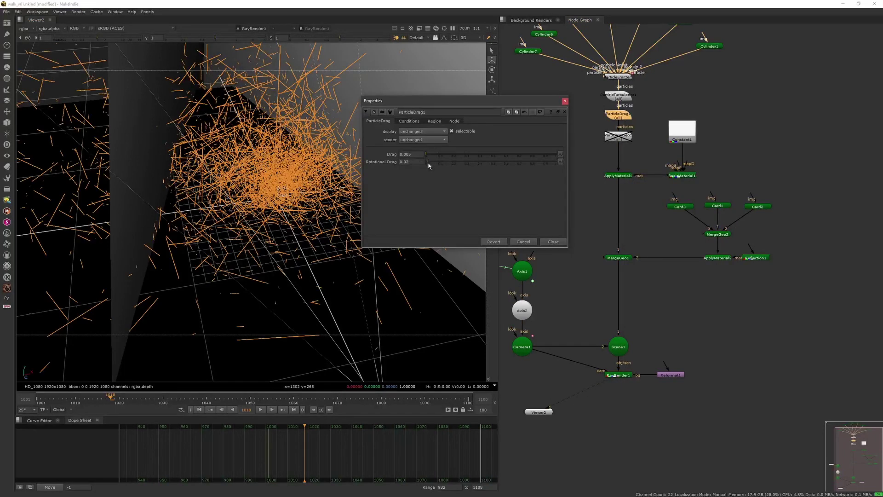
left_click(411, 155)
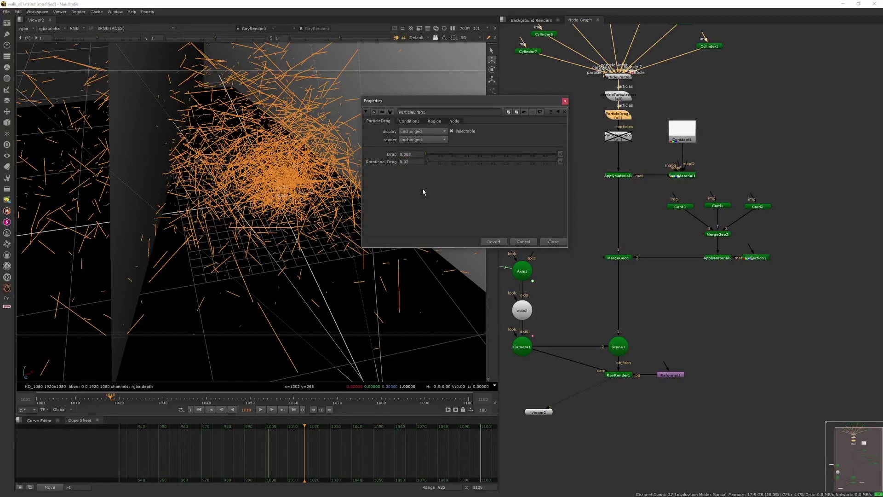
Step: Close ParticleDrag1's properties, disable ParticleDrag1 and enable ParticleToGeo1, and review ParticleEmitter1's settings
left_click(565, 101)
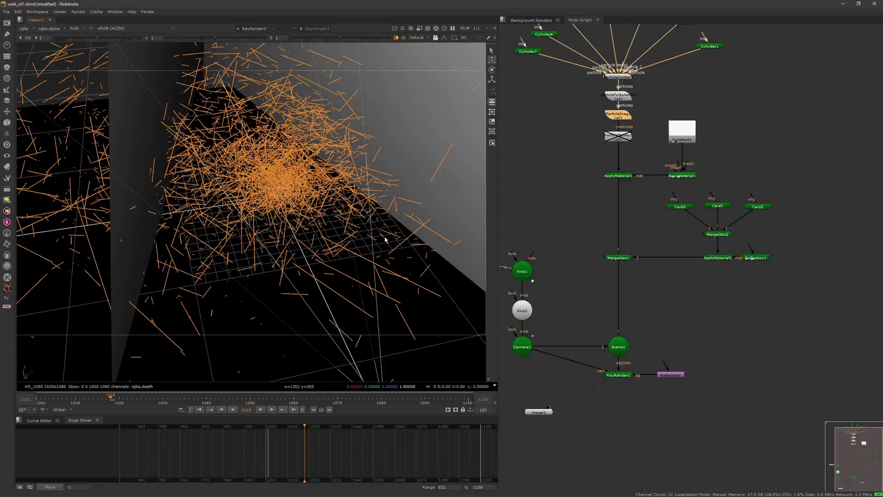
left_click(618, 137)
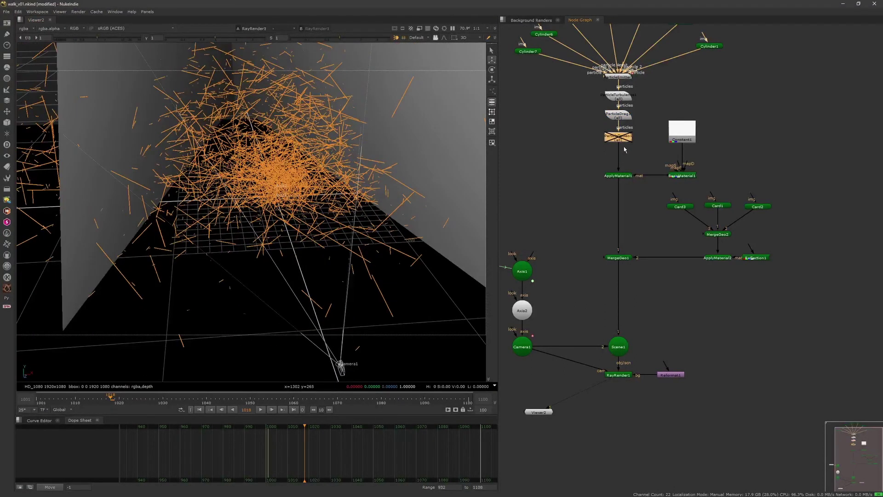
left_click(618, 115)
key("d")
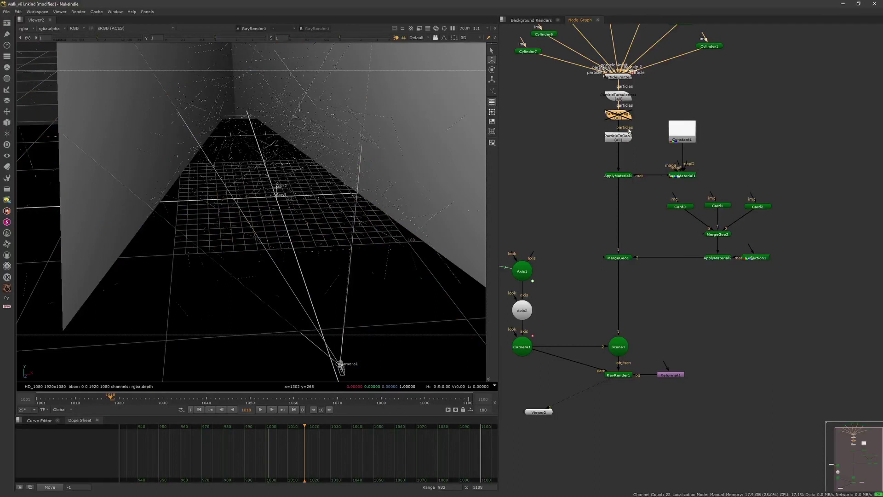
double_click(623, 79)
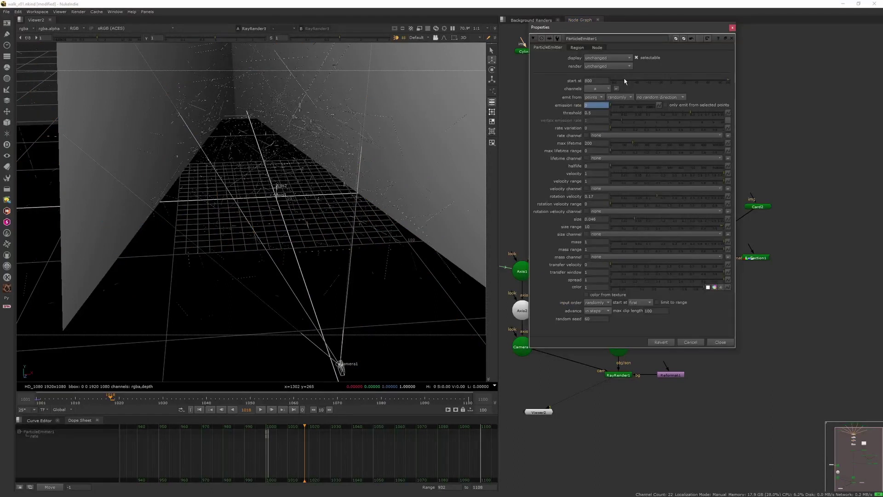
left_click(732, 28)
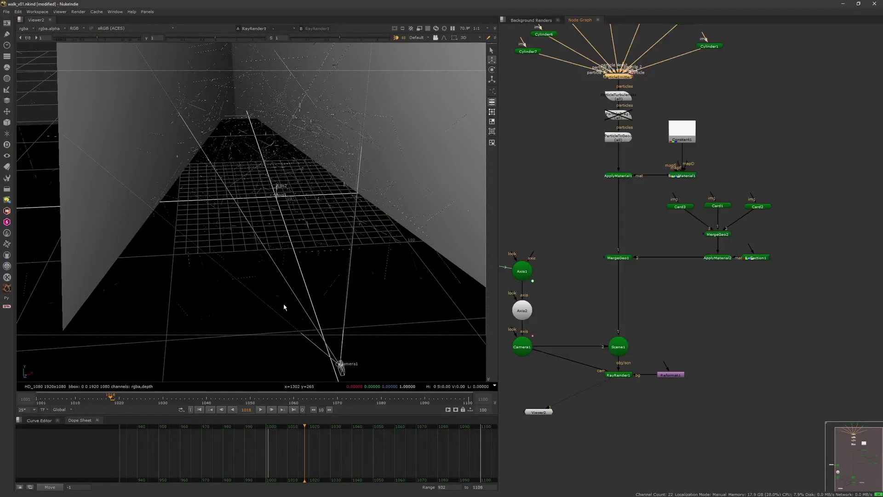
Step: Disable ParticleToGeo1 again and re-enable ParticleDrag1 to compare the particles at another frame
left_click_drag(206, 400, 171, 399)
left_click(618, 136)
key("d")
left_click(618, 115)
key("d")
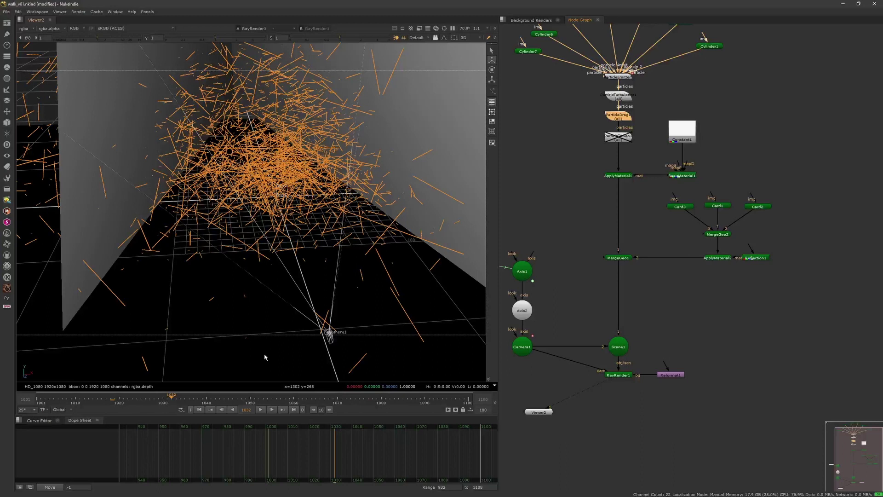
Step: Check the spread of the particles further along the timeline and in RayRender1's 2D output
left_click_drag(204, 401, 273, 400)
left_click(616, 375)
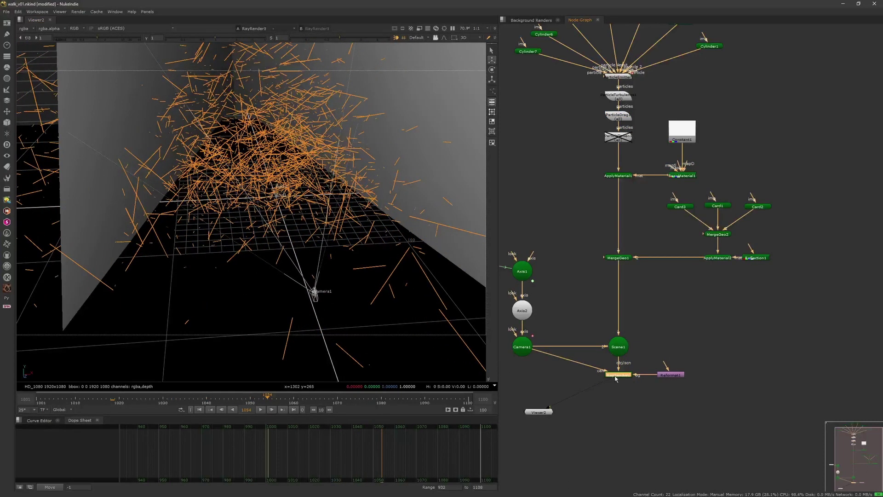
key("Tab")
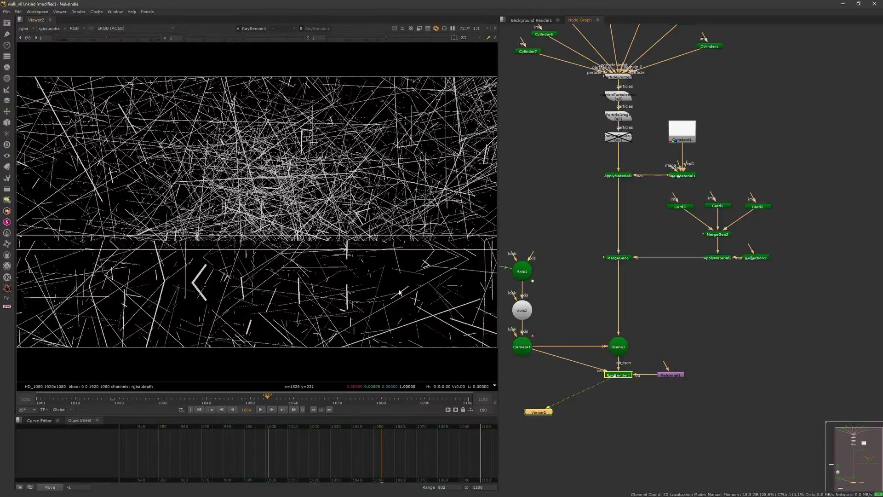
left_click(291, 399)
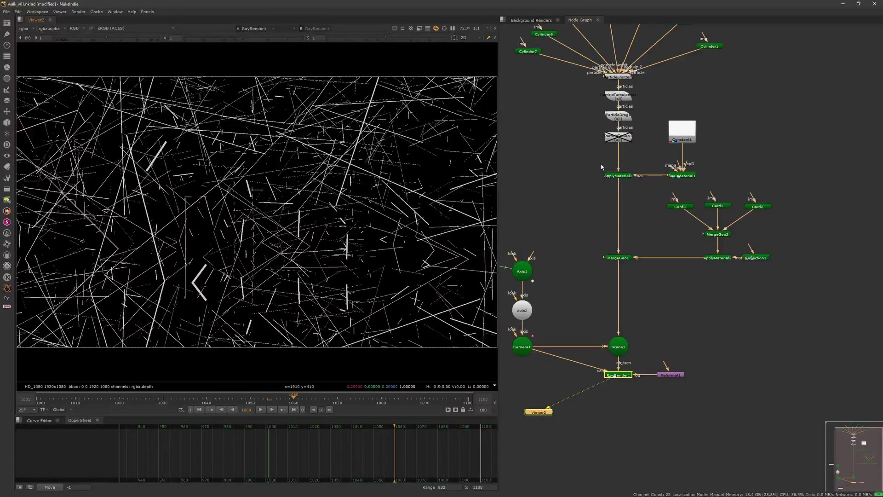
Step: Raise ParticleDrag1's drag to 0.03 and close its properties
left_click_drag(624, 116, 626, 121)
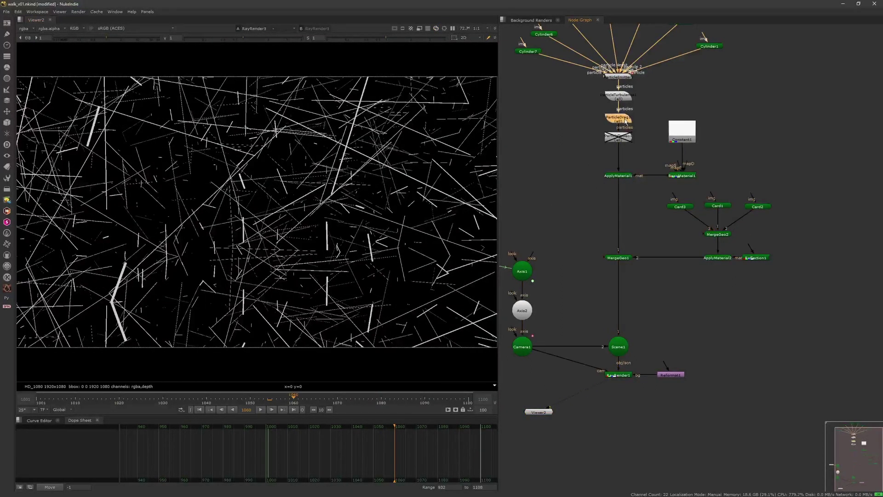
double_click(626, 119)
left_click_drag(428, 154, 429, 155)
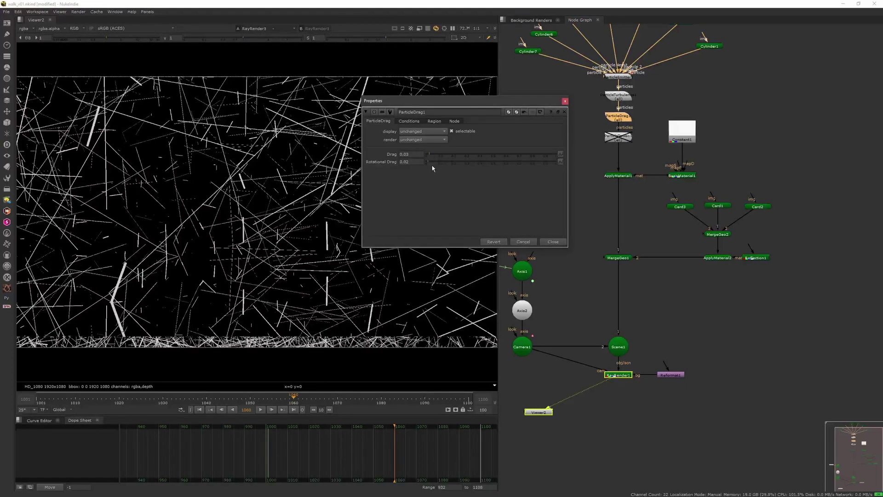
left_click(565, 101)
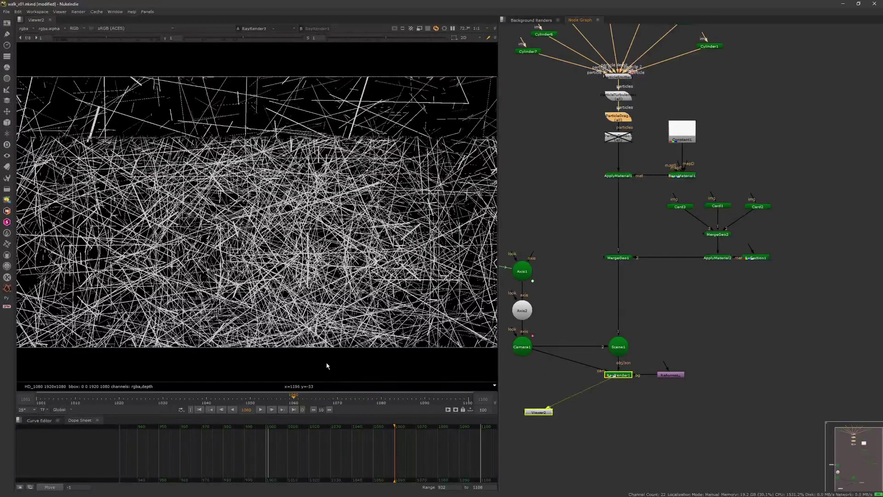
Step: Set ParticleEmitter1's velocity to 2 and check the rendered lines at an earlier and a later frame
double_click(624, 77)
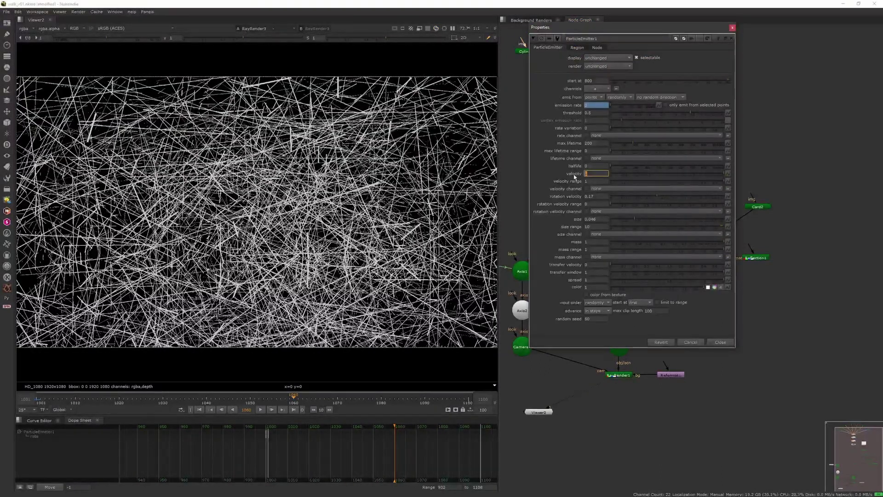
left_click(235, 399)
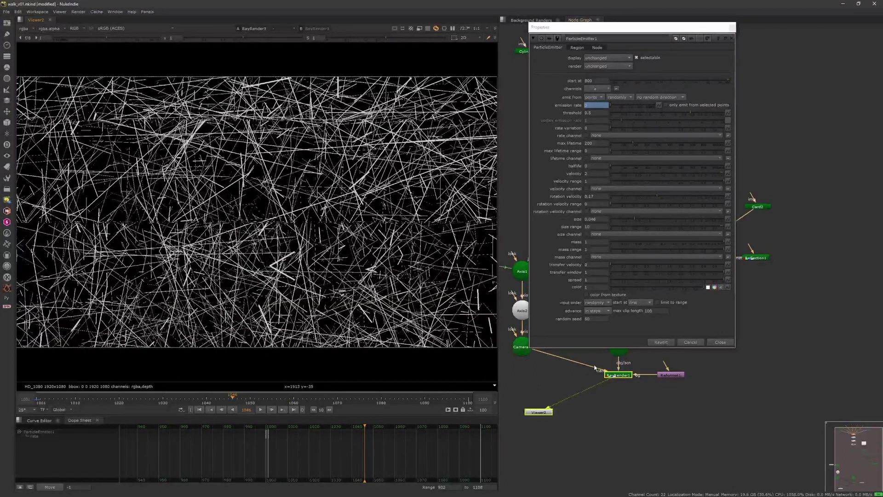
left_click(386, 400)
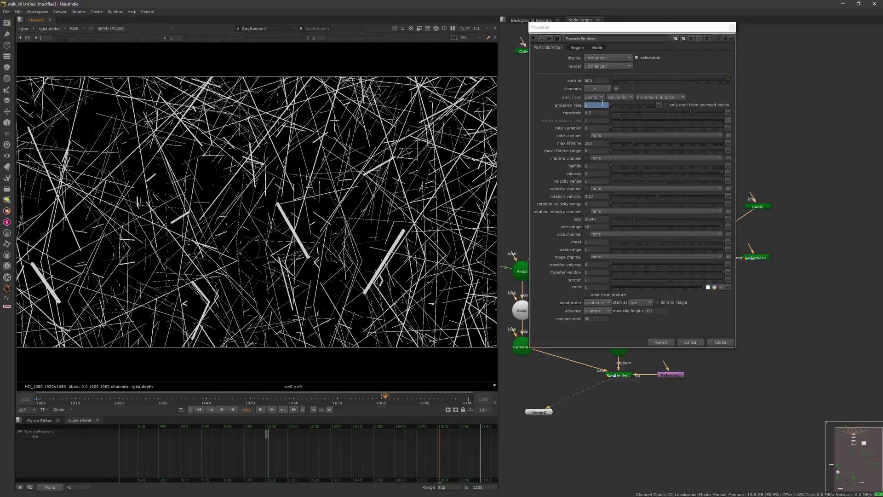
Step: Replace ParticleEmitter1's animated emission rate with a constant 20 and check the render at an earlier frame
left_click_drag(600, 105, 575, 104)
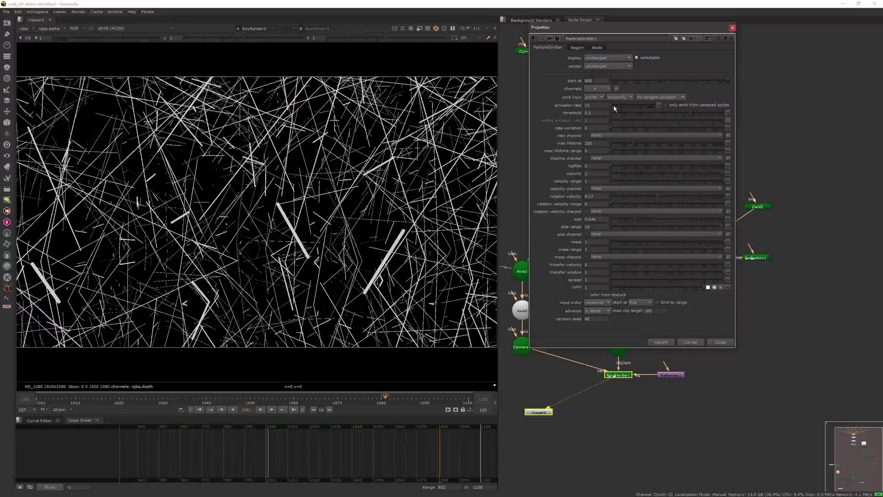
double_click(594, 105)
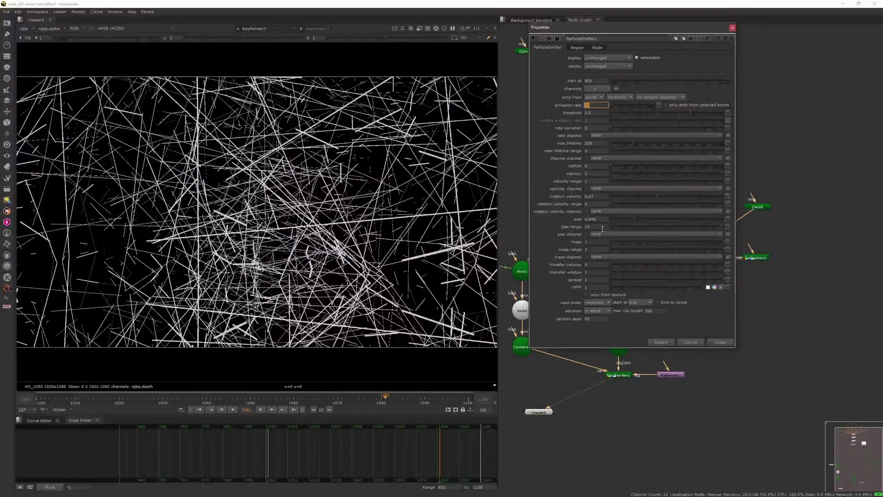
left_click(133, 399)
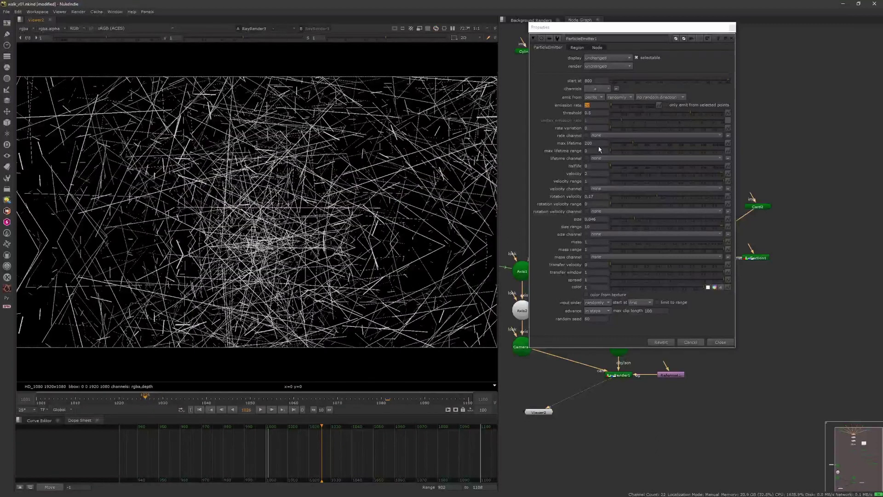
Step: Try a max lifetime of 20 on ParticleEmitter1 and set it back to 200
double_click(598, 143)
type("20")
key("Return")
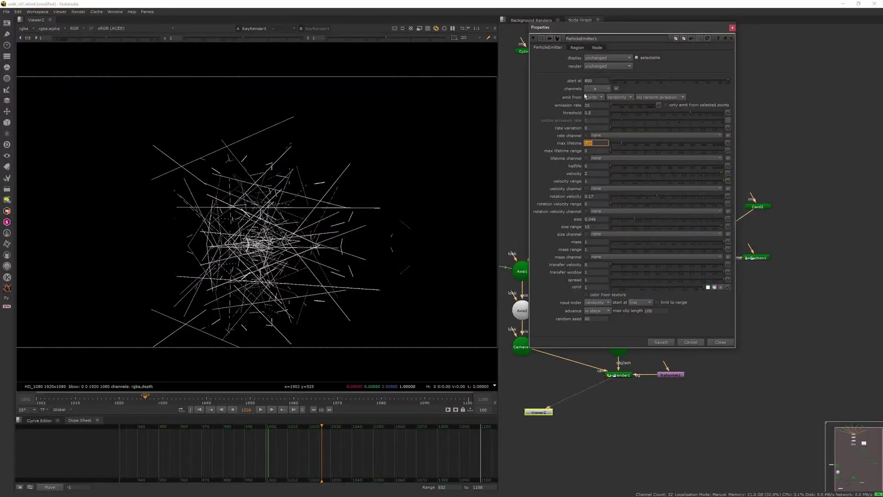
type("200")
key("Return")
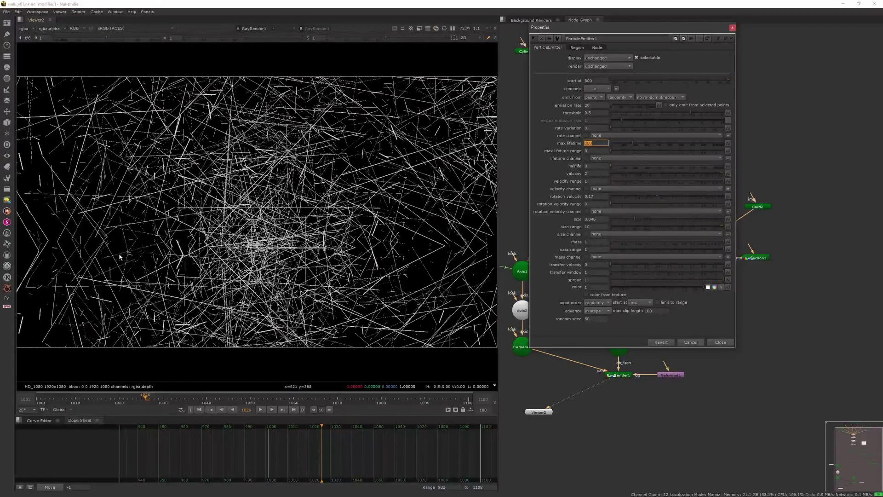
Step: Scrub through the render to review the particle lines and close the emitter's properties
left_click(172, 401)
left_click_drag(173, 402, 266, 401)
left_click(720, 342)
Step: View Scene1 in the 3D view through Camera1
left_click(618, 346)
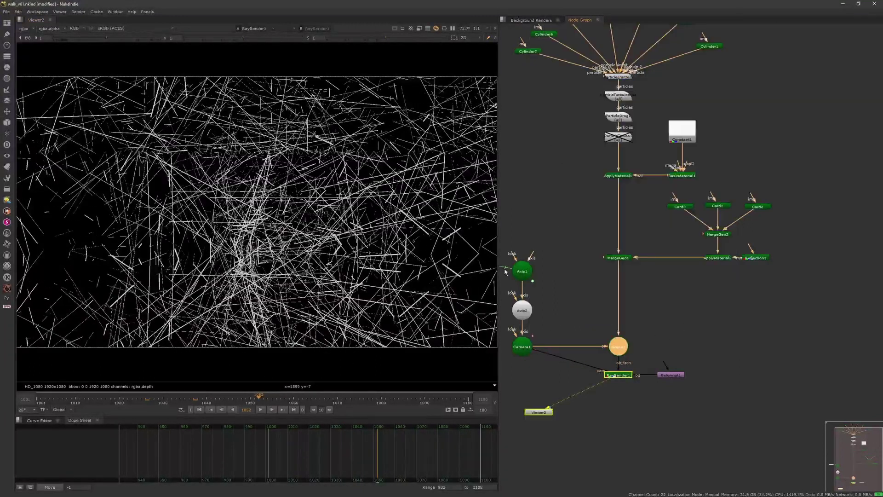
key("1")
left_click(421, 39)
left_click(426, 52)
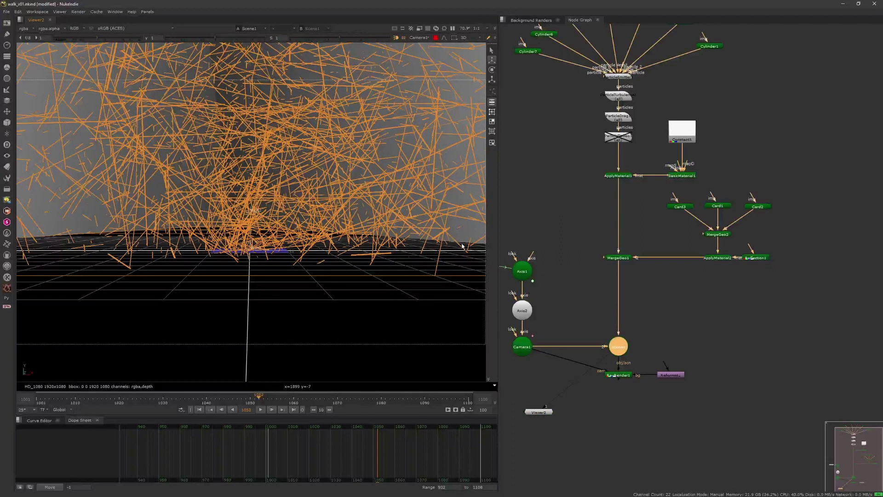
Step: Examine the particles and surrounding cards around Camera1's frame and play back the particle motion
scroll(371, 301, "down", 3)
middle_click_drag(300, 308, 285, 324)
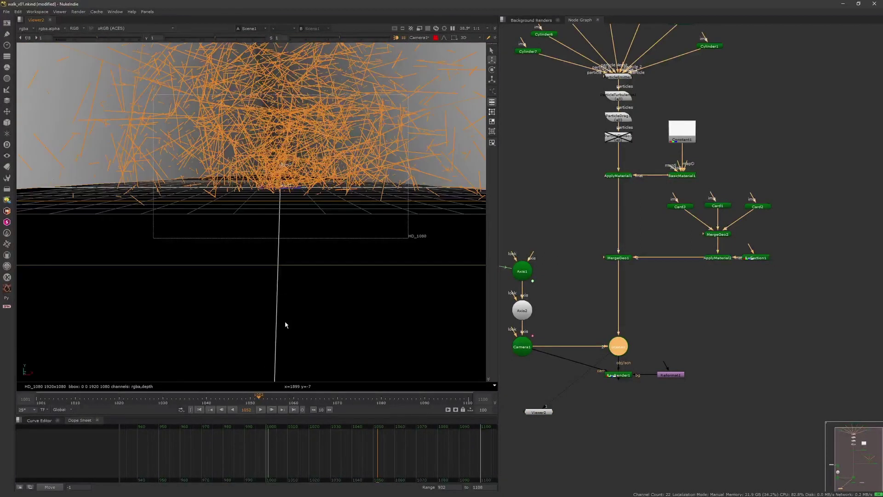
scroll(279, 337, "down", 6)
left_click(268, 137)
scroll(269, 147, "up", 3)
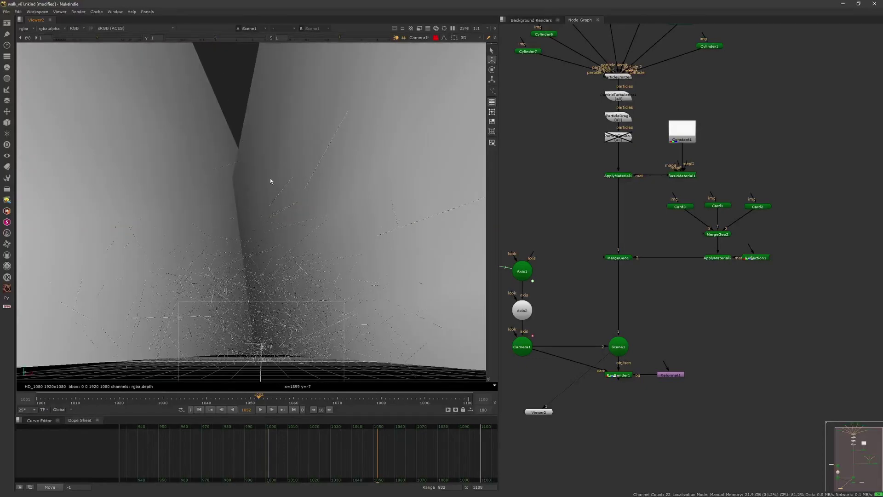
middle_click_drag(270, 180, 262, 137)
scroll(262, 136, "up", 3)
middle_click_drag(261, 195, 264, 140)
scroll(264, 141, "up", 3)
middle_click_drag(261, 216, 264, 129)
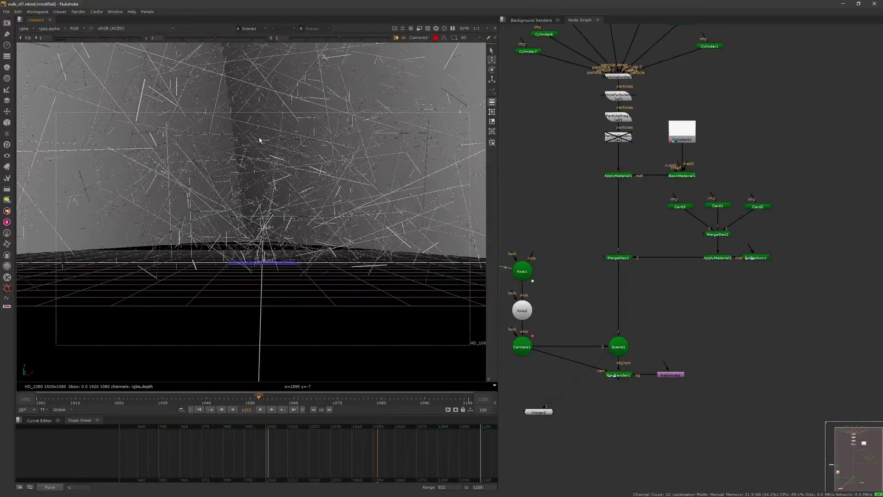
key("f")
left_click(261, 409)
left_click(261, 410)
Step: Set ParticleDrag1's drag to 0.05, preview the particle motion from the first frame, and close its properties
left_click(628, 118)
double_click(628, 116)
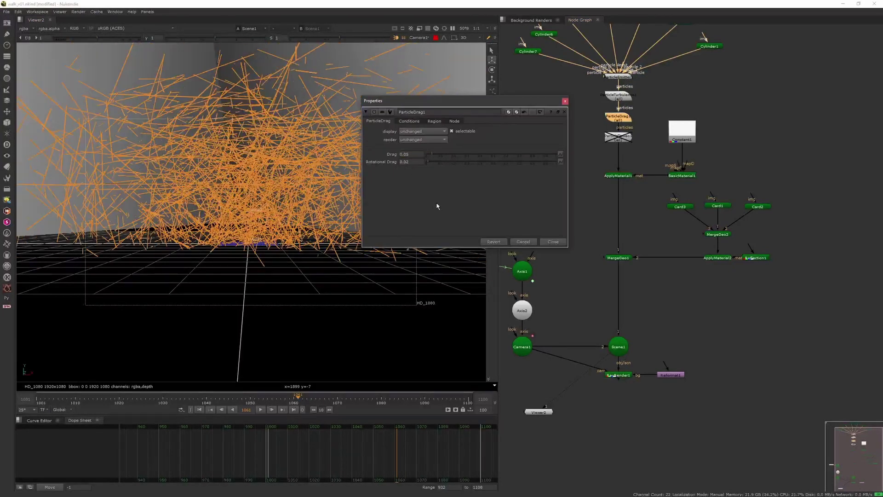
left_click(325, 341)
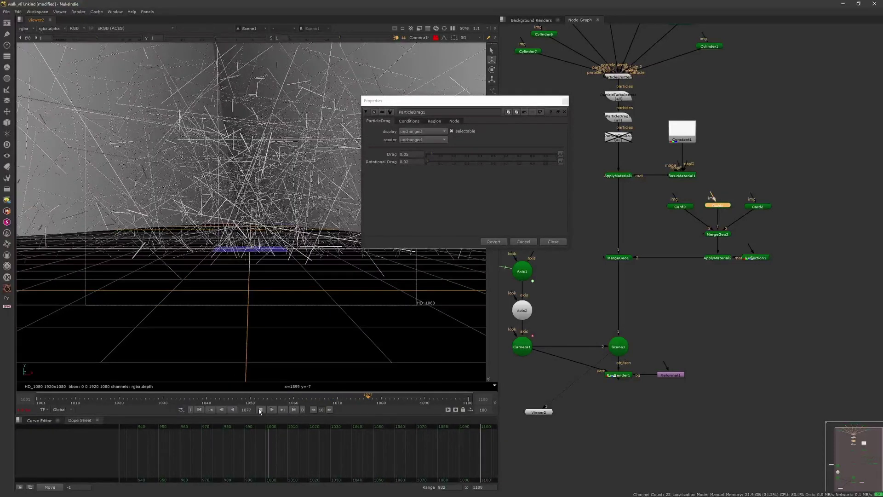
left_click_drag(254, 399, 200, 410)
left_click(199, 409)
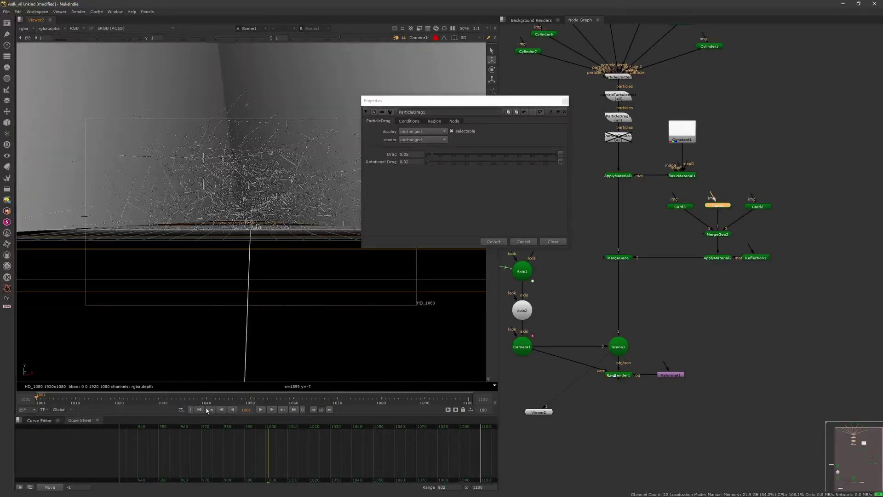
left_click(406, 155)
left_click(568, 100)
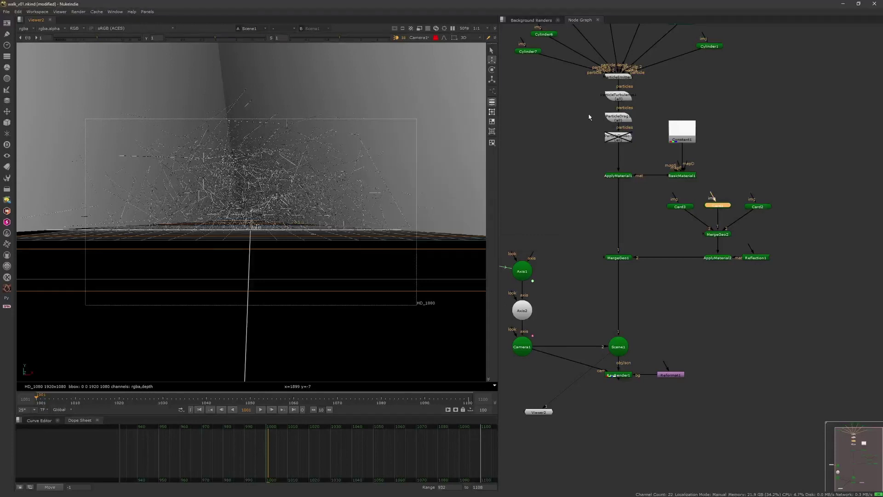
Step: Replace ParticleDrag1 with a ParticleSpeedLimit node connected below the particle turbulence node
left_click(618, 119)
key("Delete")
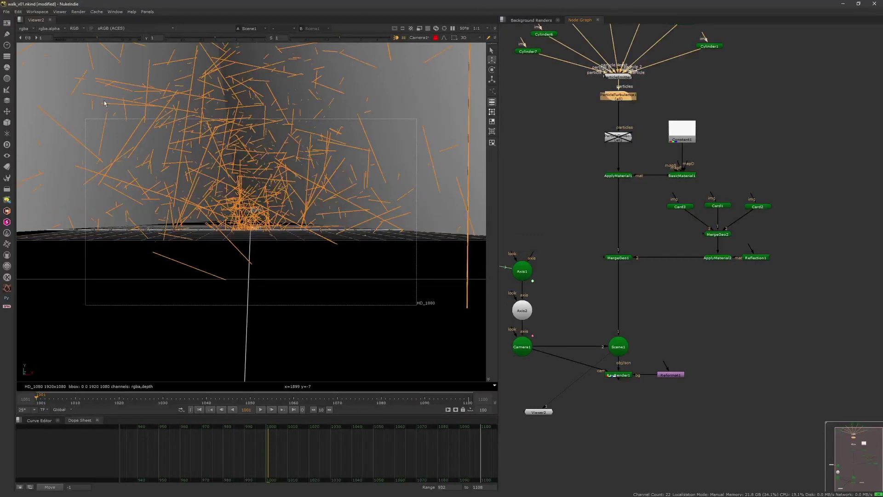
left_click(6, 123)
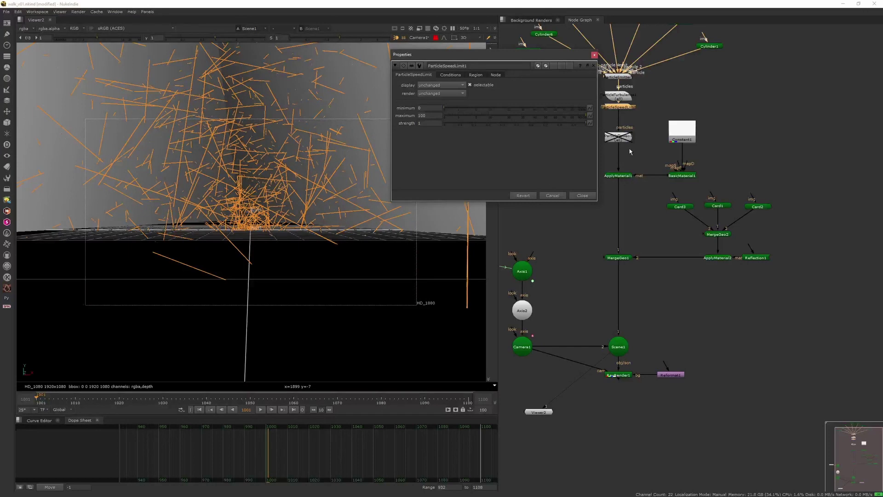
left_click(41, 250)
Step: Set ParticleSpeedLimit1's maximum to 1 and play back the particle motion in the default 3D view
double_click(426, 116)
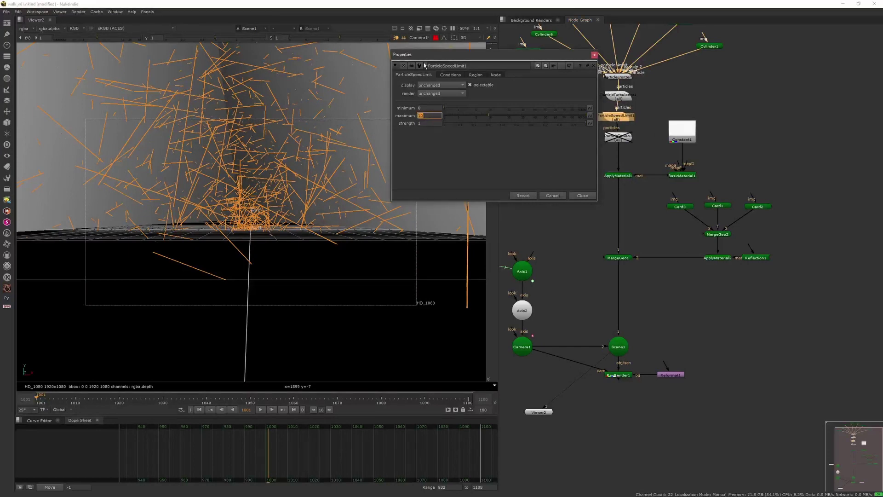
left_click(260, 409)
left_click(260, 409)
left_click_drag(479, 116, 443, 108)
left_click(451, 115)
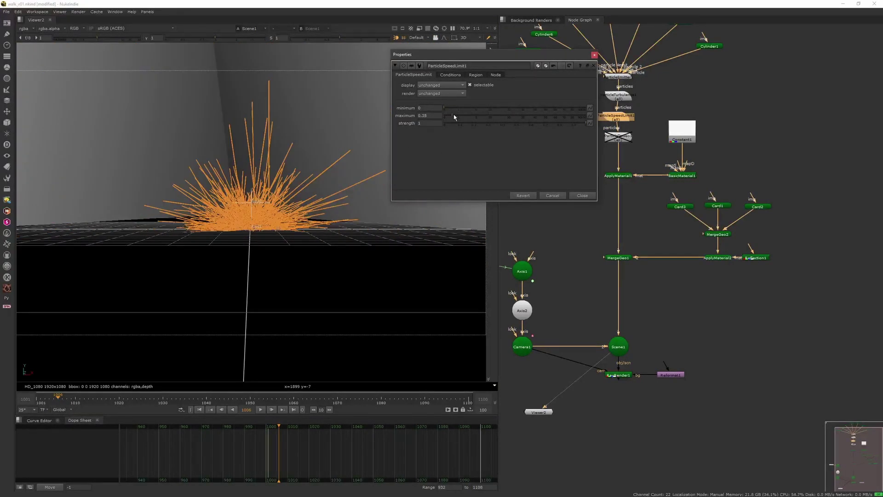
left_click_drag(453, 115, 458, 116)
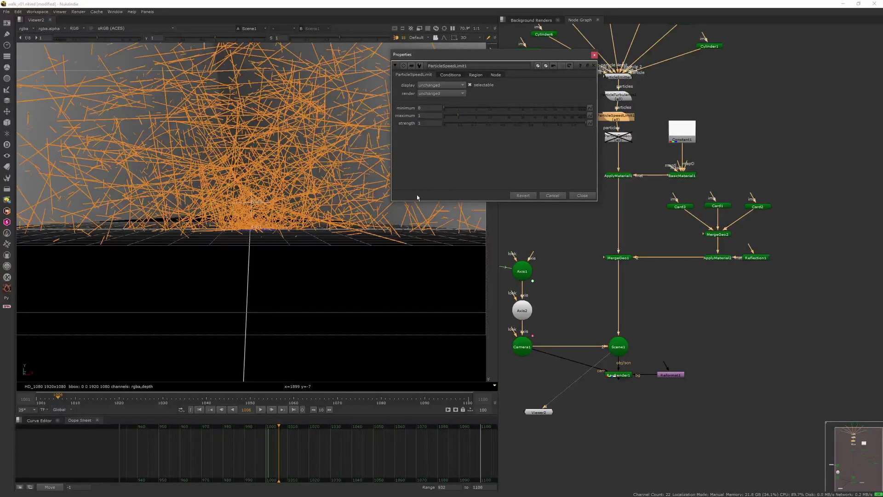
left_click(260, 409)
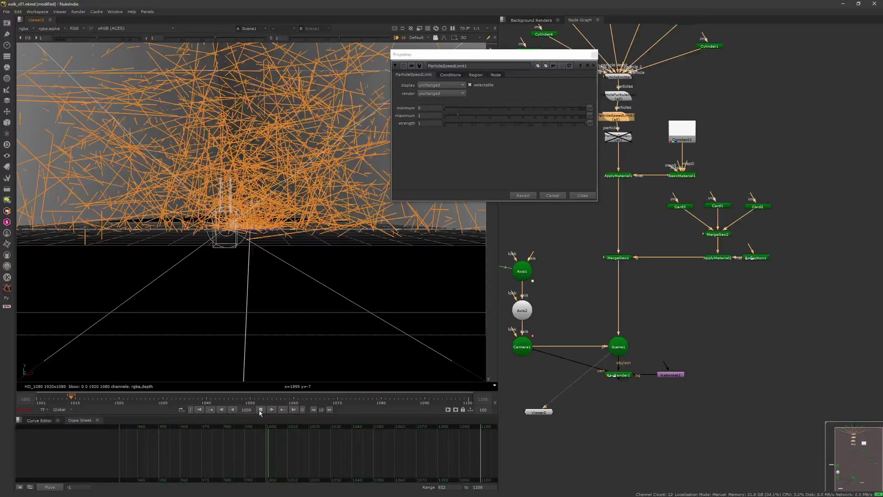
Step: Set ParticleSpeedLimit1's maximum to 0.5 and strength to 0.525, playing back the particle motion
left_click(260, 409)
left_click(260, 409)
left_click(259, 409)
left_click_drag(426, 115, 414, 114)
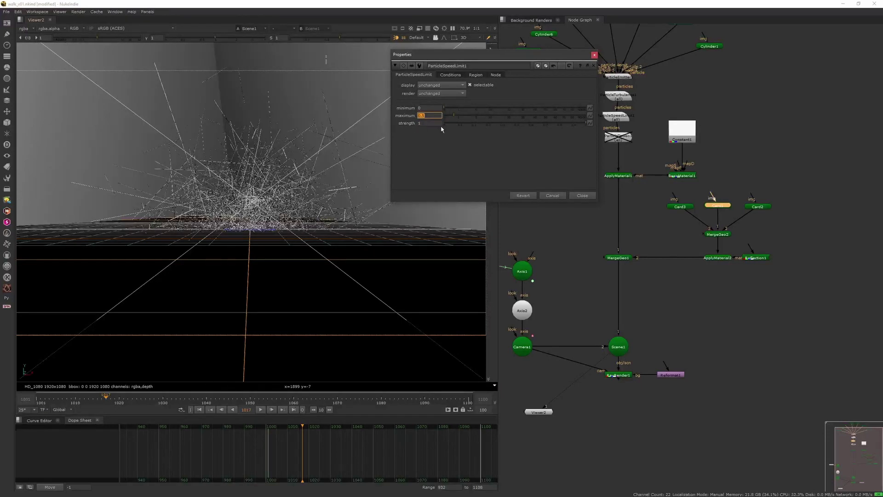
left_click_drag(475, 124, 518, 124)
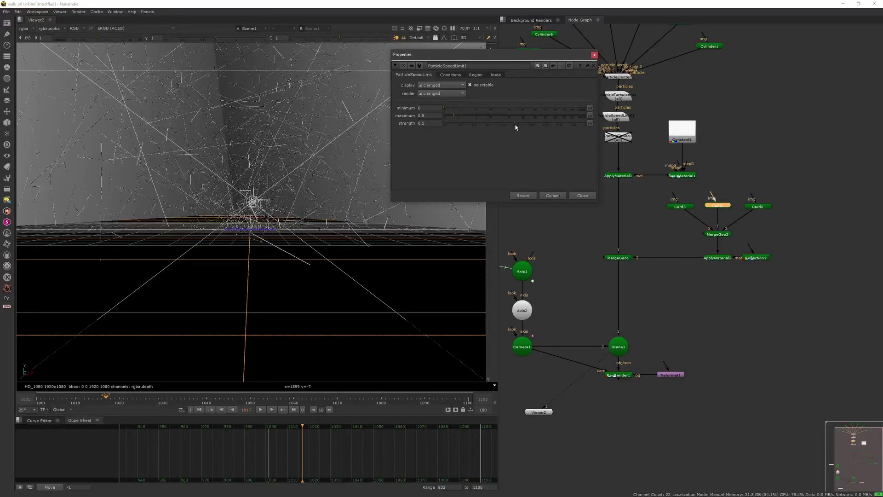
left_click(260, 410)
left_click(258, 409)
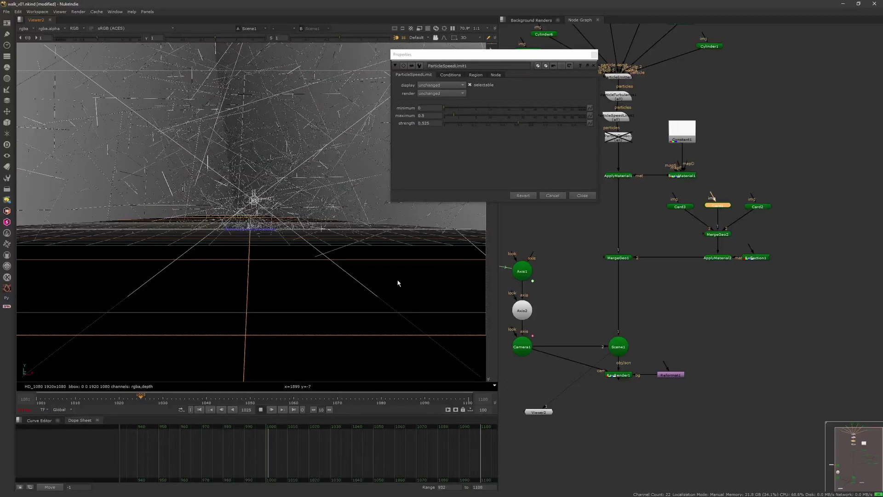
Step: Set ParticleSpeedLimit1's maximum to 0.2 and strength to 0.9, and play back the particle burst
left_click(456, 116)
left_click(430, 116)
left_click(450, 117)
left_click(260, 409)
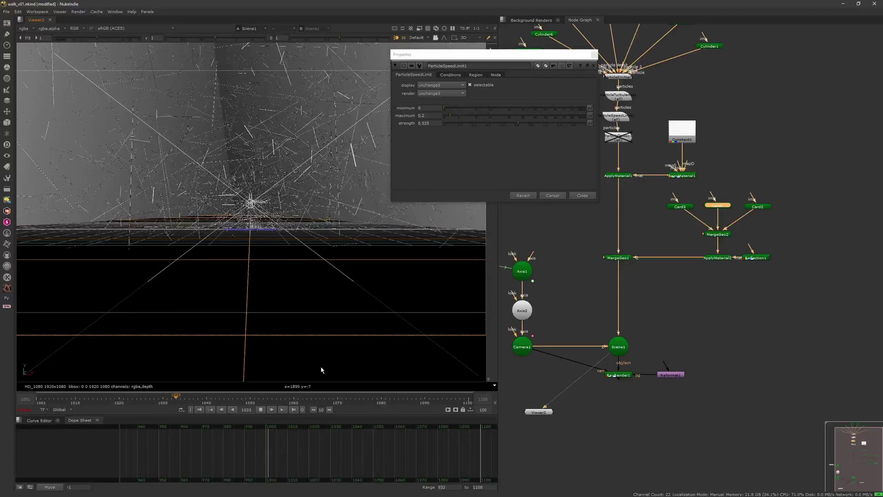
left_click_drag(519, 124, 571, 123)
left_click(260, 409)
left_click(260, 410)
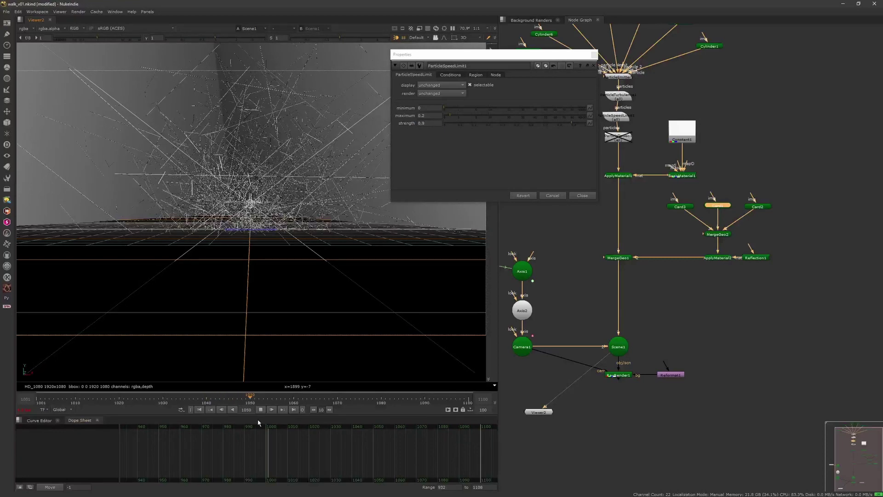
Step: Set ParticleEmitter1's rotation velocity to 0.005 and velocity to 1, preview the motion, and close its properties
middle_click_drag(657, 166, 687, 171)
left_click(650, 122)
double_click(649, 82)
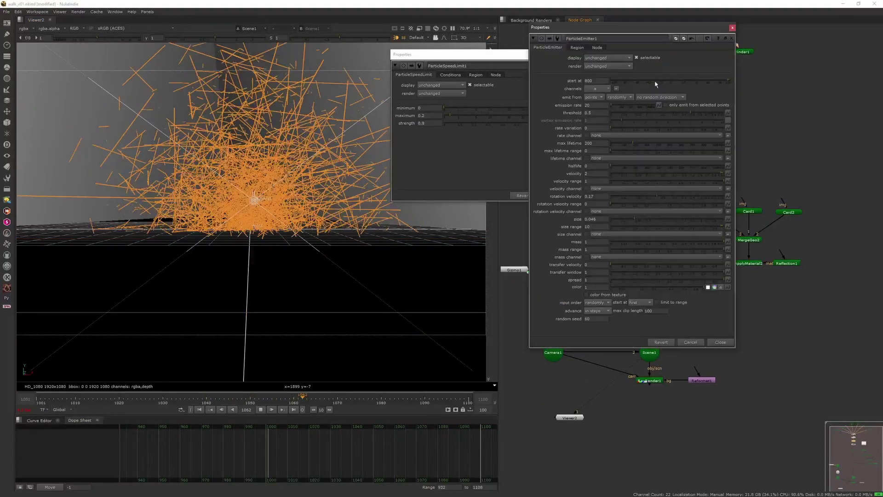
left_click(616, 198)
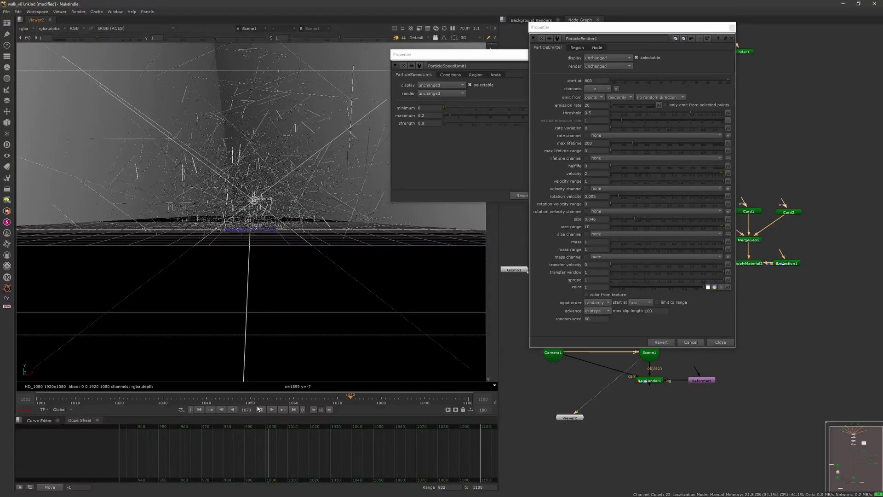
double_click(599, 174)
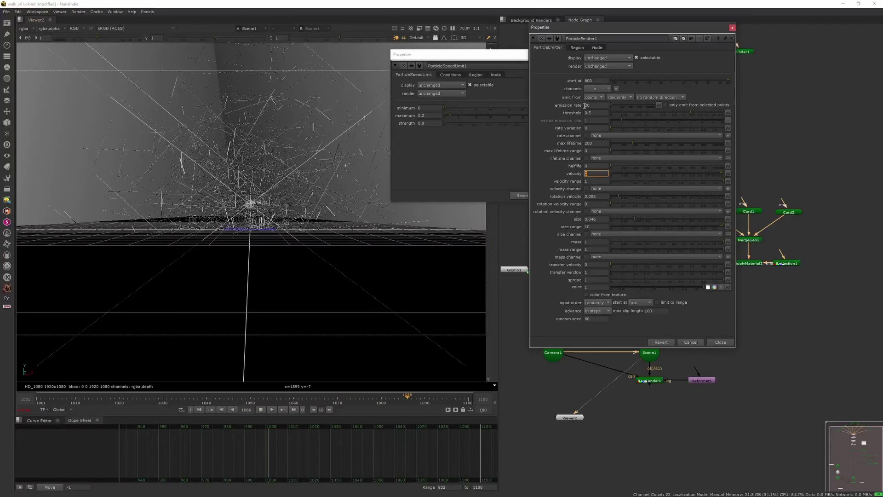
type("1")
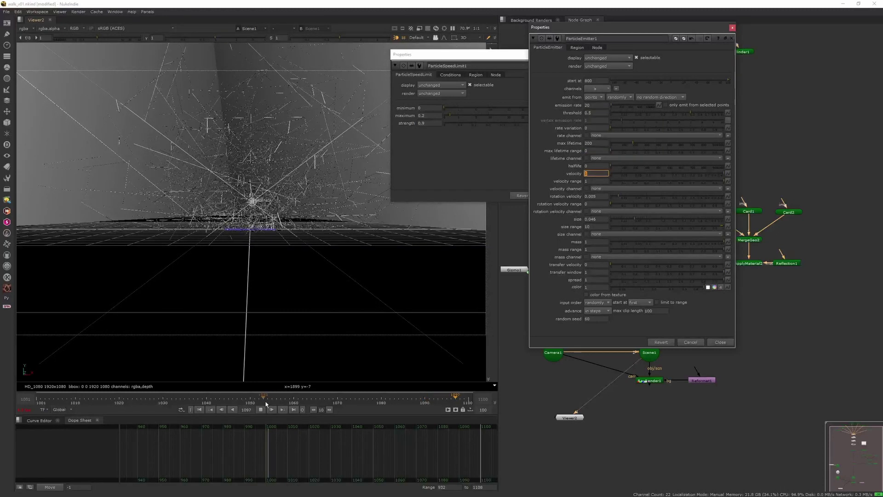
left_click(337, 368)
left_click(731, 27)
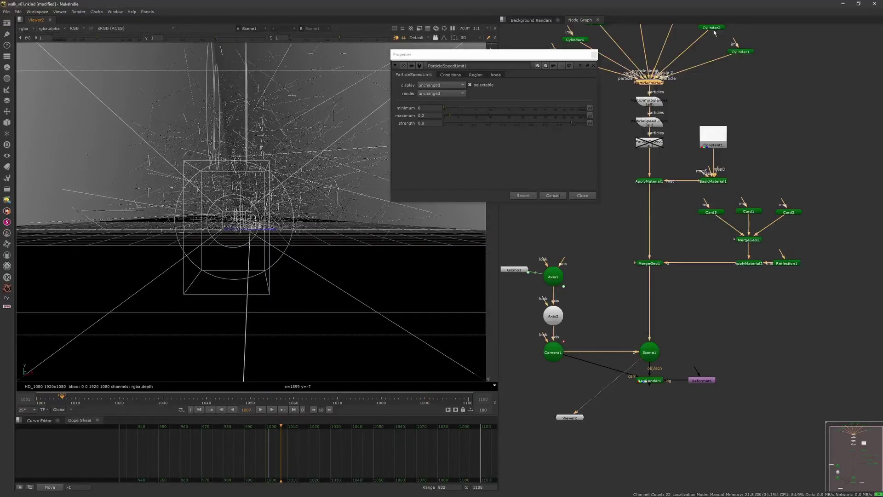
Step: Close the ParticleSpeedLimit1 properties and set ParticleEmitter1's velocity to 0.007
left_click(593, 54)
scroll(313, 239, "up", 1)
left_click_drag(314, 240, 331, 221, "ctrl")
left_click(657, 124)
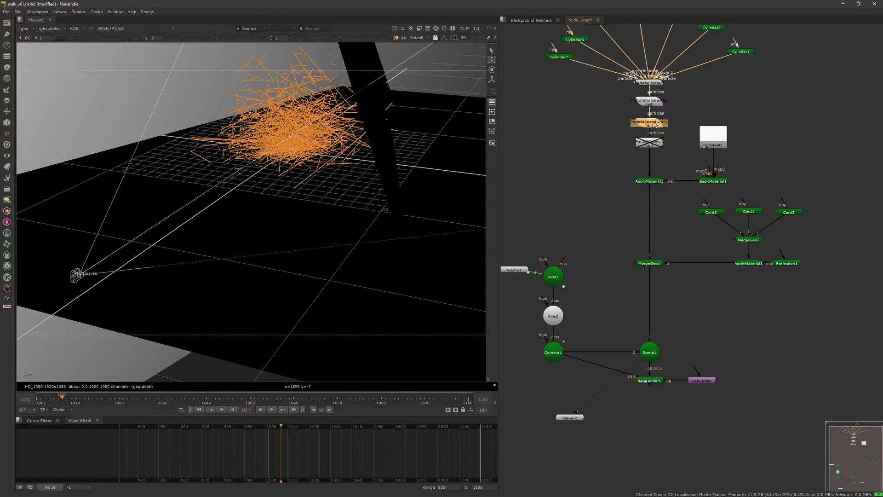
double_click(650, 82)
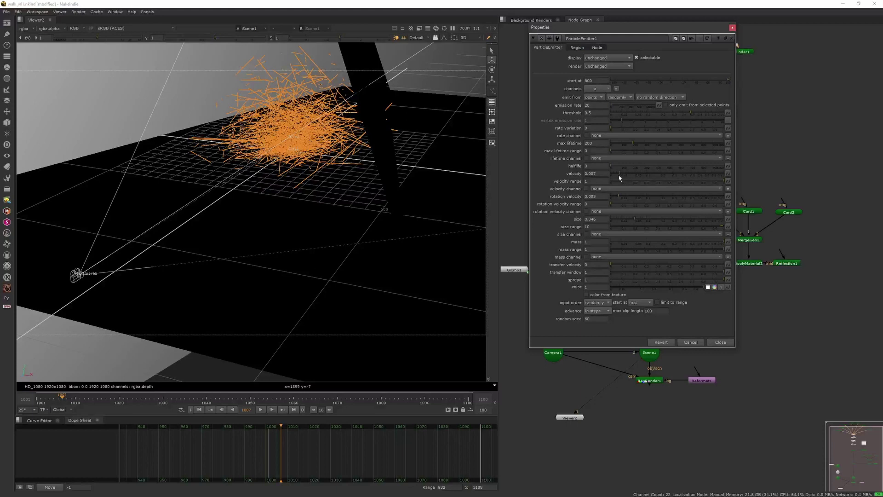
left_click(731, 28)
Step: Disable ParticleSpeedLimit1 and play back the unrestricted particle motion
left_click(656, 134)
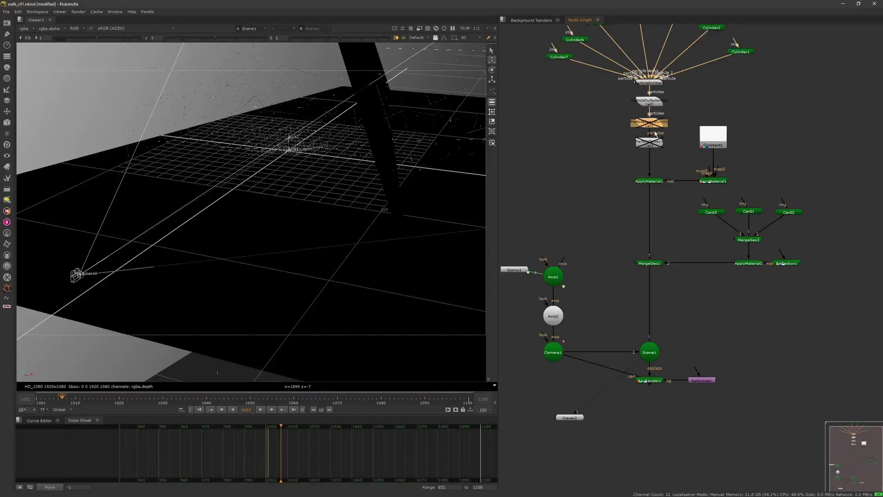
left_click(261, 410)
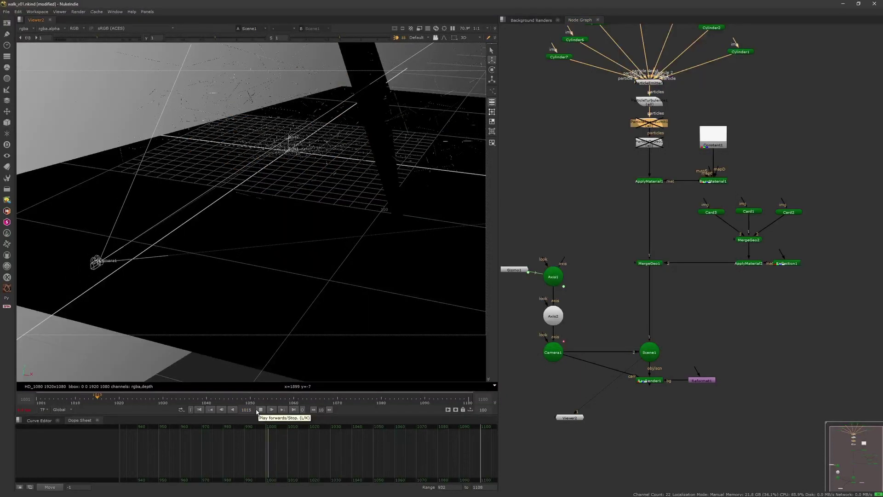
left_click(256, 411)
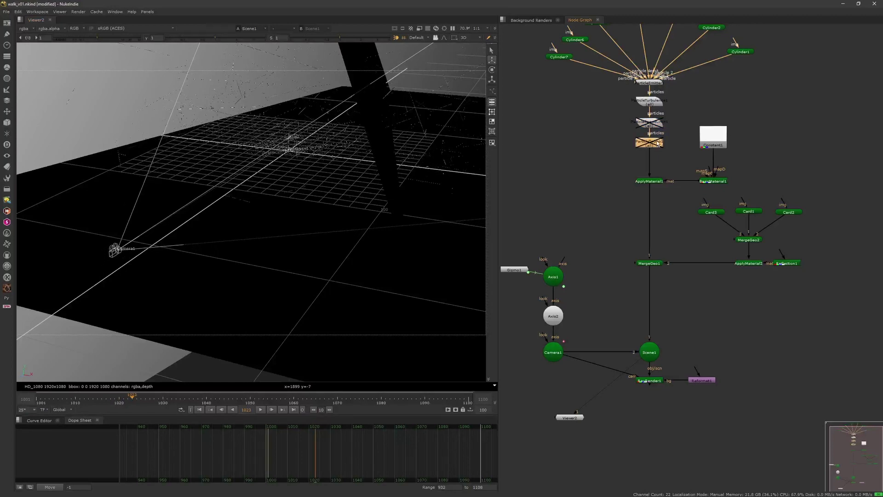
Step: Re-enable ParticleSpeedLimit1, set its maximum to 1 and strength to 0.54, and play back the particle motion
left_click(656, 123)
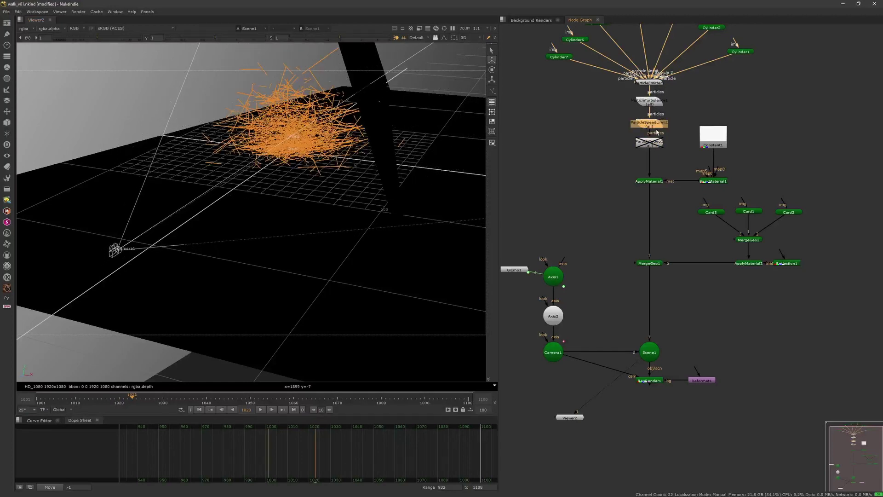
double_click(653, 128)
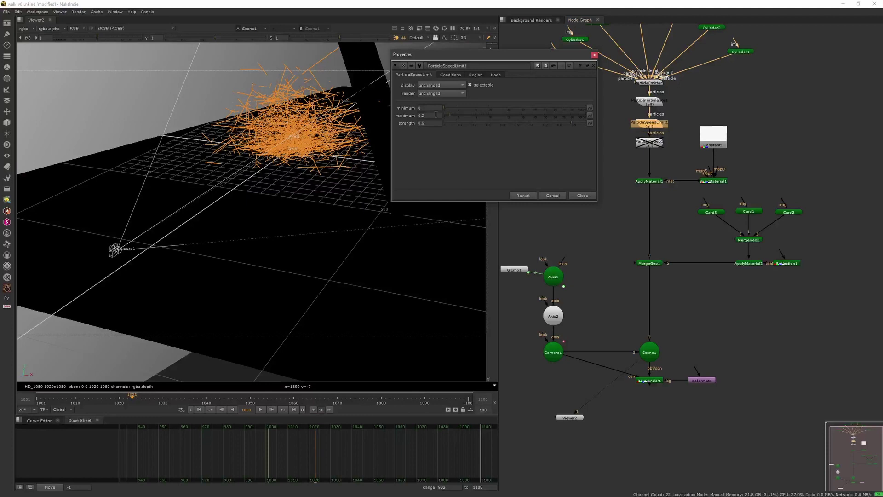
left_click(263, 410)
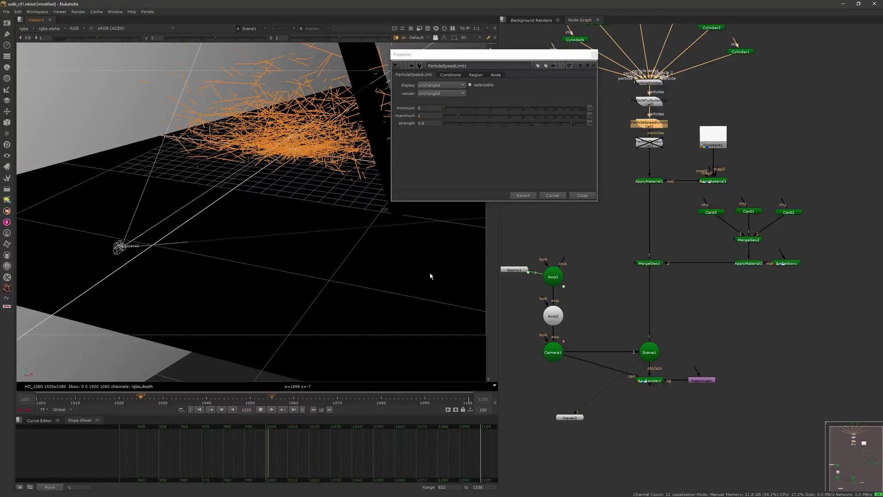
left_click(520, 123)
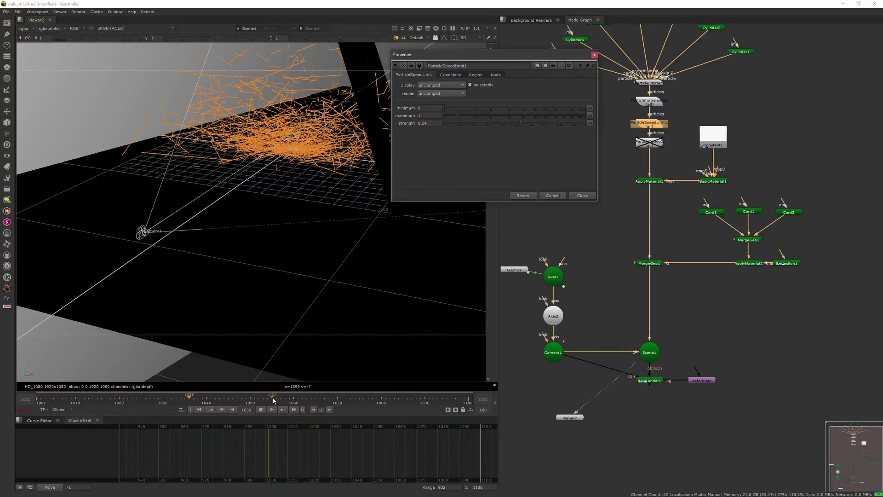
left_click(260, 409)
key("Tab")
key("Tab")
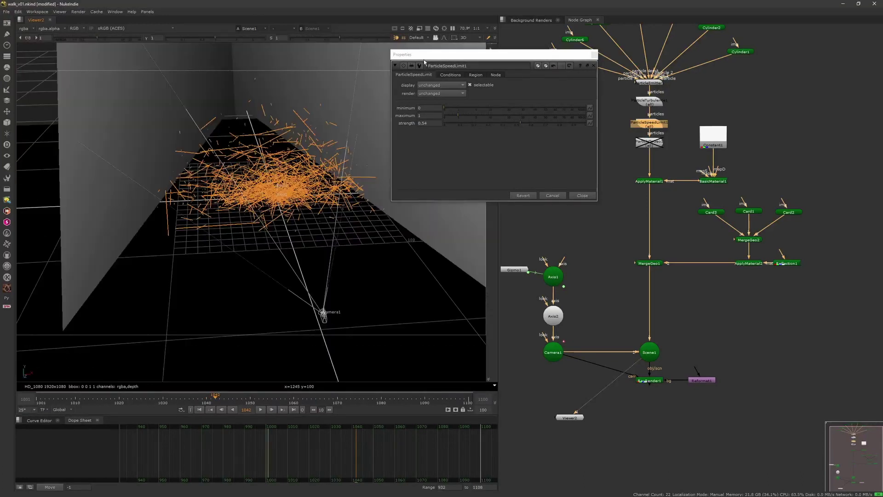
Step: Close the ParticleSpeedLimit1 properties and disable the node
left_click(583, 195)
left_click(657, 123)
key("d")
Step: View ParticleEmitter1 on its own and set its velocity to 1 and velocity range to 2
left_click(650, 84)
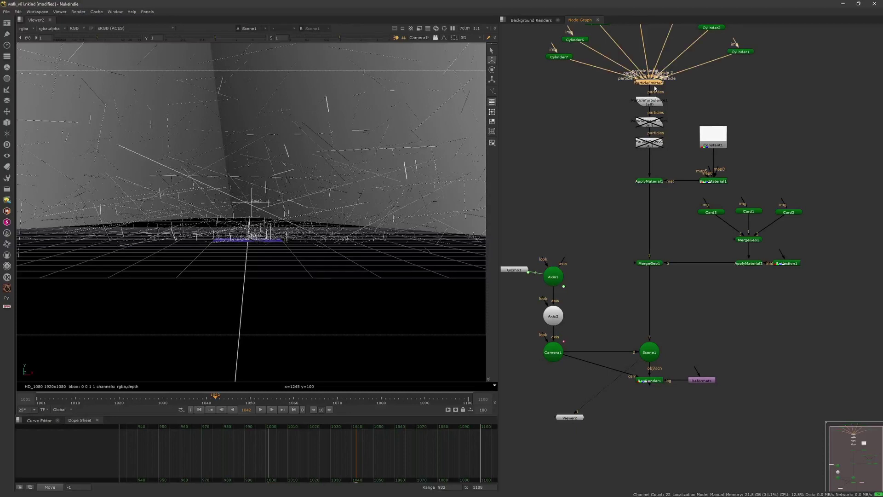
key("1")
double_click(648, 86)
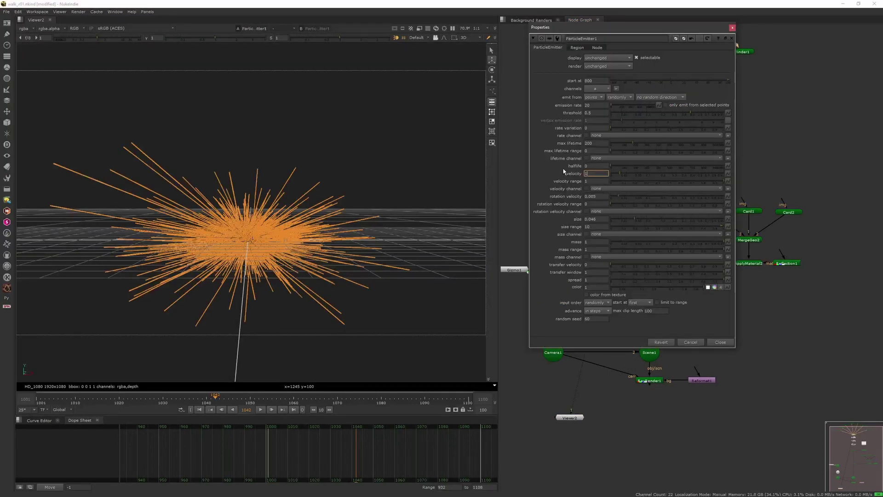
key("Return")
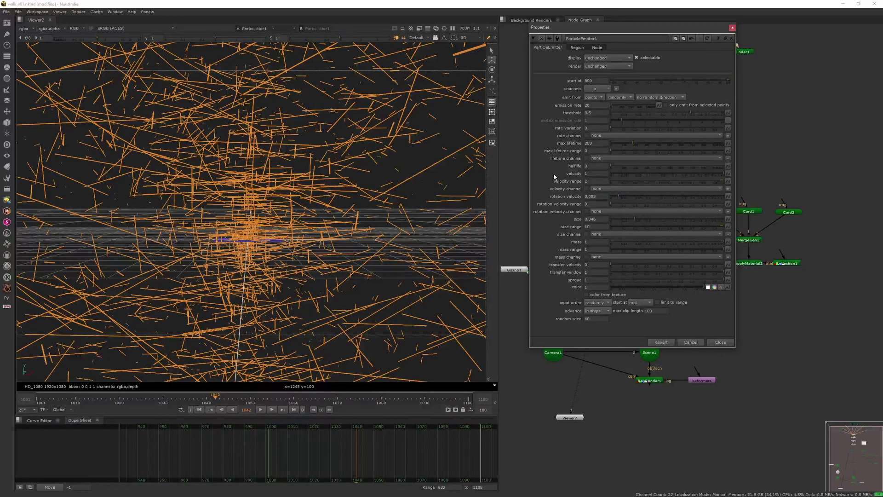
Step: Set ParticleEmitter1's emission rate to 100
left_click_drag(359, 271, 343, 293, "ctrl")
middle_click_drag(343, 293, 291, 274, "alt")
mouse_move(291, 273)
right_mouse_down("alt")
mouse_move(258, 281)
mouse_move(256, 299)
mouse_move(296, 279)
right_mouse_up("alt")
double_click(597, 105)
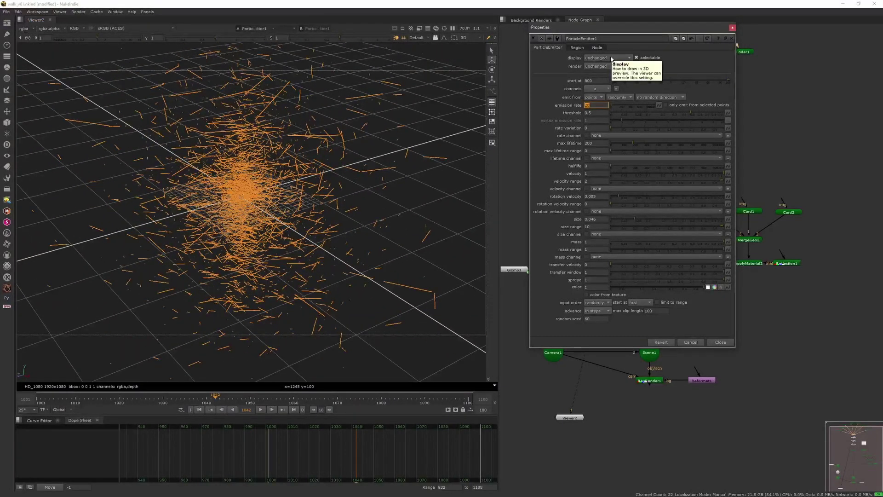
type("100")
key("Return")
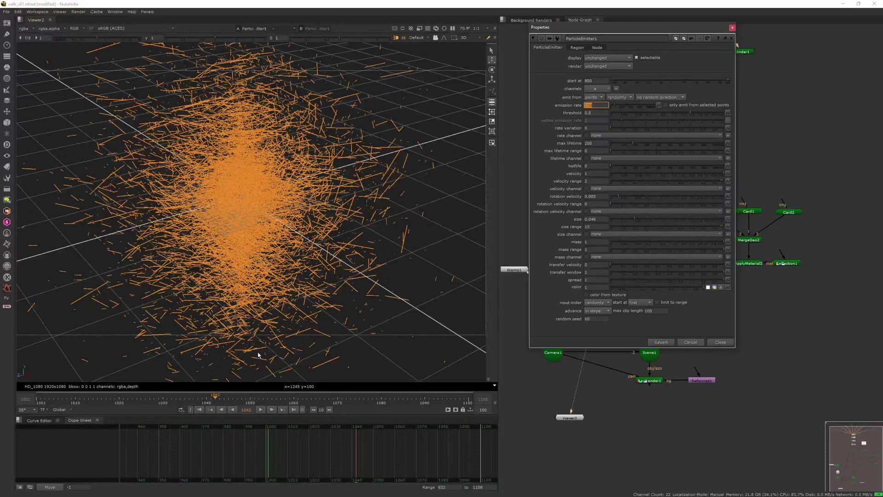
Step: Keyframe ParticleEmitter1's emission rate at the start of the range, dropping it to 0, and preview the resulting burst
left_click(199, 410)
right_click(610, 115)
left_click(610, 113)
left_click(271, 409)
left_click_drag(614, 105, 591, 106)
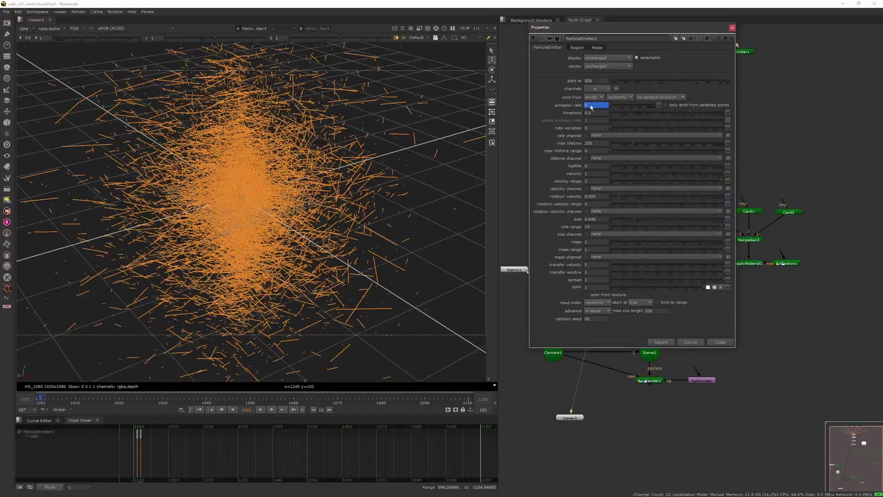
left_click_drag(130, 408, 202, 407)
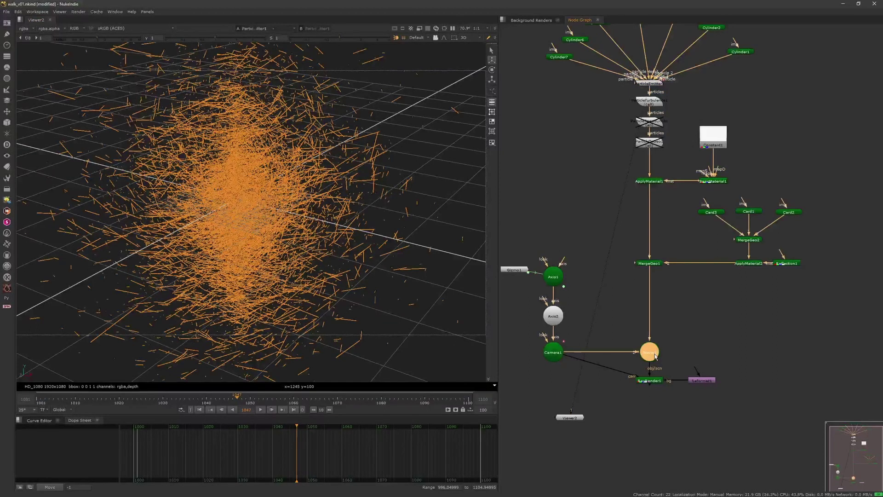
Step: View Scene1 through Camera1 and play back the particle burst among the cards
left_click_drag(342, 264, 276, 198, "ctrl")
scroll(277, 248, "up", 3)
left_click(418, 38)
left_click(426, 59)
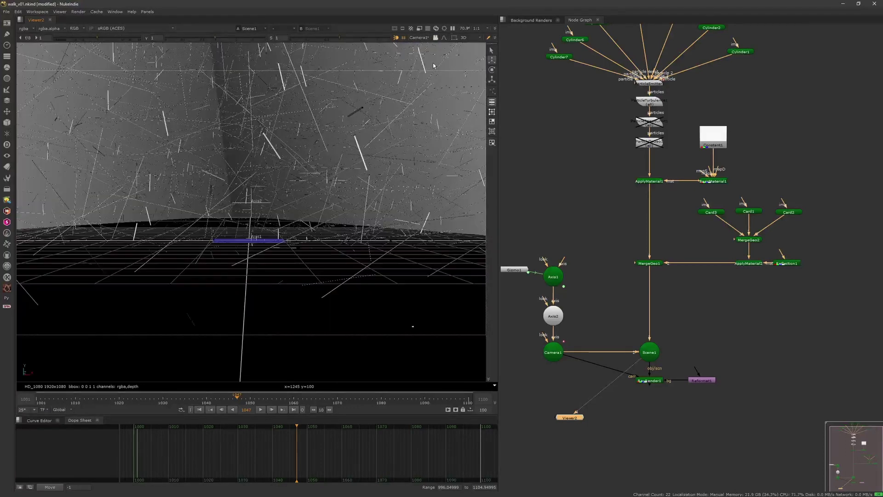
left_click(260, 410)
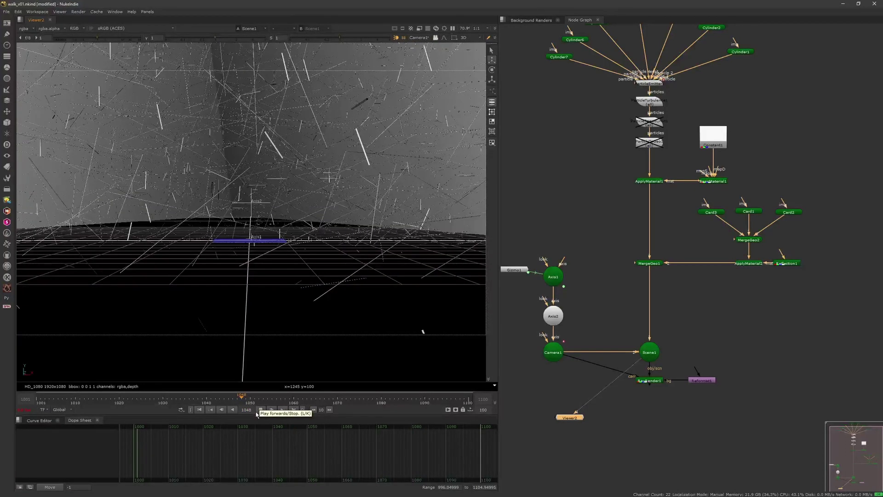
Step: View the RayRender1 output in 2D and inspect the reflected particle lines on several frames
left_click(655, 381)
key("1")
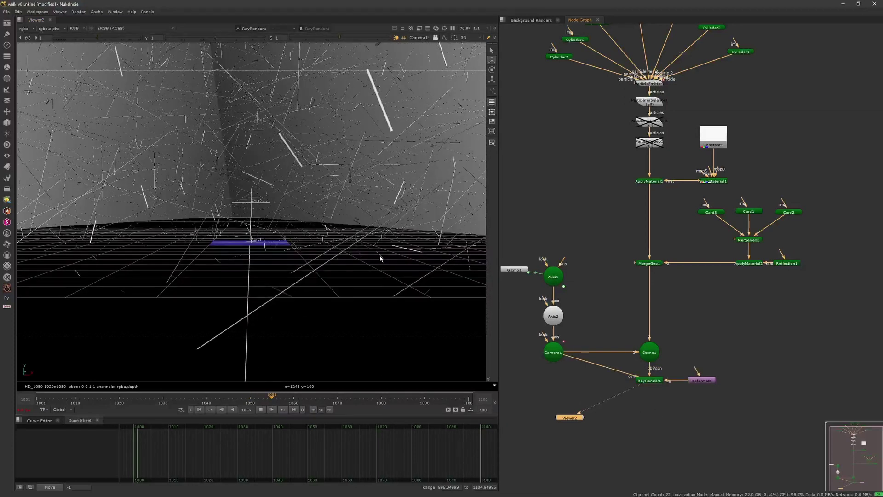
key("Tab")
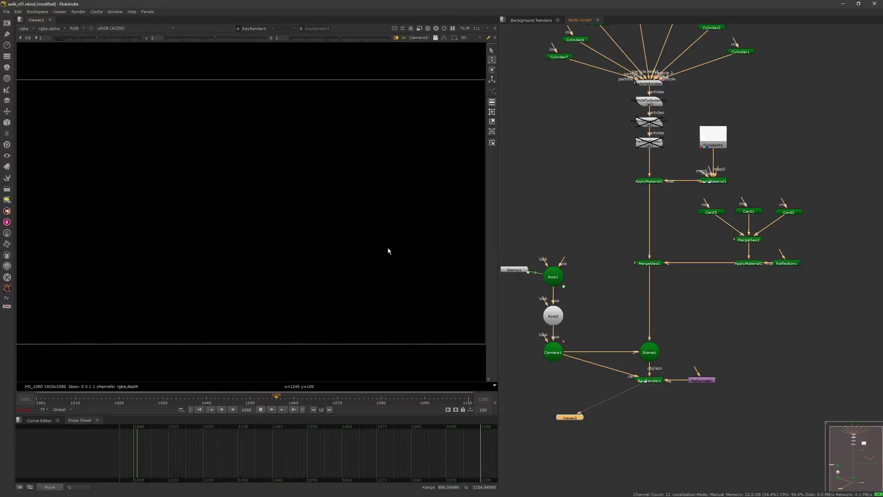
key("Tab")
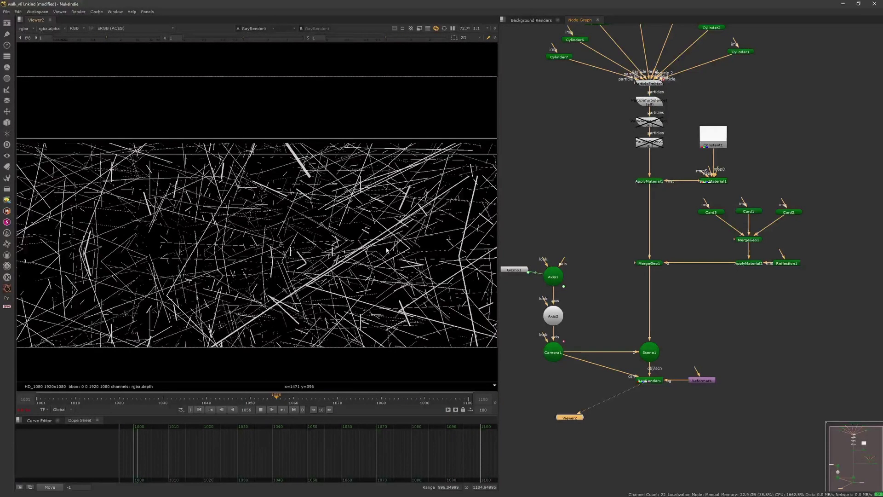
left_click(283, 408)
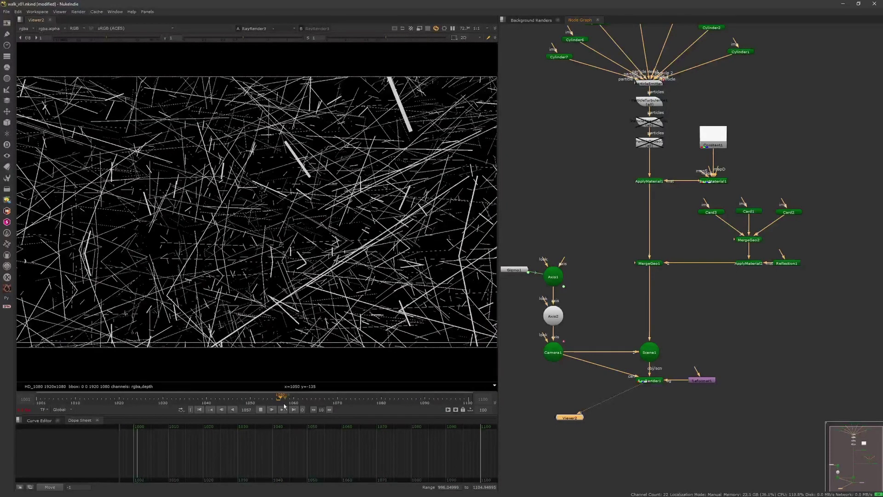
left_click(333, 400)
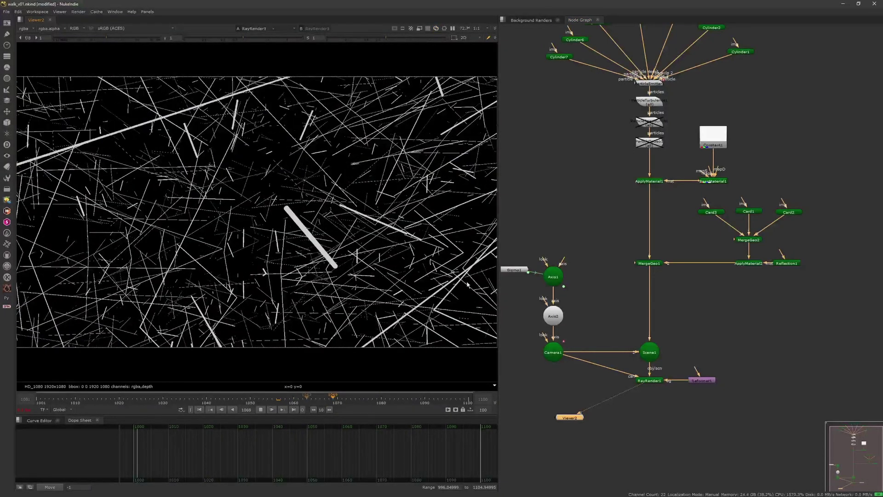
Step: Review the radius, height and rotation settings of the source cylinders feeding the particle emitter, from Cylinder7 through Cylinder1
middle_click_drag(680, 26, 689, 110)
double_click(569, 146)
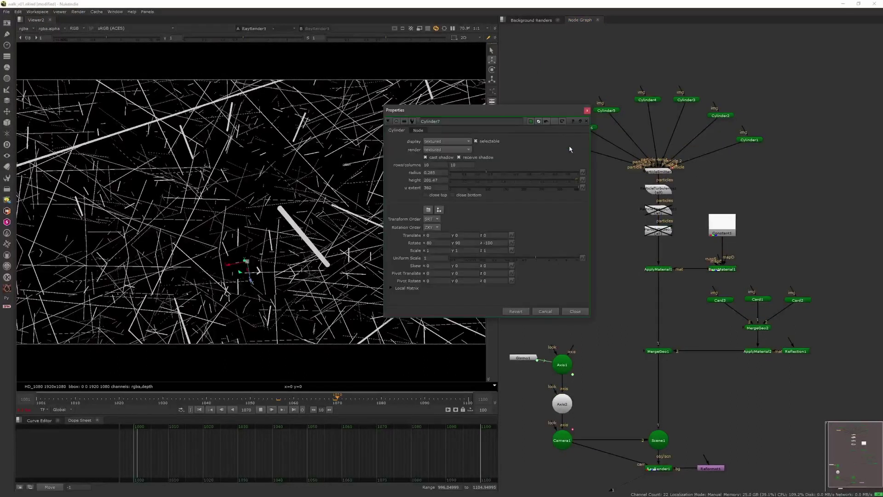
left_click(587, 111)
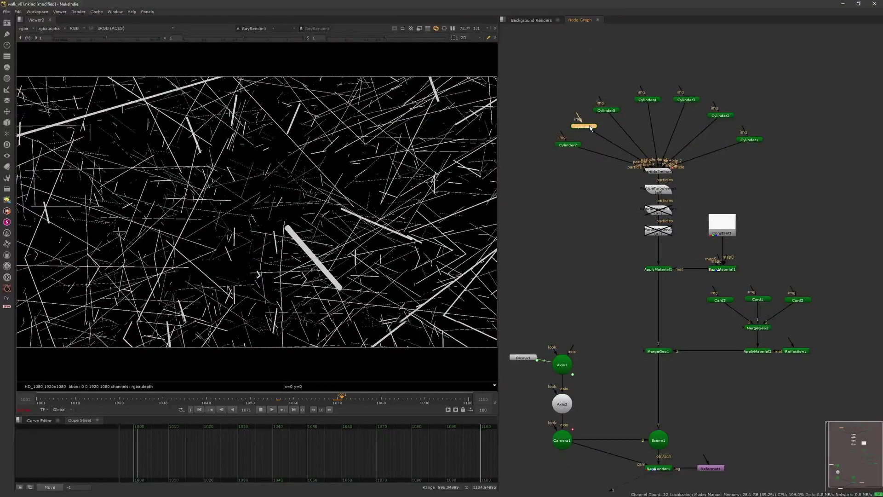
double_click(591, 126)
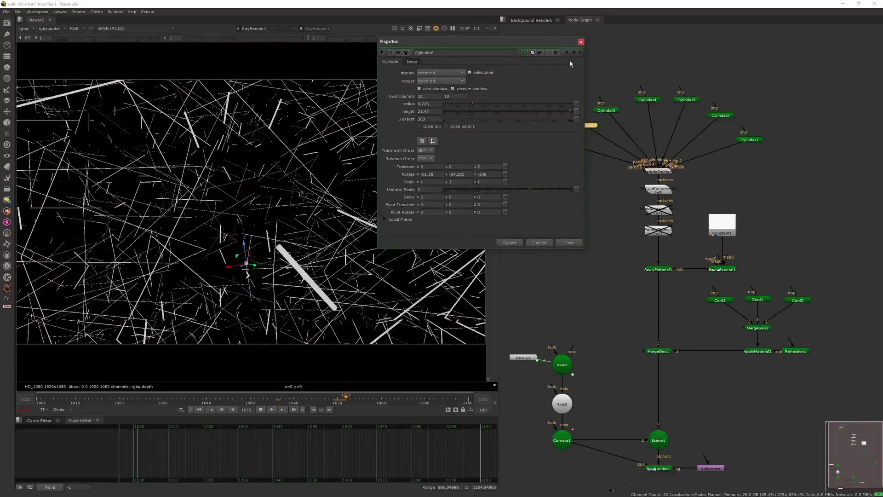
left_click(580, 42)
double_click(606, 110)
left_click(611, 47)
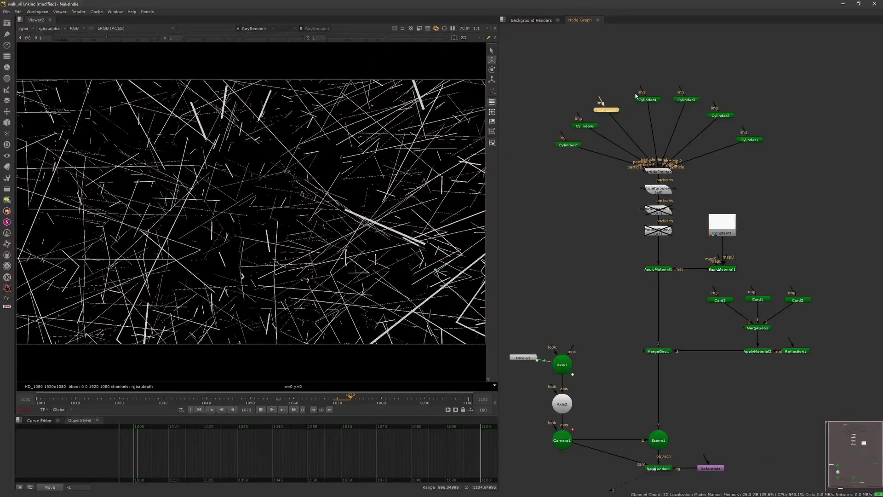
double_click(647, 99)
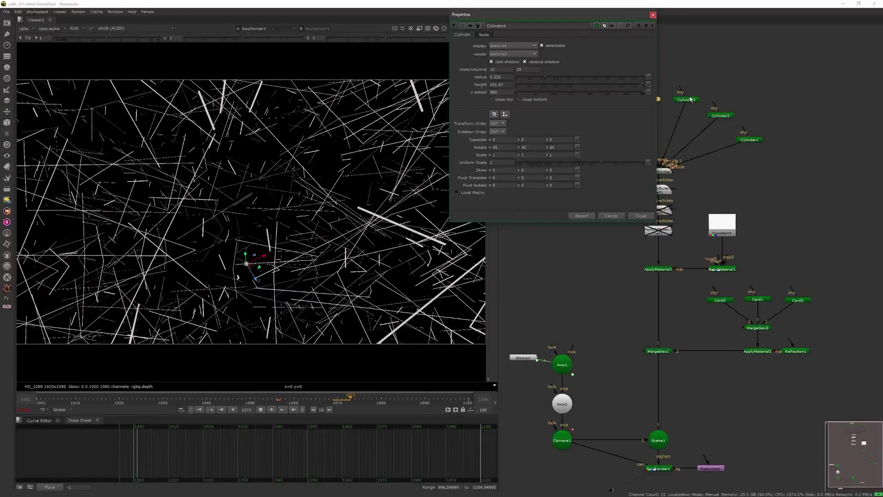
left_click(653, 15)
double_click(685, 100)
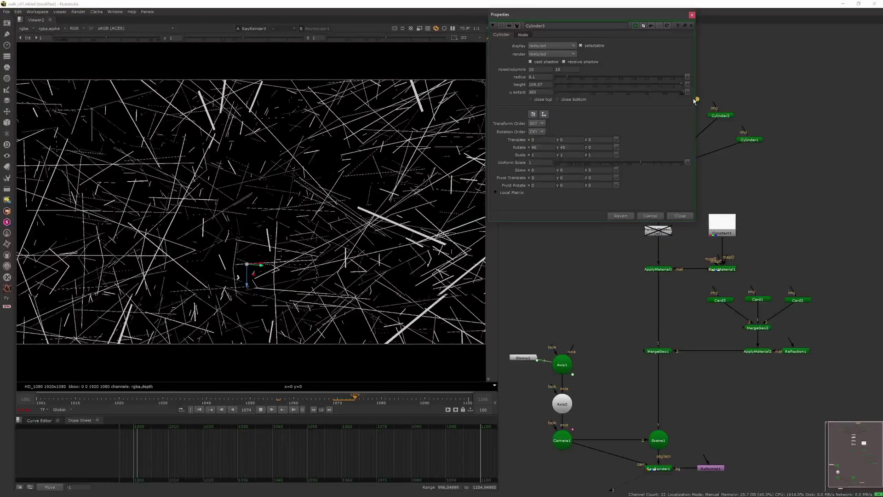
left_click(692, 16)
double_click(720, 116)
left_click(727, 16)
left_click(750, 140)
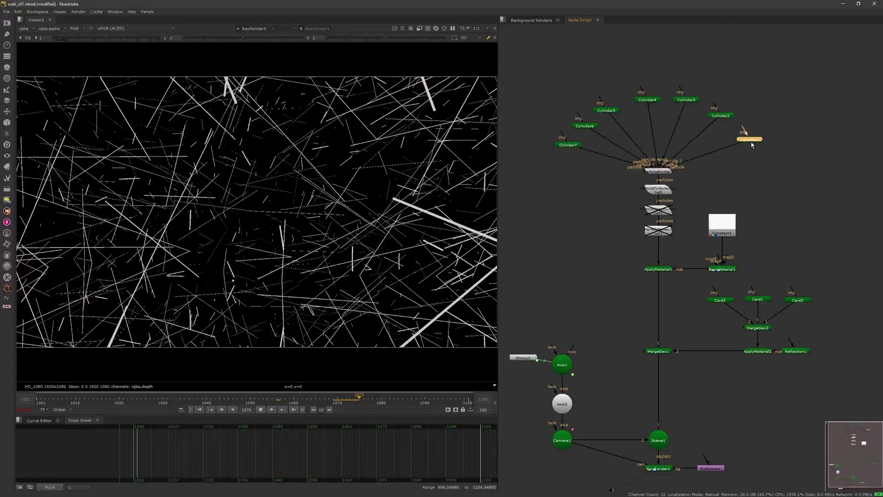
double_click(750, 139)
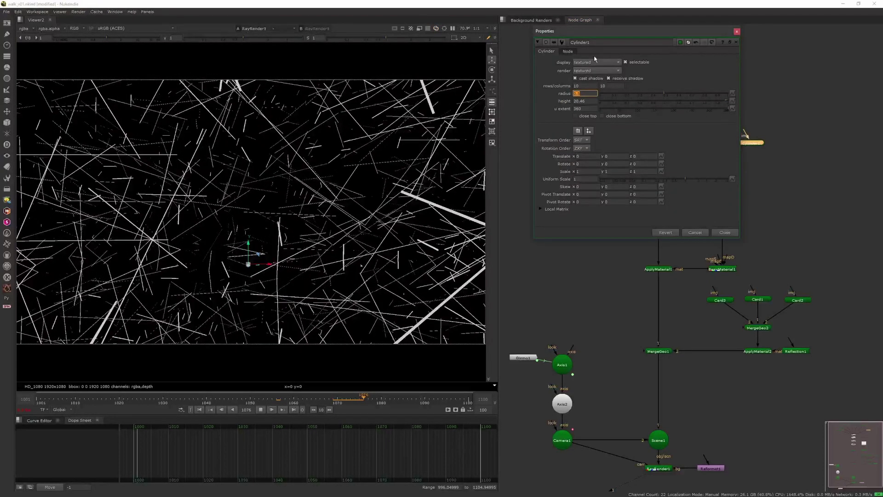
left_click(724, 232)
Step: Play back the RayRender1 output from an earlier frame and inspect the rendered particle lines
middle_click_drag(629, 388, 647, 263)
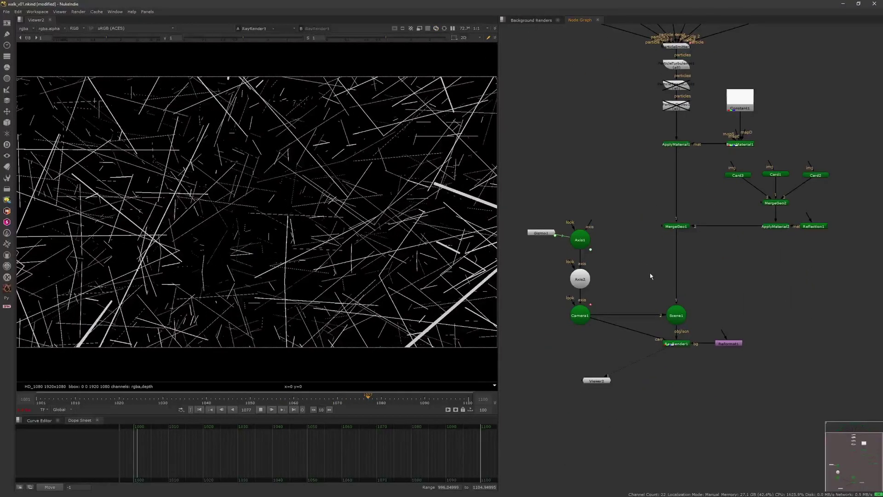
left_click(675, 344)
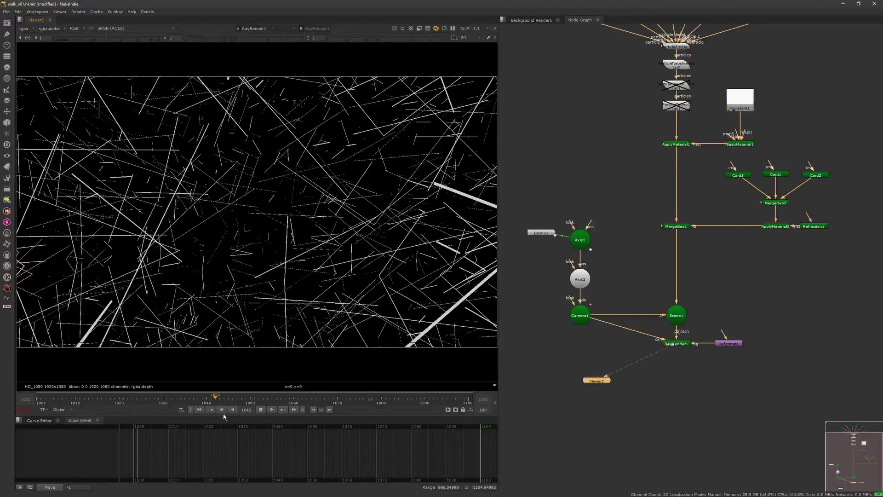
left_click(272, 409)
left_click(272, 409)
Step: Enable ParticleSpeedLimit1 and view Scene1 in 3D from outside the camera
left_click(675, 86)
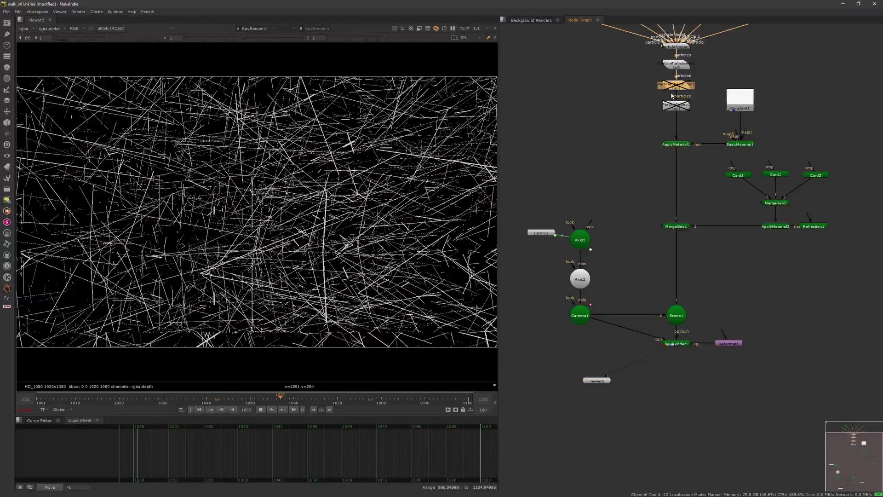
key("d")
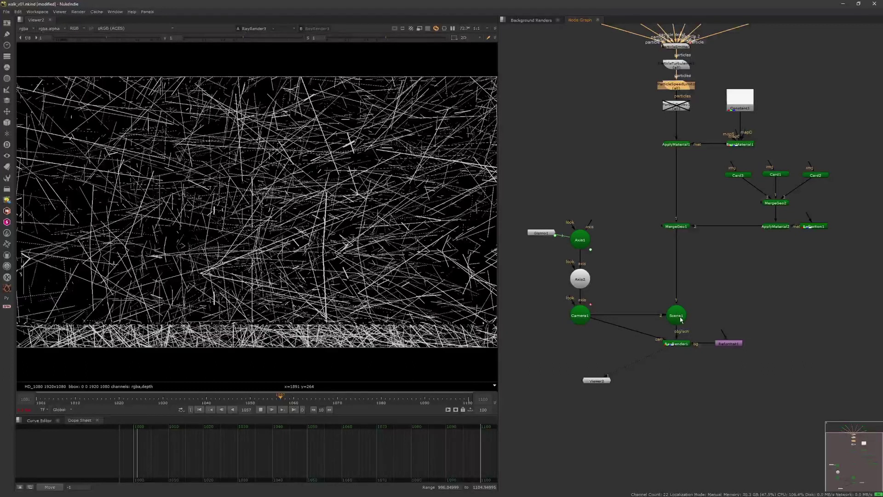
left_click(677, 315)
key("1")
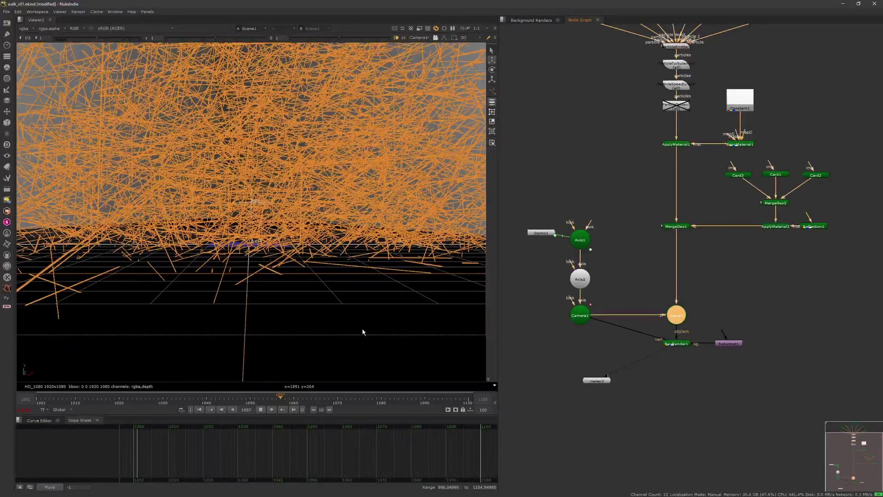
left_click(341, 301)
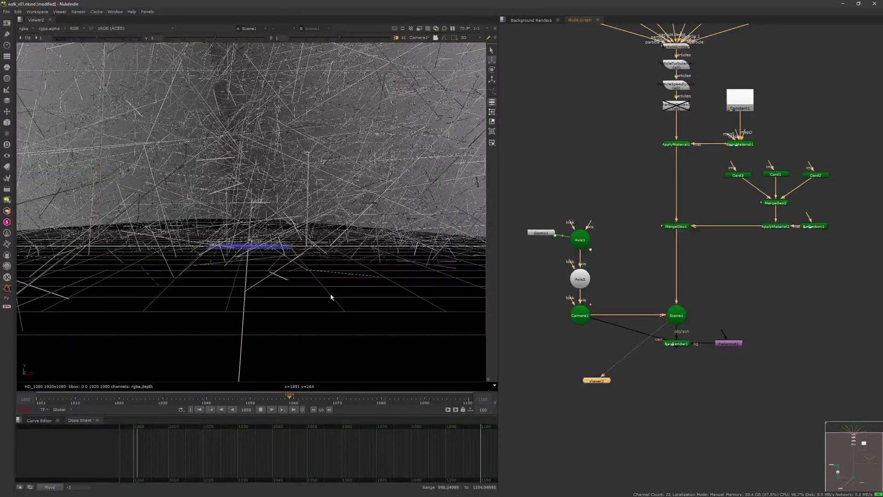
key("v")
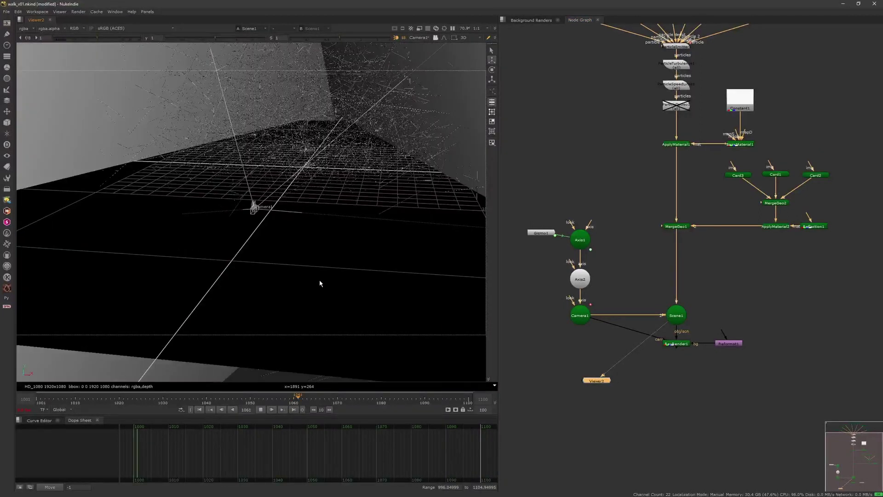
Step: Set ParticleSpeedLimit1's region to sphere and enlarge its uniform scale to surround much of the particle burst
double_click(676, 84)
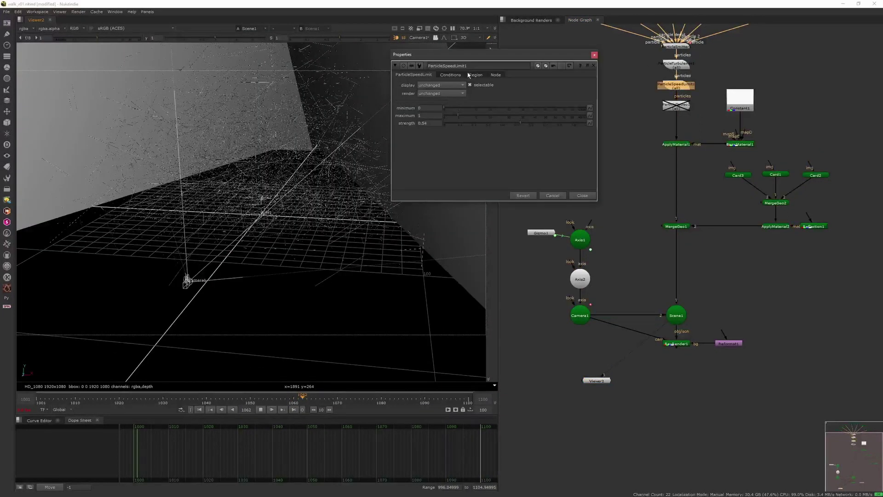
left_click_drag(496, 53, 580, 67)
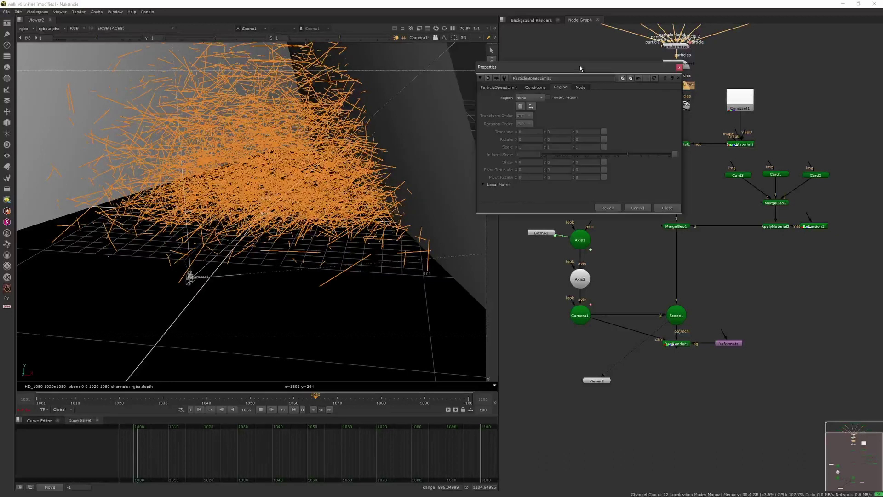
left_click(262, 410)
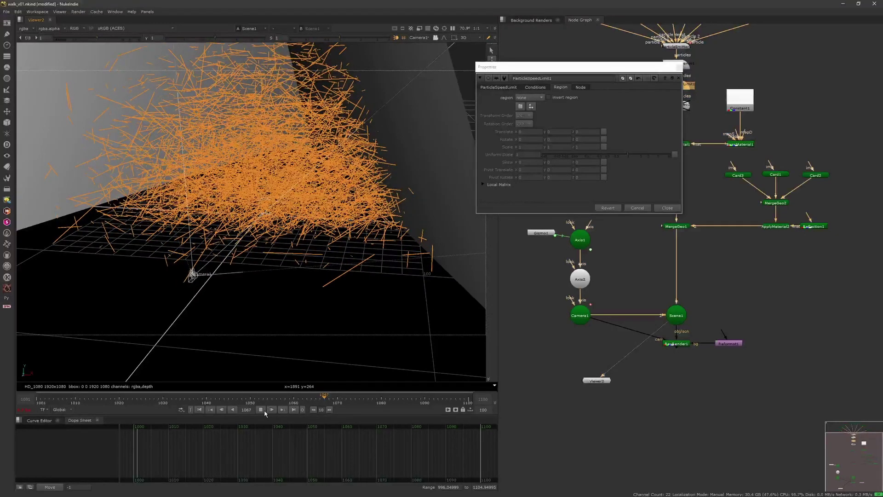
middle_click_drag(294, 307, 295, 358)
left_click(301, 363)
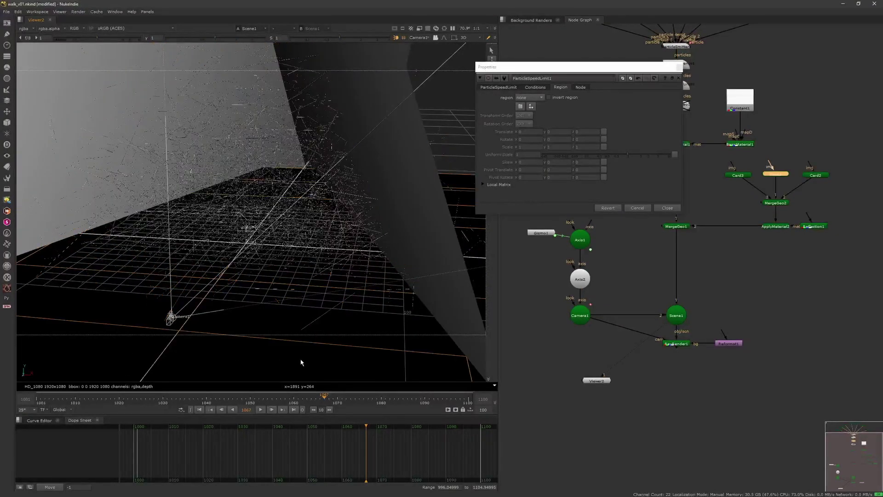
left_click(529, 98)
left_click(529, 104)
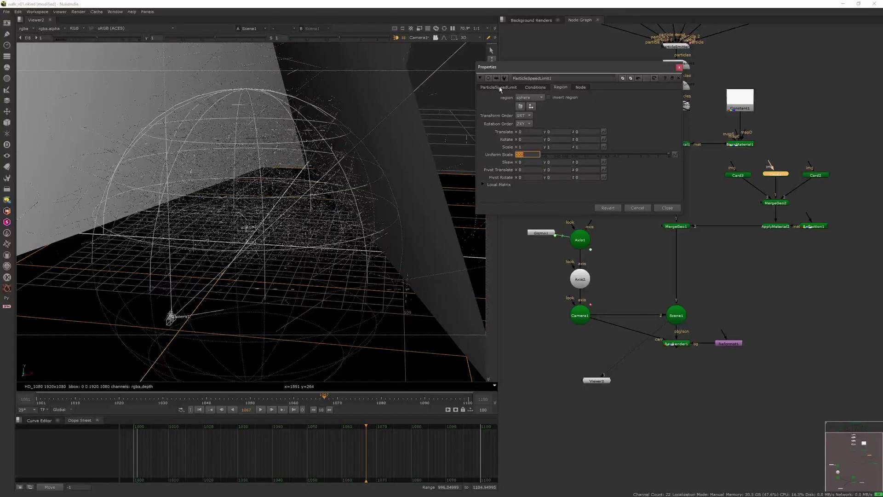
left_click(638, 207)
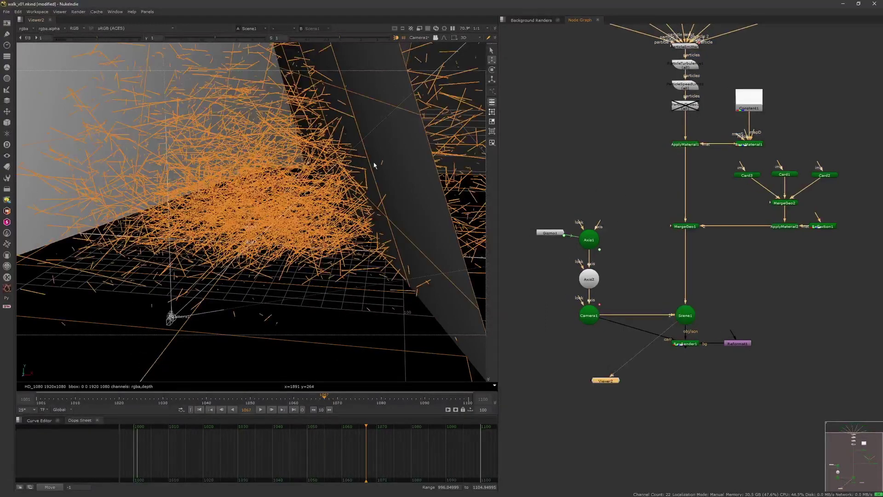
Step: Look at Scene1 through Camera1 and play the speed-limited particles up to frame 1070
left_click(462, 64)
left_click(425, 39)
left_click(430, 52)
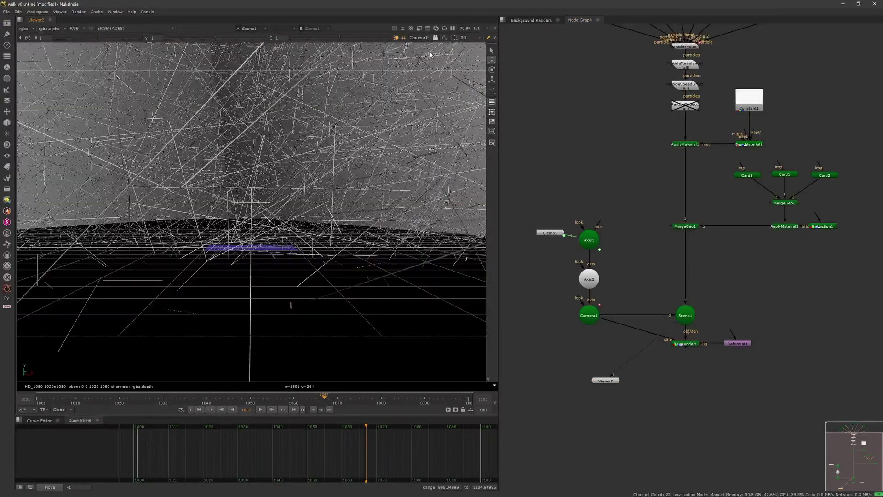
left_click(260, 409)
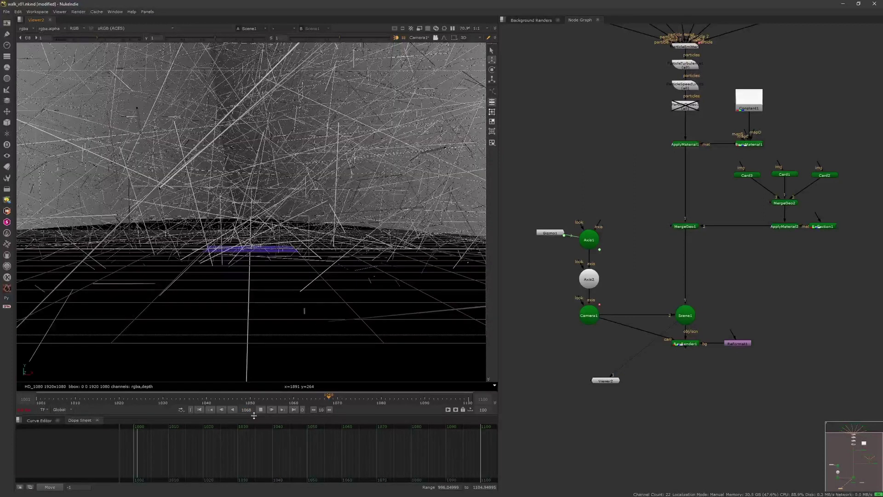
left_click(260, 409)
Step: Set ParticleSpeedLimit1's strength to 1 and play back the particles in the camera view
double_click(686, 85)
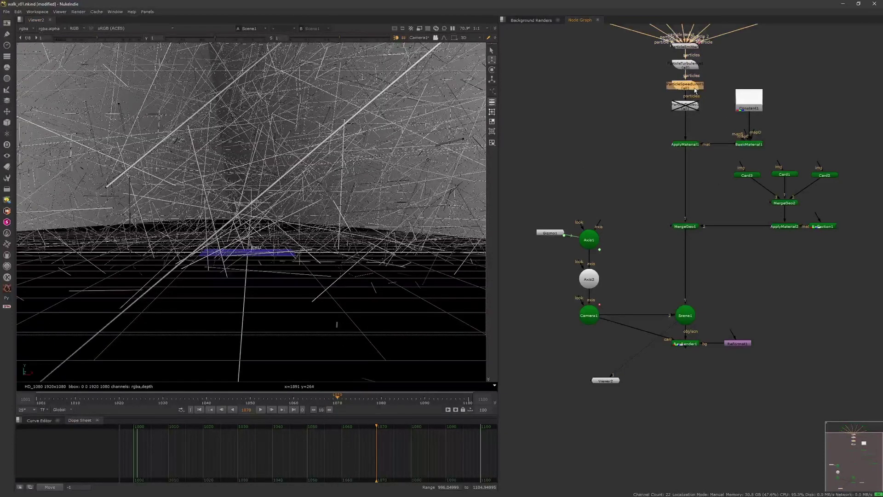
left_click(499, 87)
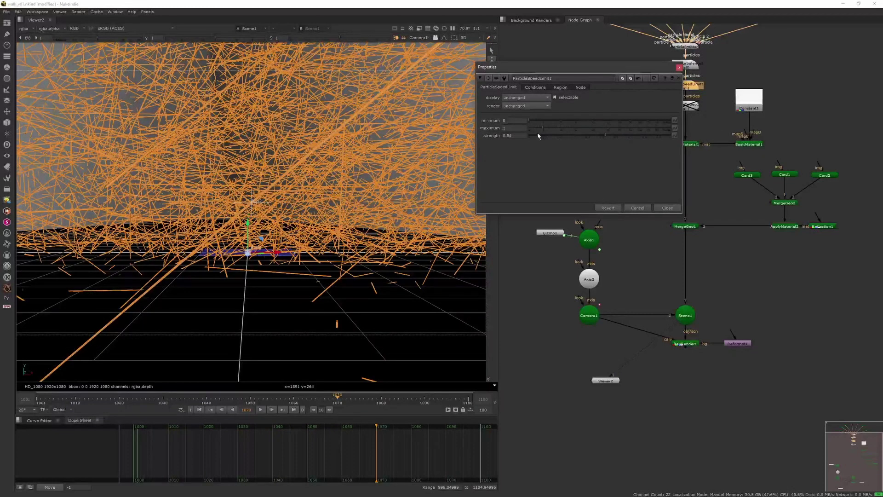
left_click(516, 128)
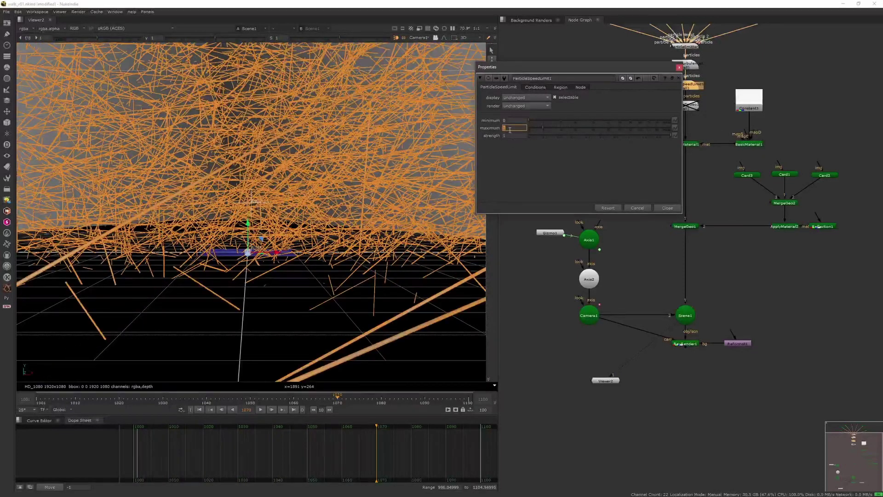
left_click(260, 410)
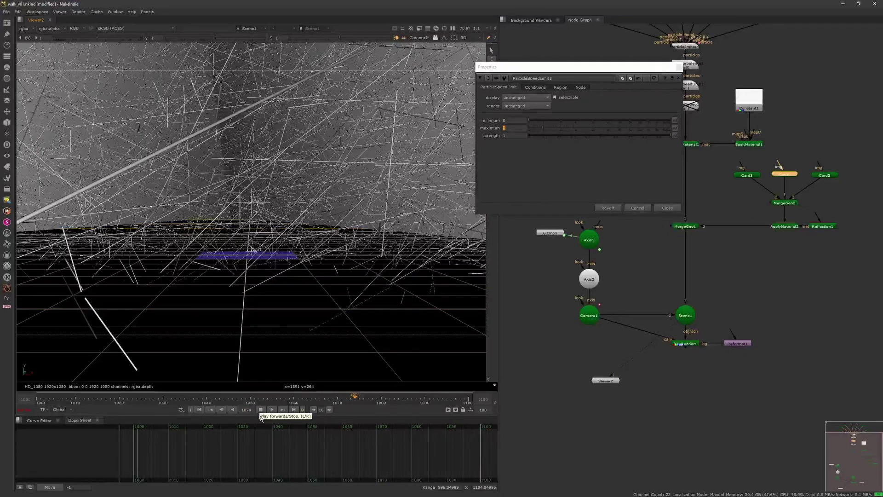
Step: Set ParticleSpeedLimit1's maximum to 0.5 and preview the slowed burst on several frames and in playback
left_click(490, 83)
type(".5")
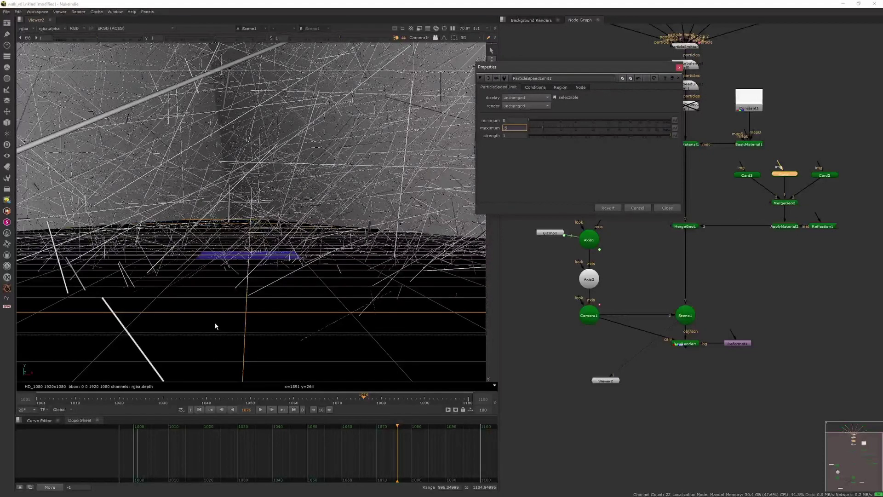
key("Return")
left_click(225, 402)
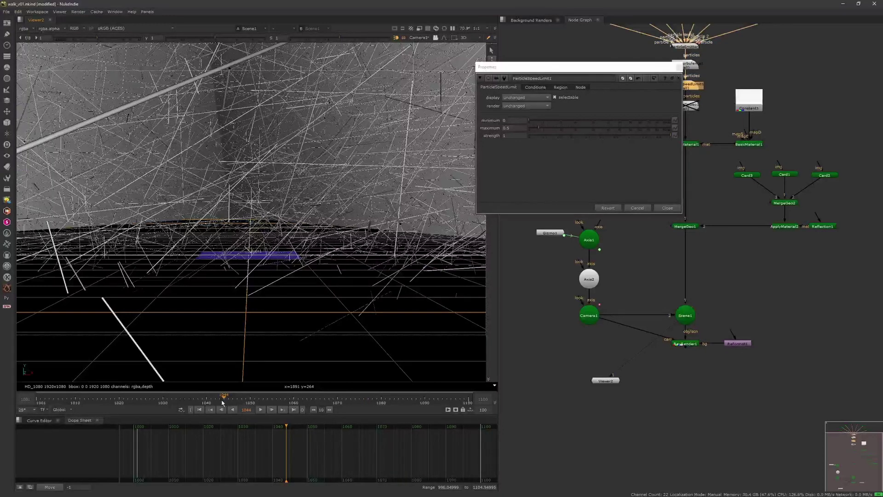
left_click(259, 400)
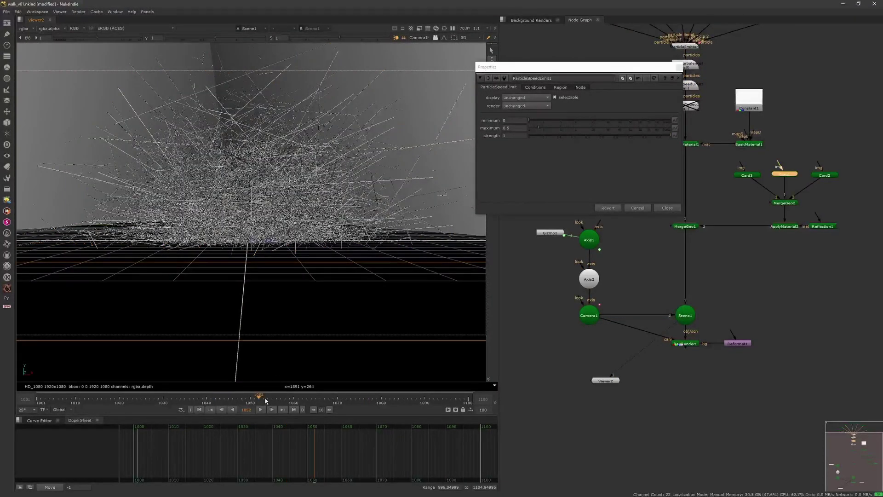
left_click(270, 401)
left_click(261, 410)
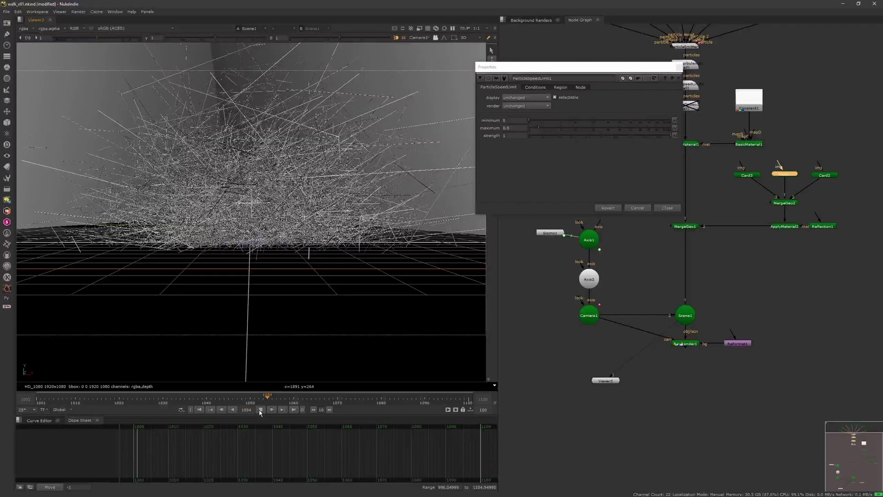
left_click(260, 411)
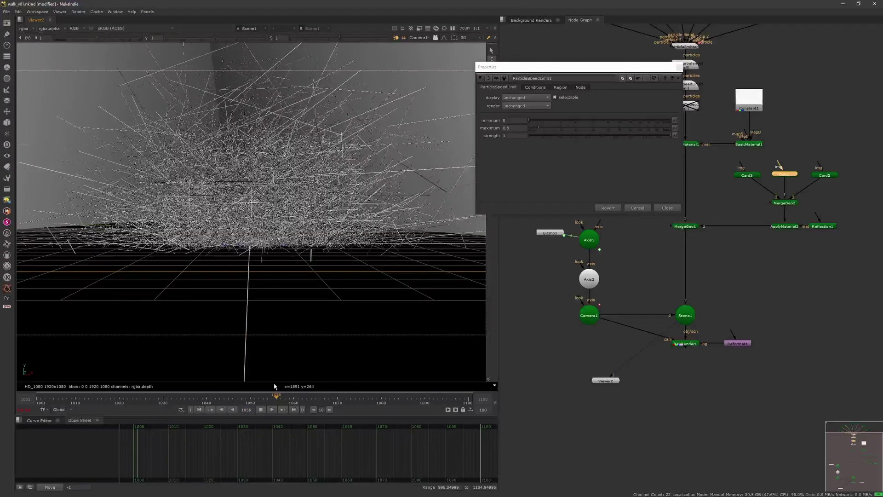
Step: Check the slowed burst in the RayRender1 output, return to the 3D view and slightly raise ParticleSpeedLimit1's maximum
left_click(695, 344)
key("1")
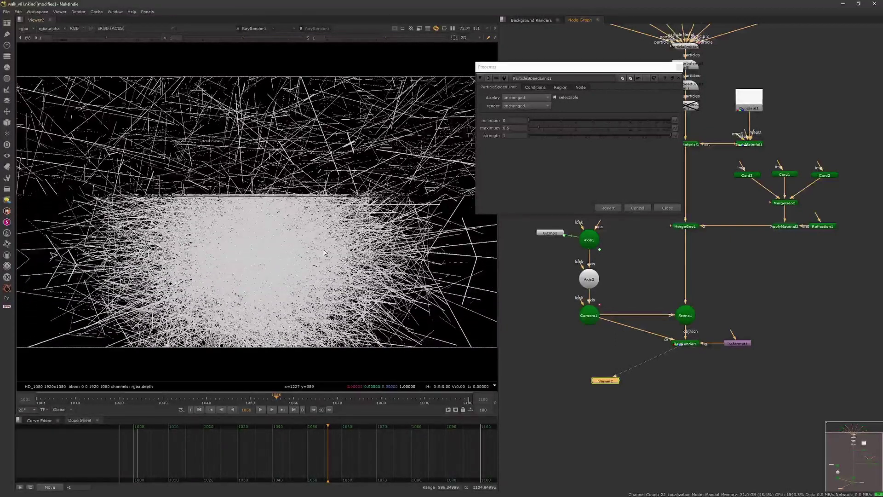
key("Tab")
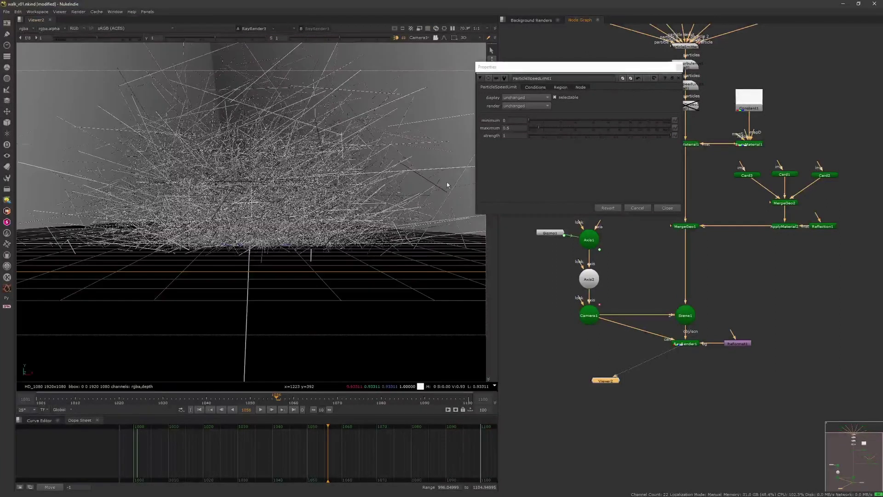
left_click(502, 129)
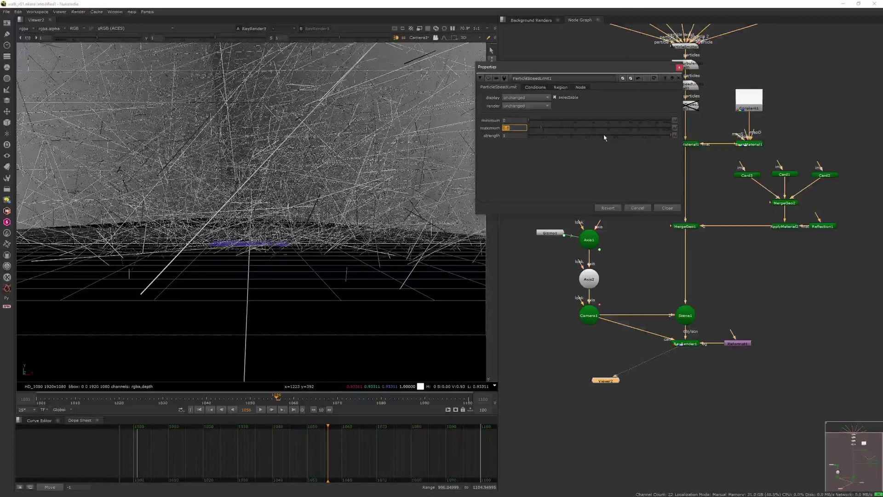
Step: Close the ParticleSpeedLimit1 settings and play back the Merge3 composite in the compositing script
left_click(668, 210)
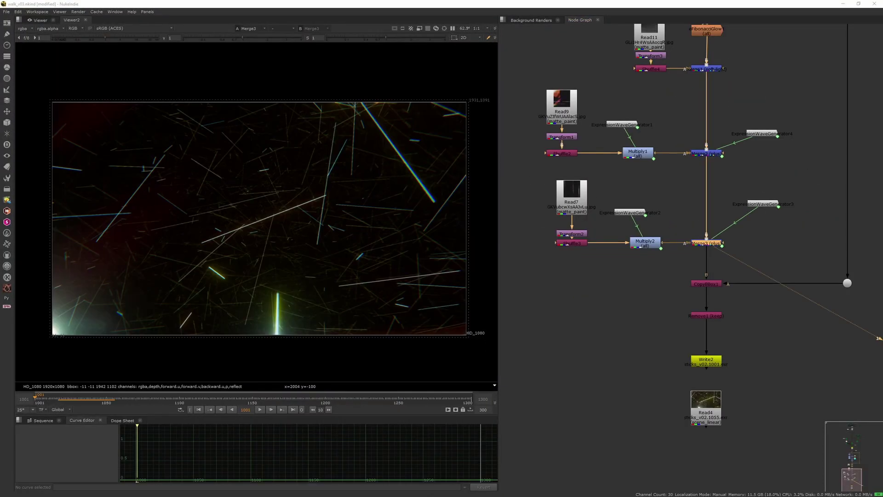
left_click(260, 411)
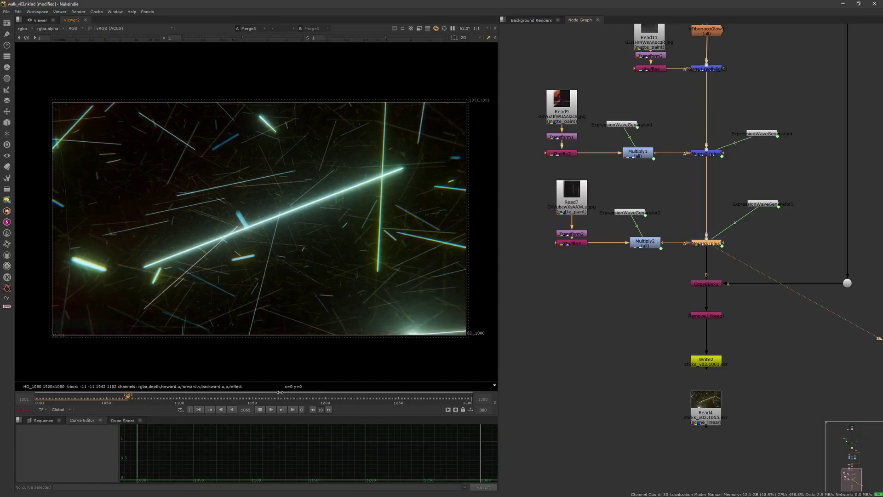
left_click(260, 410)
Step: View Shuffle1's alpha channel and the Grade1 output in the depth mask branch beside Read1
middle_click_drag(702, 172, 705, 217)
middle_click_drag(697, 49, 650, 333)
middle_click_drag(654, 97, 666, 208)
scroll(666, 205, "up", 3)
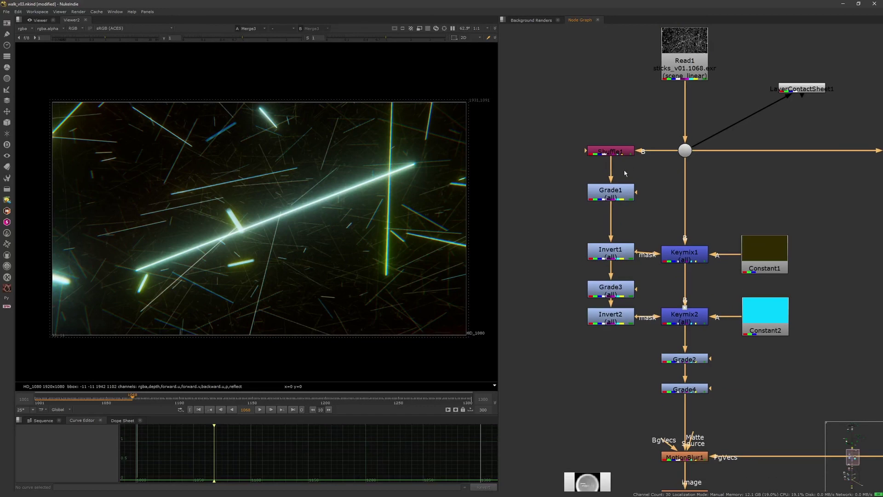
left_click(615, 153)
key("1")
key("a")
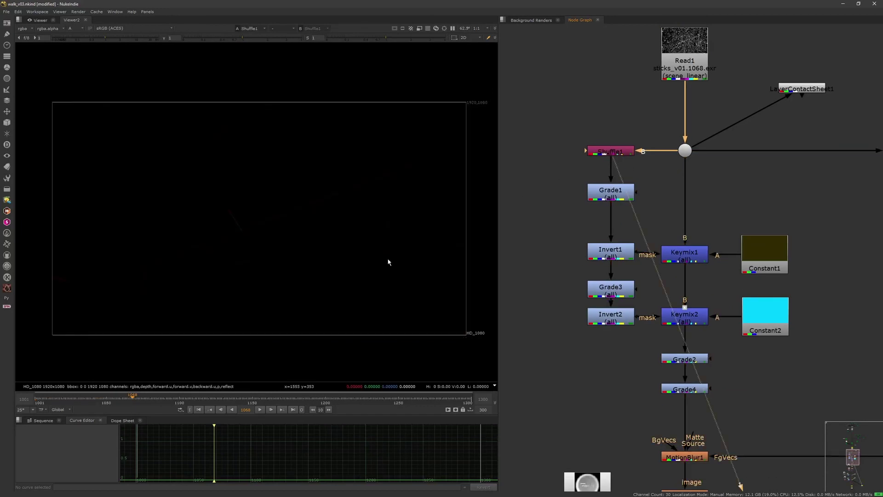
left_click(597, 194)
key("1")
Step: Inspect the depth channel routing in Shuffle1 and the grade values in Grade1, closing both settings windows
left_click(627, 152)
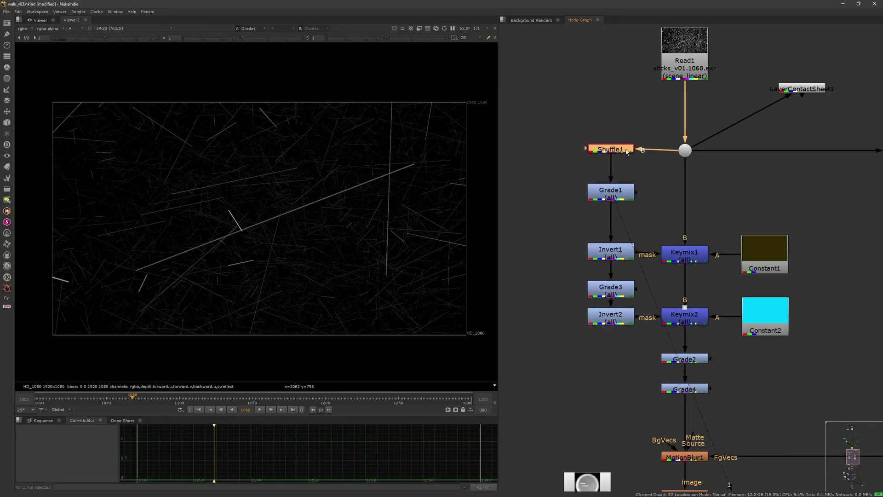
double_click(627, 153)
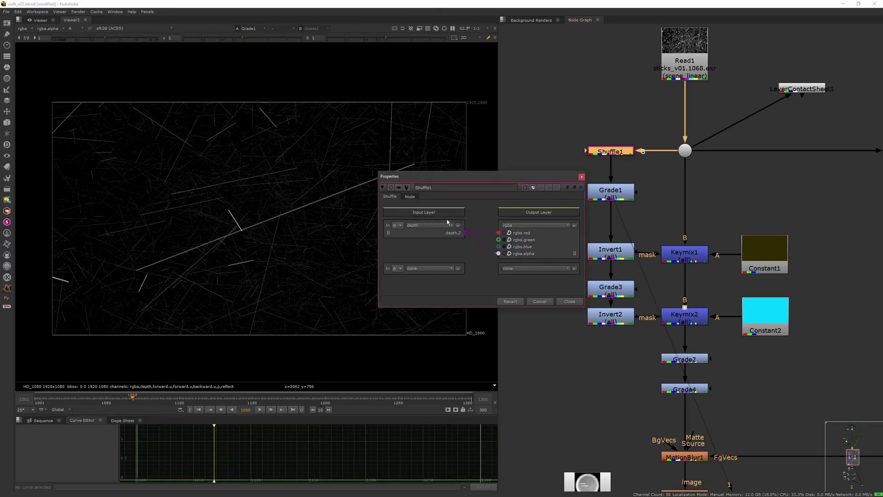
left_click(581, 177)
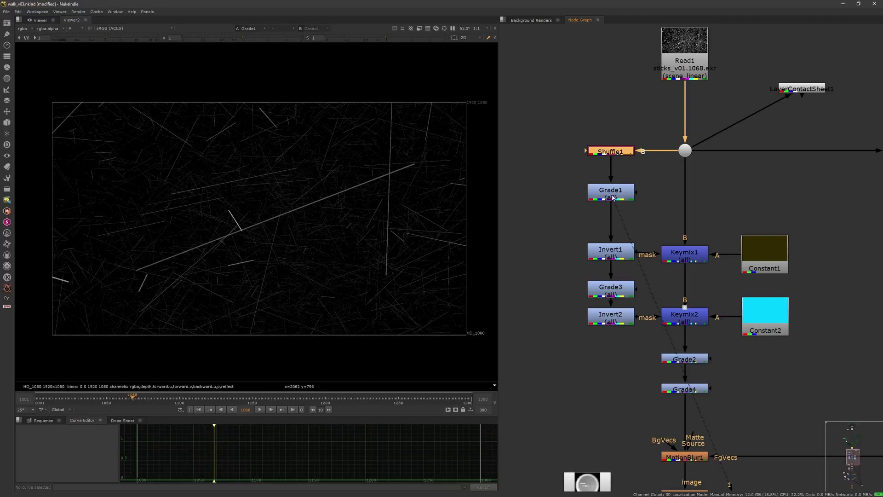
left_click(618, 194)
double_click(620, 196)
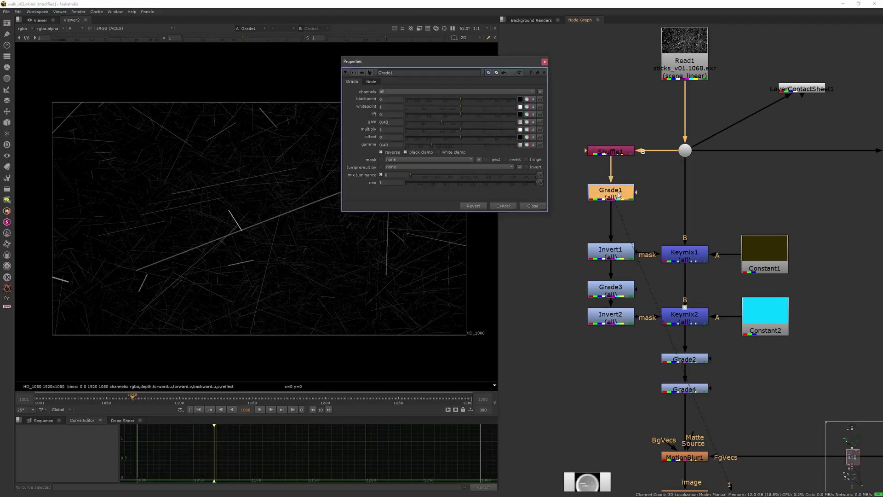
left_click(541, 61)
left_click(617, 167)
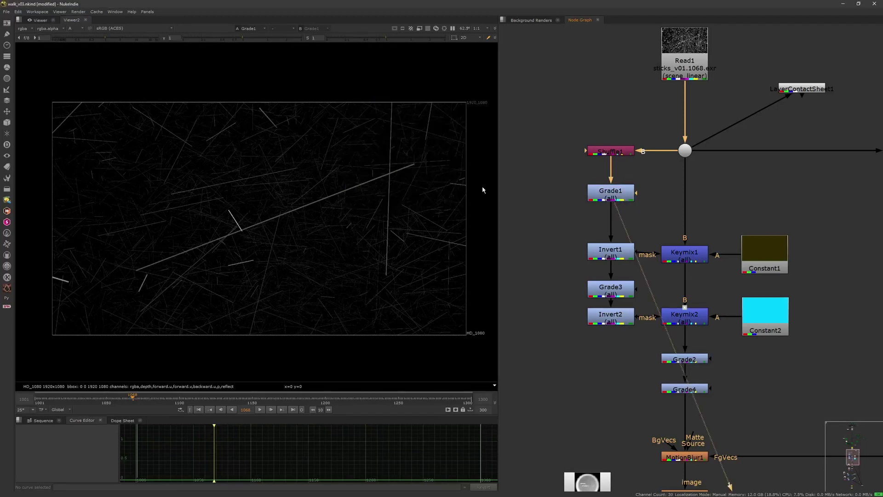
Step: Examine the Grade1 depth matte up close and compare it with the Invert1 output
scroll(414, 216, "down", 2)
scroll(326, 216, "up", 5)
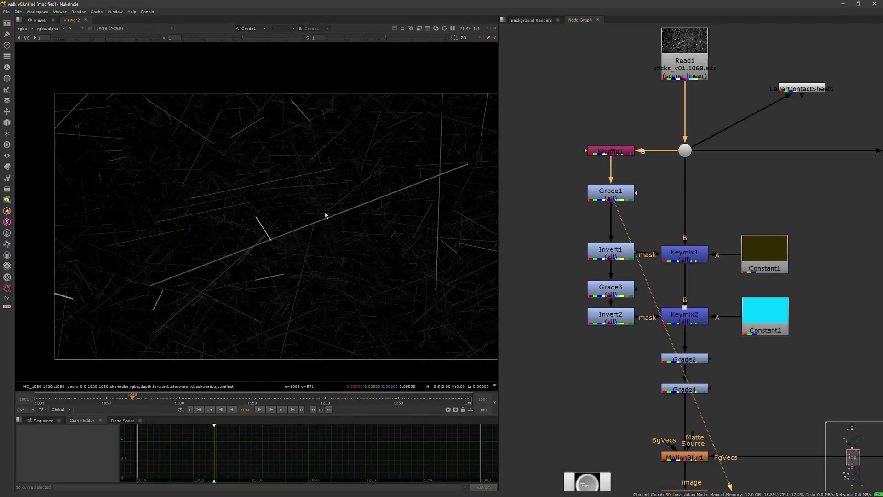
middle_click_drag(345, 249, 336, 234)
middle_click(335, 235)
left_click(630, 248)
key("1")
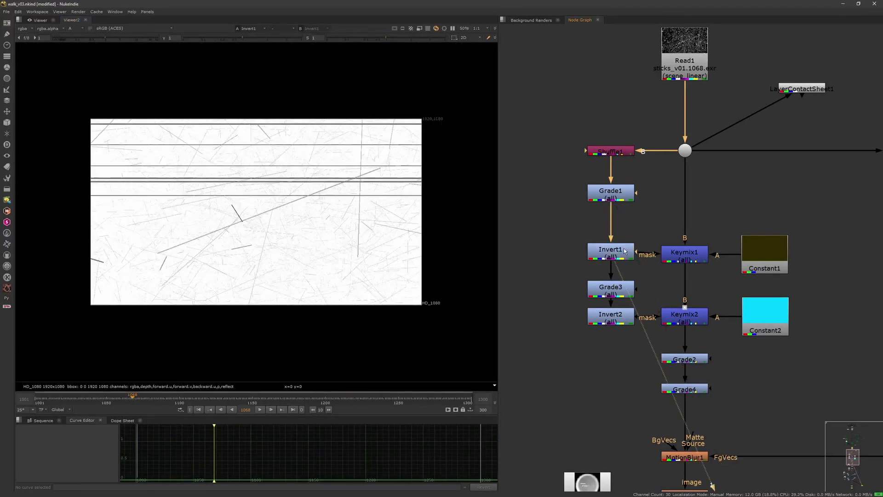
scroll(406, 252, "up", 3)
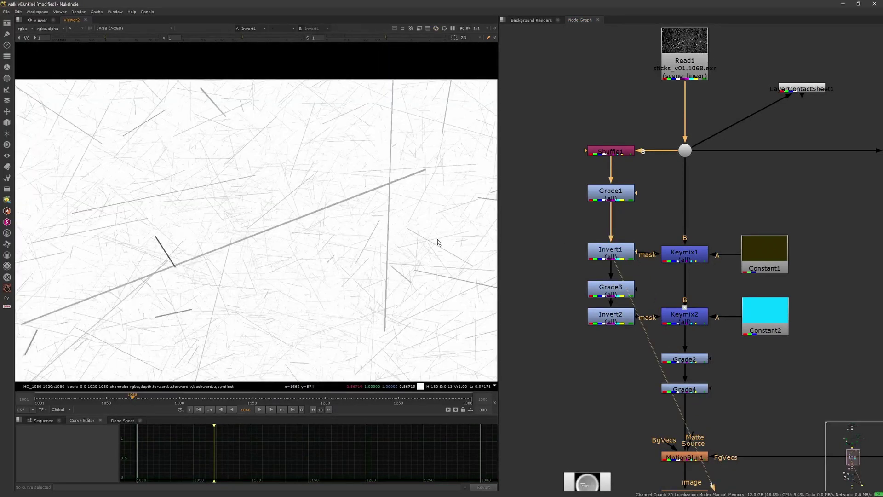
Step: Detach Constant1 from Keymix1 and reconnect it to Keymix1's A input
left_click(684, 258)
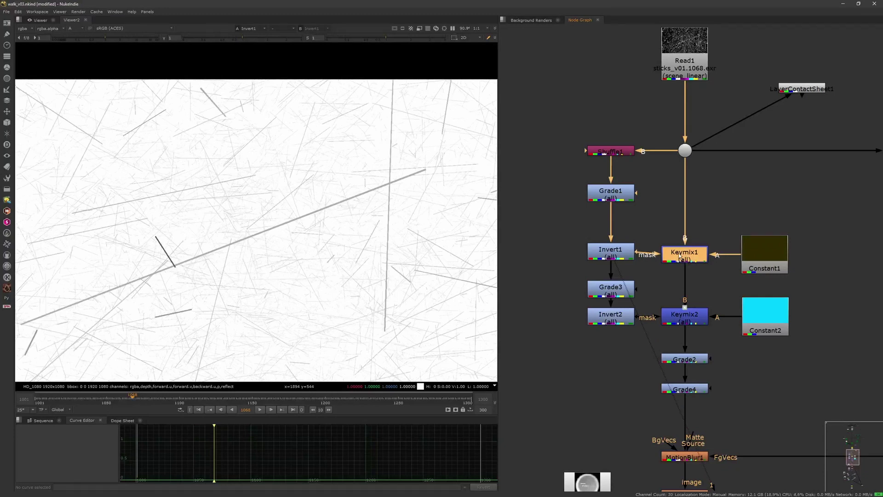
mouse_move(753, 254)
left_mouse_down()
mouse_move(757, 224)
mouse_move(762, 252)
left_mouse_up()
left_click(671, 230)
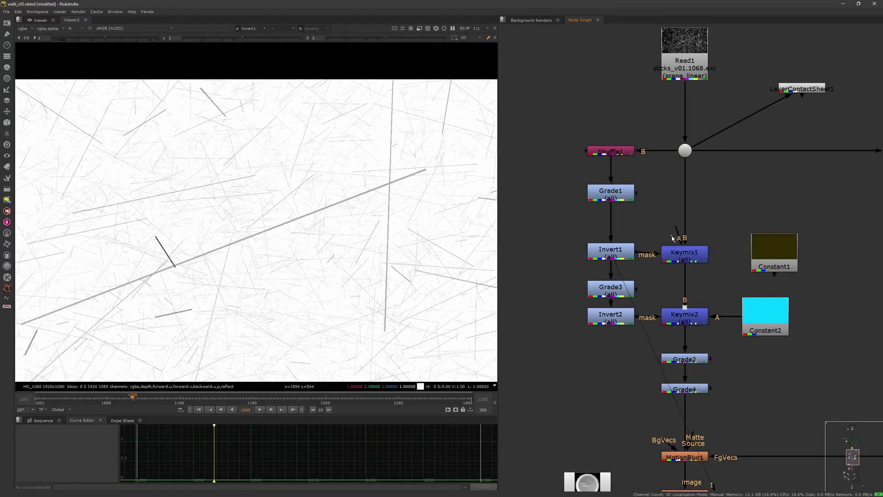
left_click_drag(679, 234, 760, 254)
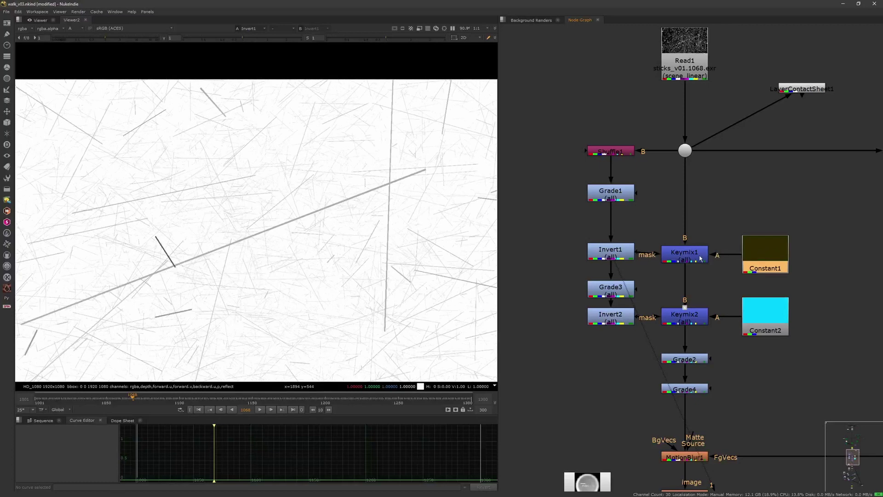
left_click(694, 254)
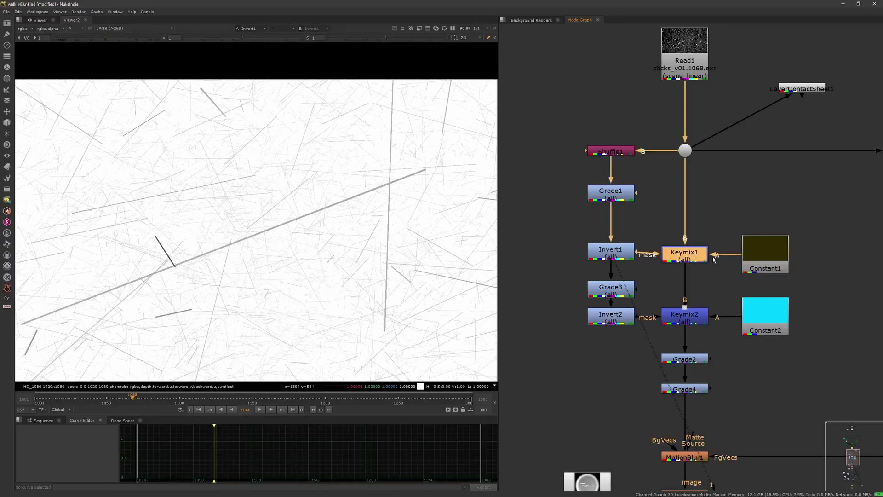
Step: View the alpha of Grade3, Invert2 and Keymix2 to check the second depth mask
left_click(626, 258)
left_click(622, 291)
key("1")
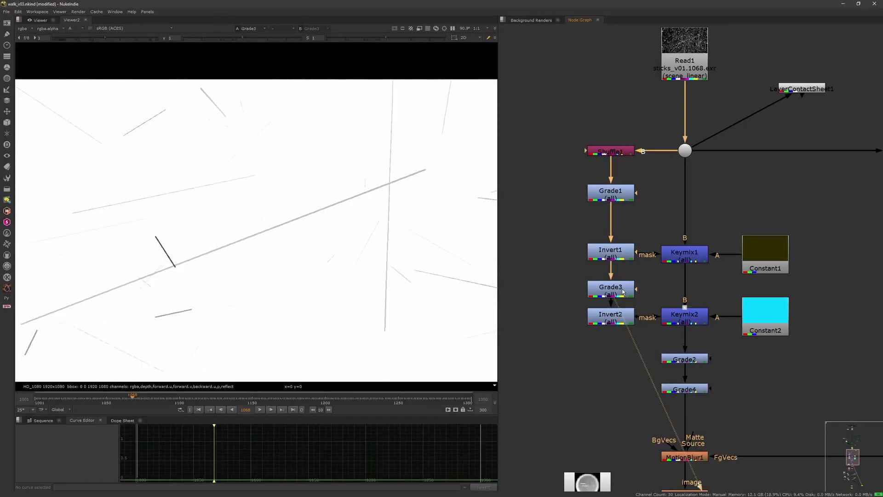
left_click(607, 317)
key("1")
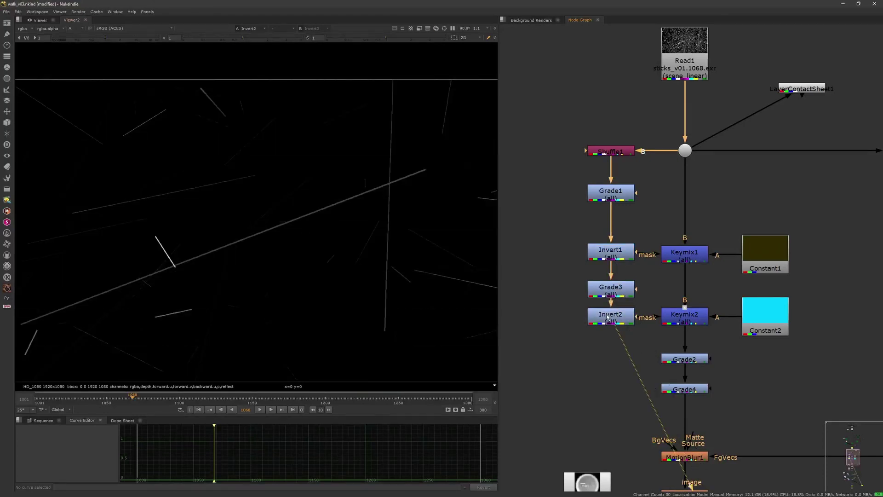
left_click(679, 322)
key("1")
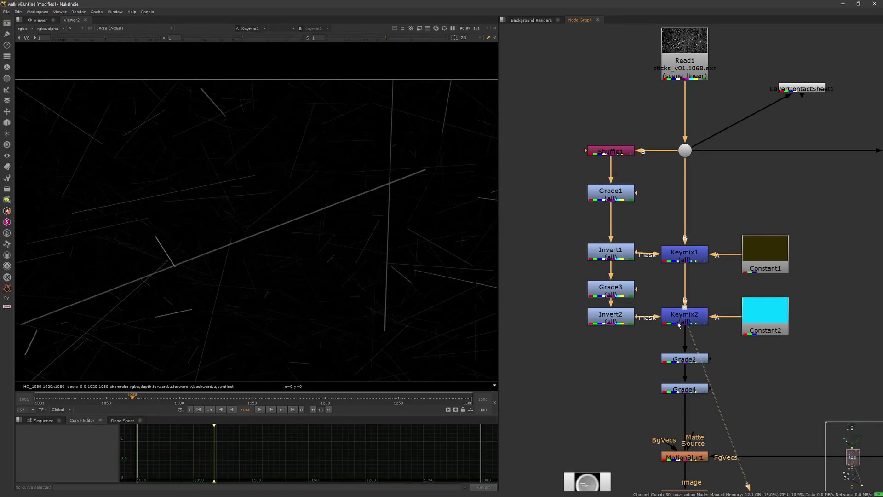
Step: Return the viewer to colour and view Keymix1's olive tint, toggling the node off and on
key("a")
left_click(682, 257)
key("d")
key("d")
scroll(420, 261, "up", 2)
mouse_move(386, 219)
middle_mouse_down()
mouse_move(420, 260)
mouse_move(442, 256)
mouse_move(385, 225)
middle_mouse_up()
key("1")
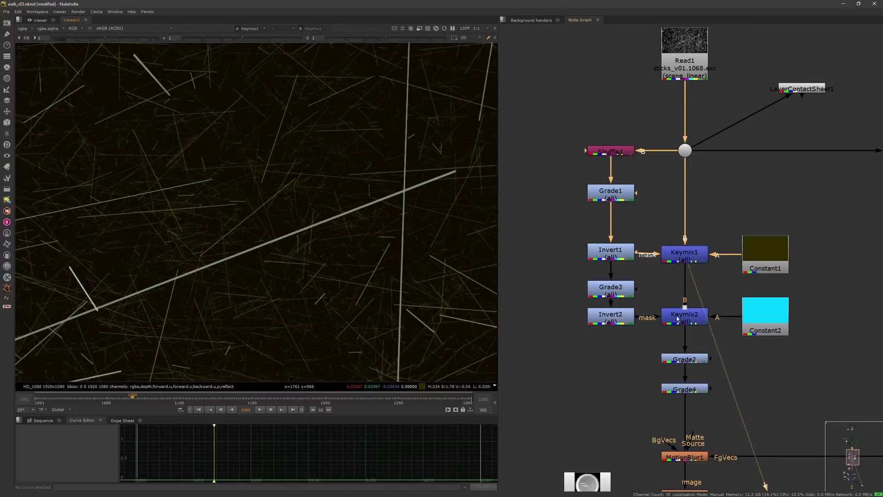
Step: View Keymix2's cyan tint on the near lines up close and scrub to an earlier frame
left_click(684, 317)
middle_click_drag(681, 300, 674, 246)
scroll(675, 246, "up", 1)
key("1")
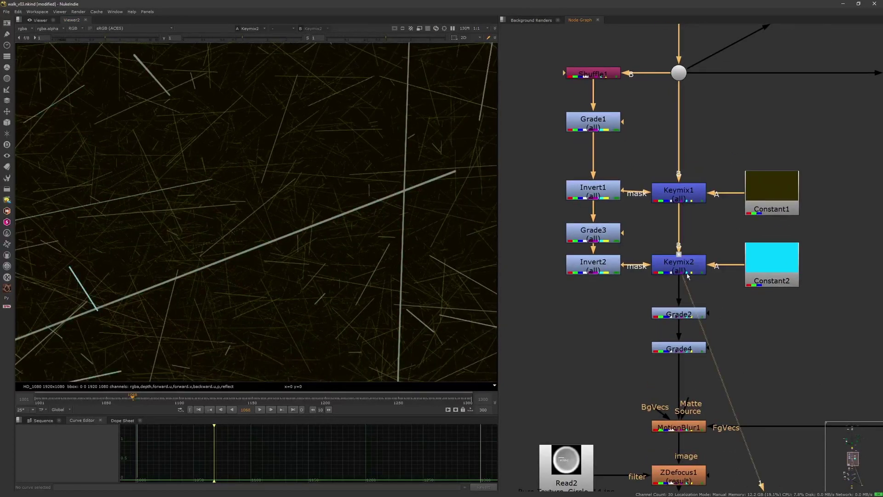
scroll(386, 240, "up", 4)
scroll(322, 217, "up", 2)
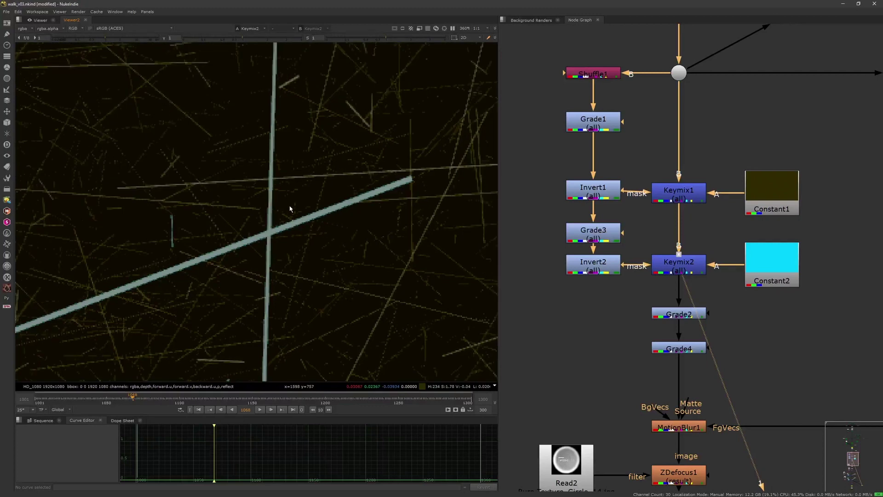
middle_click_drag(187, 207, 246, 236)
scroll(257, 247, "down", 5)
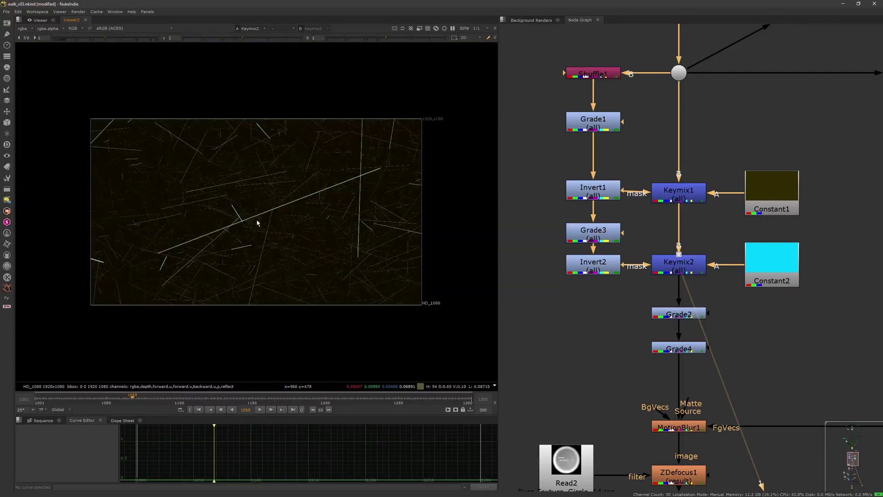
scroll(287, 256, "up", 2)
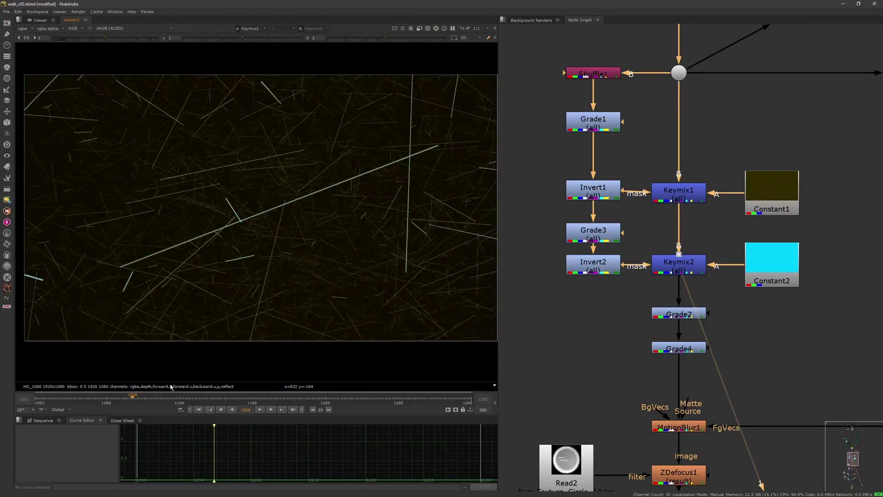
left_click_drag(133, 399, 76, 382)
Step: View the Grade2 output, check its gain and gamma settings, and view the Grade4 output
middle_click_drag(636, 330, 643, 216)
left_click(690, 203)
key("1")
double_click(693, 203)
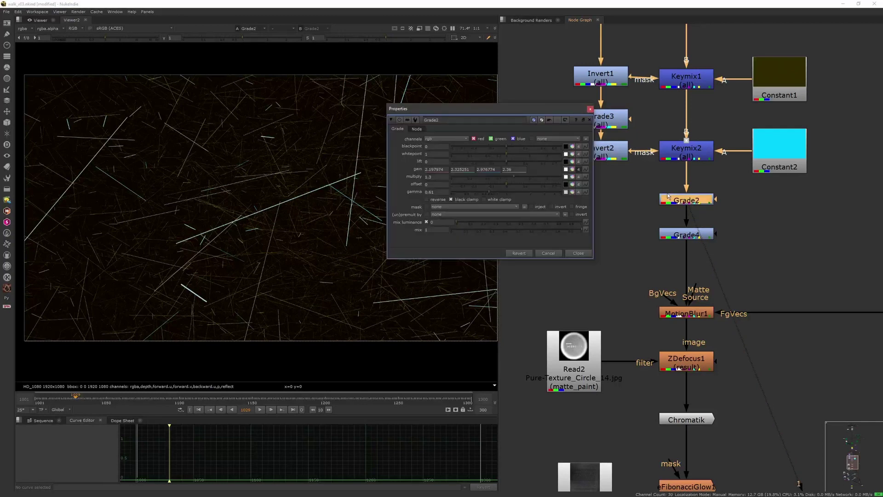
left_click(590, 109)
left_click(683, 235)
key("1")
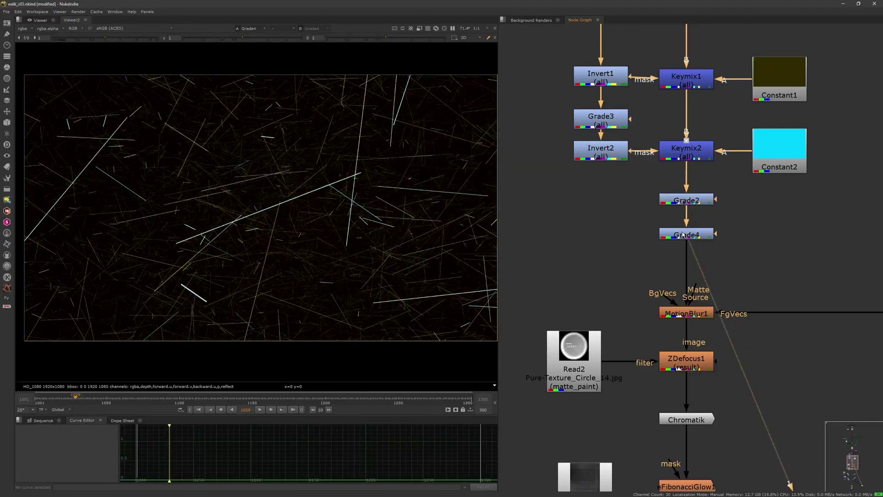
Step: Check the MotionBlur1 streaks up close at frame 1071 and view the ZDefocus1 output
middle_click_drag(685, 255, 653, 212)
left_click(677, 272)
key("1")
mouse_move(152, 398)
left_mouse_down()
mouse_move(179, 400)
mouse_move(137, 394)
left_mouse_up()
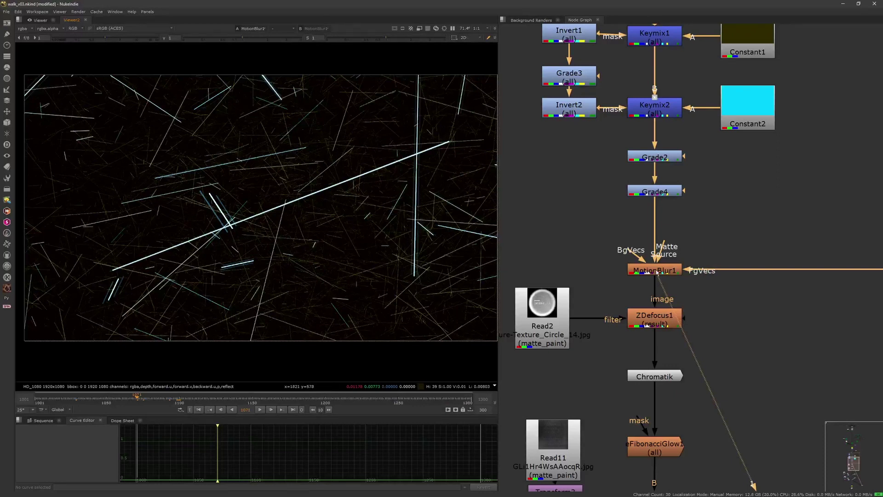
scroll(286, 230, "up", 6)
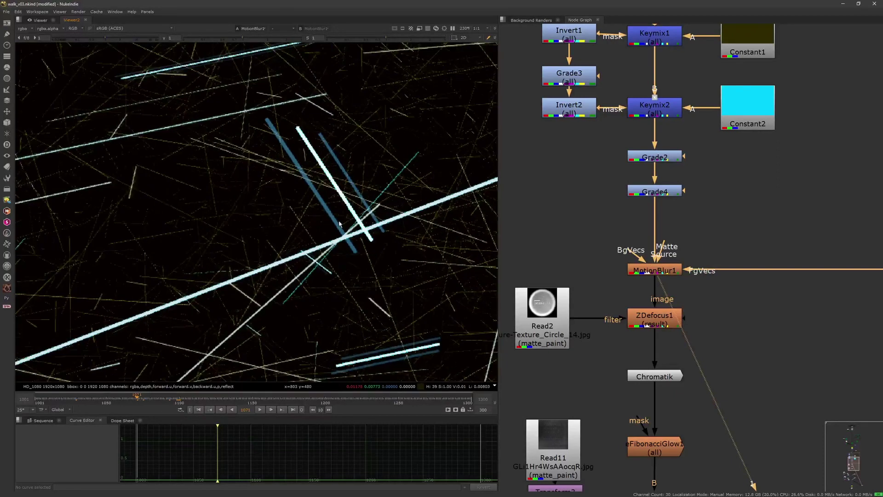
scroll(286, 230, "down", 6)
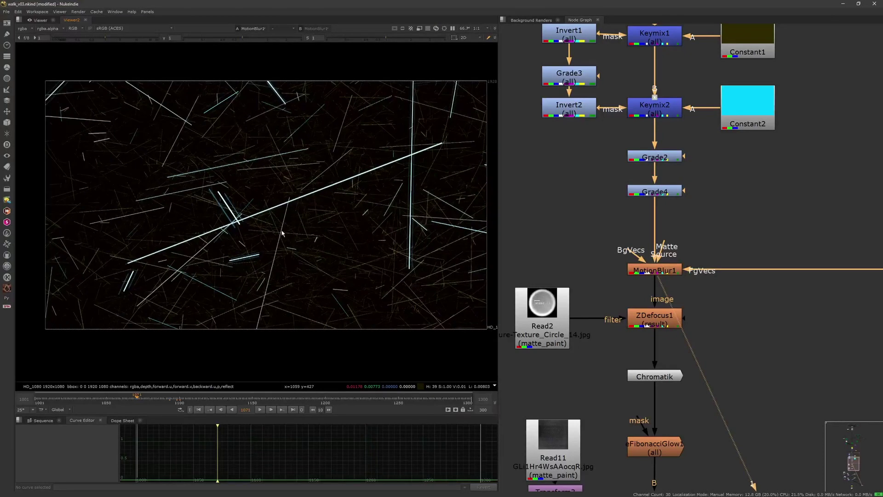
middle_click_drag(684, 313, 671, 207)
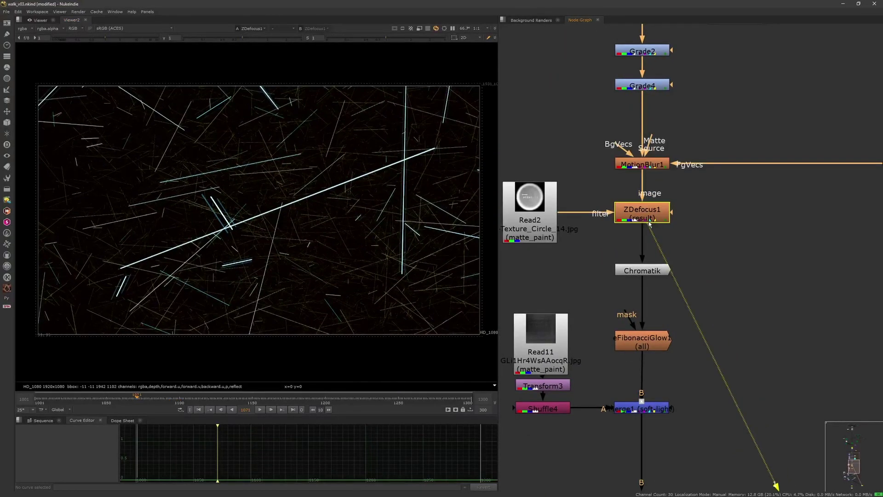
key("1")
Step: Move MotionBlur1 from above ZDefocus1 to just below it in the chain and view its output
scroll(667, 184, "down", 3)
left_click_drag(657, 164, 652, 115)
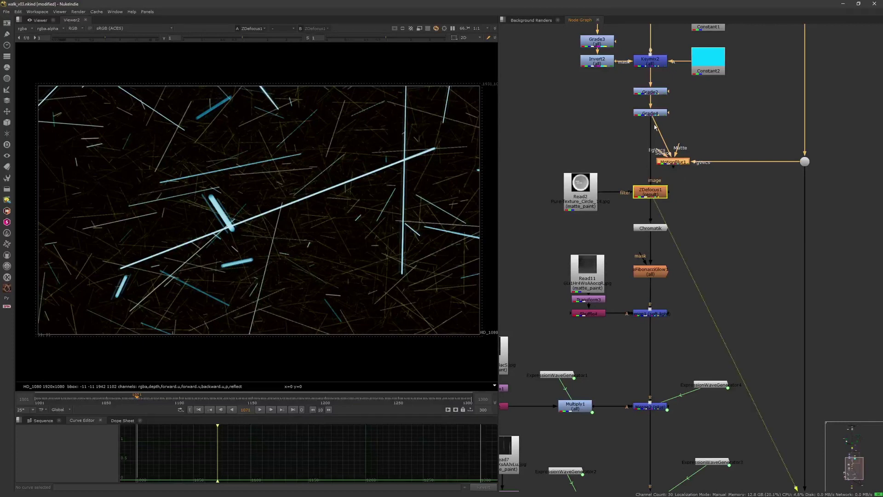
left_click_drag(666, 148, 658, 166)
left_click_drag(548, 160, 656, 180)
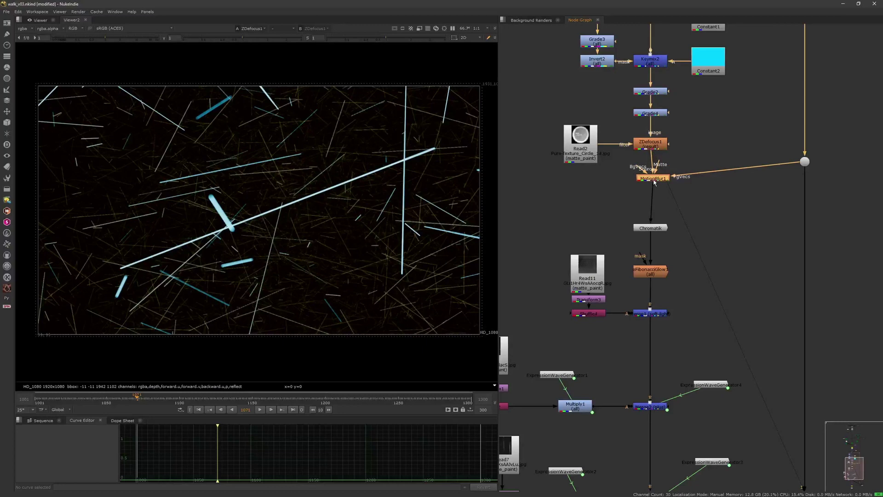
key("1")
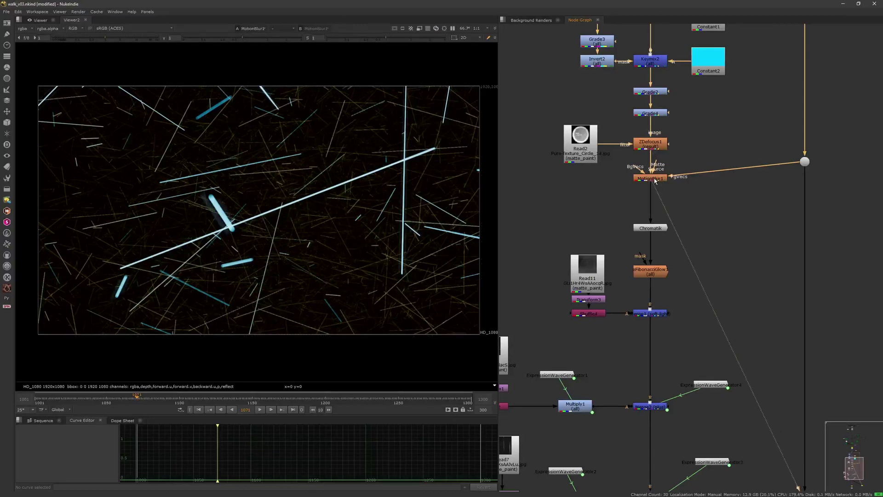
Step: Reinsert MotionBlur1 between Grade4 and ZDefocus1, shift ZDefocus1 and Read2 down, and reconnect FgVecs to the side dot
key("ctrl+shift+x")
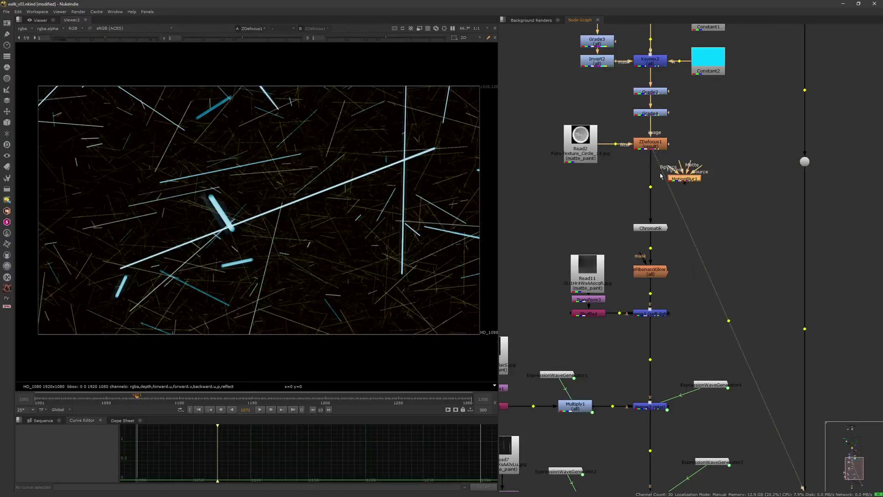
left_click_drag(542, 181, 657, 148)
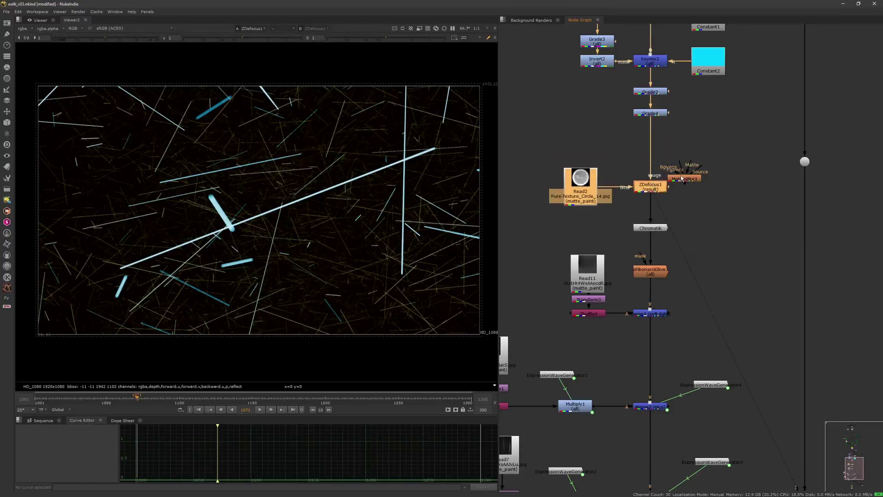
left_click_drag(685, 180, 651, 158)
left_click_drag(646, 128, 805, 161)
left_click_drag(663, 157, 664, 159)
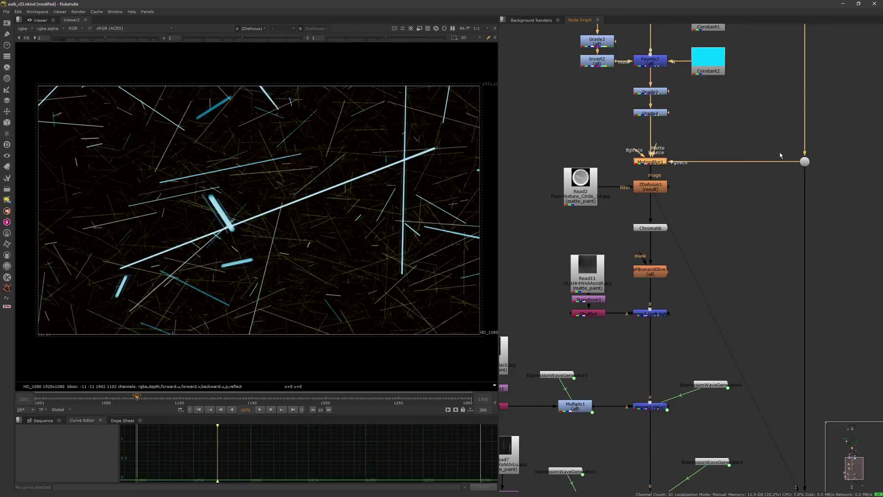
left_click(804, 161)
Step: View the Chromatik output up close and check the node's size, swirl and sample settings
scroll(796, 123, "down", 6)
middle_click_drag(787, 123, 724, 193)
scroll(666, 141, "up", 5)
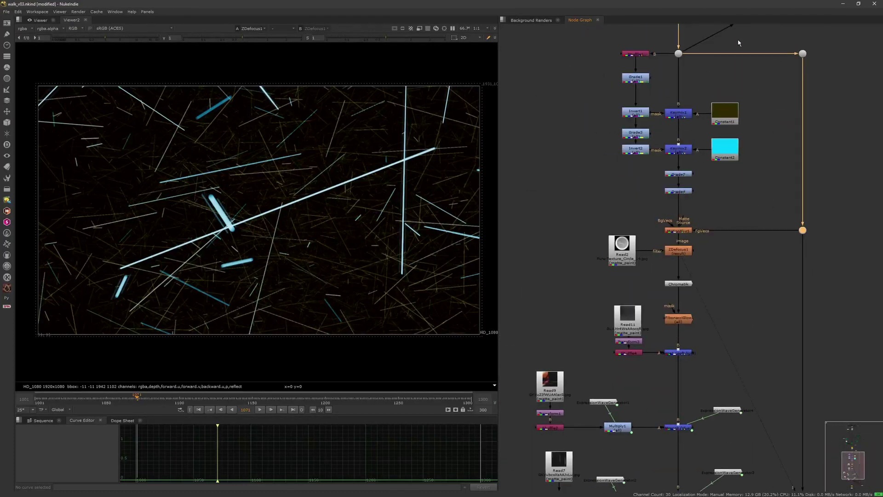
scroll(687, 186, "up", 3)
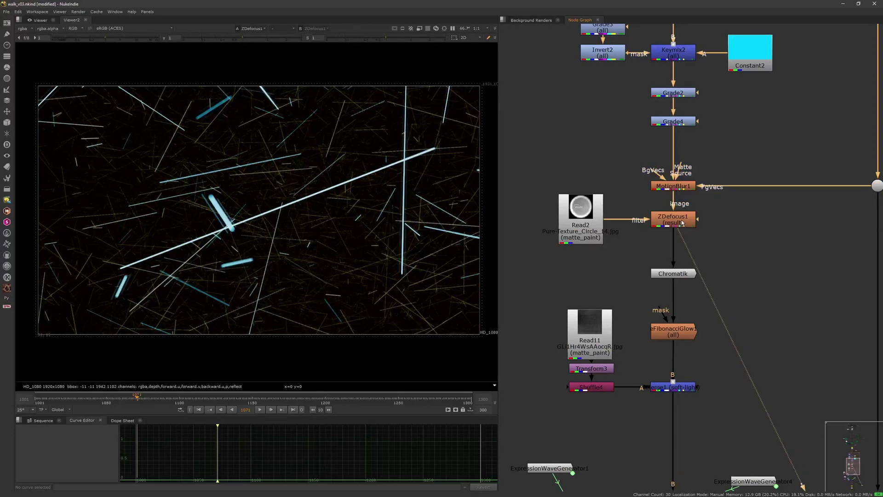
left_click(677, 273)
key("1")
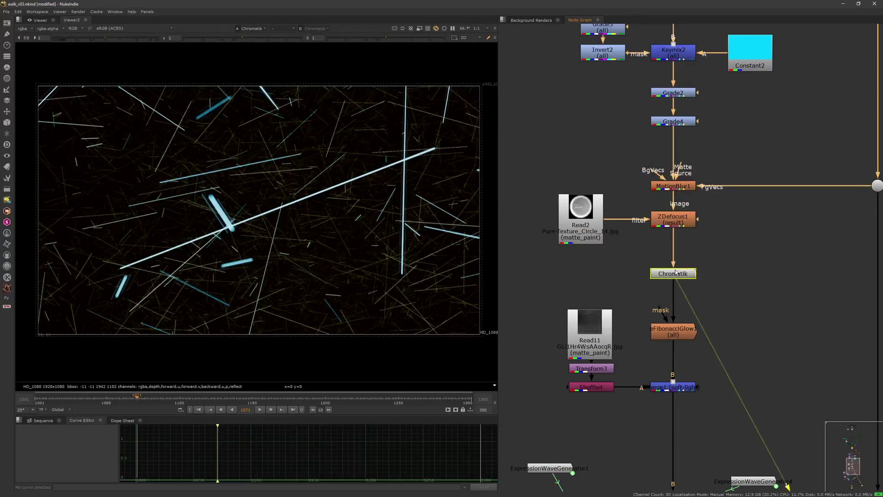
scroll(423, 216, "up", 5)
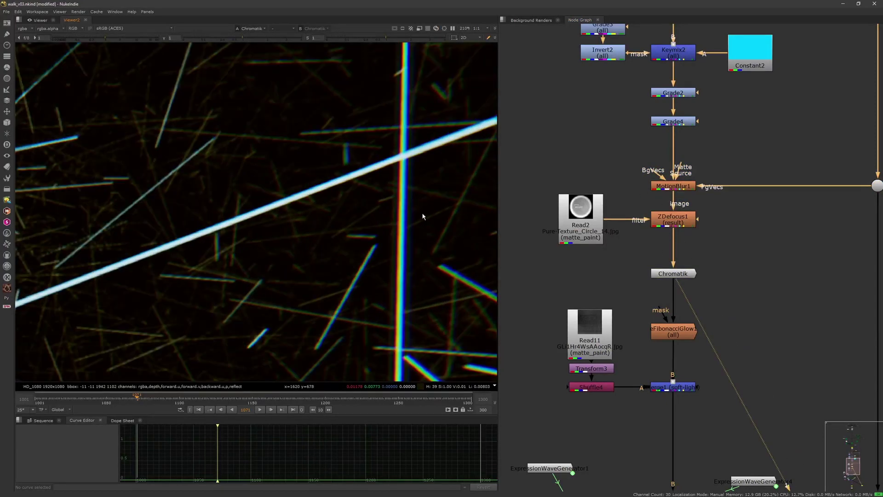
double_click(685, 275)
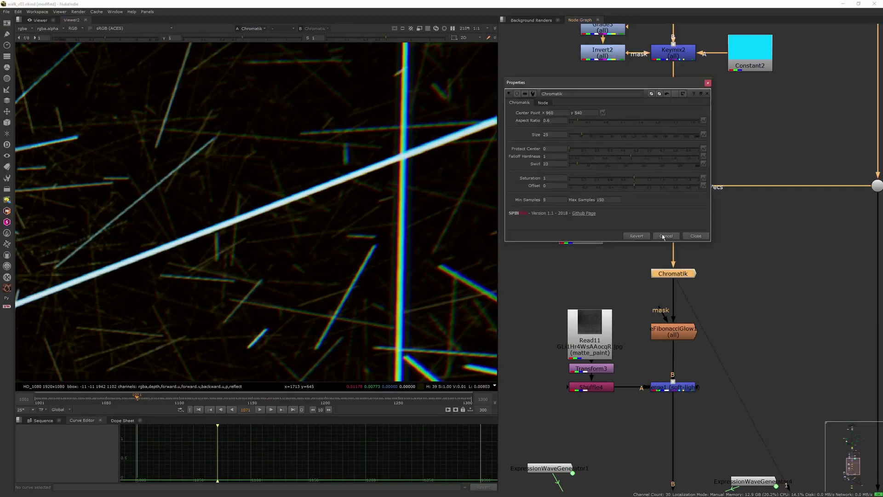
left_click(693, 236)
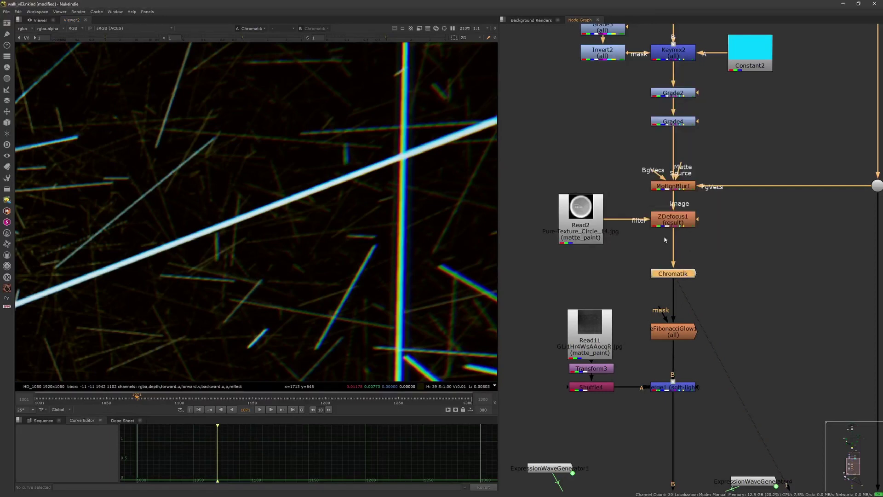
Step: View the eFibonacciGlow1 output, check its tint, gain and size settings, and scrub to frame 1127
scroll(412, 291, "down", 5)
scroll(385, 263, "up", 2)
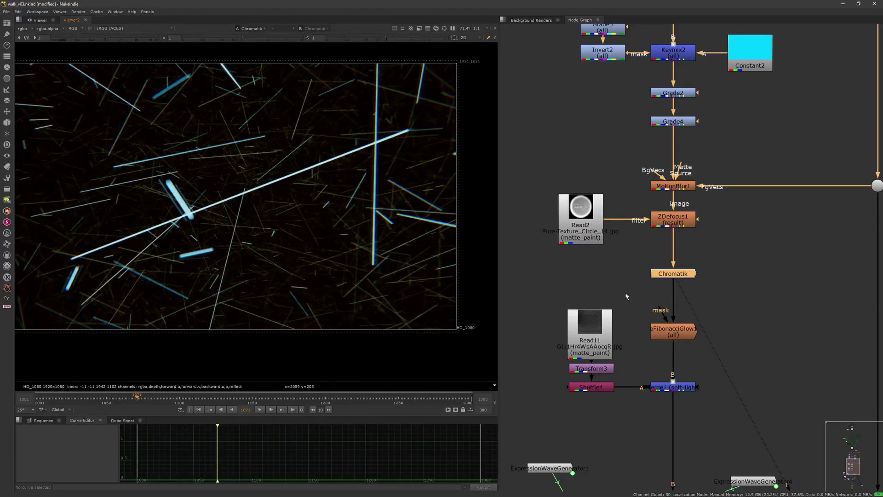
middle_click_drag(627, 296, 639, 240)
left_click(683, 276)
key("1")
left_click(585, 246)
middle_click_drag(385, 247, 406, 263)
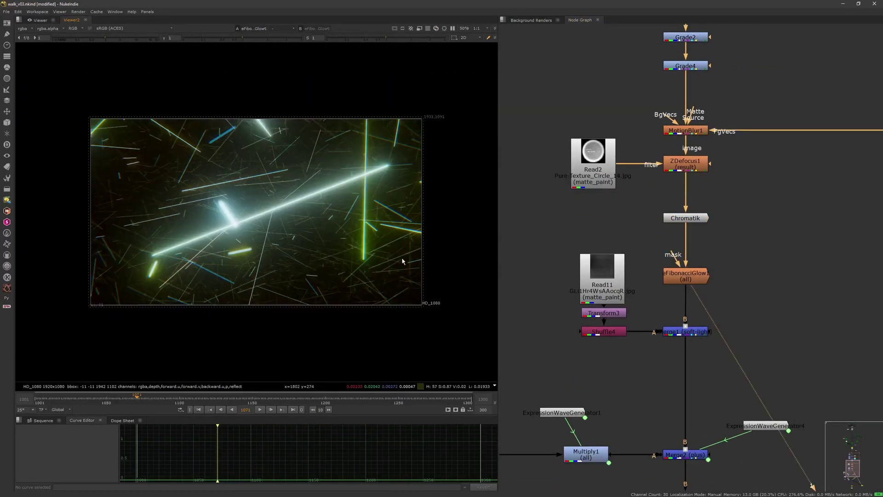
scroll(389, 256, "down", 1)
left_click(685, 276)
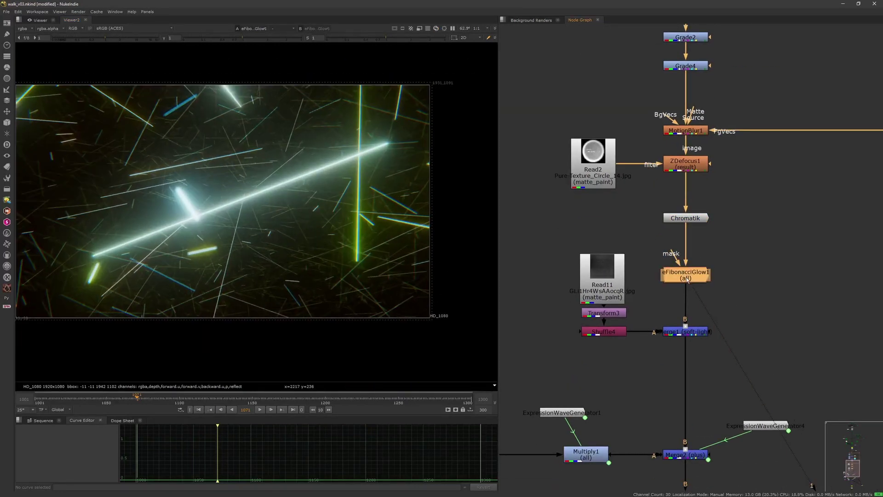
double_click(686, 276)
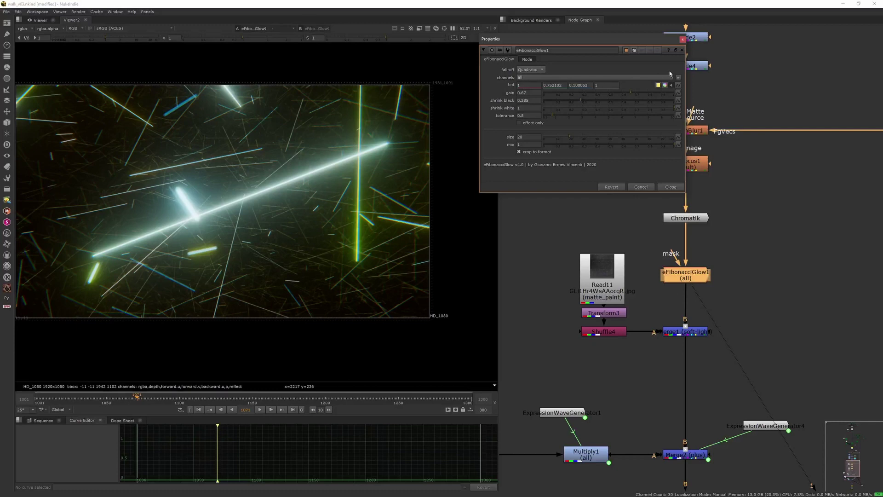
left_click(683, 39)
left_click_drag(137, 398, 219, 401)
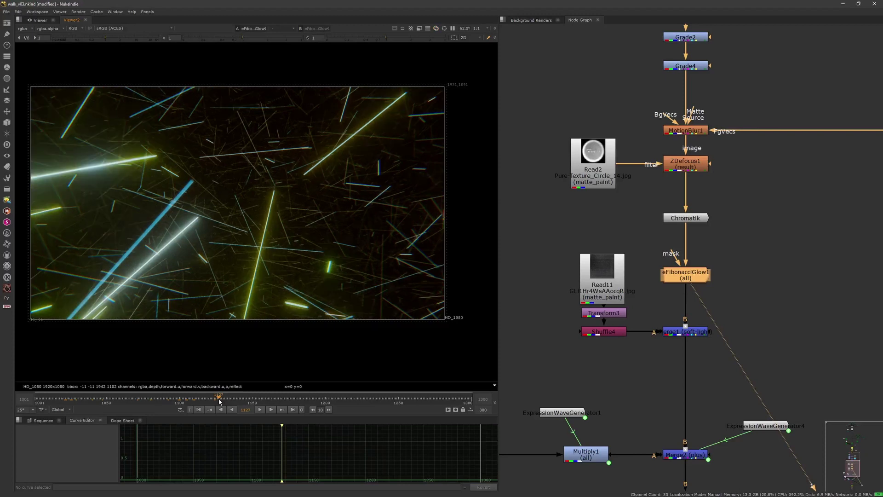
Step: View the full Read11 texture, move its node slightly higher above Transform3, and inspect the image up close
middle_click_drag(659, 337, 645, 251)
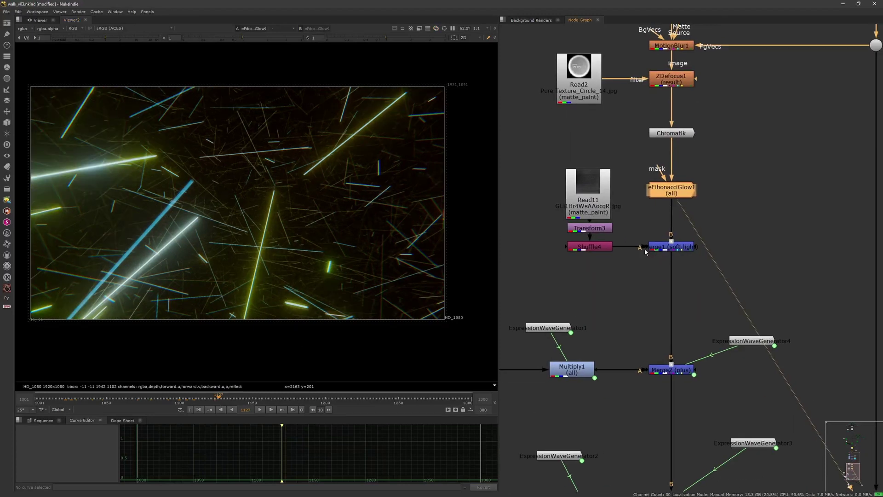
left_click(603, 206)
key("1")
key("f")
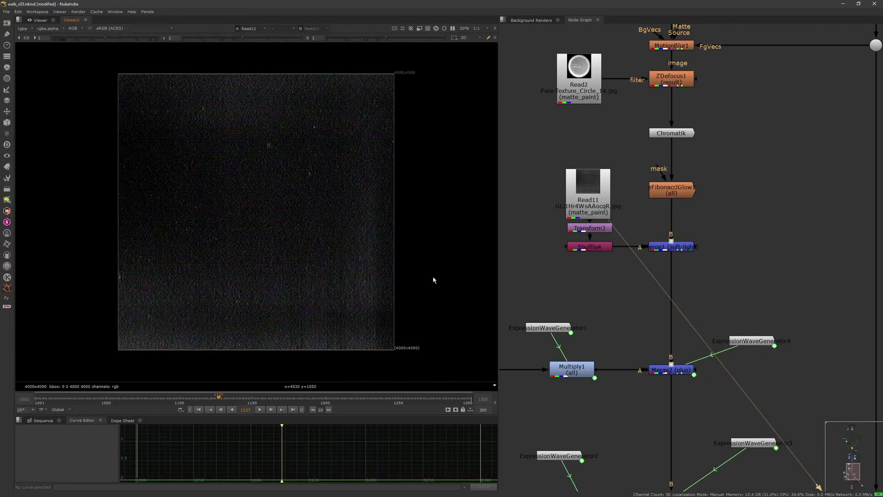
left_click_drag(584, 207, 592, 194)
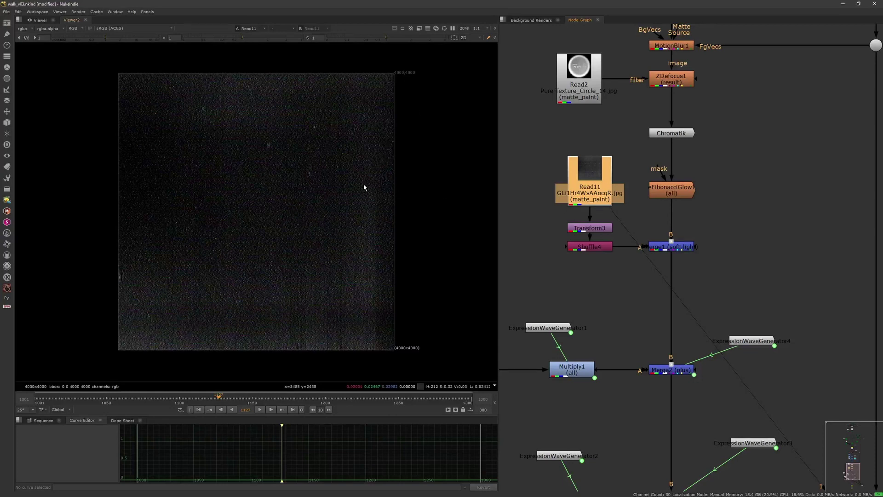
scroll(371, 209, "up", 5)
scroll(364, 214, "down", 5)
Step: View the Merge1 soft-light output and frame the image larger in the viewer
left_click(660, 247)
key("1")
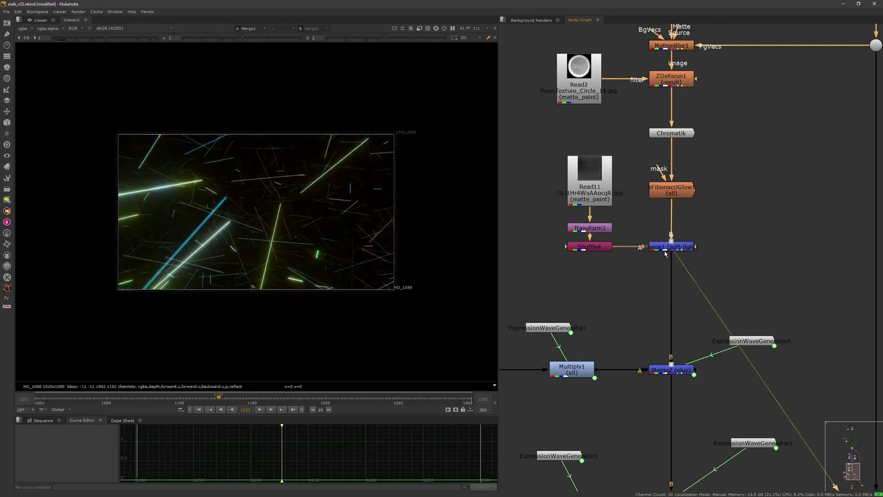
scroll(341, 241, "up", 4)
scroll(368, 236, "down", 1)
middle_click_drag(368, 237, 344, 227)
scroll(354, 244, "up", 1)
Step: Compare the image with Merge1 disabled and enabled, and check its operation and mix settings
left_click(678, 241)
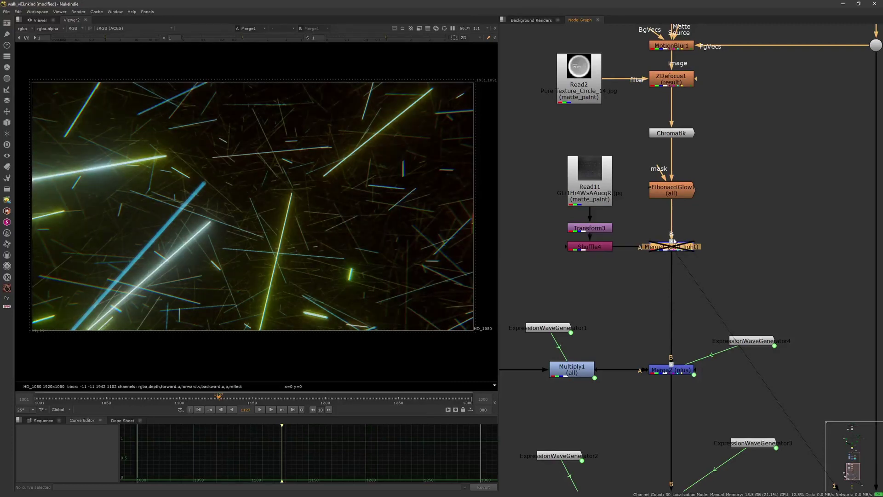
scroll(385, 197, "up", 4)
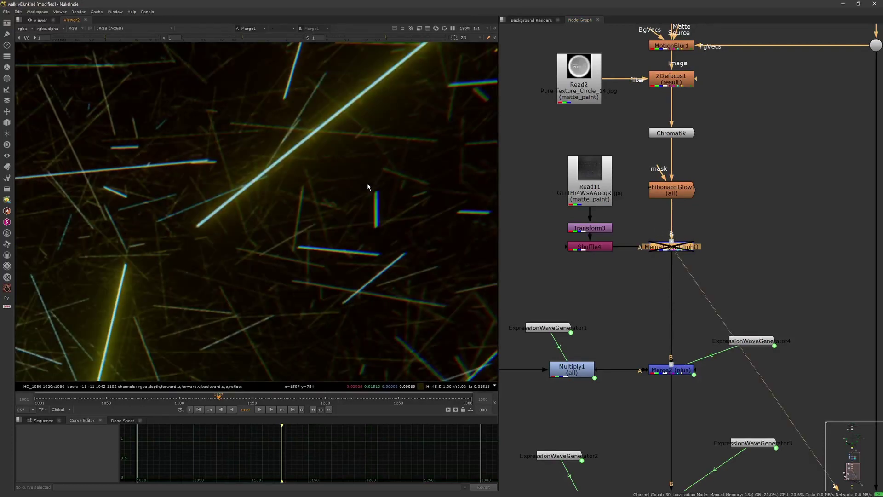
scroll(360, 193, "down", 5)
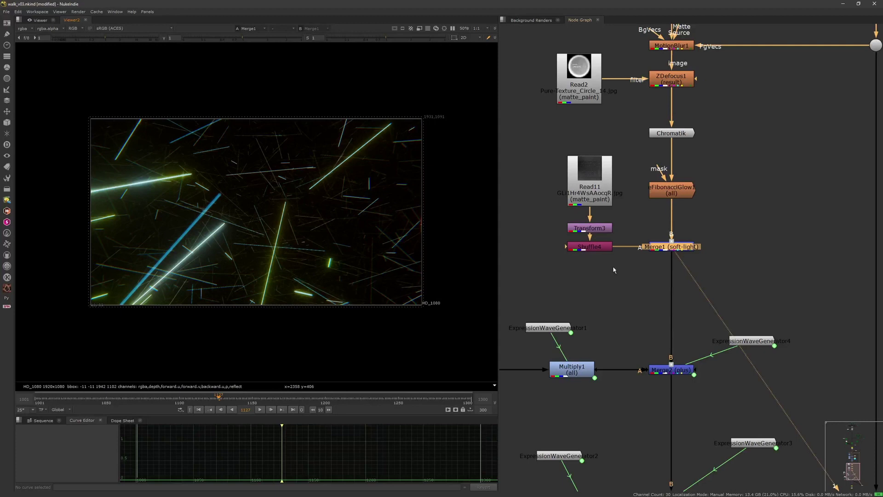
middle_click_drag(614, 268, 619, 219)
double_click(660, 198)
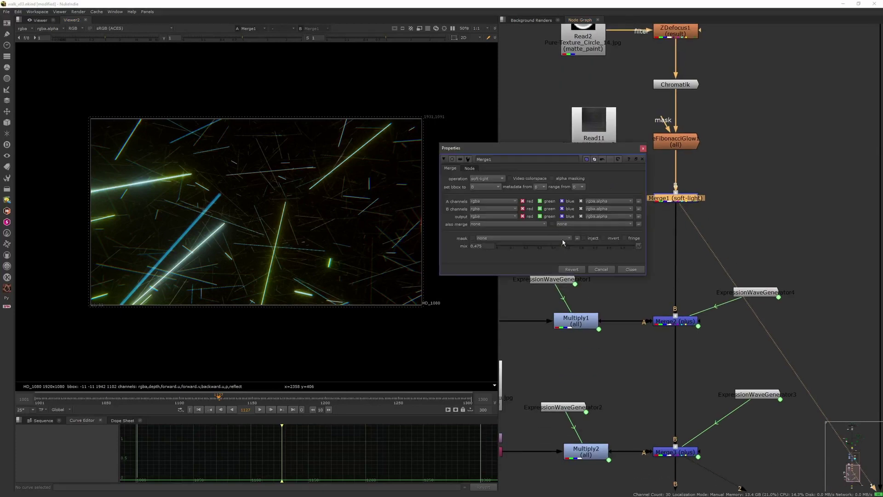
left_click(643, 148)
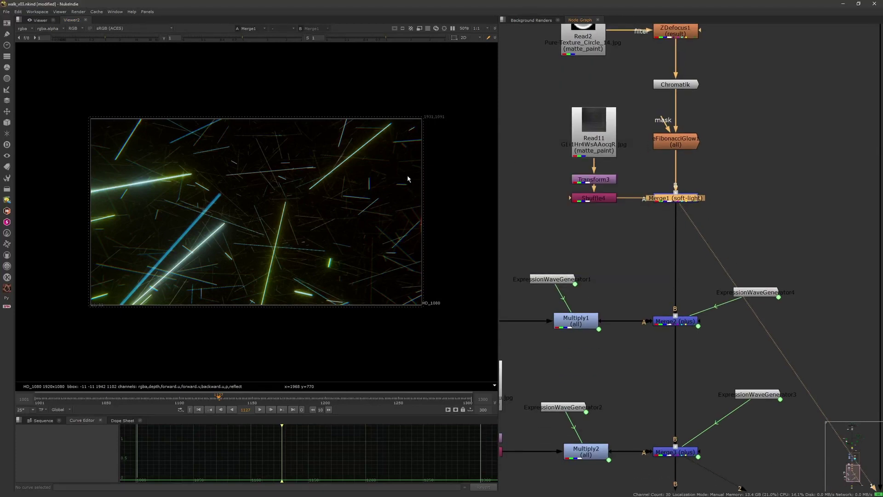
Step: Check Grade4's gain and gamma settings while viewing the Merge1 result
scroll(389, 199, "up", 2)
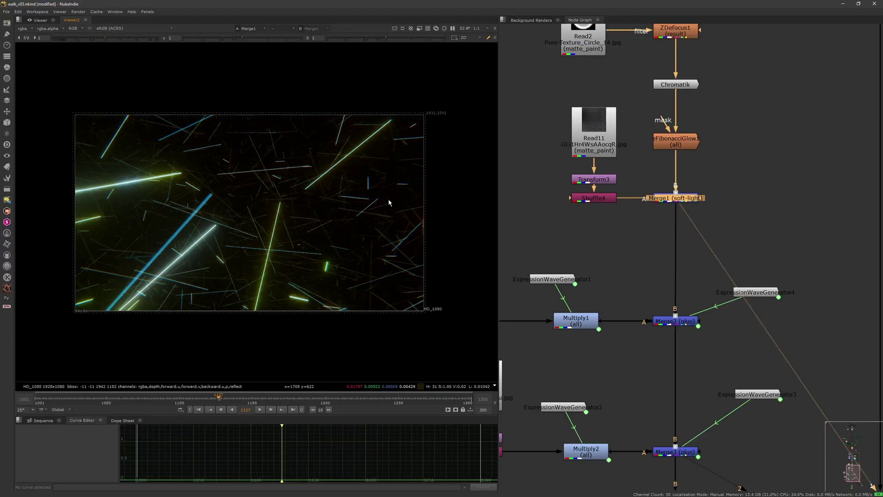
middle_click_drag(626, 110, 627, 280)
double_click(688, 104)
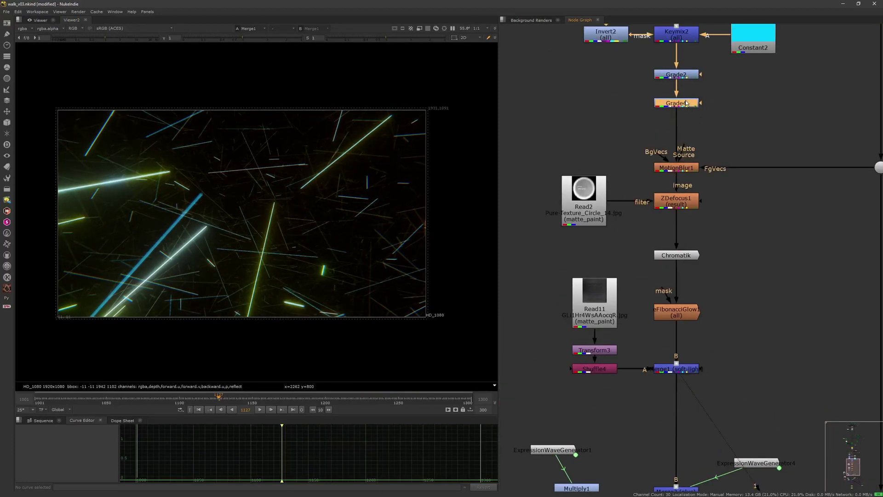
mouse_move(575, 111)
left_mouse_down()
mouse_move(593, 110)
mouse_move(578, 113)
left_mouse_up()
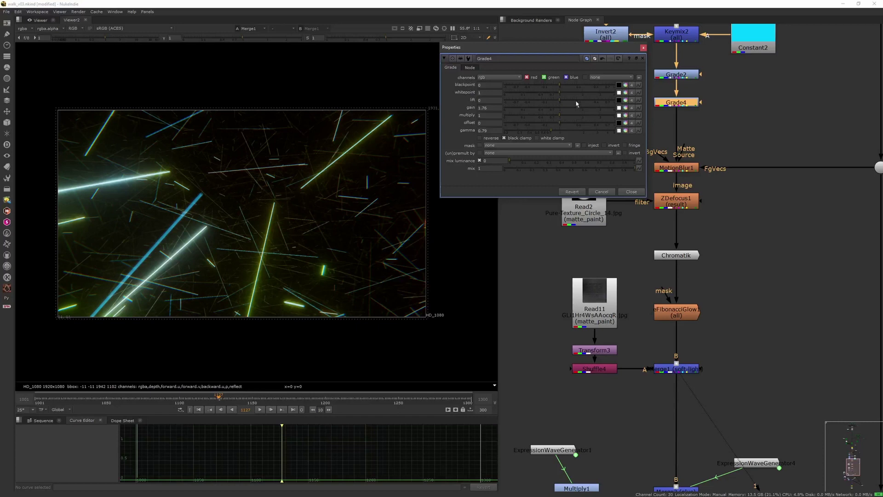
left_click(643, 48)
Step: View the Read9 and Read7 texture images that feed Multiply1 and Multiply2
middle_click_drag(615, 423, 617, 187)
middle_click_drag(638, 130, 644, 178)
scroll(644, 177, "down", 3)
middle_click_drag(639, 250, 679, 172)
scroll(648, 198, "up", 4)
scroll(697, 182, "down", 3)
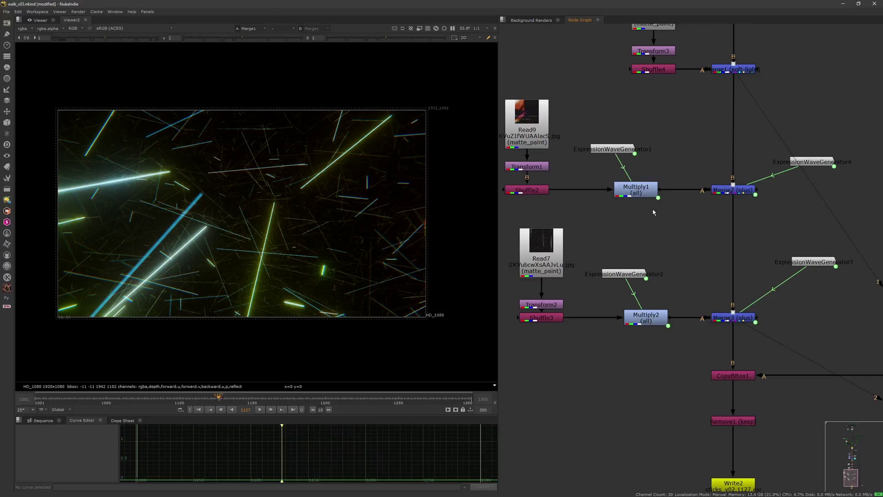
middle_click_drag(535, 142, 594, 161)
left_click(594, 159)
key("1")
key("f")
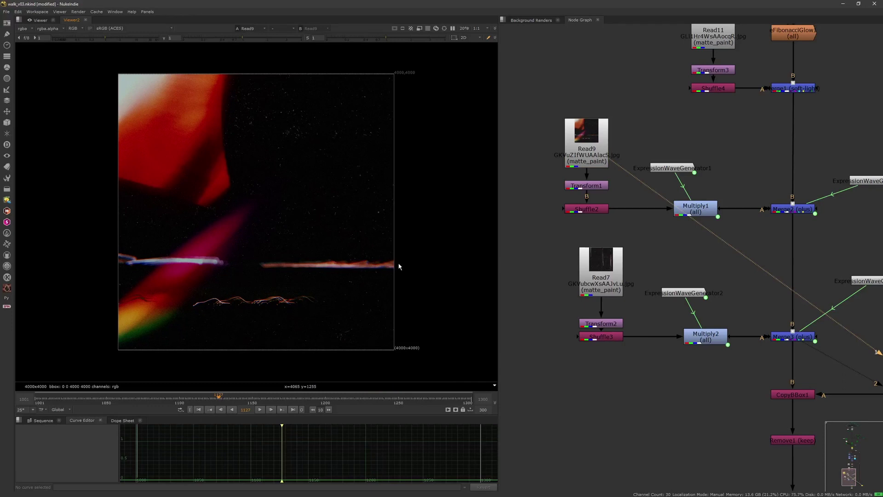
left_click(611, 273)
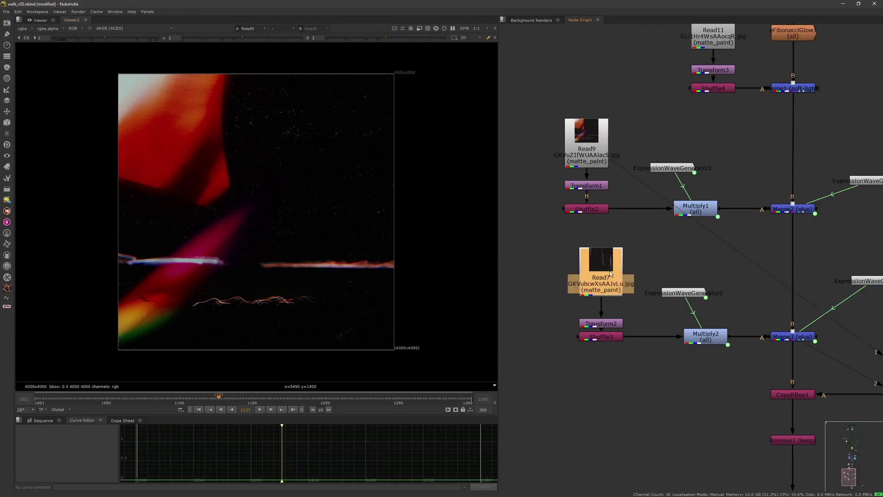
key("1")
Step: Check the random wave settings of ExpressionWaveGenerator1 and ExpressionWaveGenerator4, placing the latter's properties window lower in the node graph
middle_click_drag(656, 228, 602, 200)
double_click(626, 140)
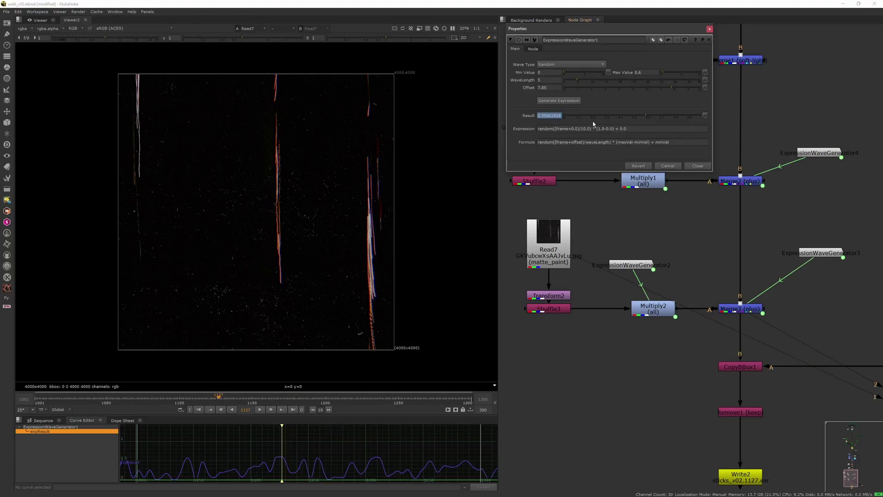
left_click(696, 166)
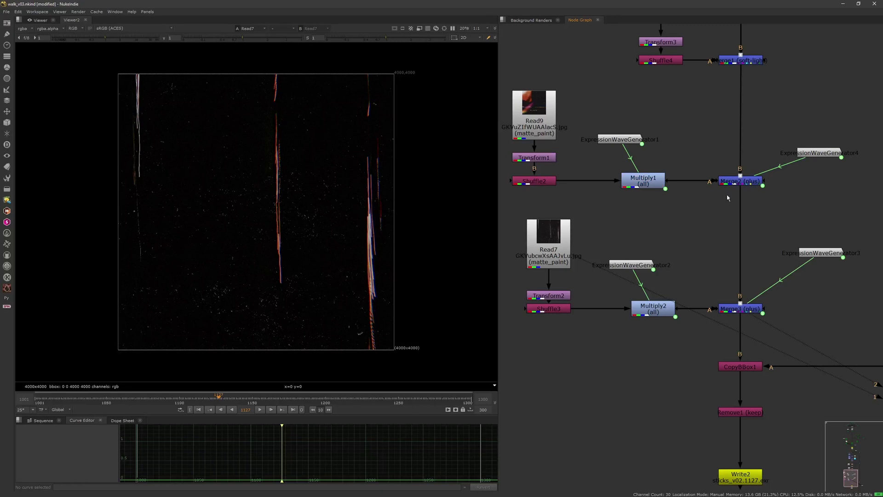
left_click(759, 182)
left_click(752, 187)
double_click(829, 153)
left_click_drag(693, 132, 693, 262)
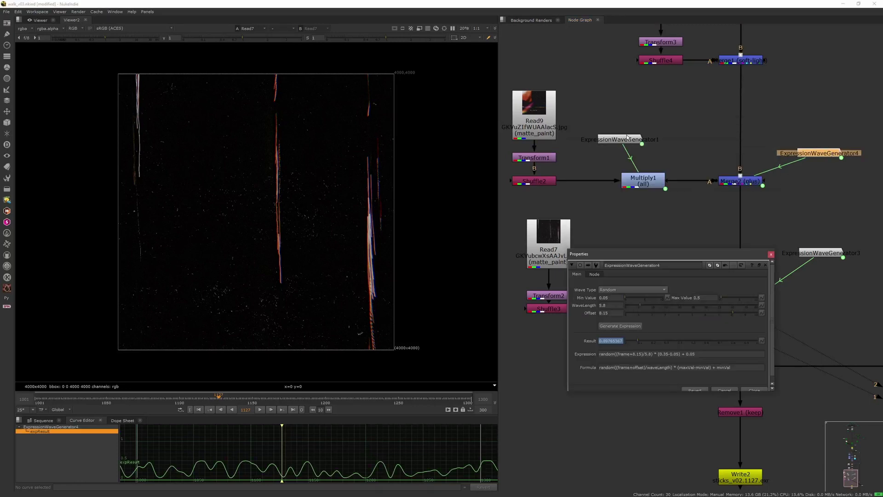
Step: Show ExpressionWaveGenerator1's settings alongside ExpressionWaveGenerator4's and raise its Offset beyond 10 to shift its random curve
double_click(626, 137)
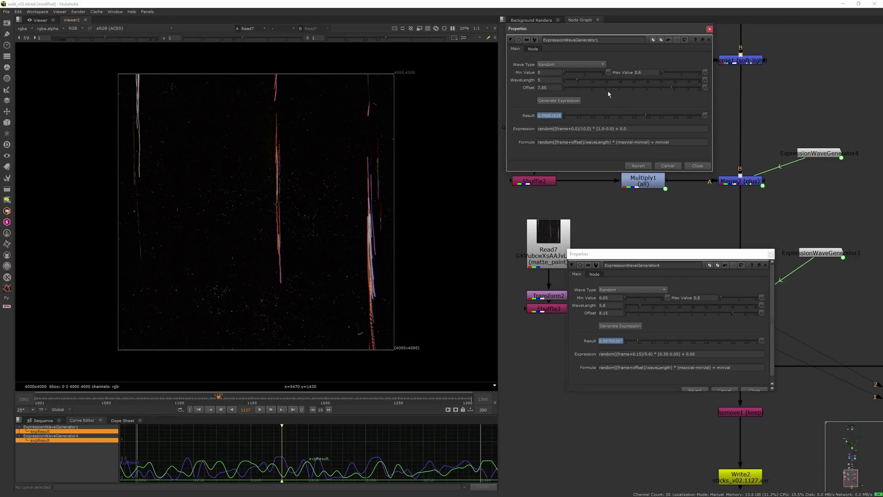
left_click_drag(675, 88, 555, 88)
left_click_drag(496, 97, 834, 71)
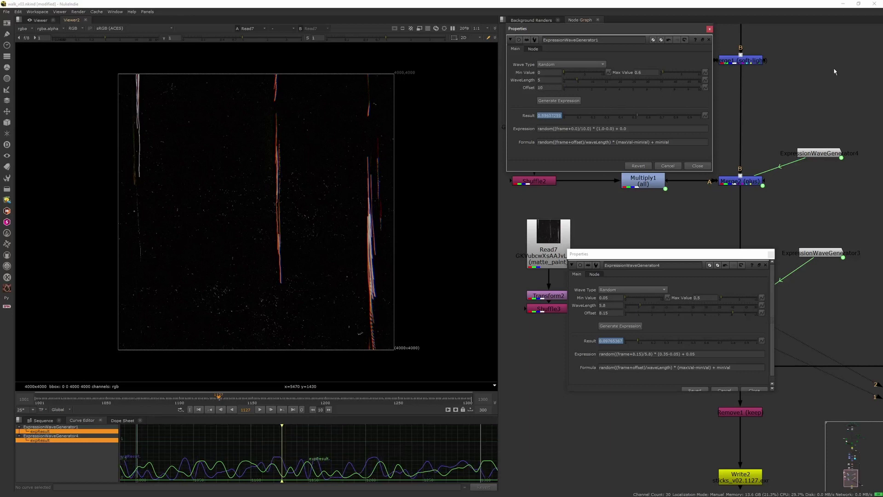
double_click(558, 87)
key("Return")
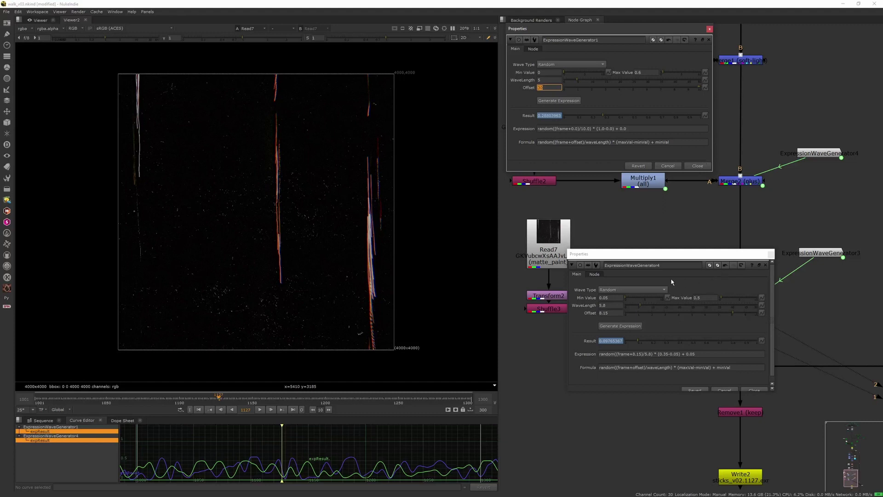
Step: Close the ExpressionWaveGenerator4 and ExpressionWaveGenerator1 settings and select the Merge2 node
left_click(771, 252)
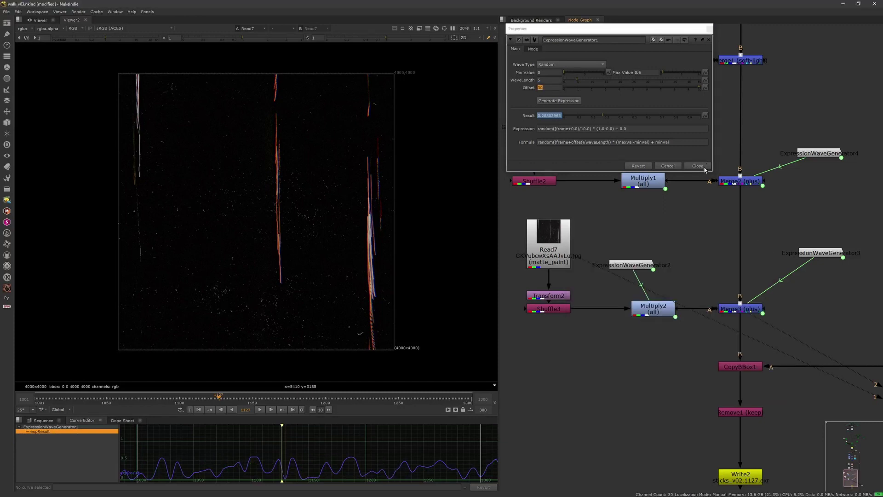
left_click(703, 167)
left_click(748, 184)
middle_click_drag(691, 245, 718, 197)
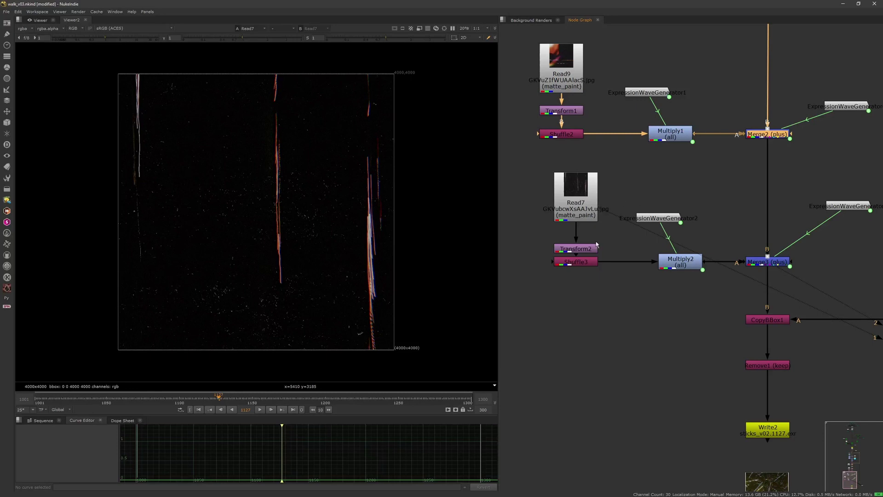
Step: Check the random wave settings of ExpressionWaveGenerator2 and ExpressionWaveGenerator3, closing both properties windows
left_click_drag(669, 221, 671, 220)
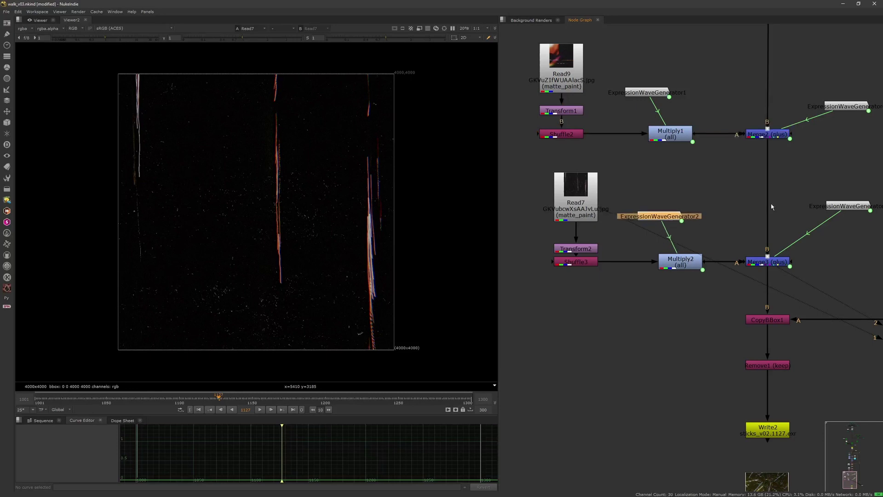
double_click(681, 214)
double_click(843, 209)
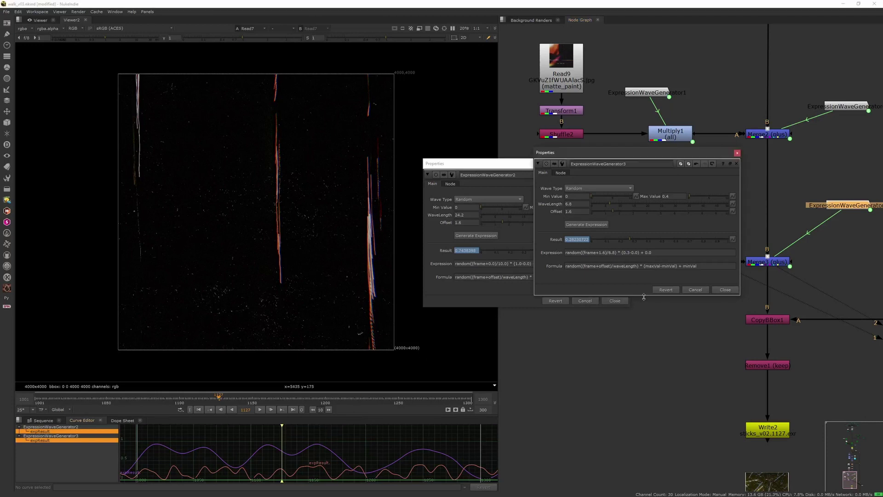
left_click(616, 300)
left_click(720, 287)
Step: View the Merge3 result with both texture overlays added, enlarged in the viewer
middle_click_drag(767, 261, 717, 247)
left_click(716, 247)
key("1")
scroll(362, 279, "up", 3)
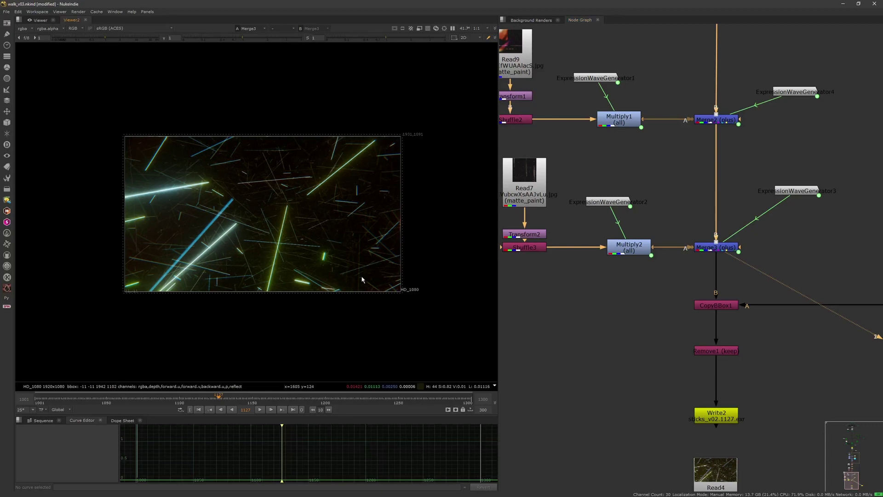
middle_click_drag(345, 278, 368, 282)
middle_click_drag(744, 281, 713, 164)
Step: View the outputs of CopyBBox1, Remove1 and the rendered Read4 sequence in turn
left_click(695, 187)
key("1")
left_click(697, 234)
key("1")
left_click(685, 358)
key("1")
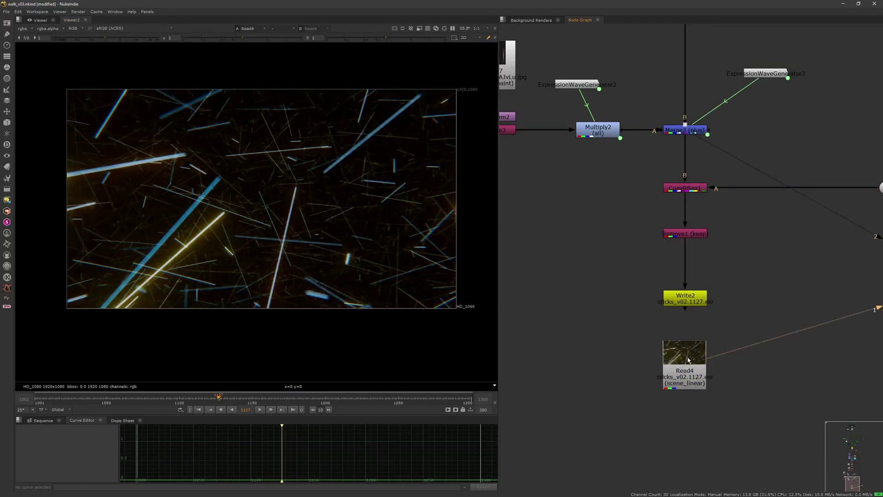
Step: Compare the live comp at Remove1 with the rendered Read4 sequence by alternating between them
left_click(695, 233)
key("1")
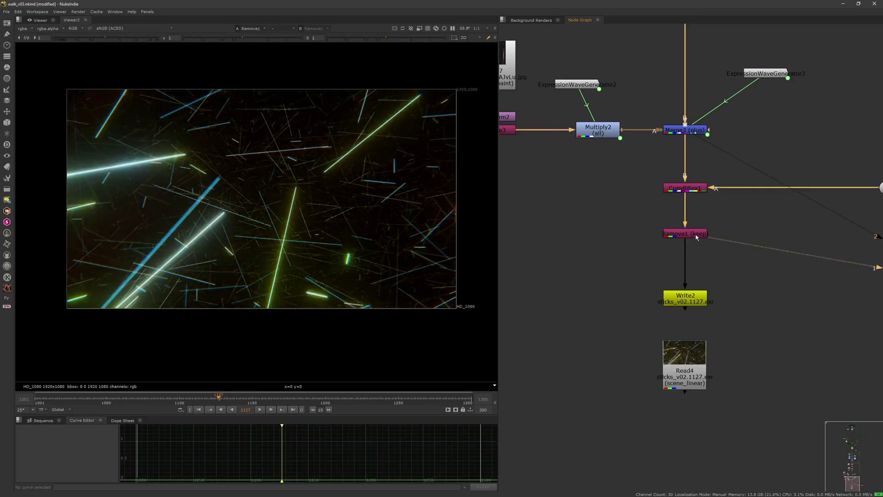
left_click(689, 349)
key("1")
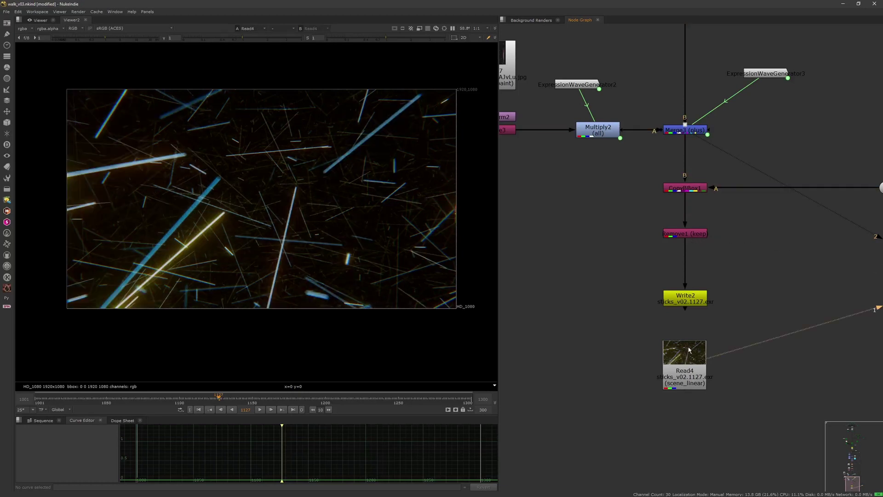
left_click(692, 234)
key("1")
left_click(684, 363)
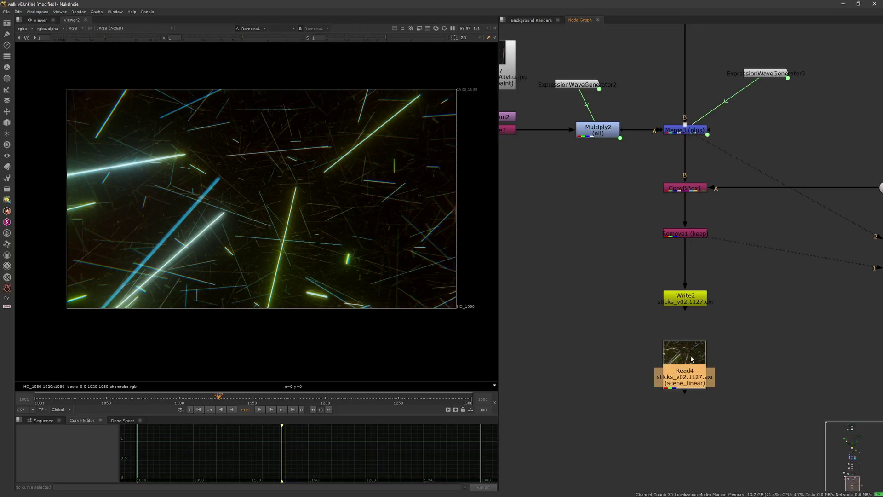
key("1")
Step: Inspect the Read4 render at a larger size, switching the viewer back to the Remove1 output
middle_click_drag(719, 366, 686, 354)
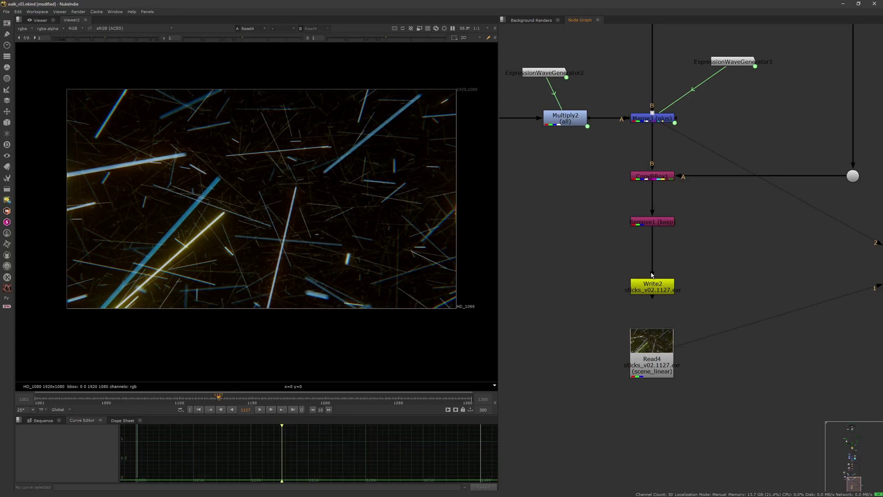
middle_click_drag(393, 312, 388, 308)
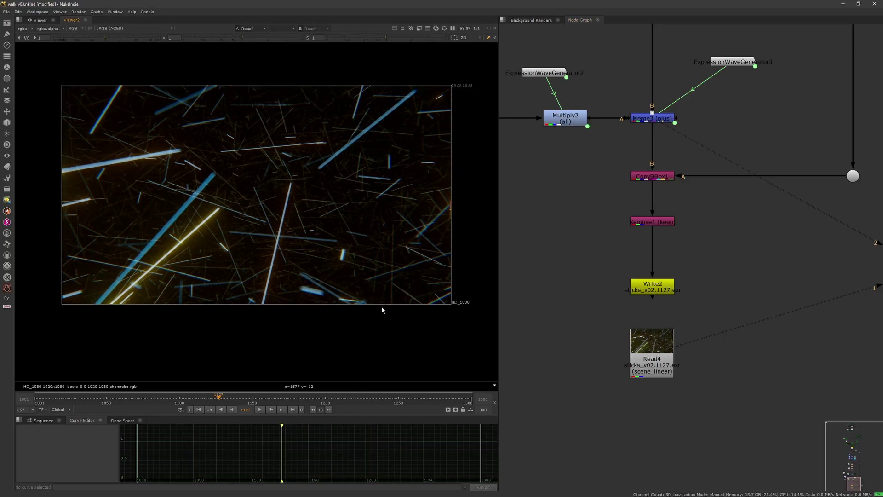
scroll(388, 313, "up", 2)
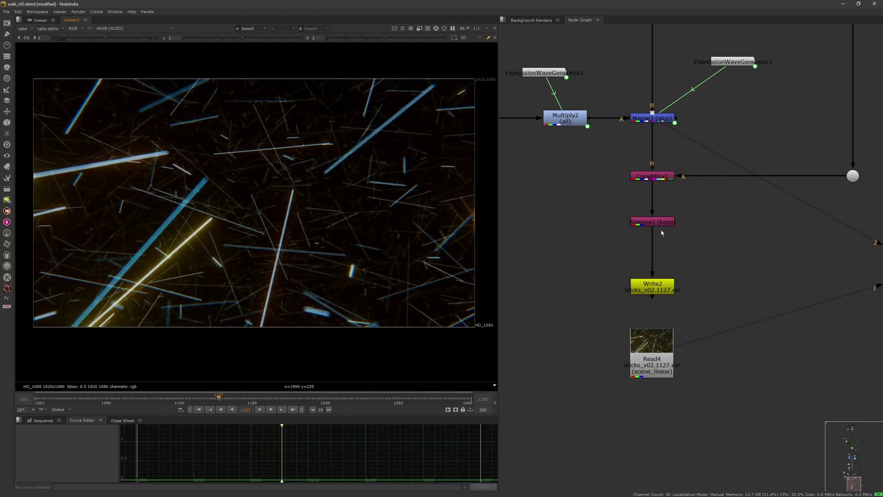
left_click(652, 222)
key("1")
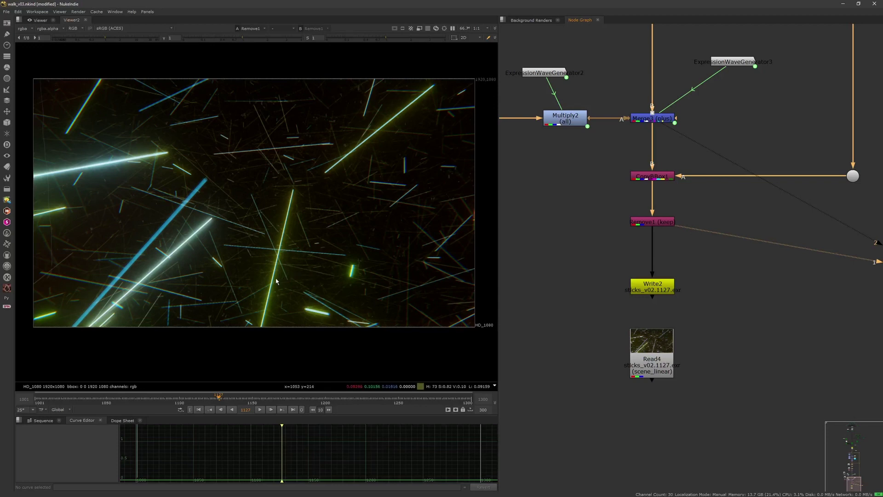
Step: Frame the whole node graph and scrub through the raw Read1 particle render
key("f")
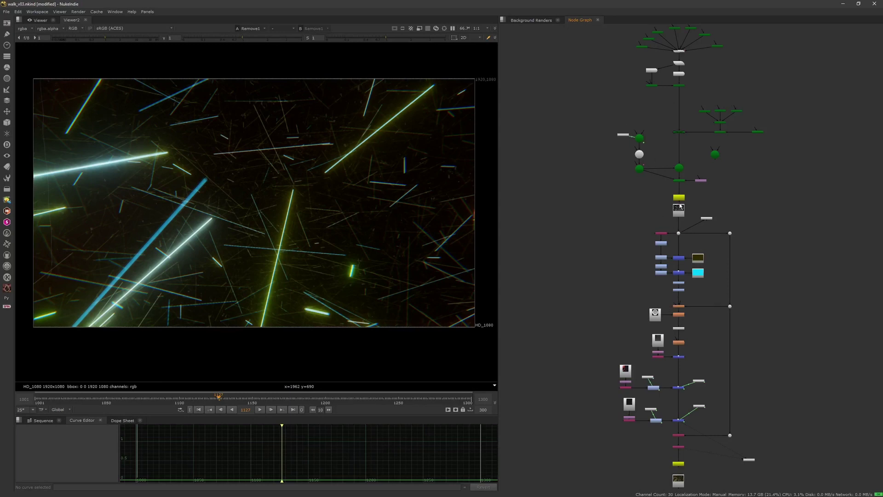
key("1")
left_click_drag(161, 396, 217, 396)
mouse_move(277, 393)
left_mouse_down()
mouse_move(147, 394)
mouse_move(122, 383)
mouse_move(212, 390)
left_mouse_up()
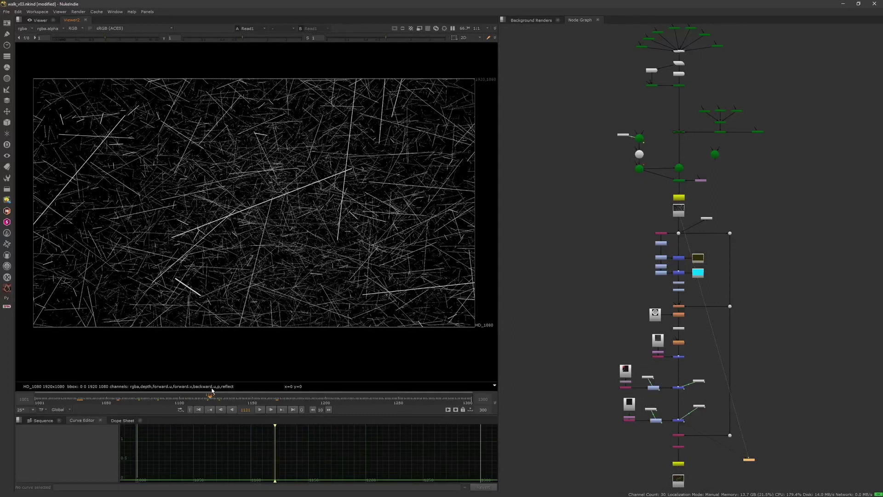
Step: Select the block of comp nodes below Read1 to highlight the compositing section
middle_click_drag(670, 320, 613, 230)
left_click_drag(545, 377, 688, 137)
left_click(687, 138)
left_click_drag(539, 379, 697, 133)
Step: View the final Read4 render and scrub through its frames to review the composited animation
middle_click_drag(627, 317, 642, 257)
scroll(630, 393, "up", 2)
left_click(658, 354)
left_click(642, 304)
key("1")
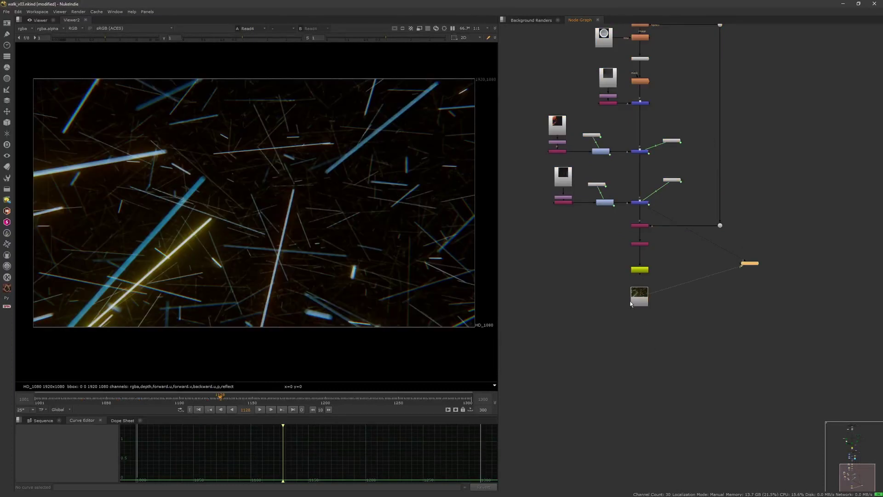
mouse_move(219, 394)
left_mouse_down()
mouse_move(282, 394)
mouse_move(122, 394)
mouse_move(206, 396)
left_mouse_up()
left_click_drag(296, 399, 85, 398)
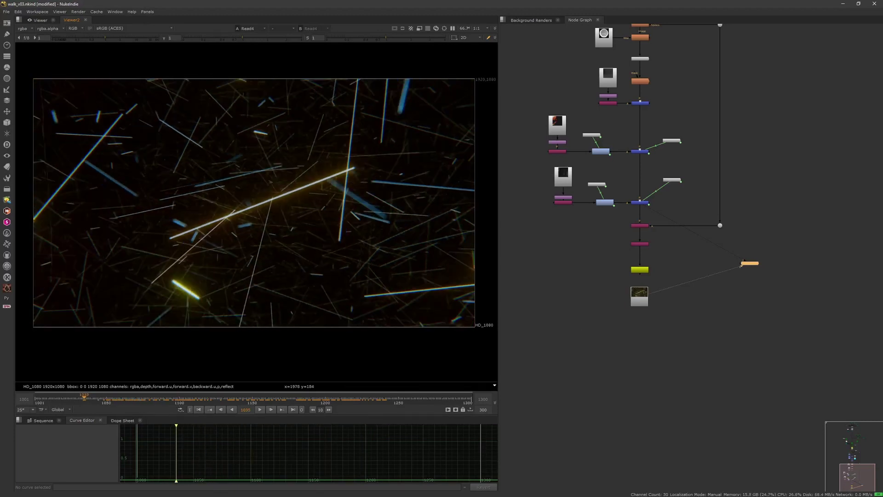